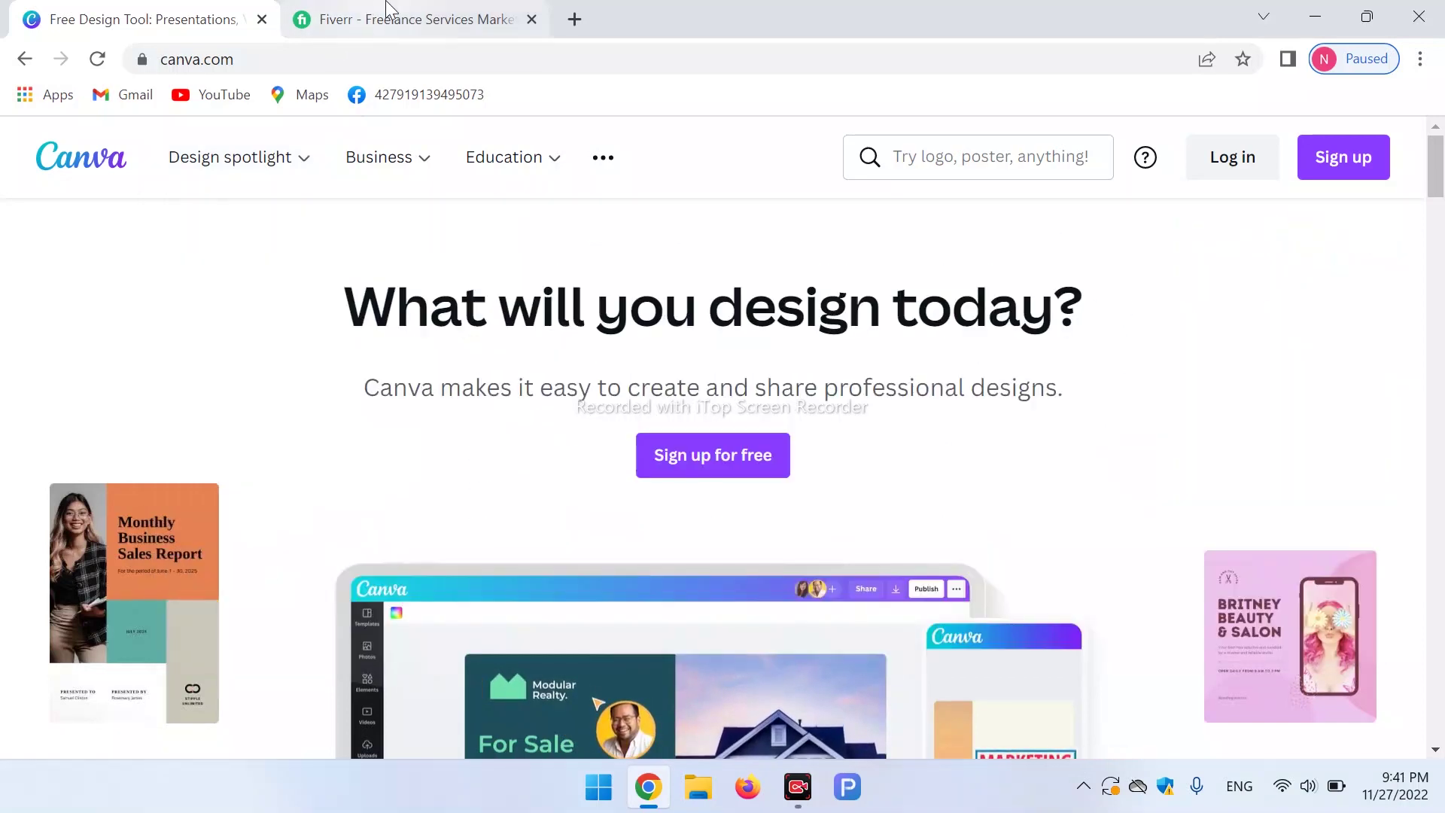
Search Fiverr for 'canva' services.
click(442, 10)
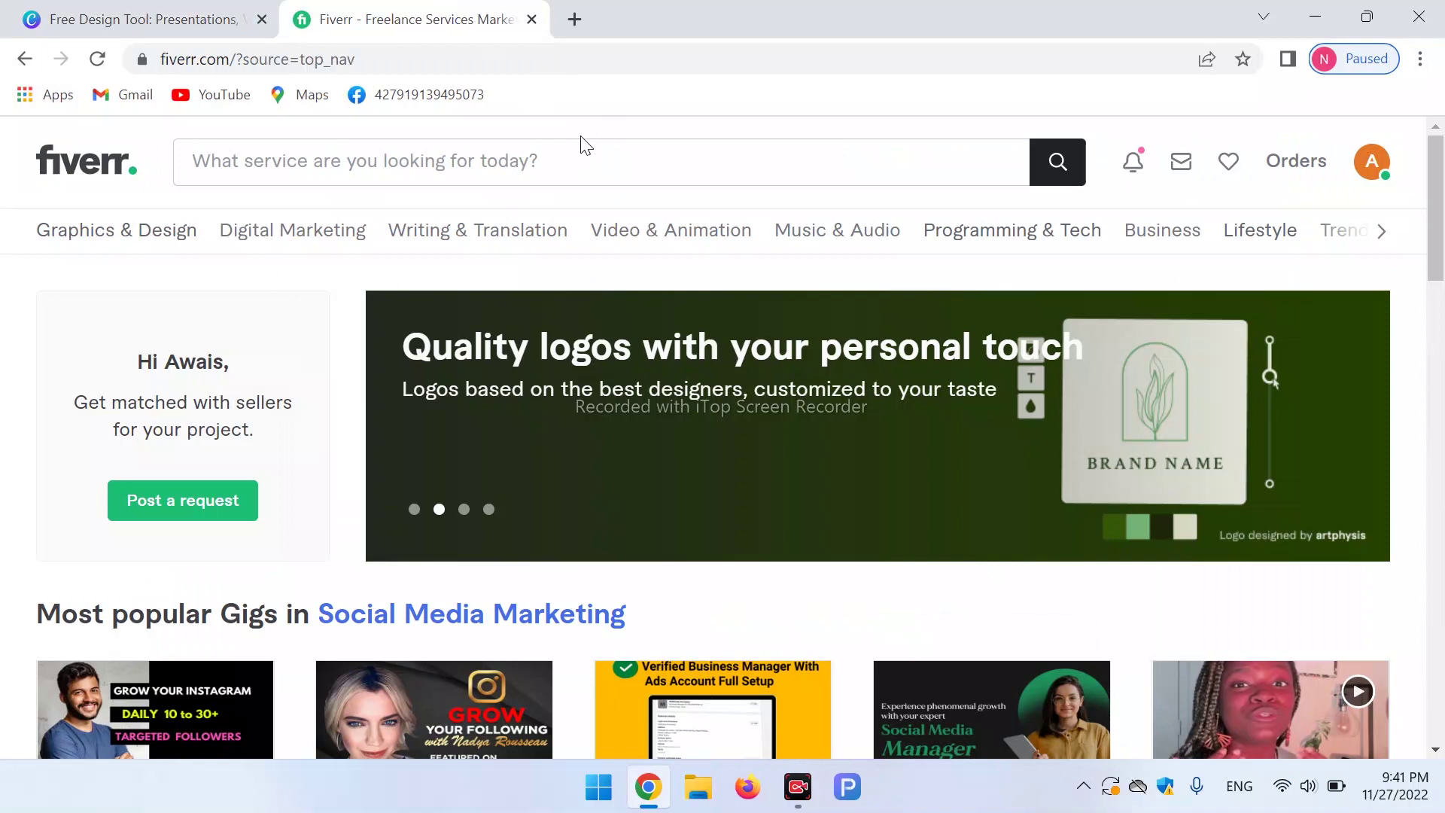
click(507, 159)
text(ca)
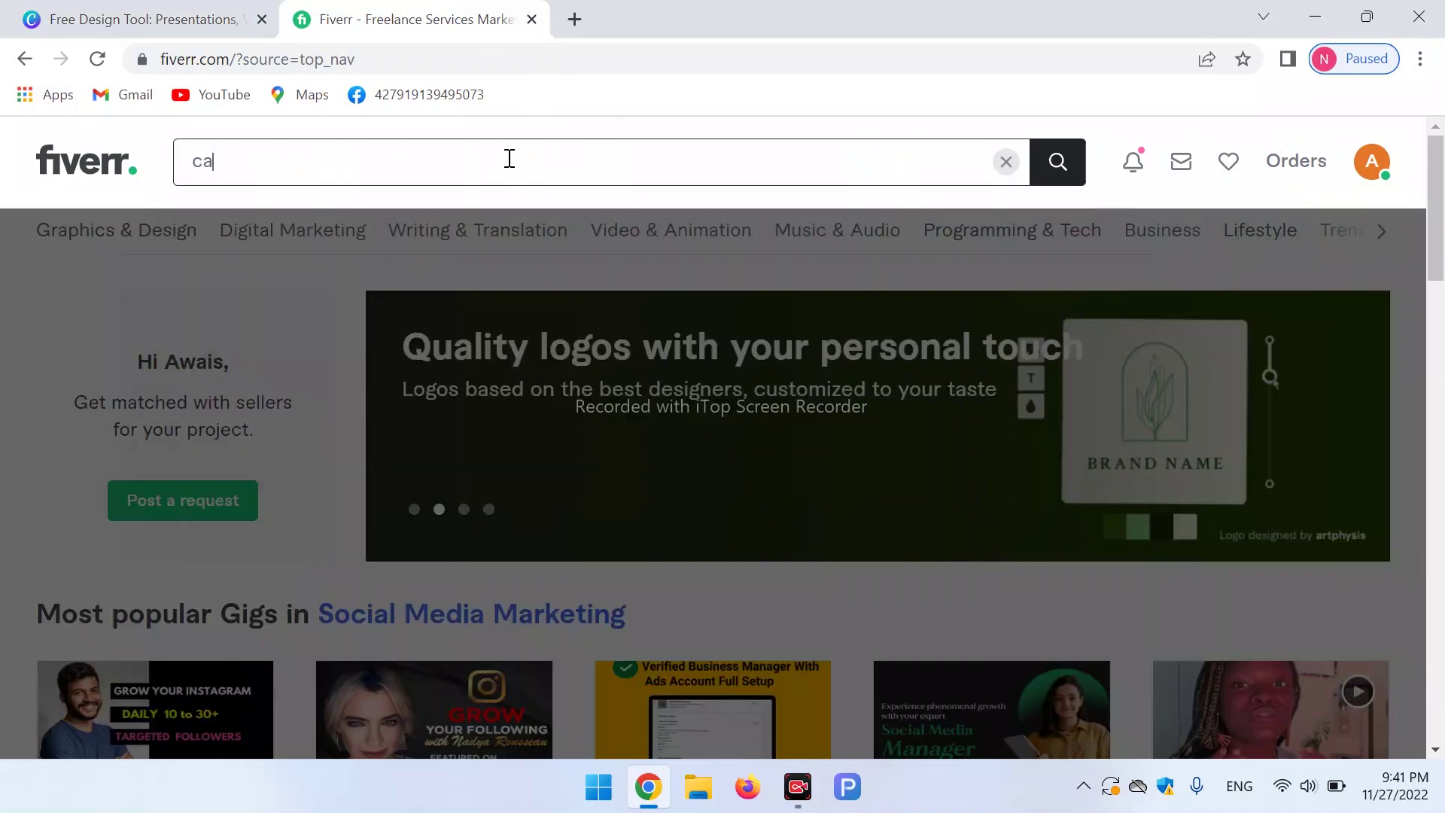
text(nva)
key(Return)
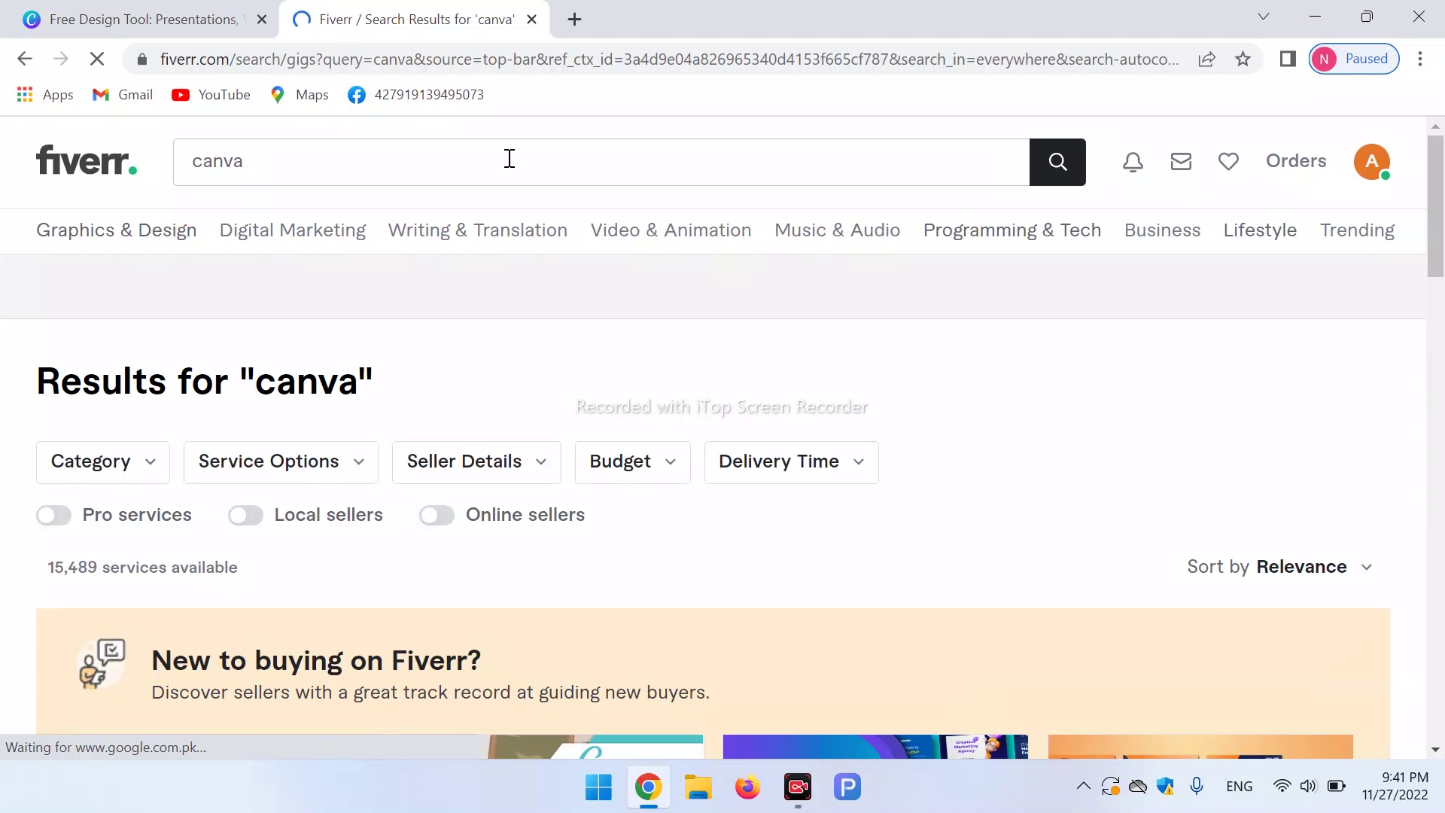
Scroll the canva results and open the canva pro expert gig.
scroll(1442, 248, down, 4)
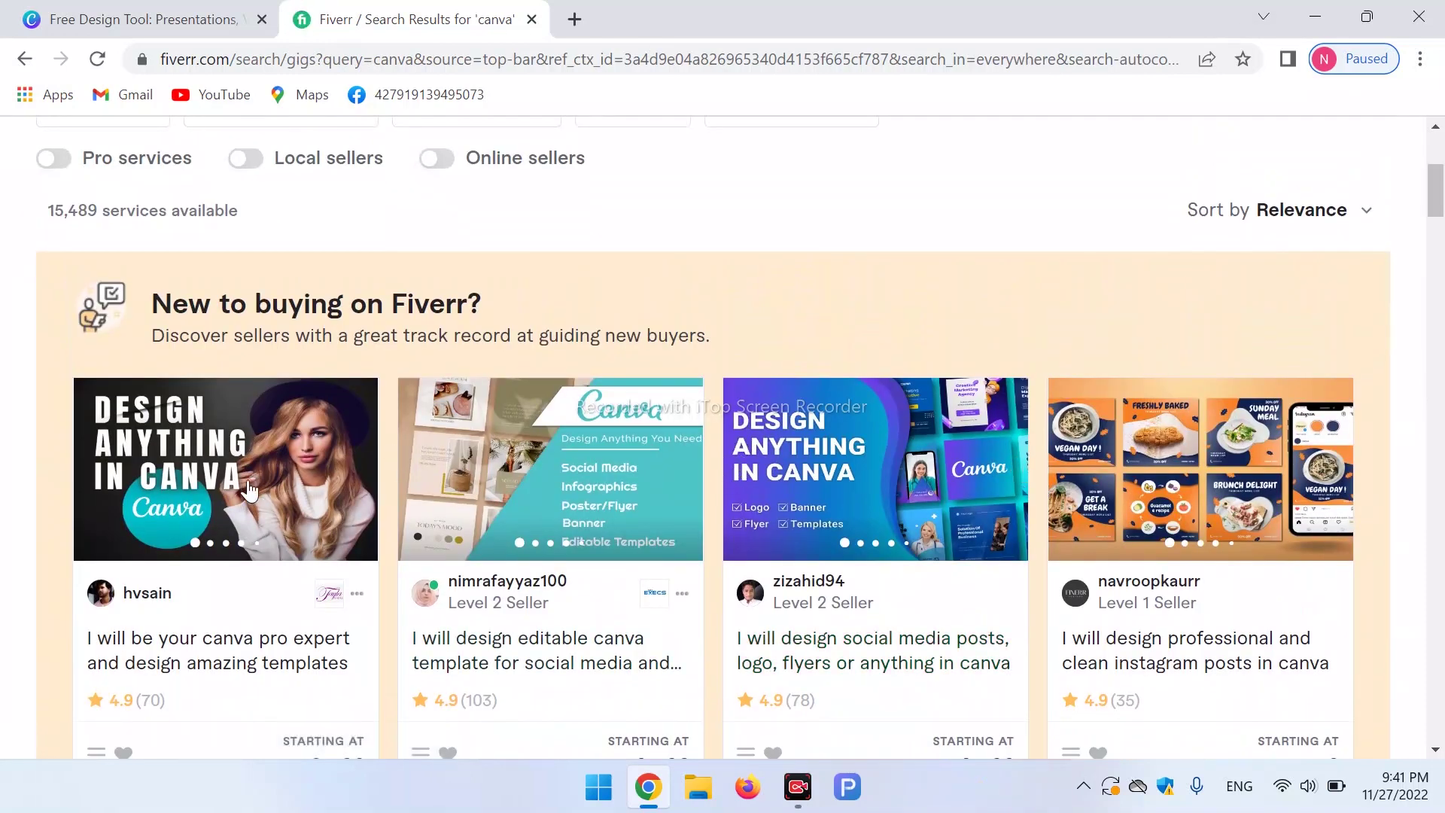
scroll(1439, 226, down, 2)
scroll(1439, 225, up, 2)
scroll(1439, 224, down, 1)
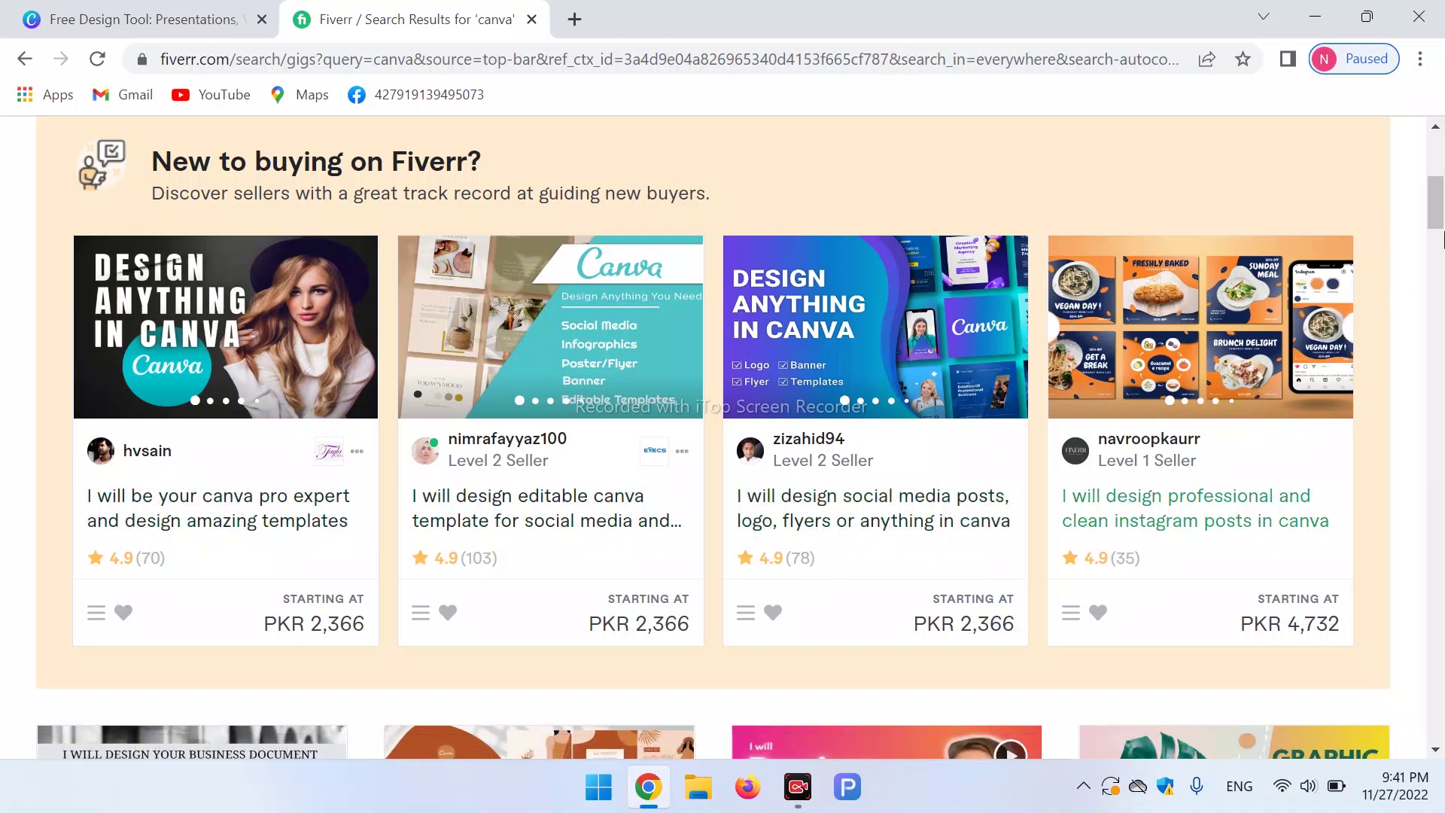
scroll(1440, 243, down, 4)
drag(1441, 240, 1441, 329)
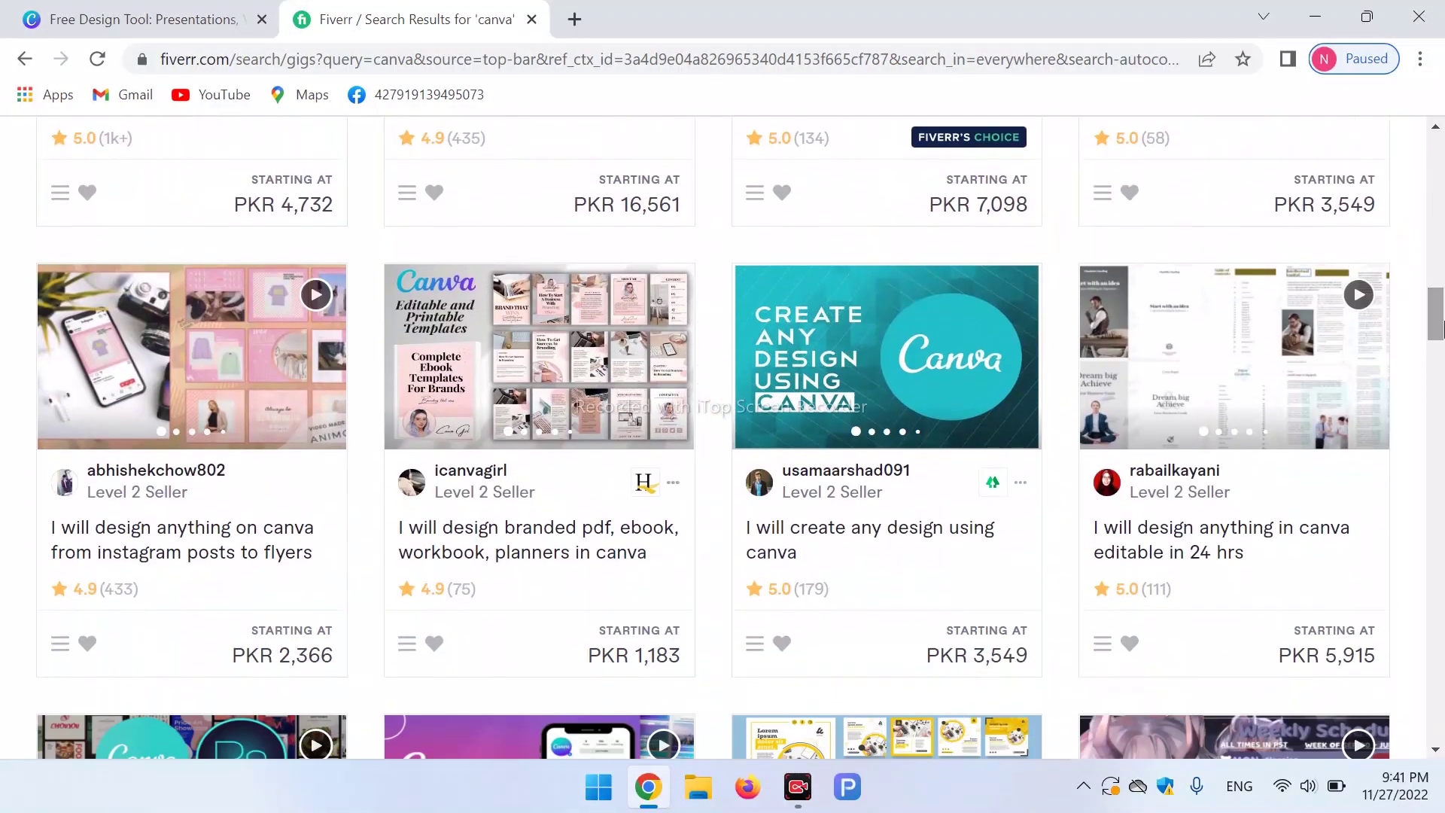
scroll(538, 422, down, 10)
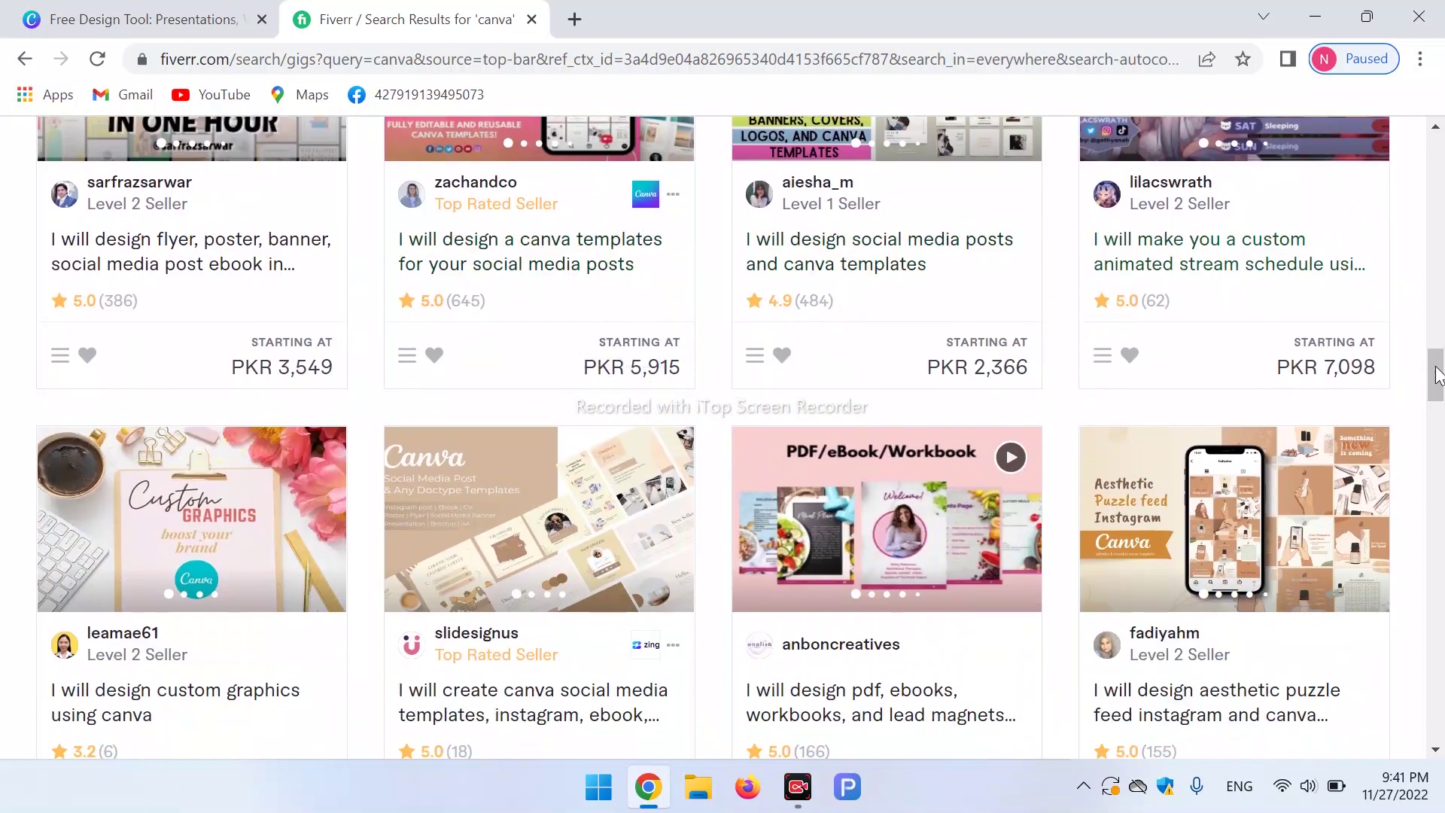
drag(1439, 368, 1440, 212)
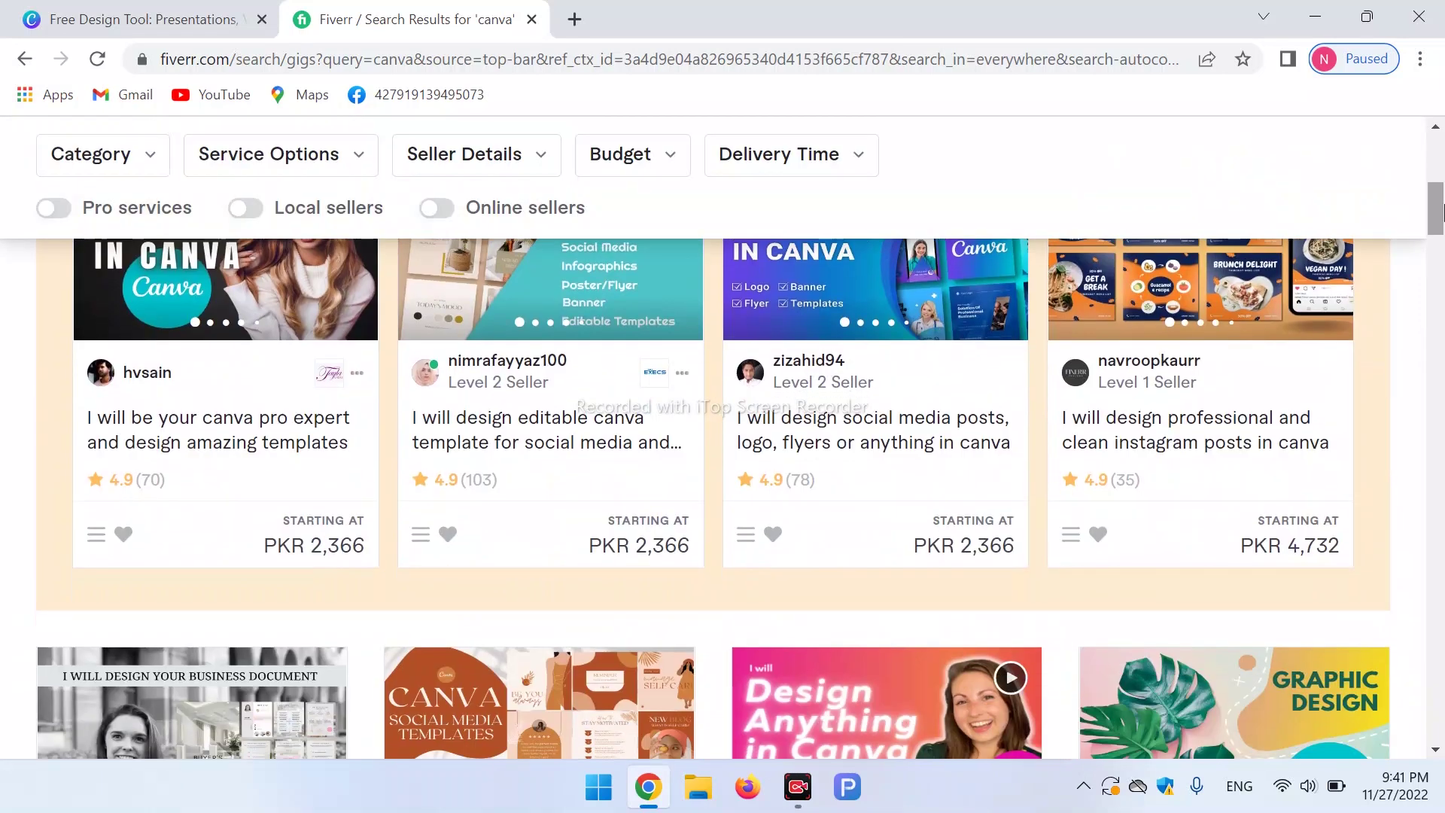
click(259, 432)
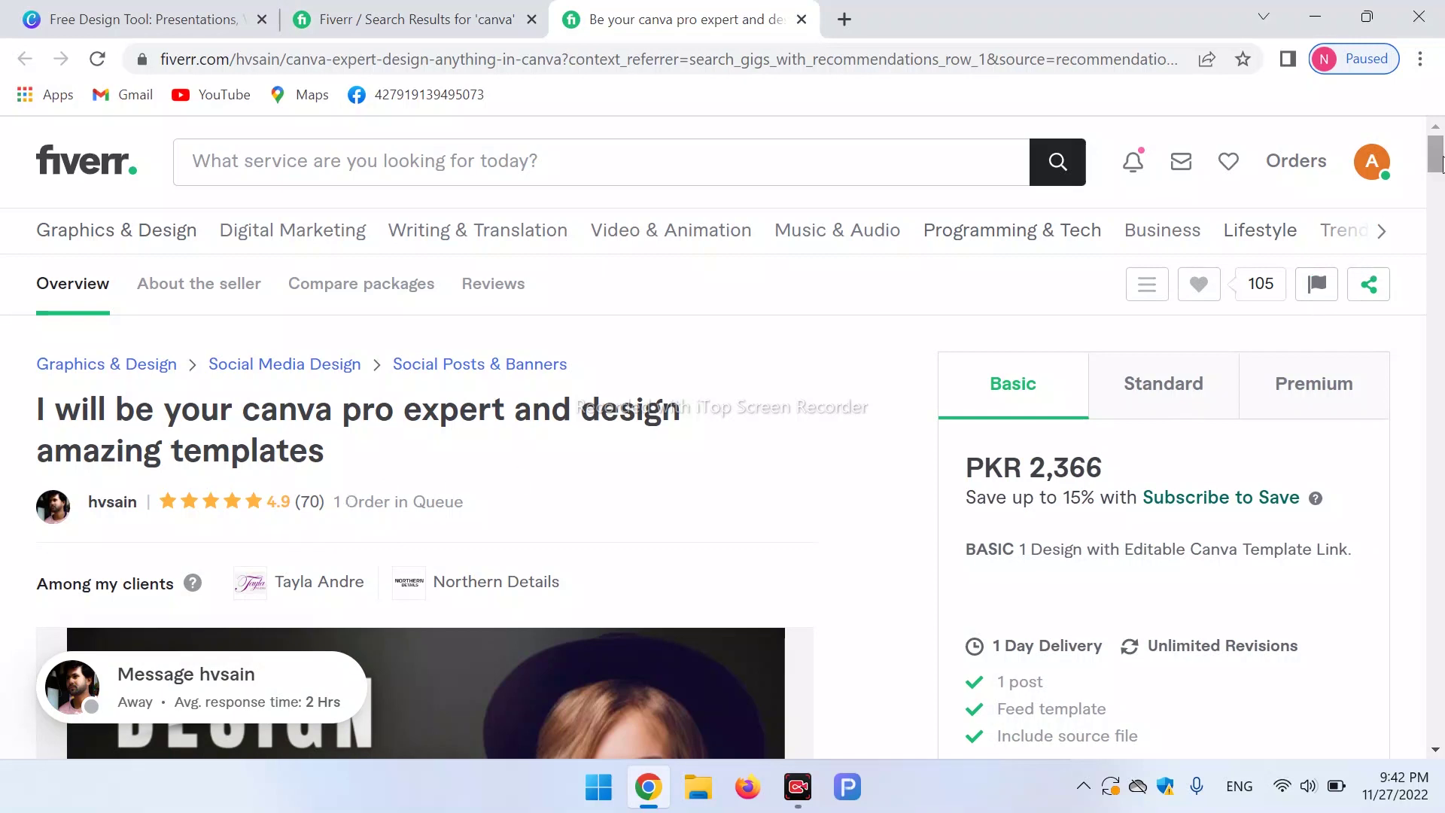
View the gig's Standard and Premium packages, then close the gig tab.
scroll(1441, 177, down, 3)
scroll(1441, 177, down, 2)
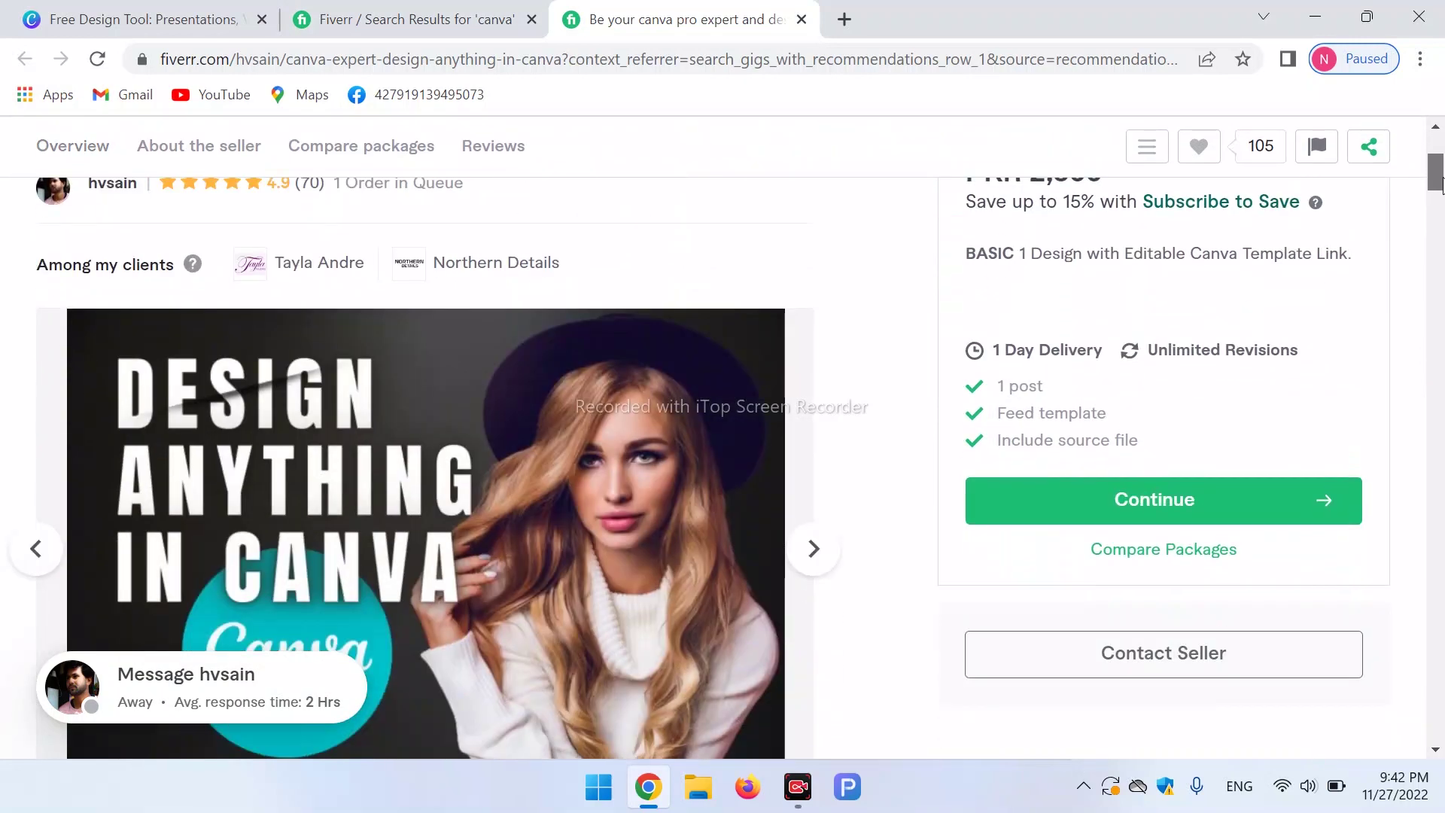
scroll(1012, 359, up, 3)
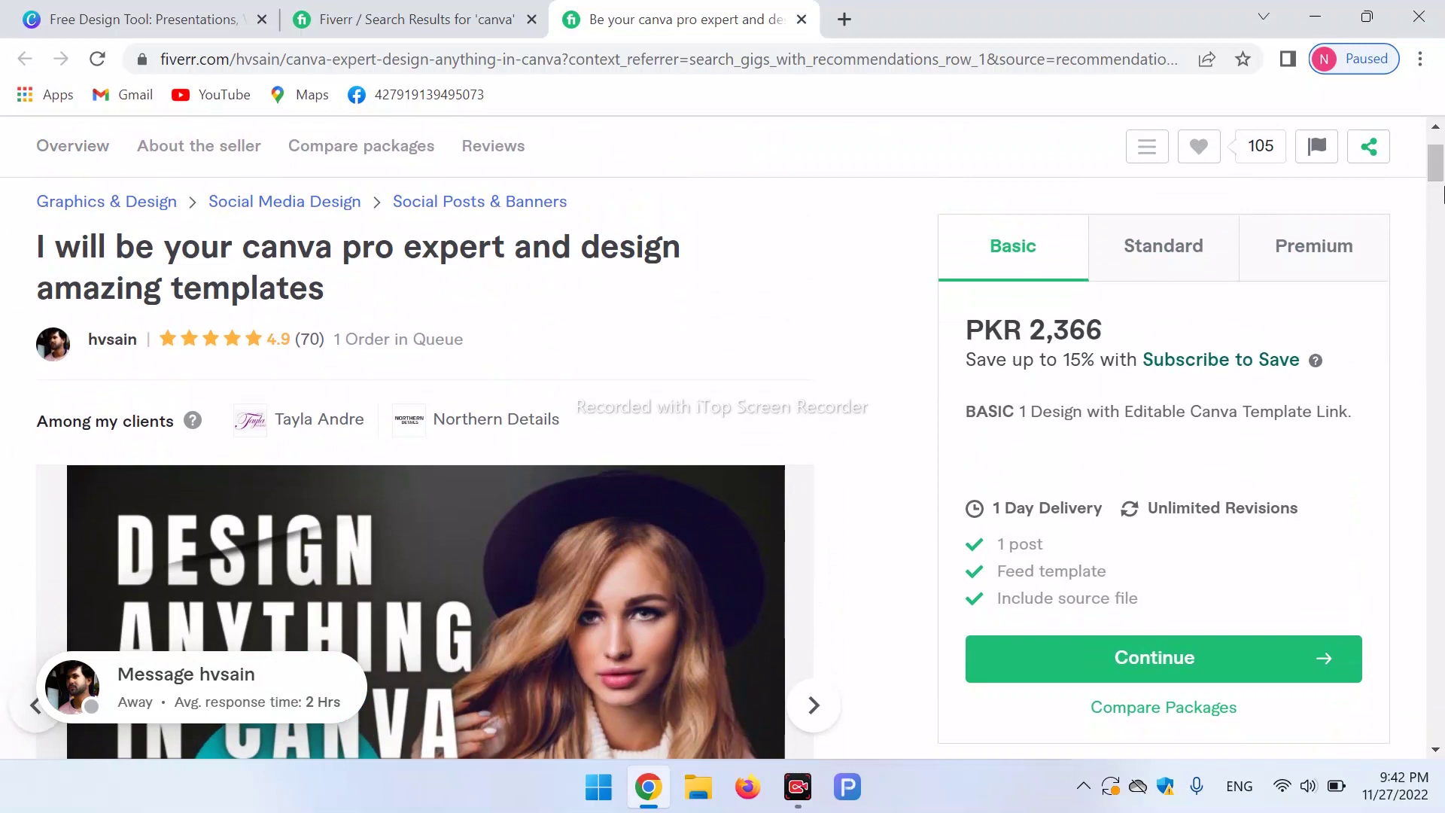
scroll(1443, 194, down, 8)
drag(1442, 223, 1437, 105)
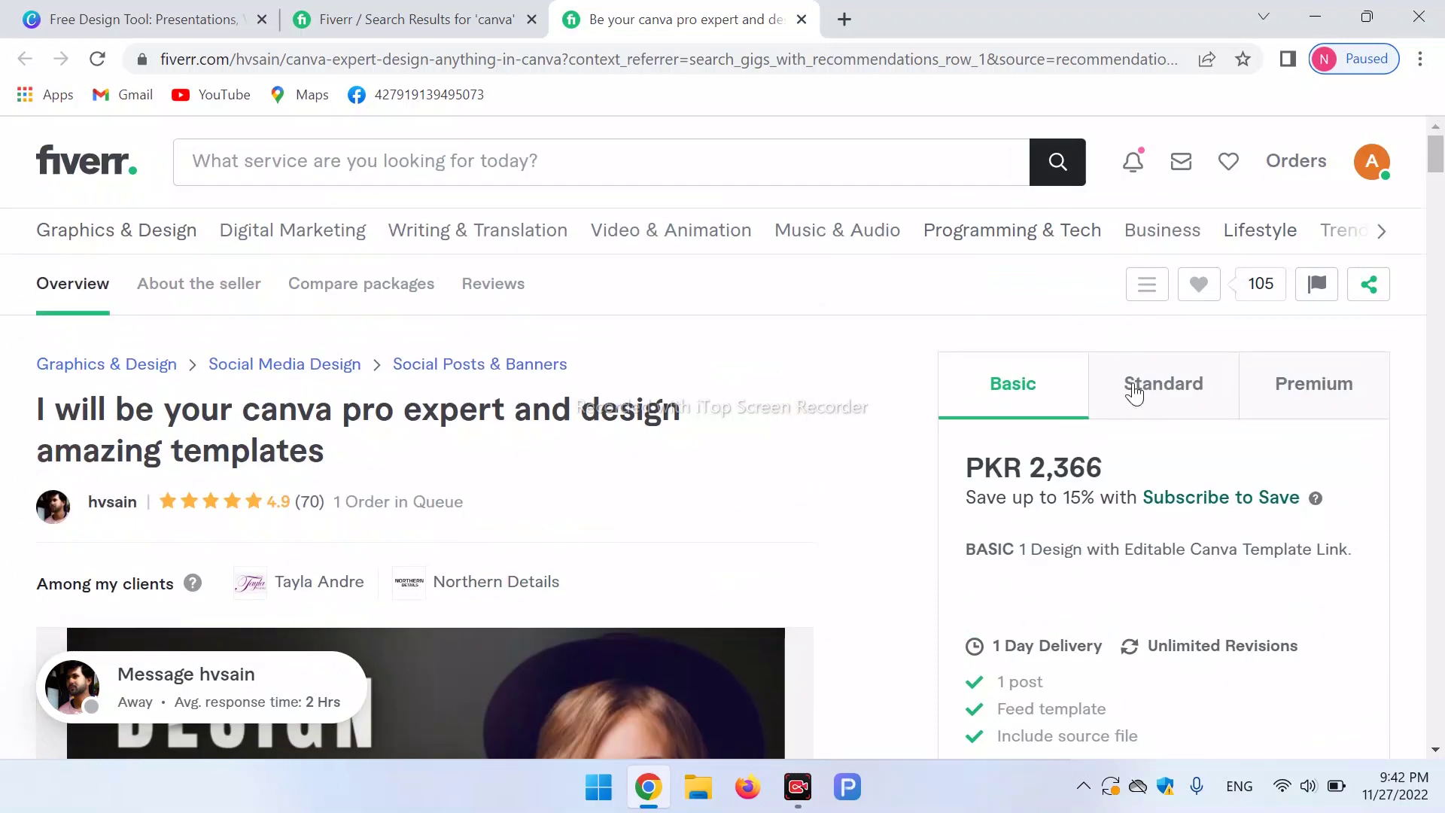
click(1134, 393)
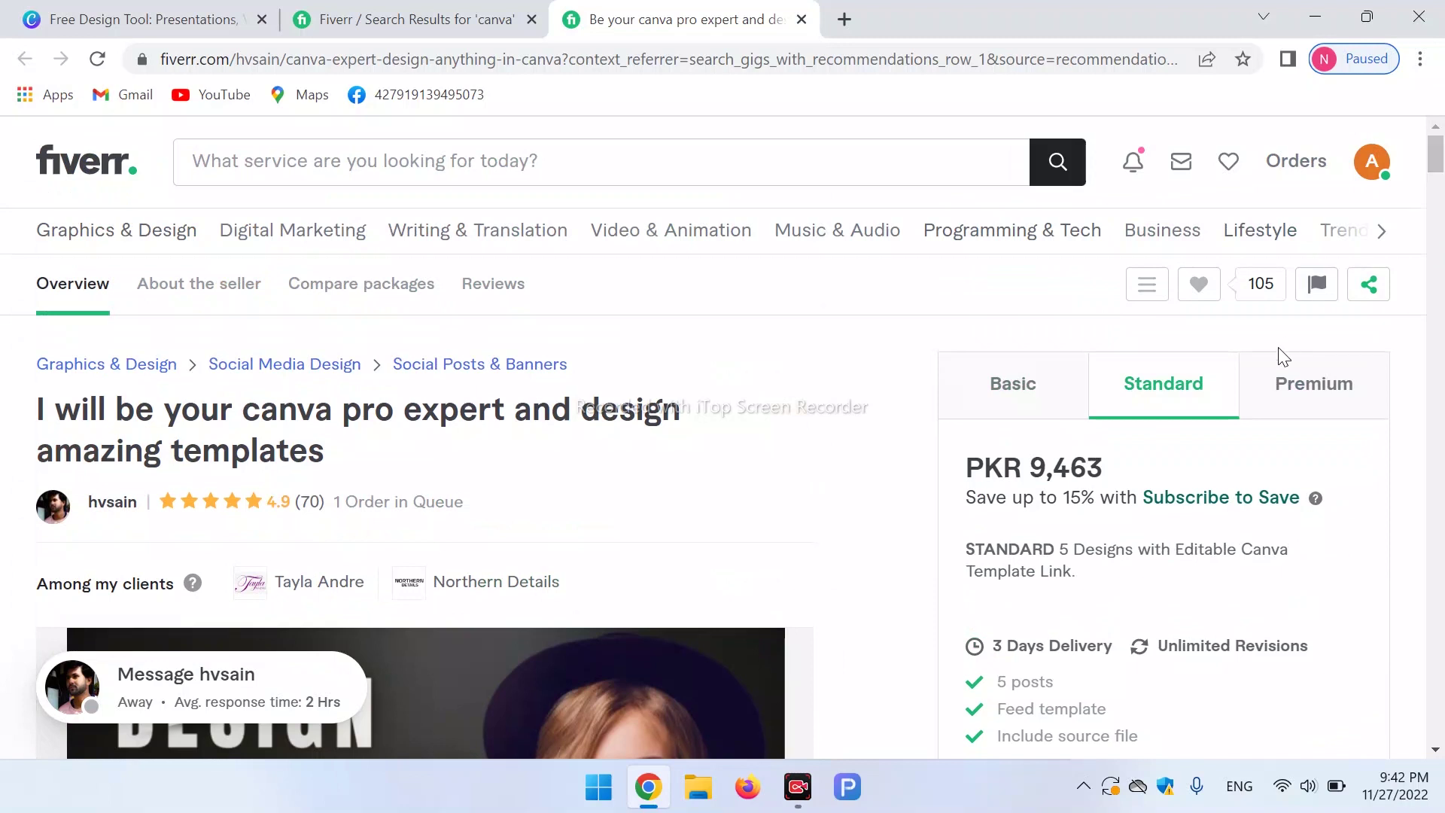
click(1313, 393)
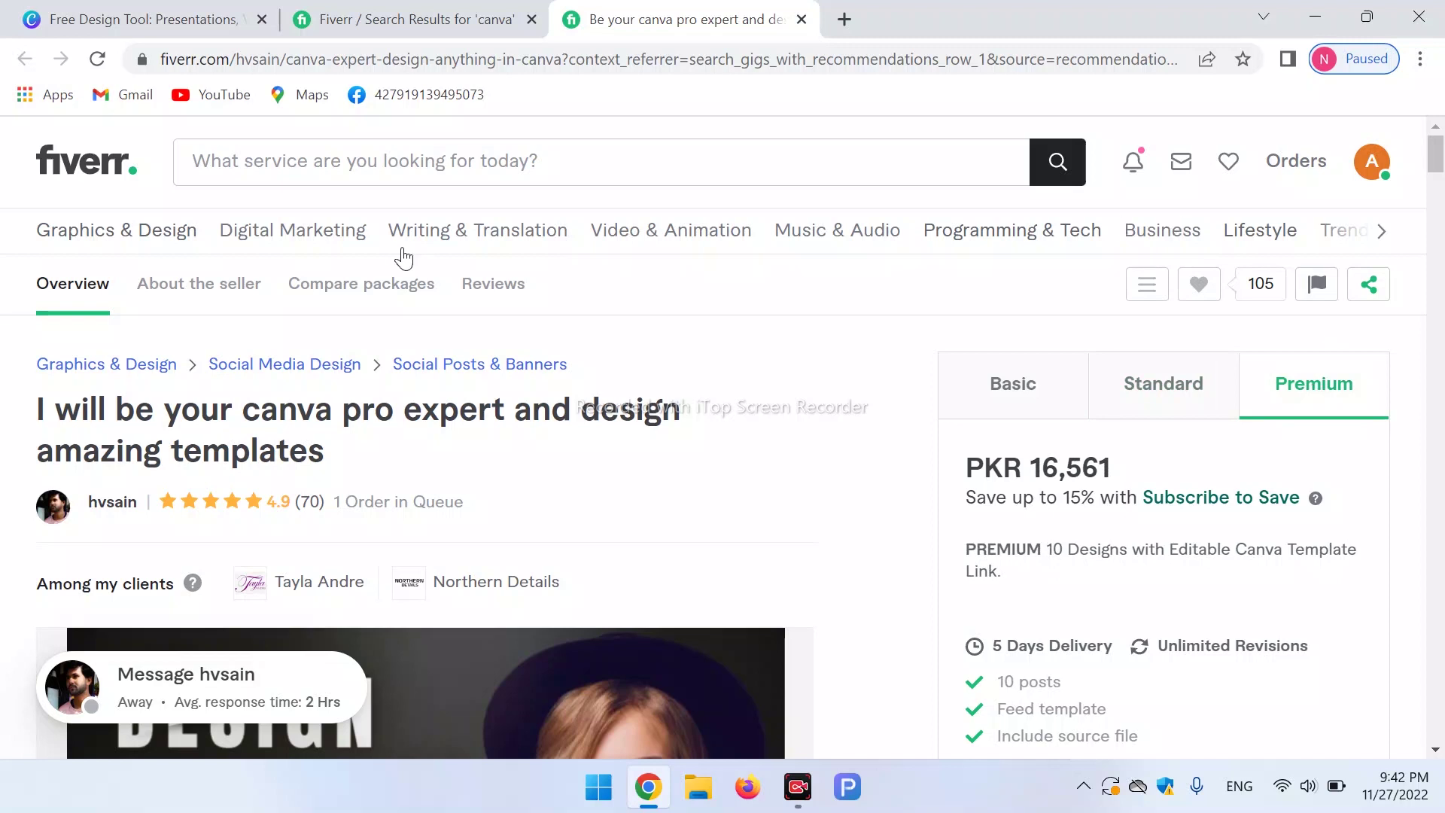
click(801, 19)
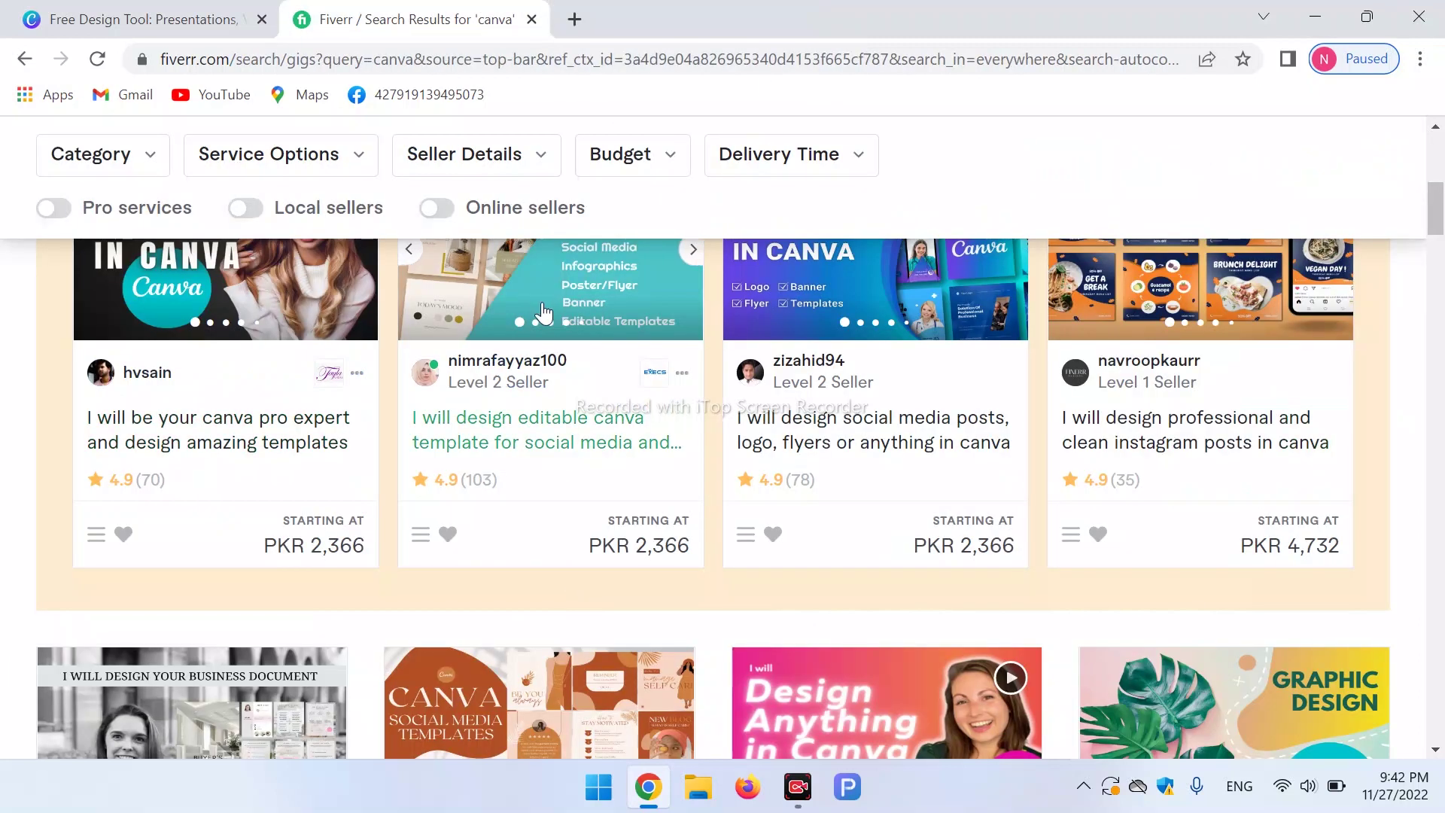
Glance at the editable canva template gig, then view the social media posts gig's Standard and Premium packages.
click(543, 312)
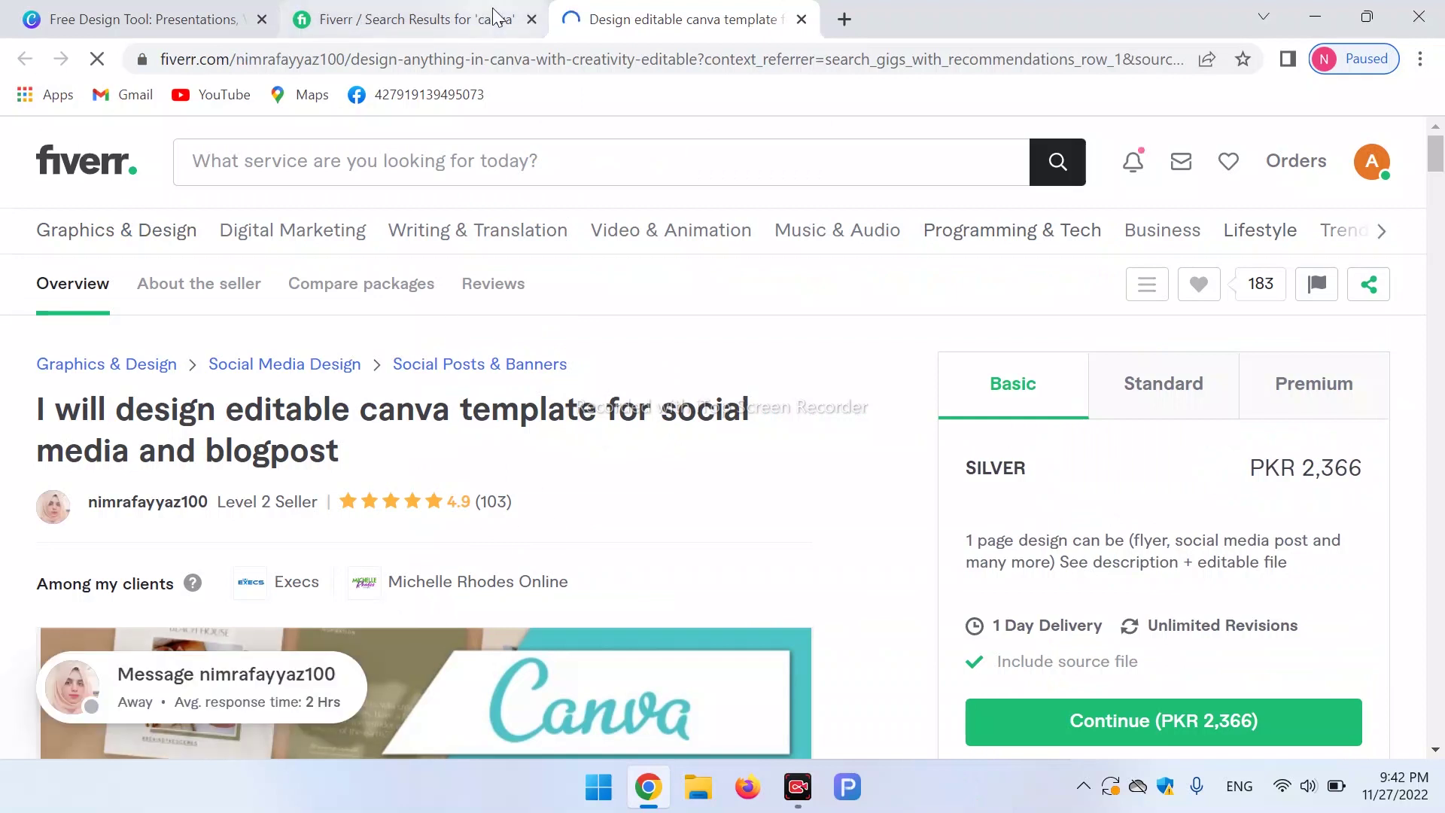
key(ctrl+w)
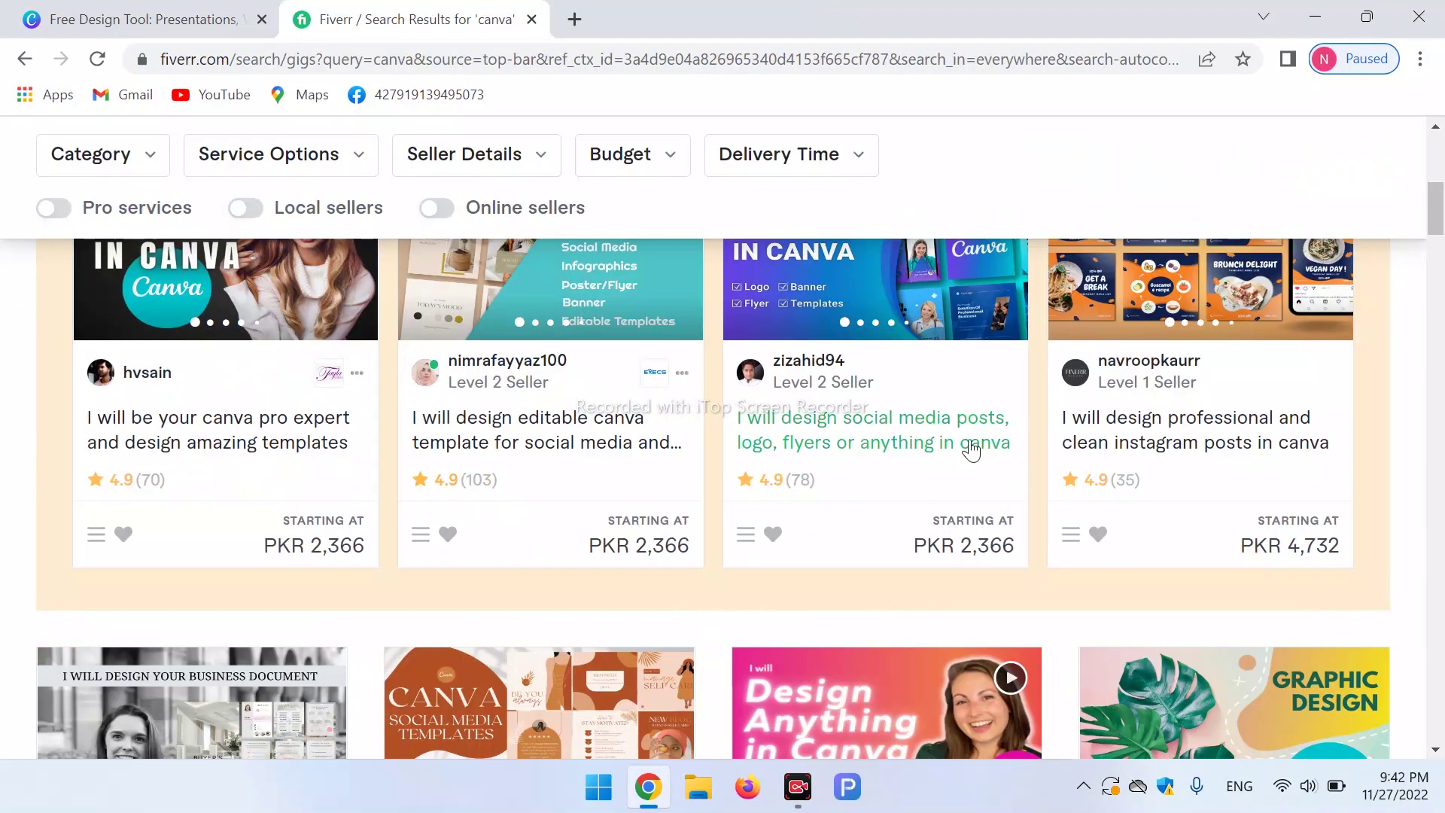
click(849, 443)
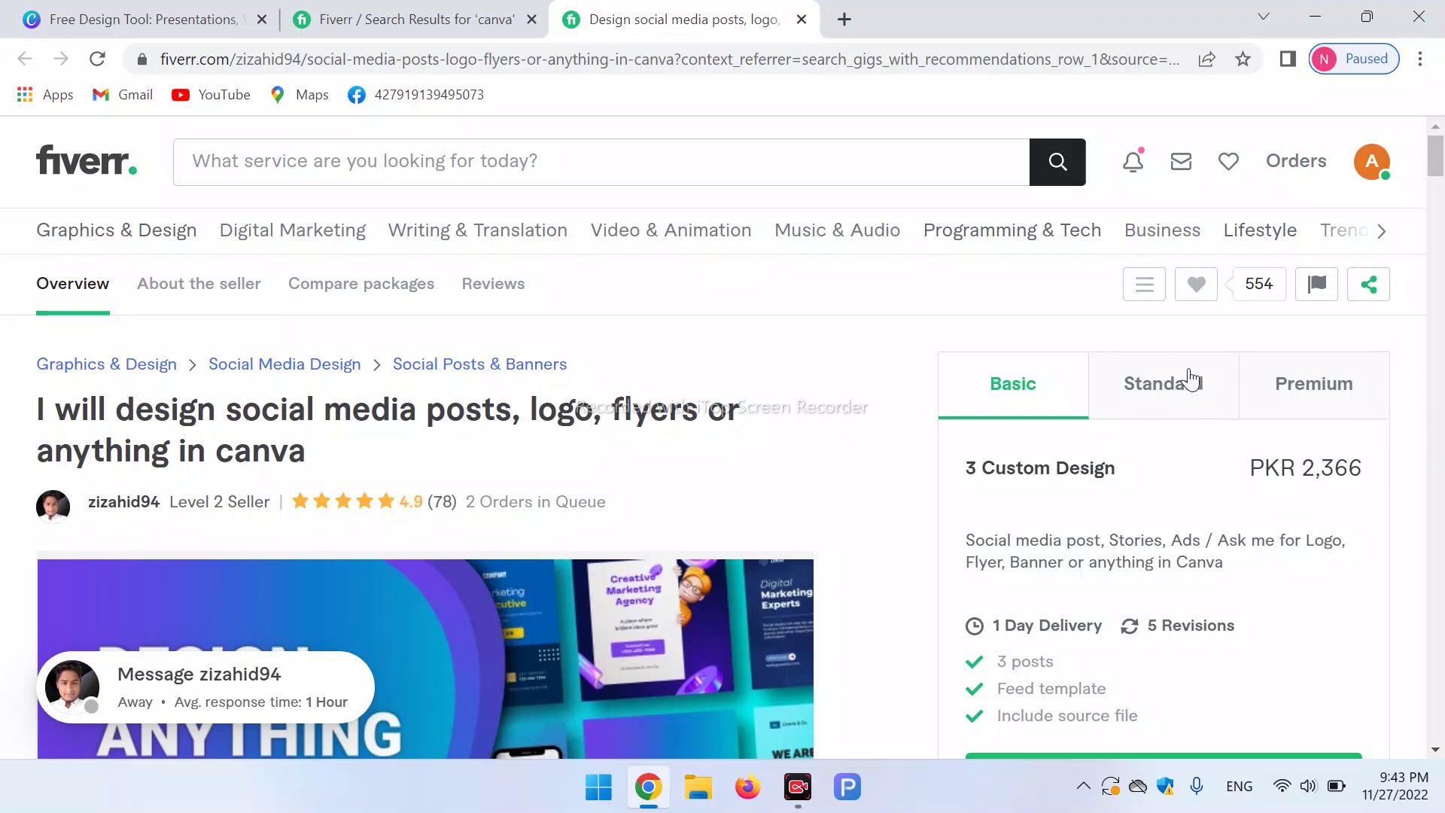
click(1192, 381)
click(1295, 383)
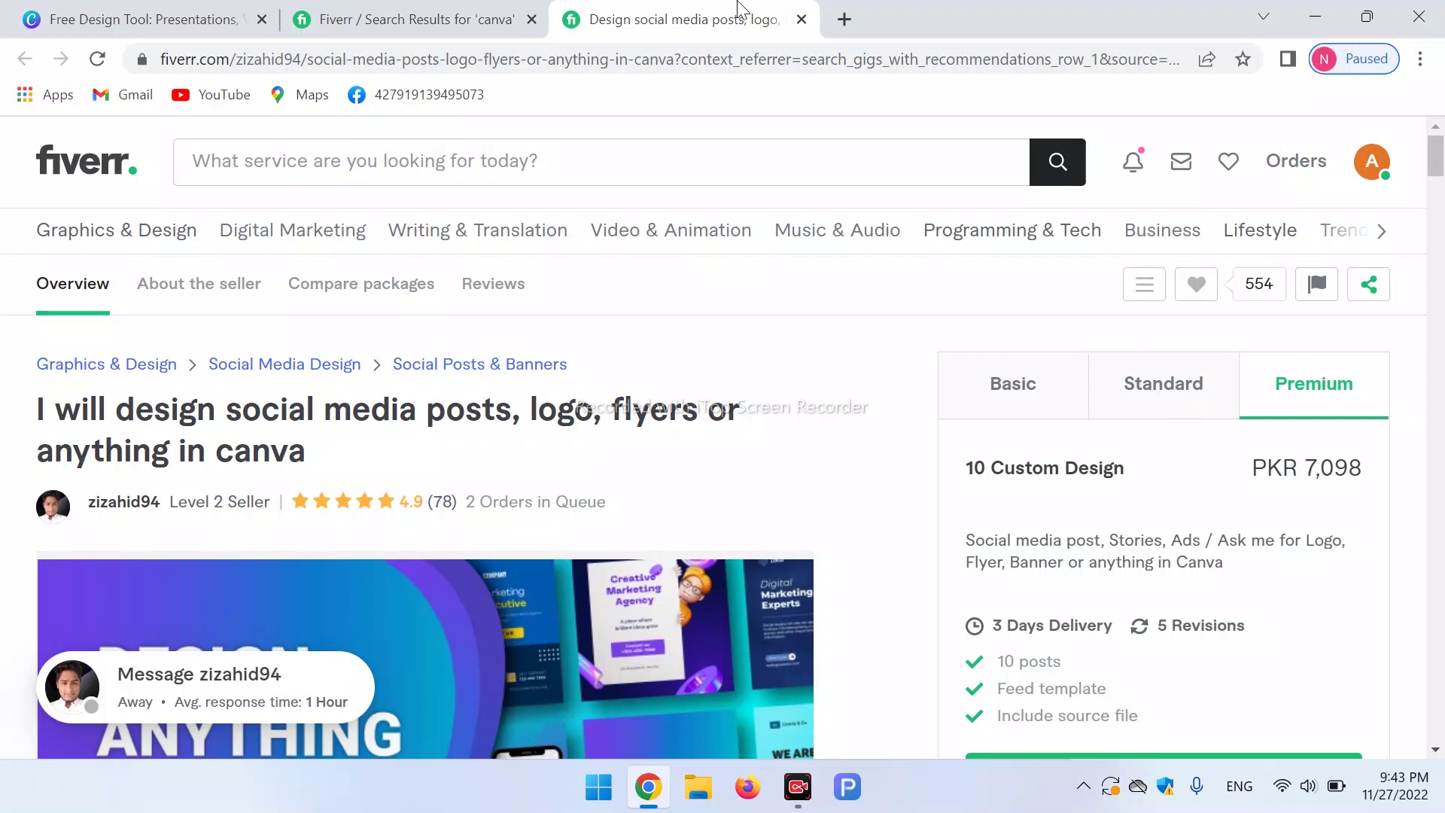
click(802, 18)
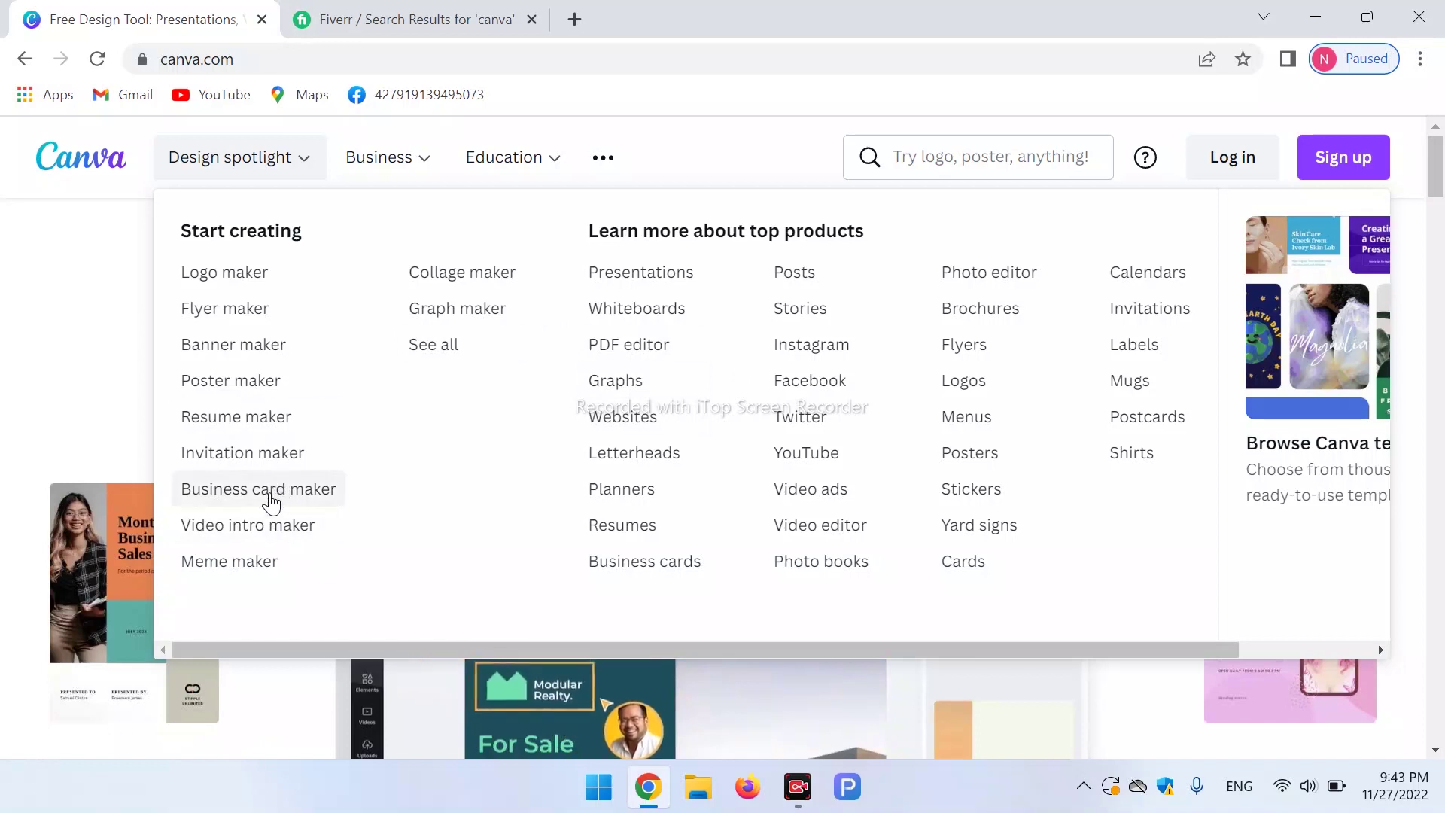
Return to the canva search results and begin a new service search.
click(384, 19)
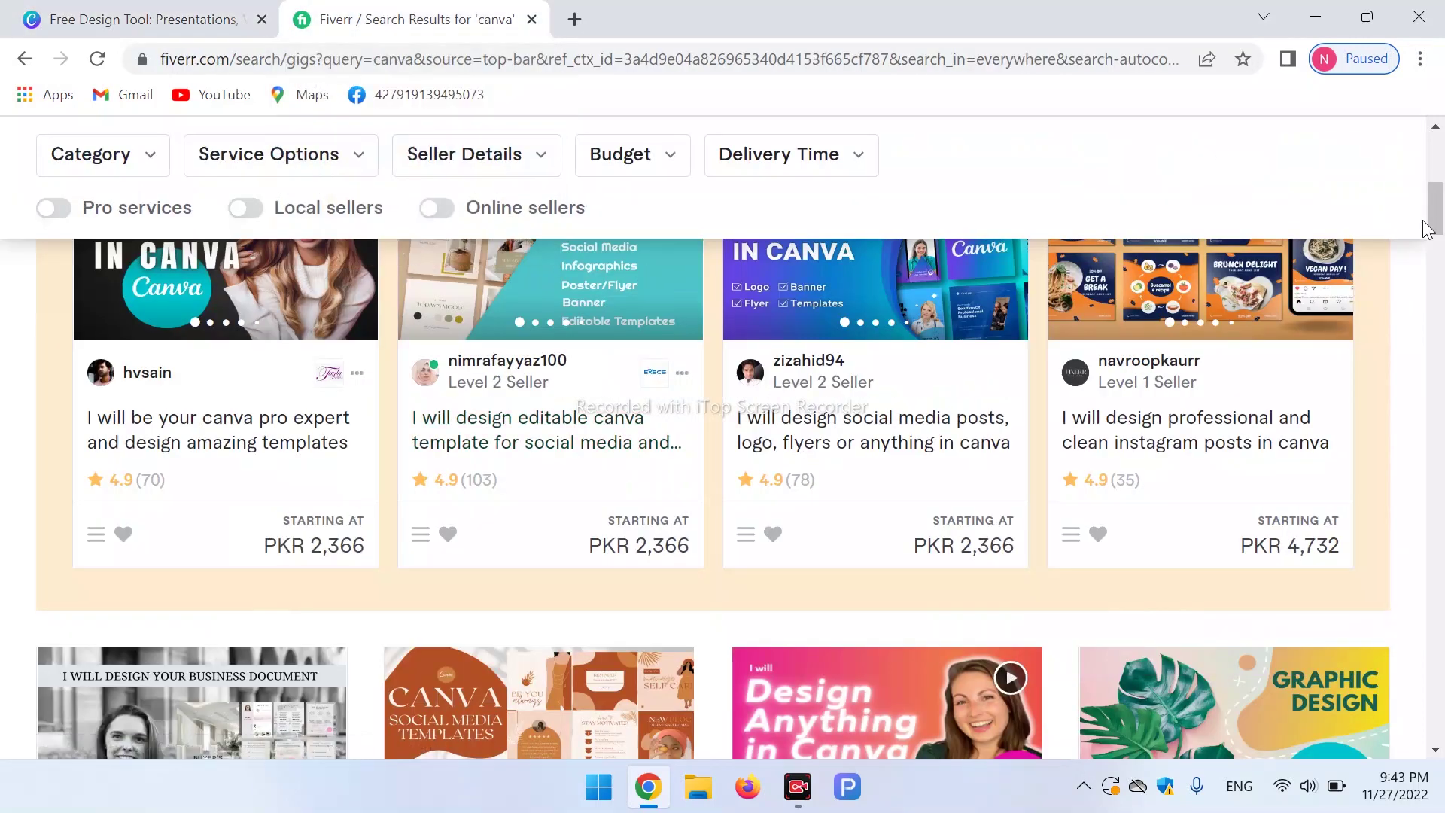
drag(1441, 232, 1441, 210)
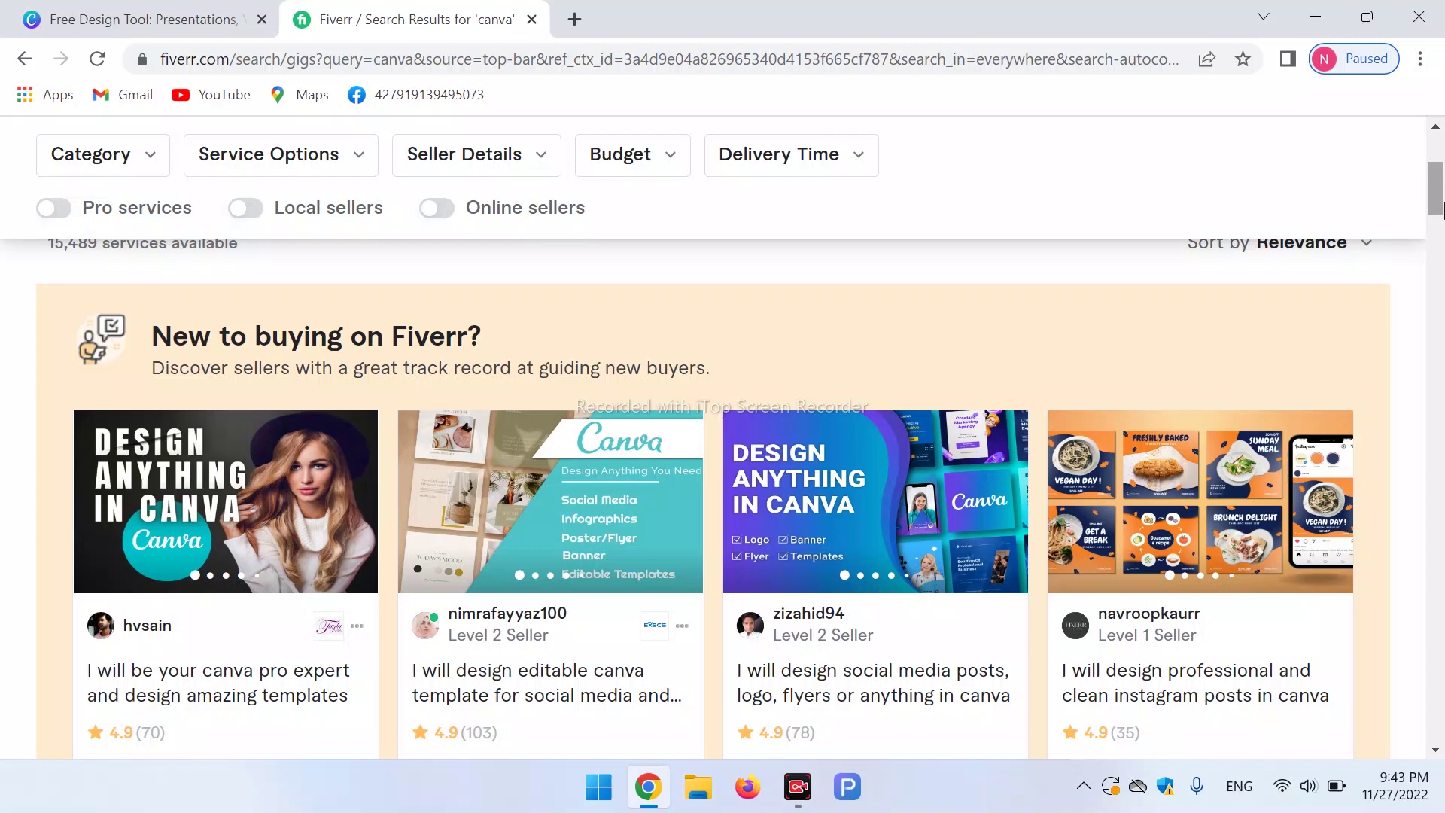
drag(1441, 211, 1441, 184)
click(673, 172)
Replace the search text and search Fiverr for business card services.
key(BackSpace)
key(BackSpace)
key(BackSpace)
key(BackSpace)
key(BackSpace)
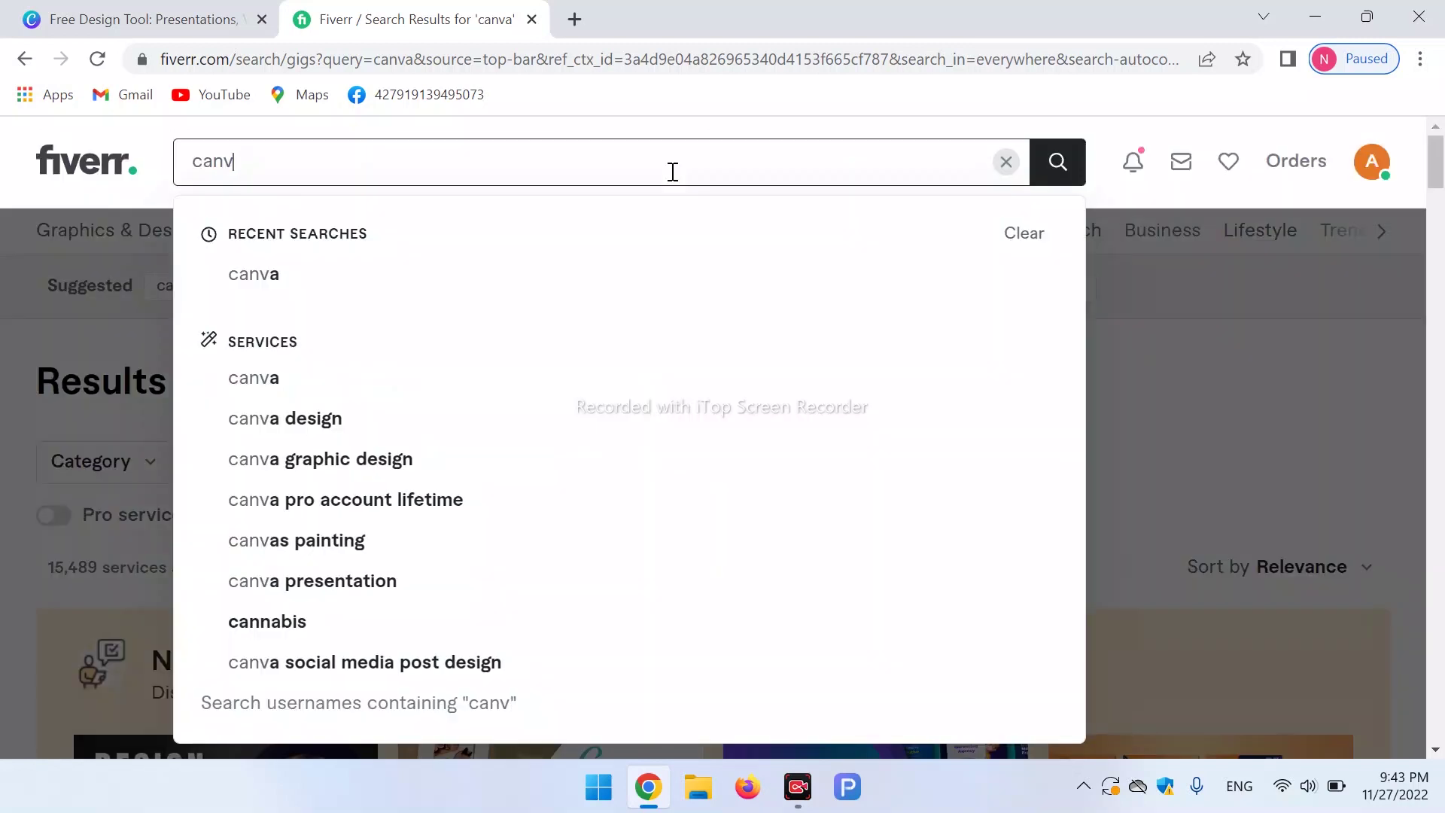
text(busne)
click(386, 233)
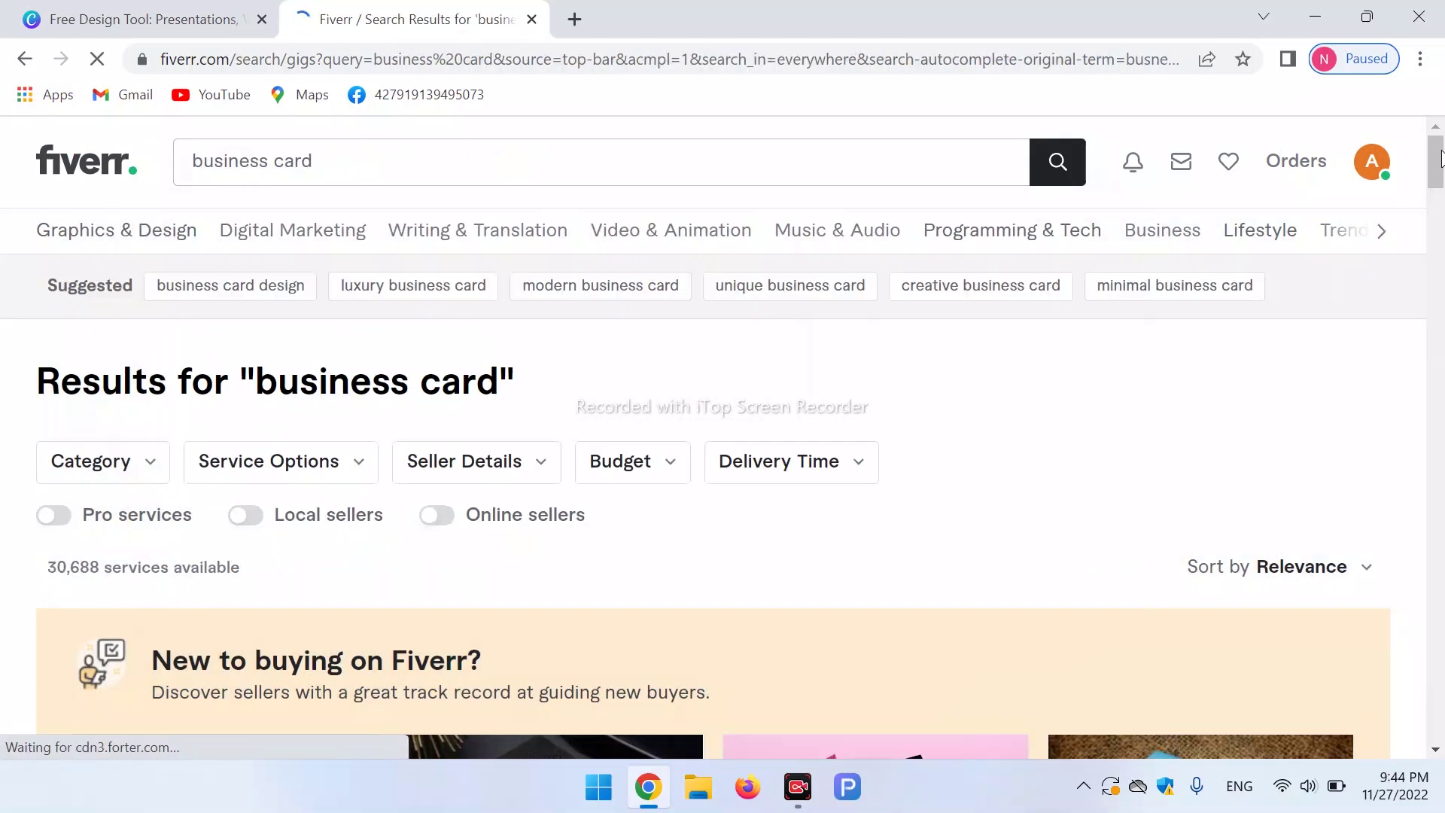
Scroll the business card results to the row of minimalist and luxury card gigs.
scroll(1441, 202, down, 9)
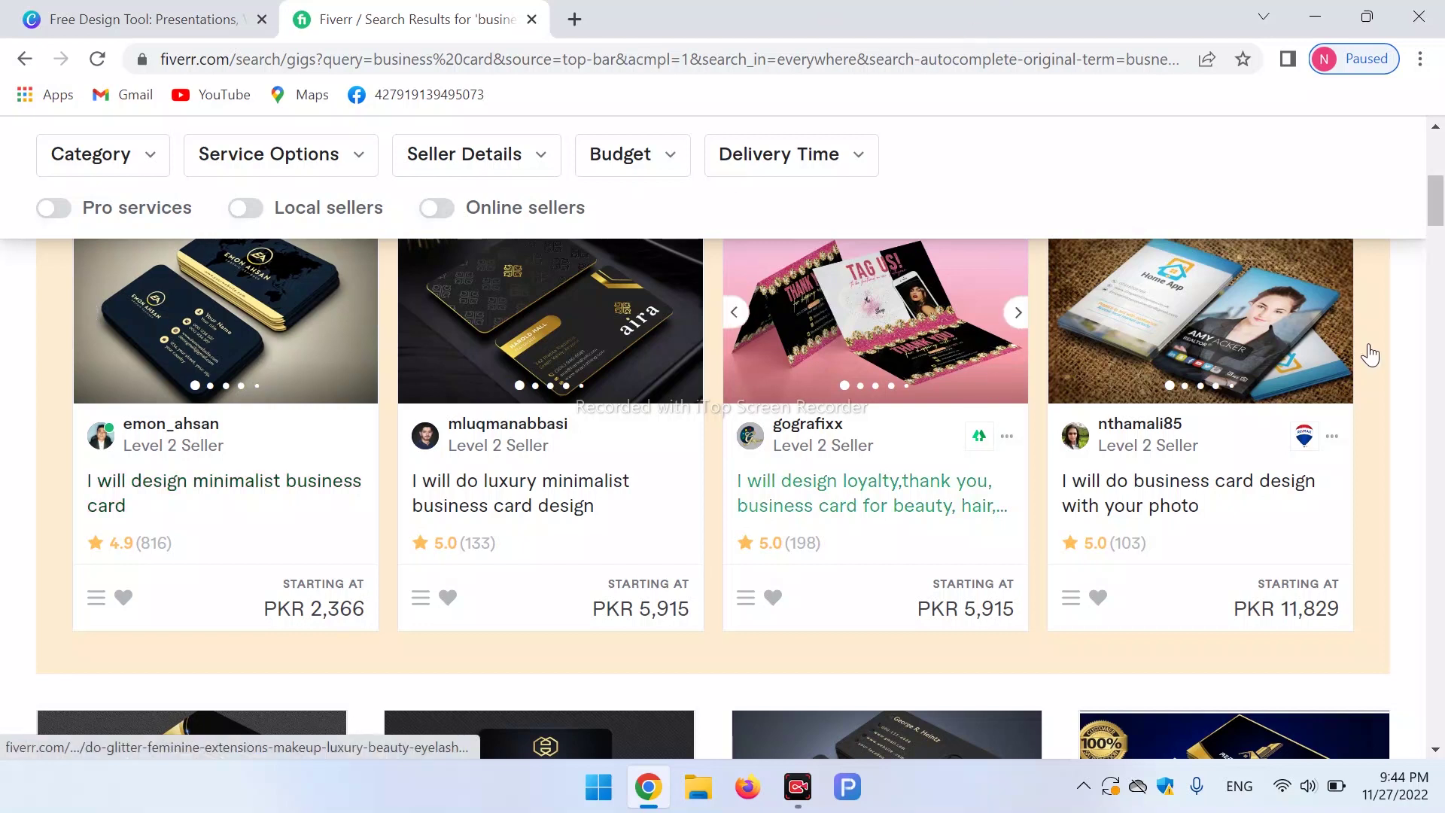
scroll(1443, 413, down, 6)
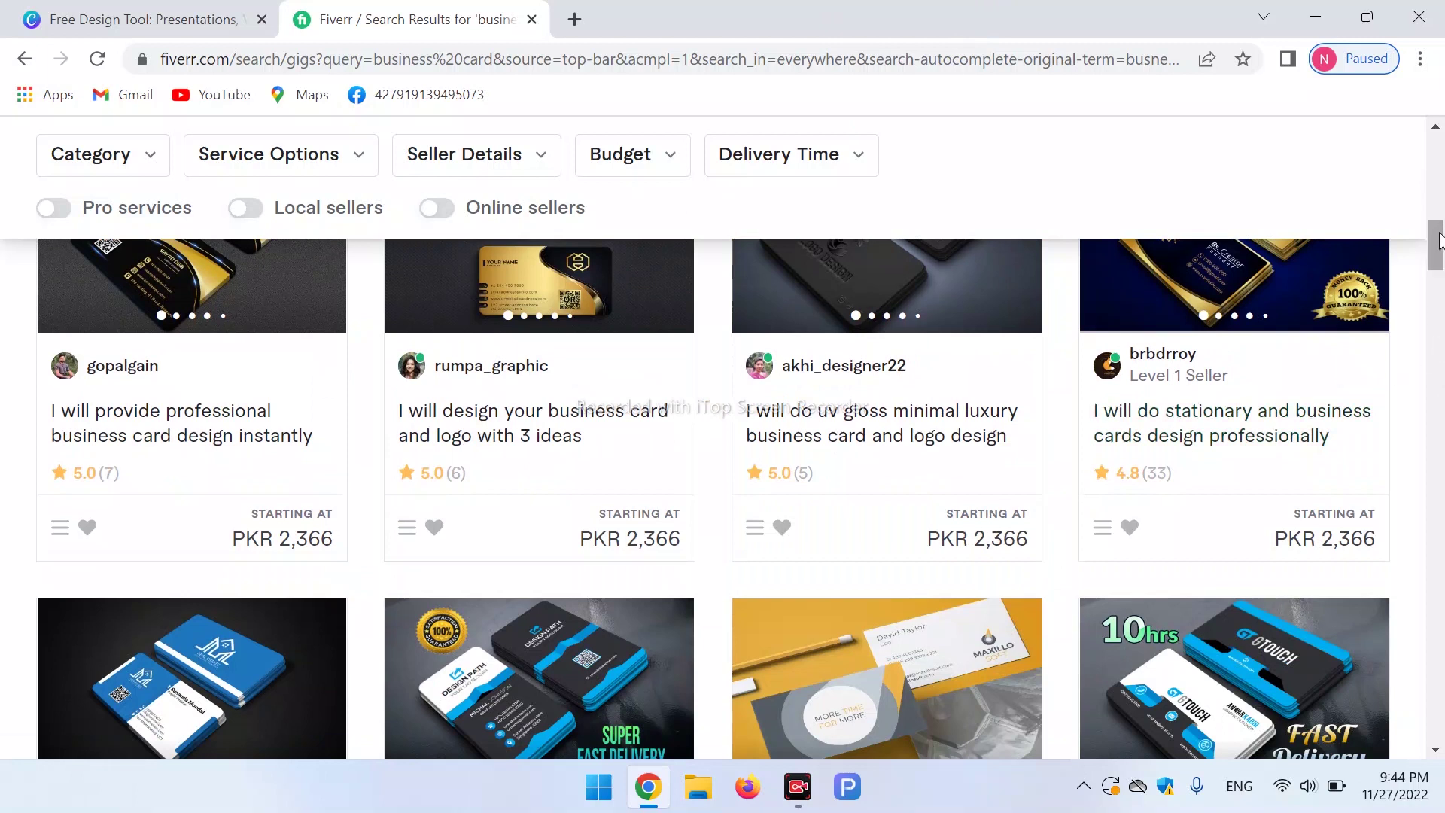
scroll(1437, 267, down, 3)
drag(1439, 271, 1440, 150)
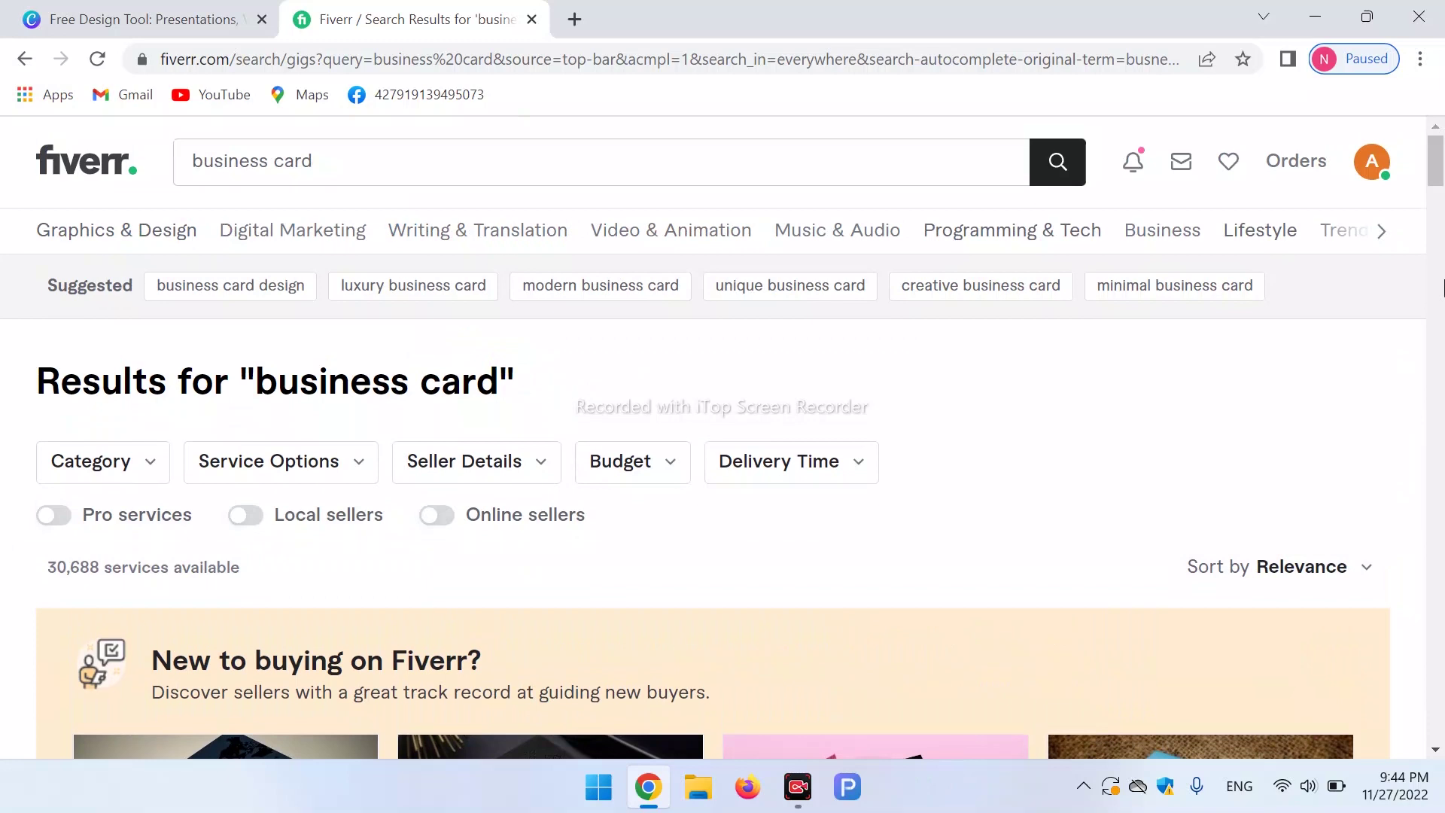
scroll(256, 425, down, 4)
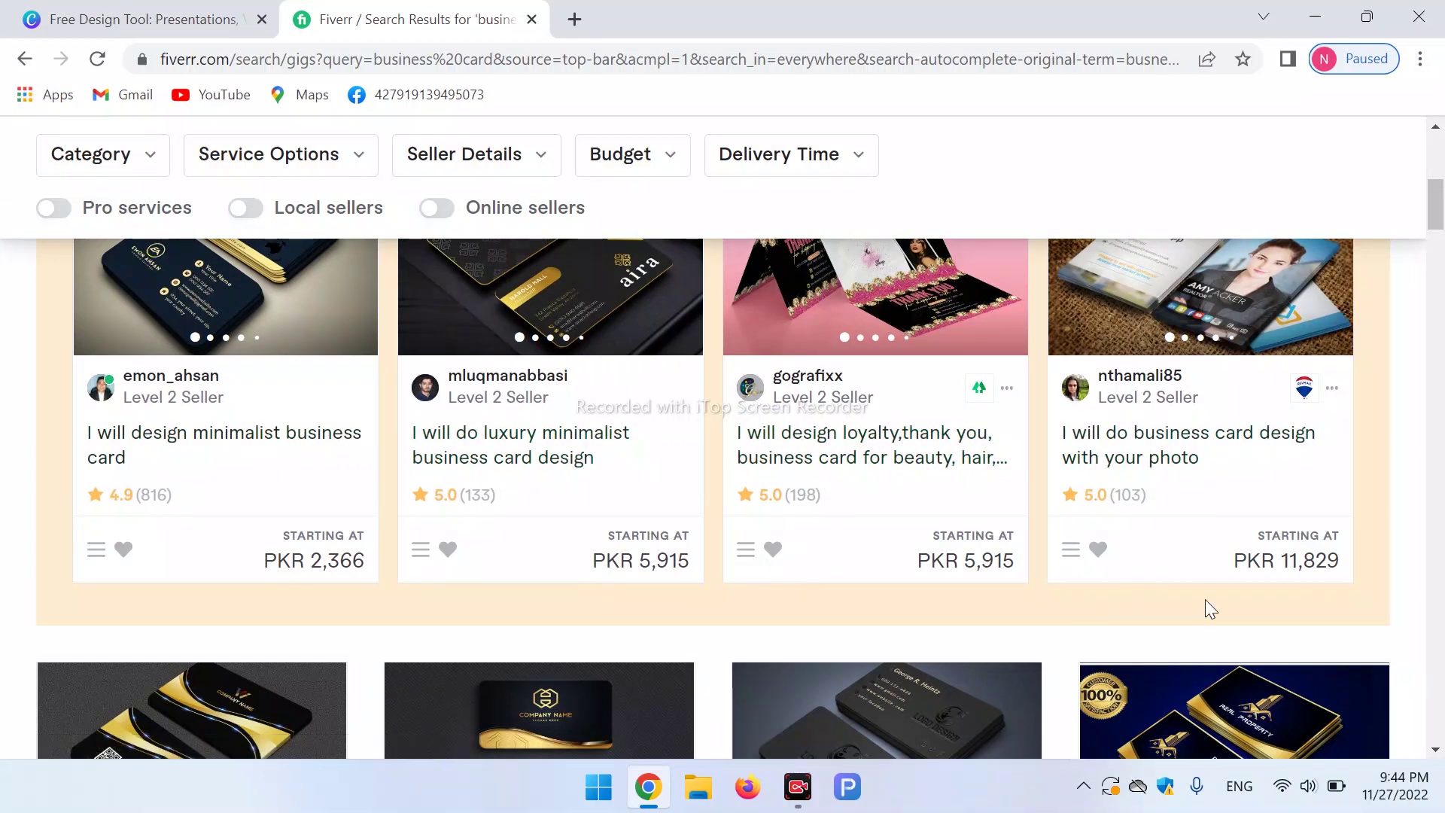
scroll(1174, 398, down, 5)
scroll(216, 444, up, 5)
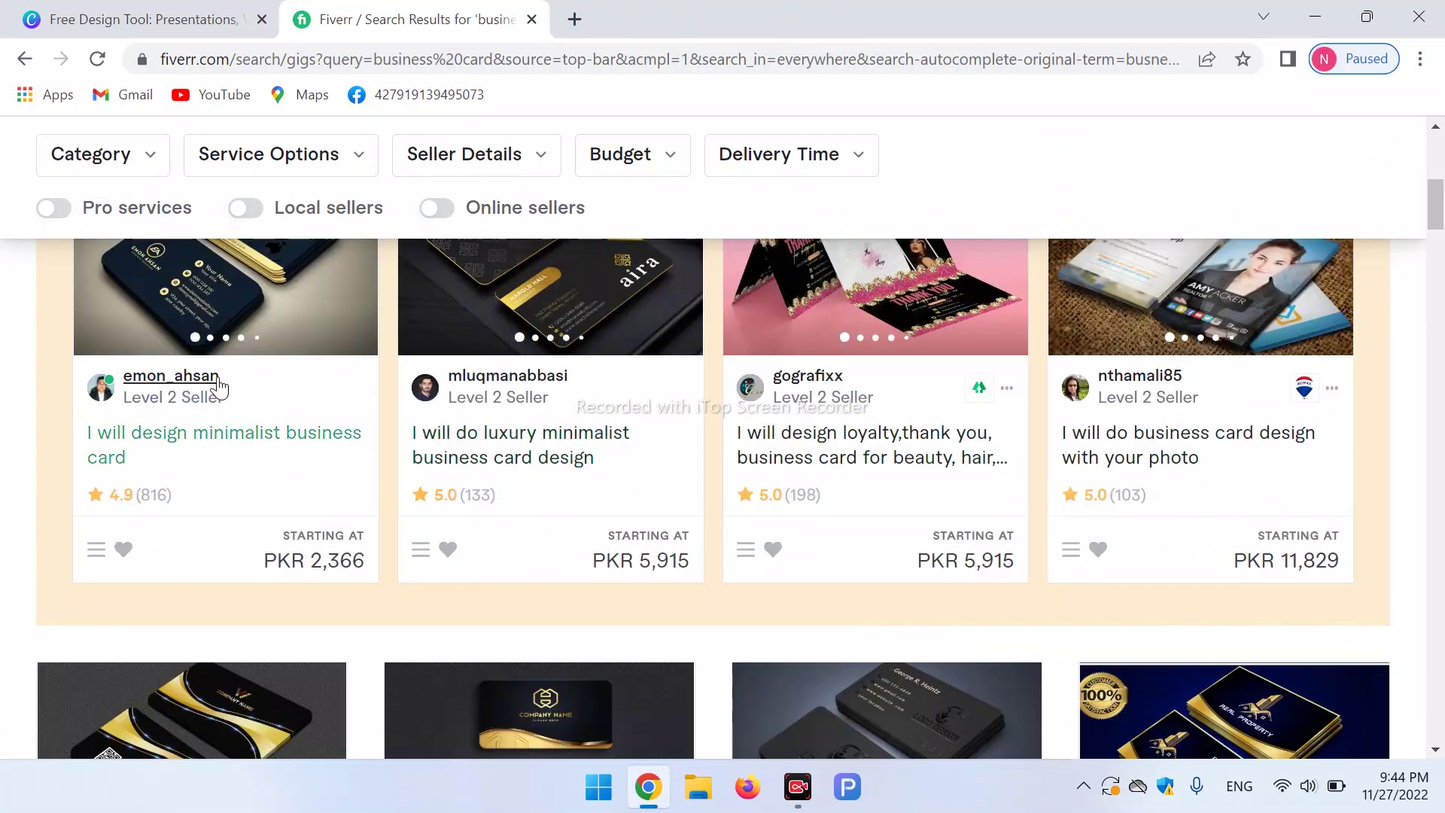
Open the minimalist business card gig and review its Basic PKR 2,366 package.
click(217, 444)
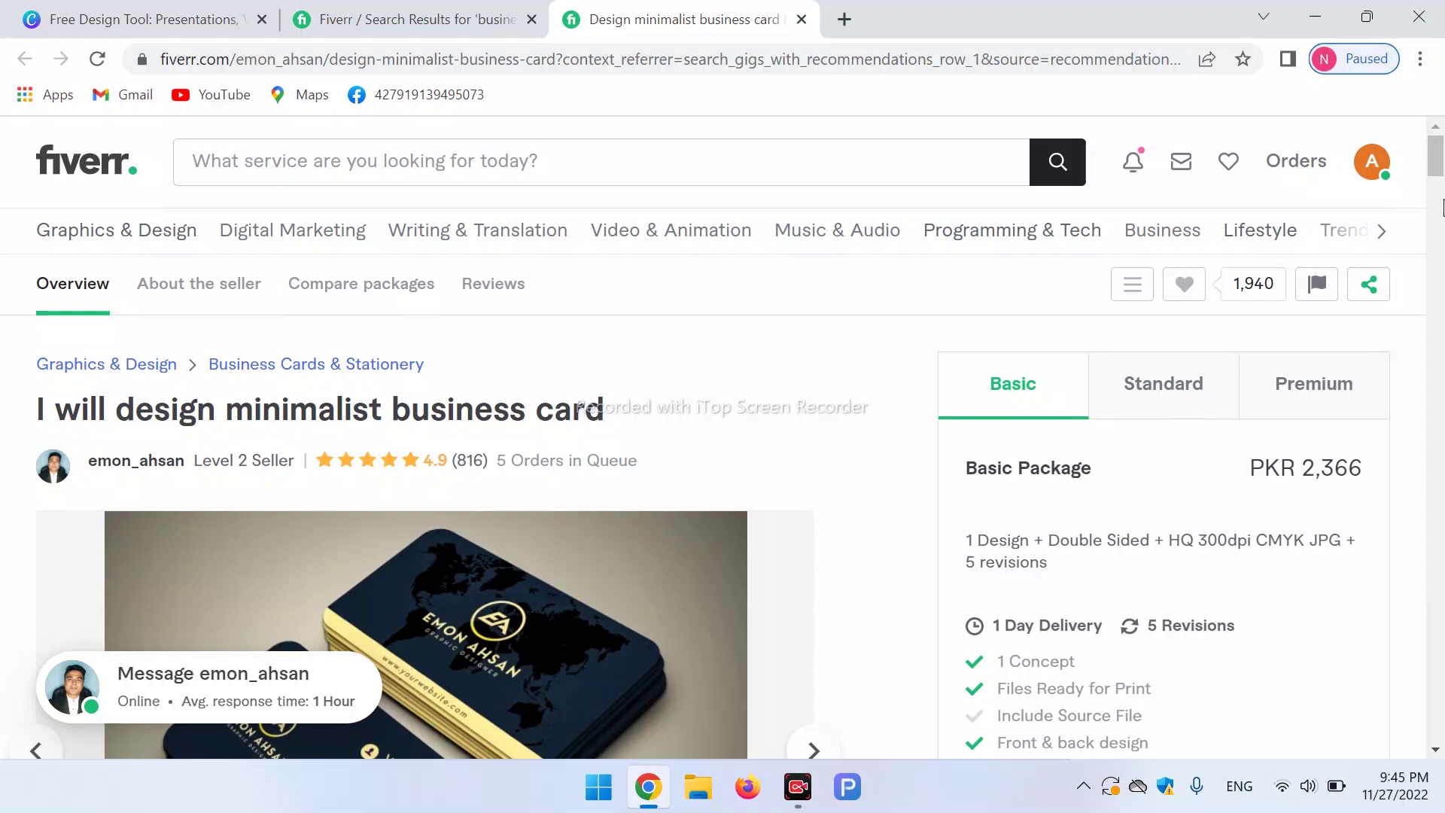
click(1441, 205)
drag(1436, 203, 1438, 124)
Sign up for Canva using Continue with Google.
click(156, 14)
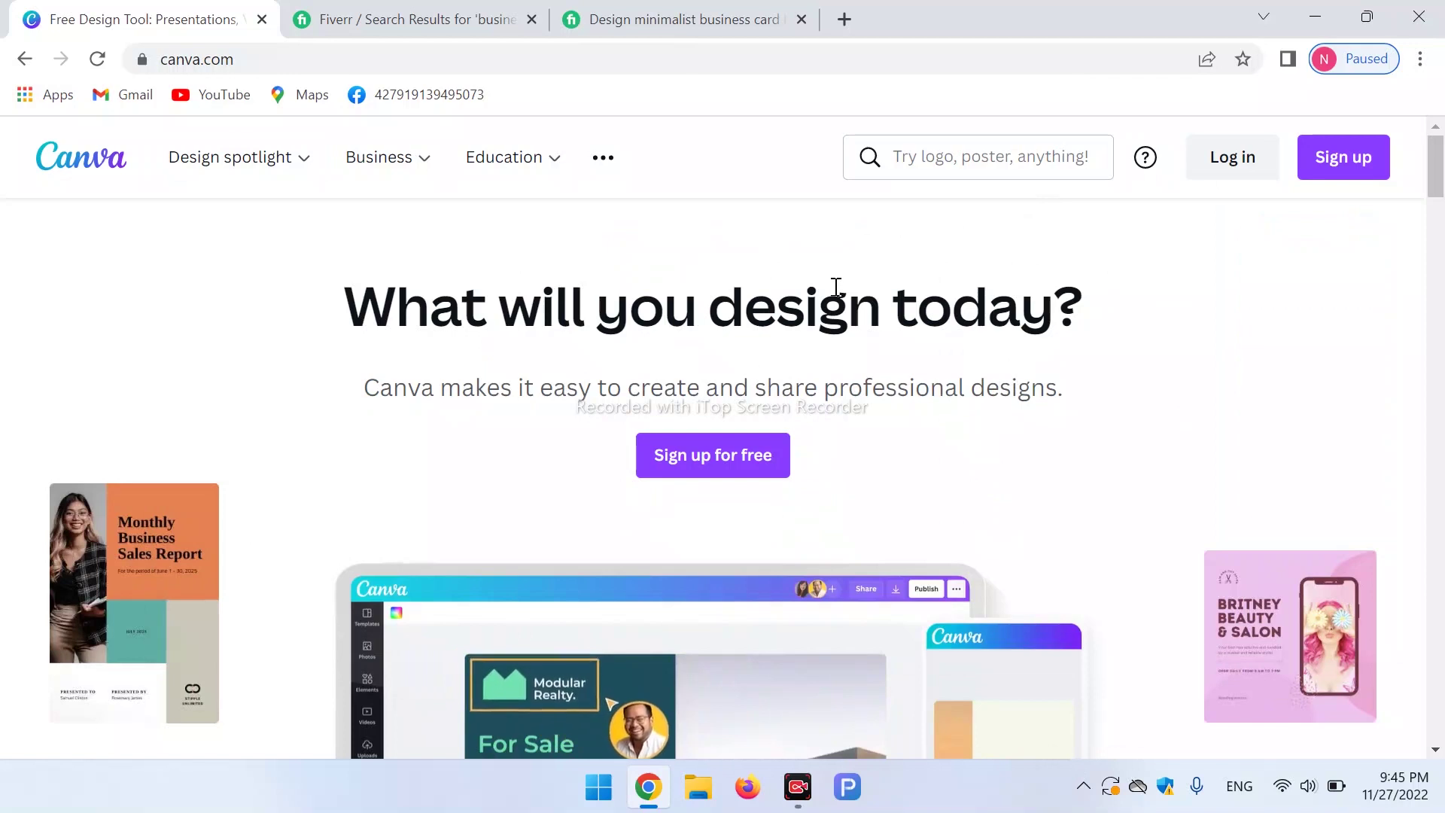
click(1350, 149)
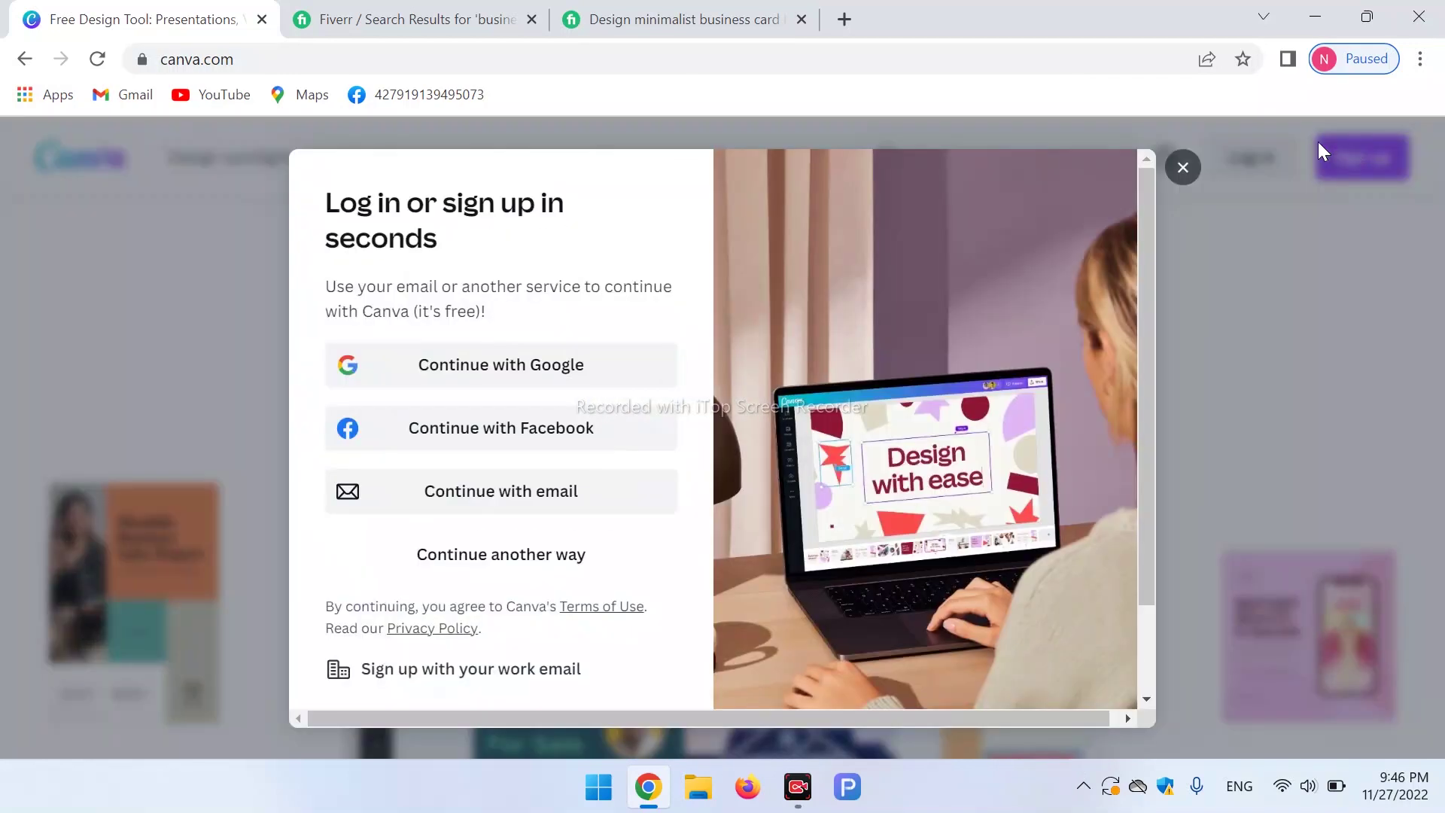
click(514, 366)
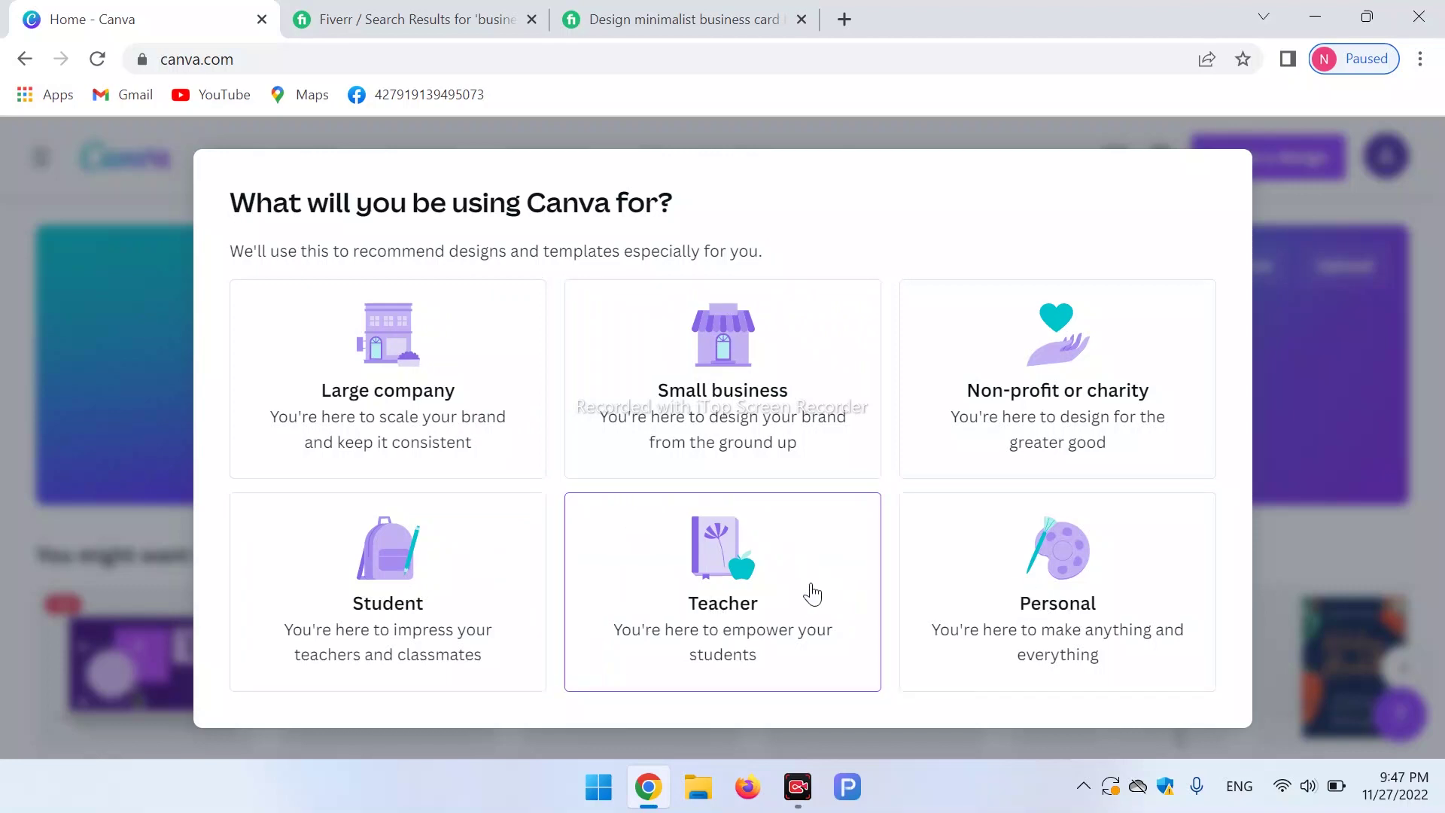
Choose Student and University for Canva use, and skip inviting teammates.
click(424, 583)
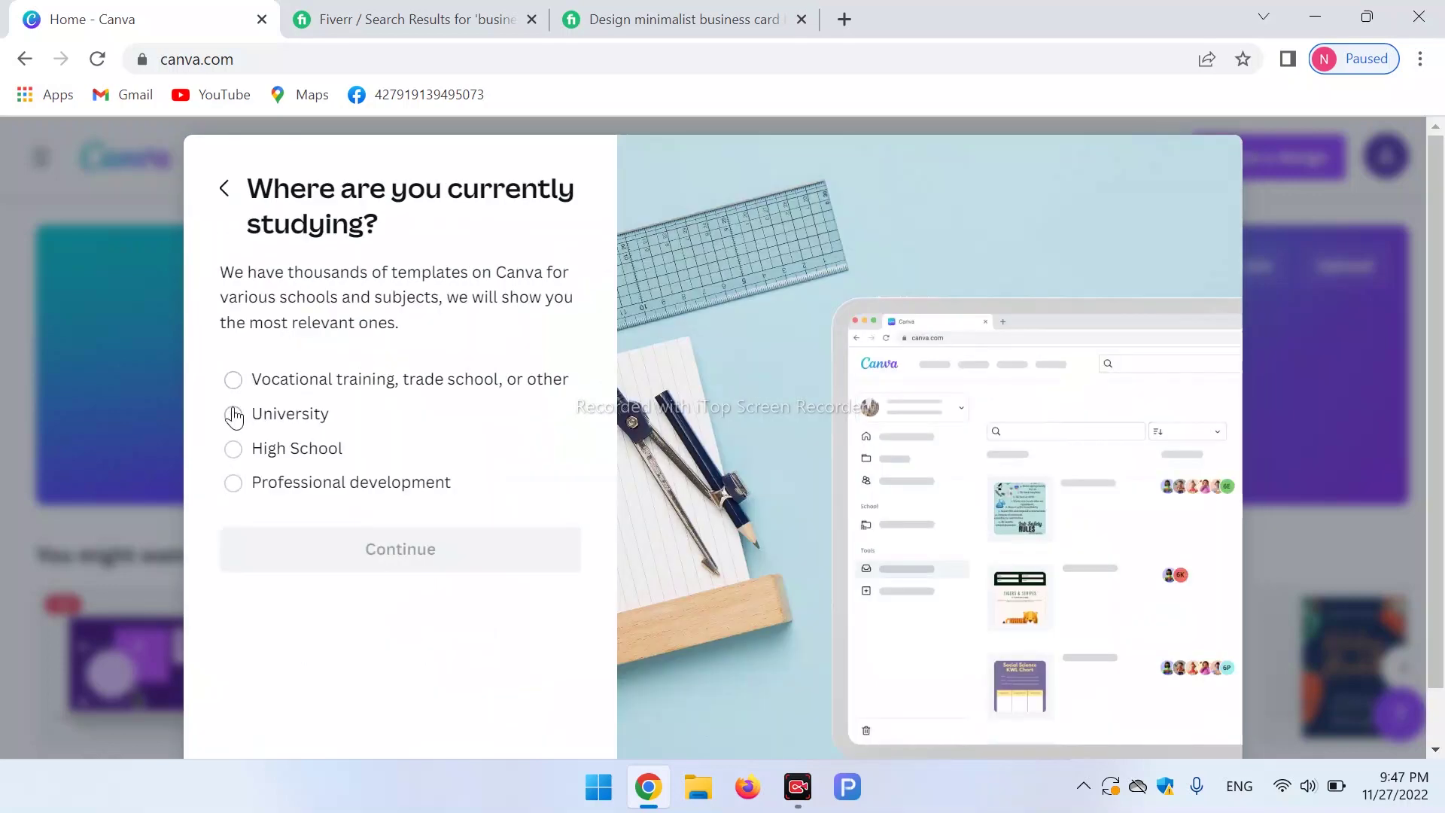
click(234, 417)
click(381, 559)
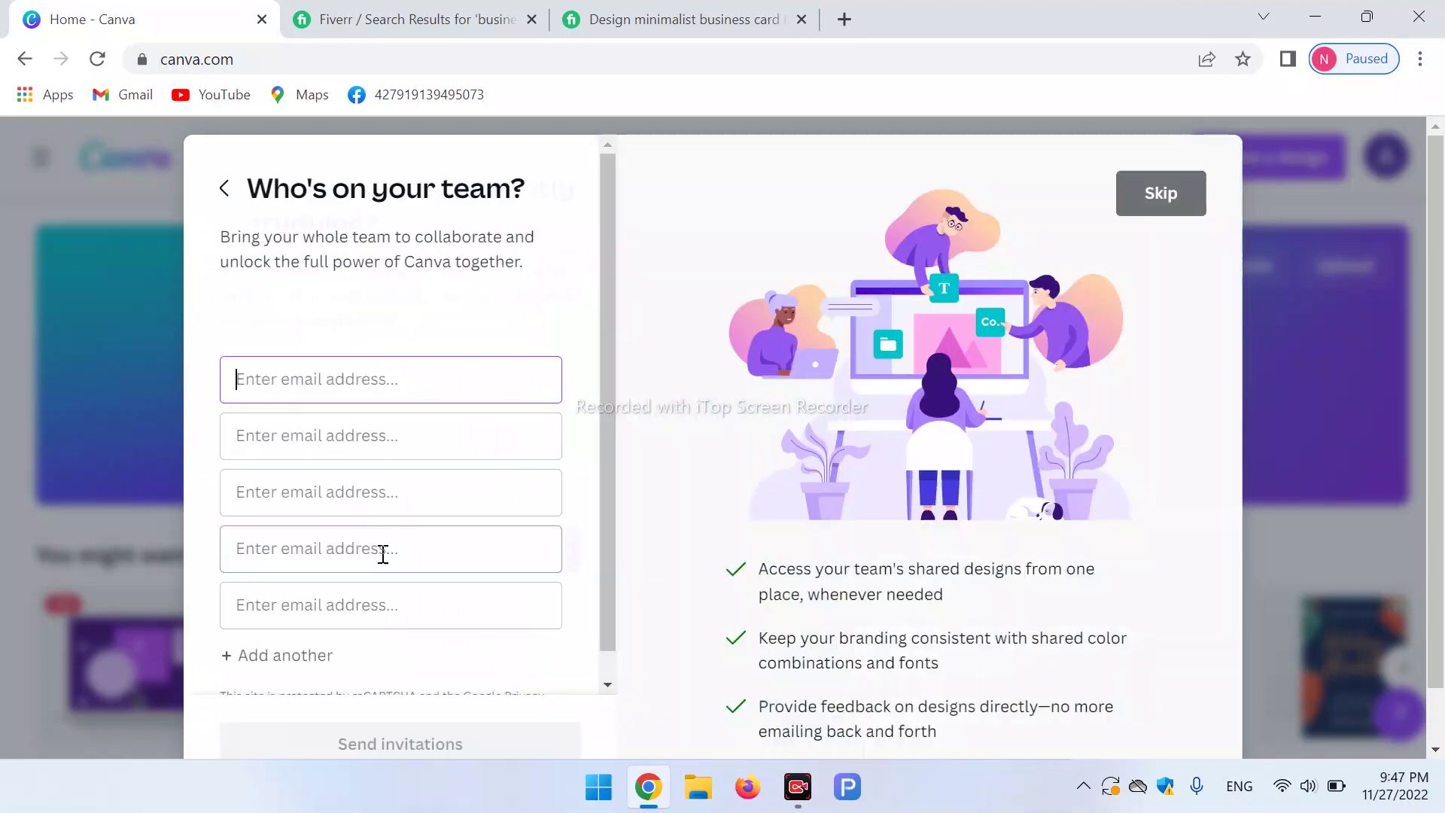
click(1160, 196)
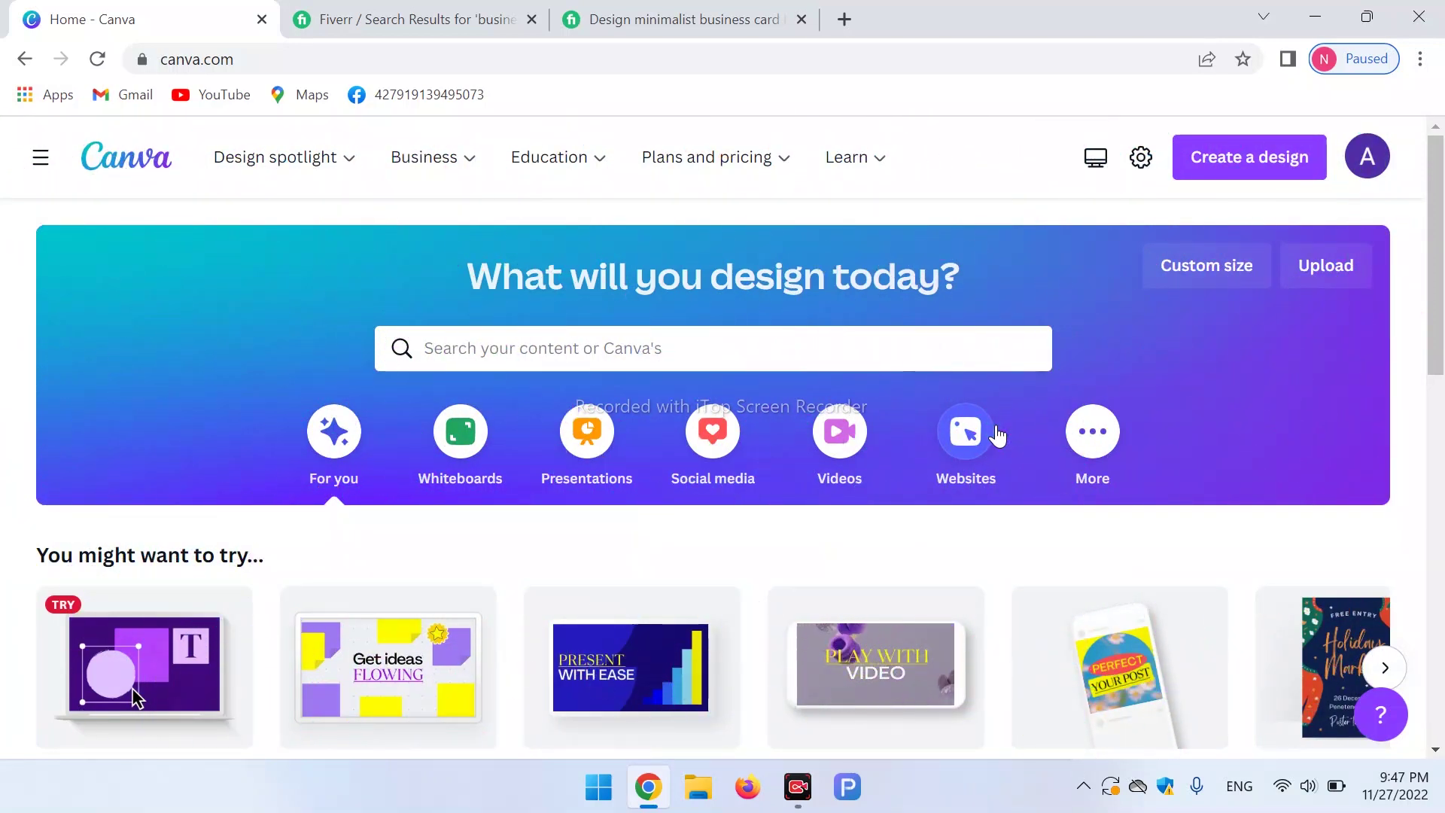
After a brief look at the Fiverr gig, scroll down the signed-in Canva home page.
click(677, 19)
click(98, 11)
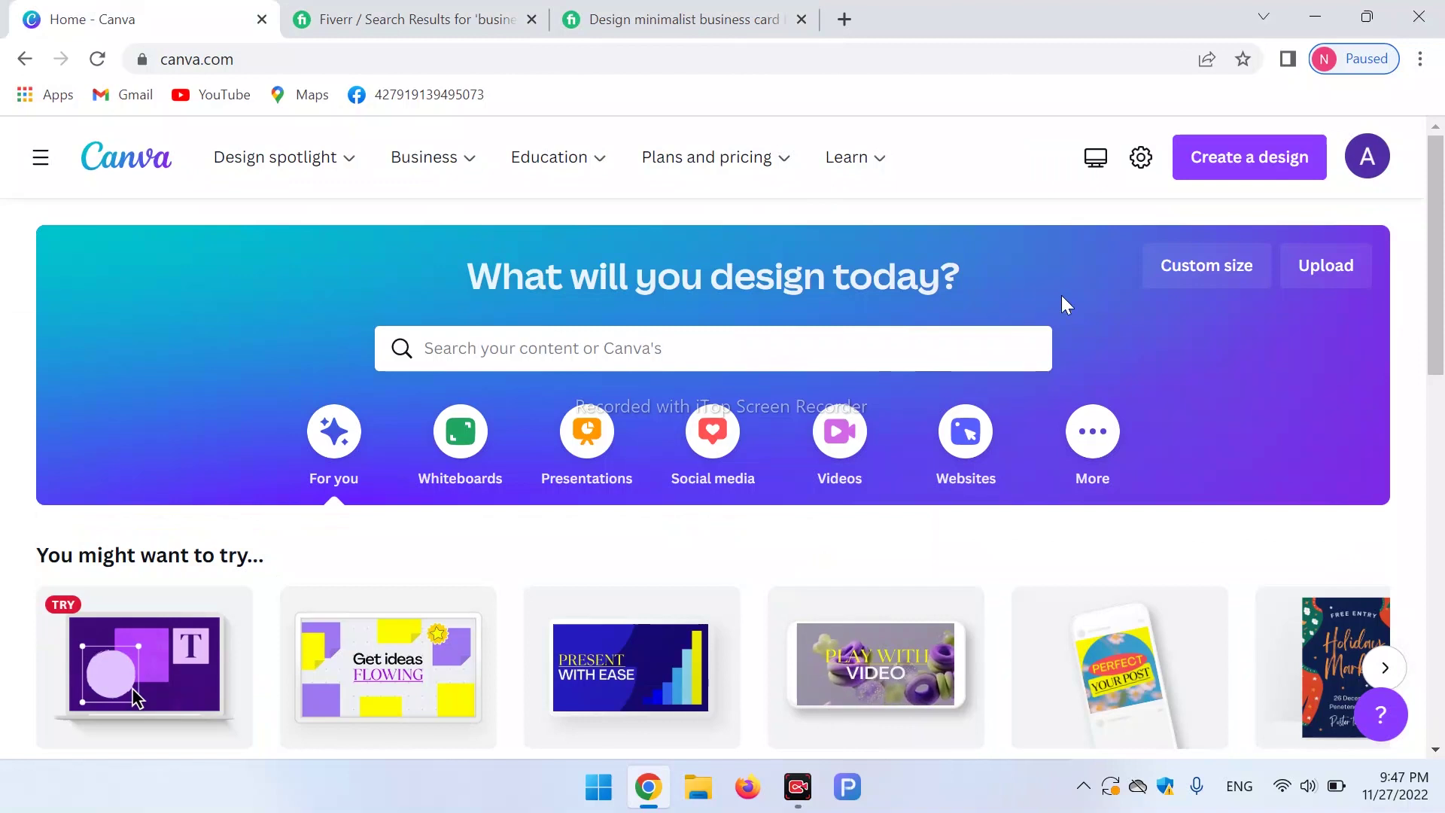
scroll(1441, 331, down, 3)
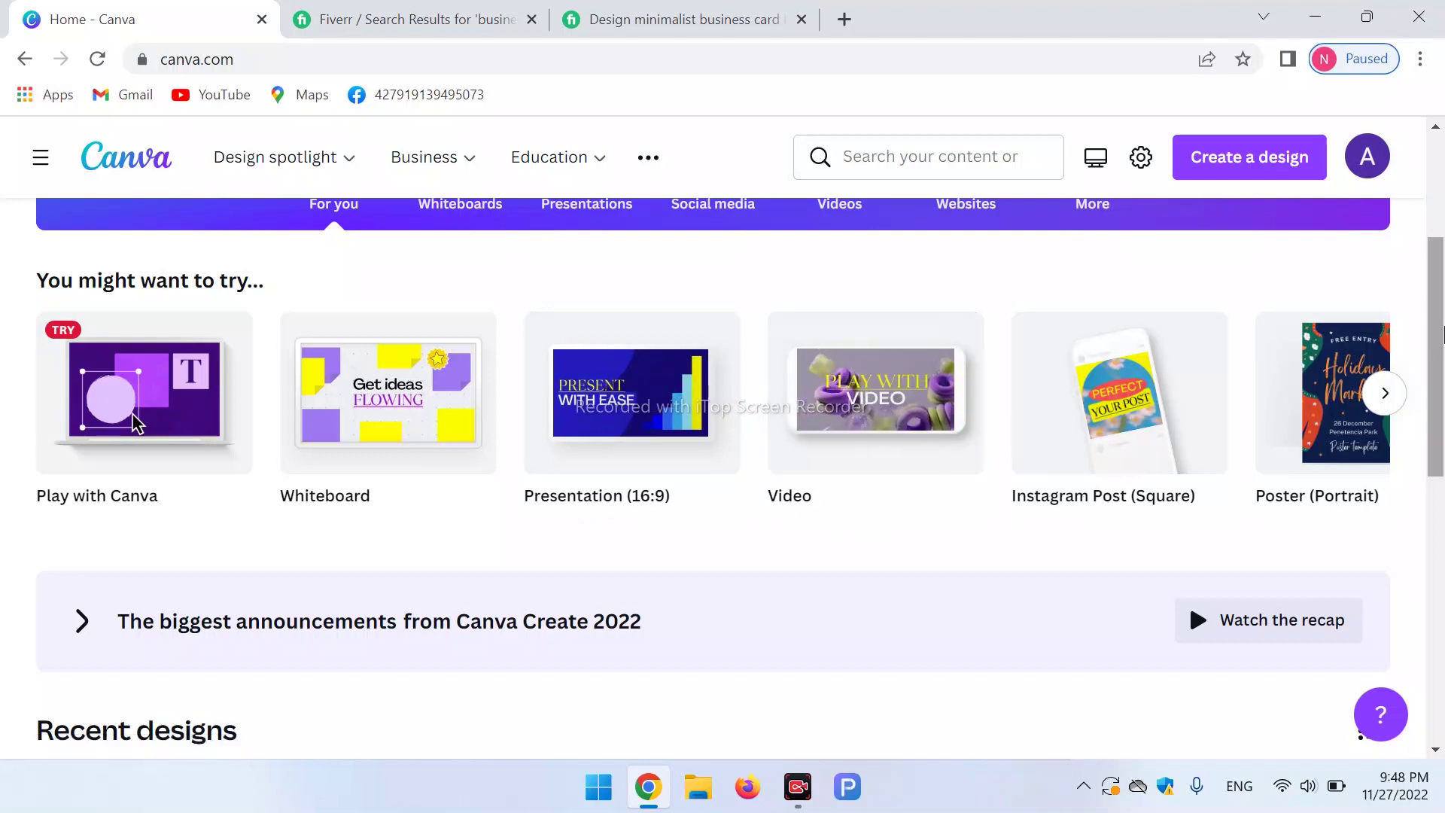
scroll(1423, 344, down, 1)
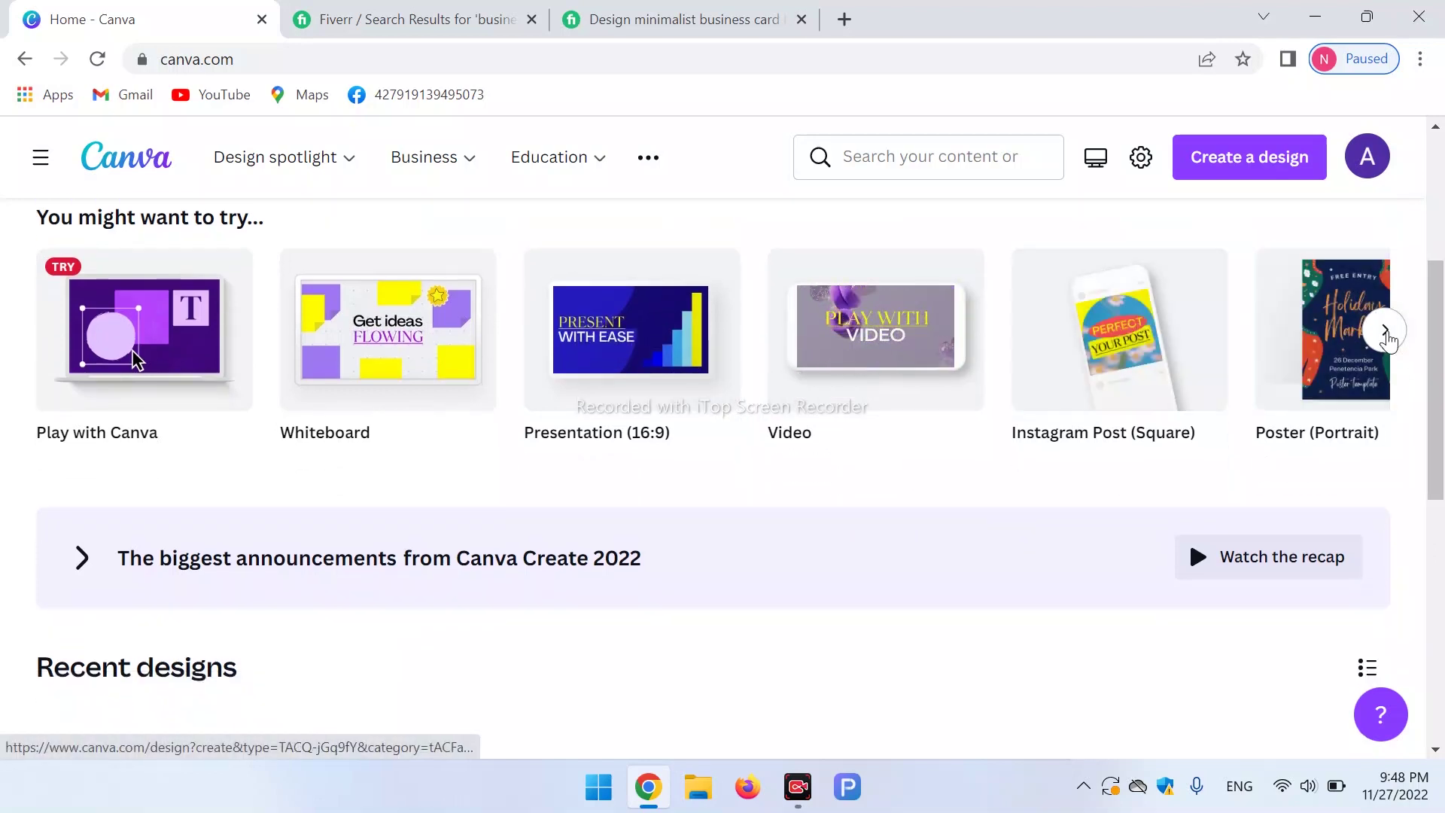
Page the design-type carousel to Resume and A4 Document, then return to the Fiverr gig.
click(1385, 331)
click(1385, 331)
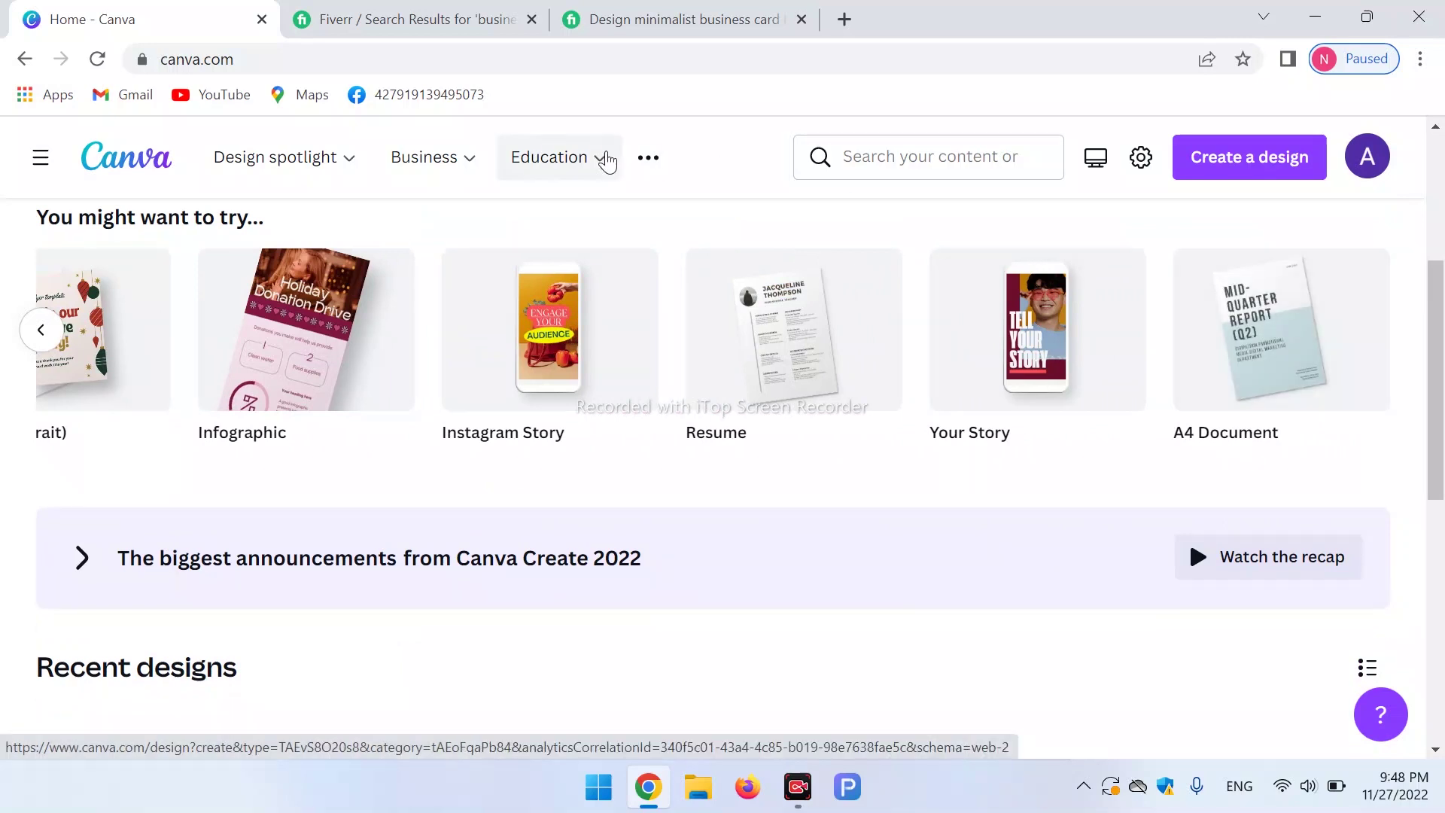
mouse_move(332, 159)
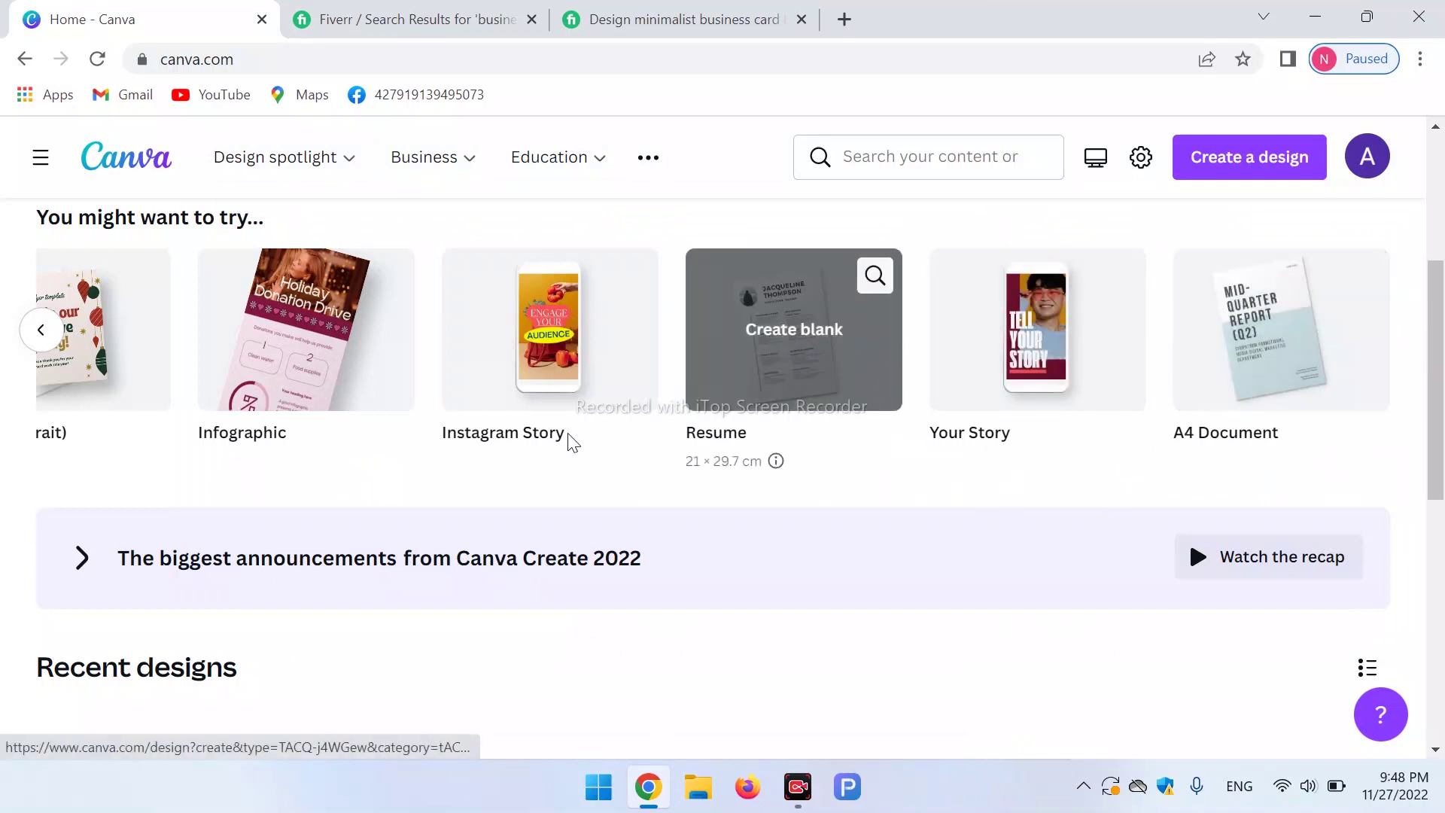
click(648, 17)
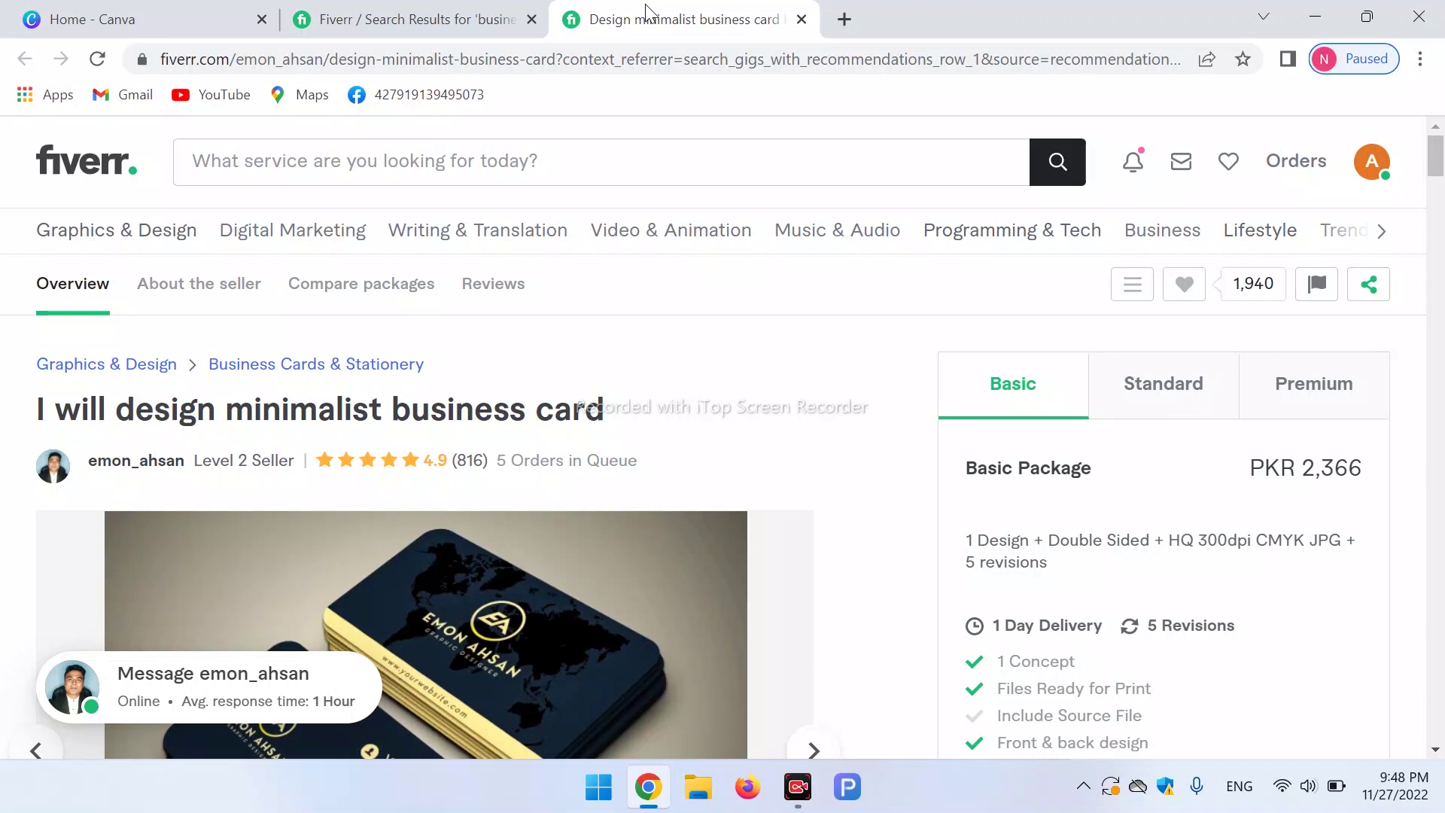
Look at the gig's card images, then show Canva's Design spotlight makers.
mouse_move(658, 523)
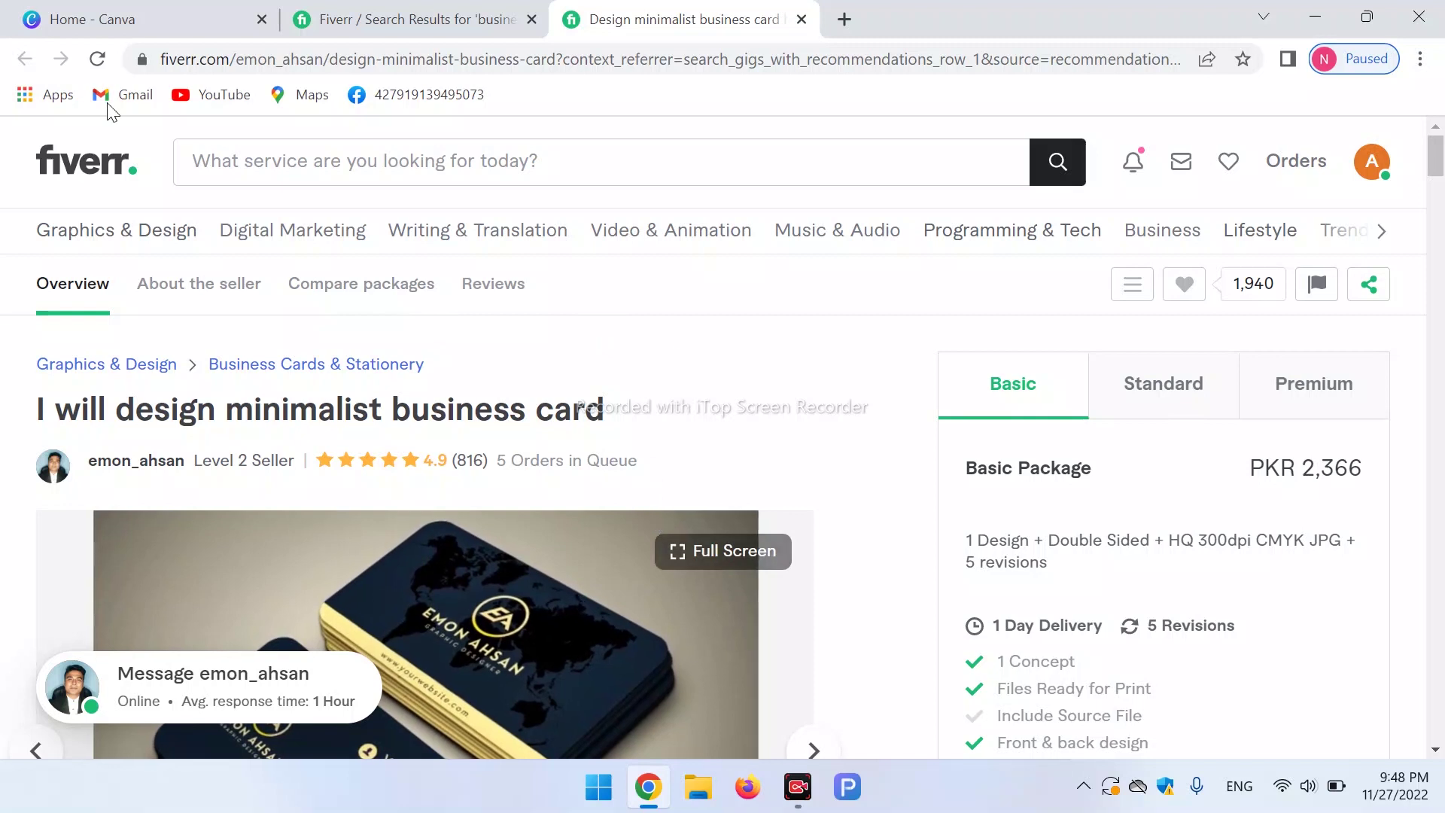
click(162, 9)
mouse_move(280, 162)
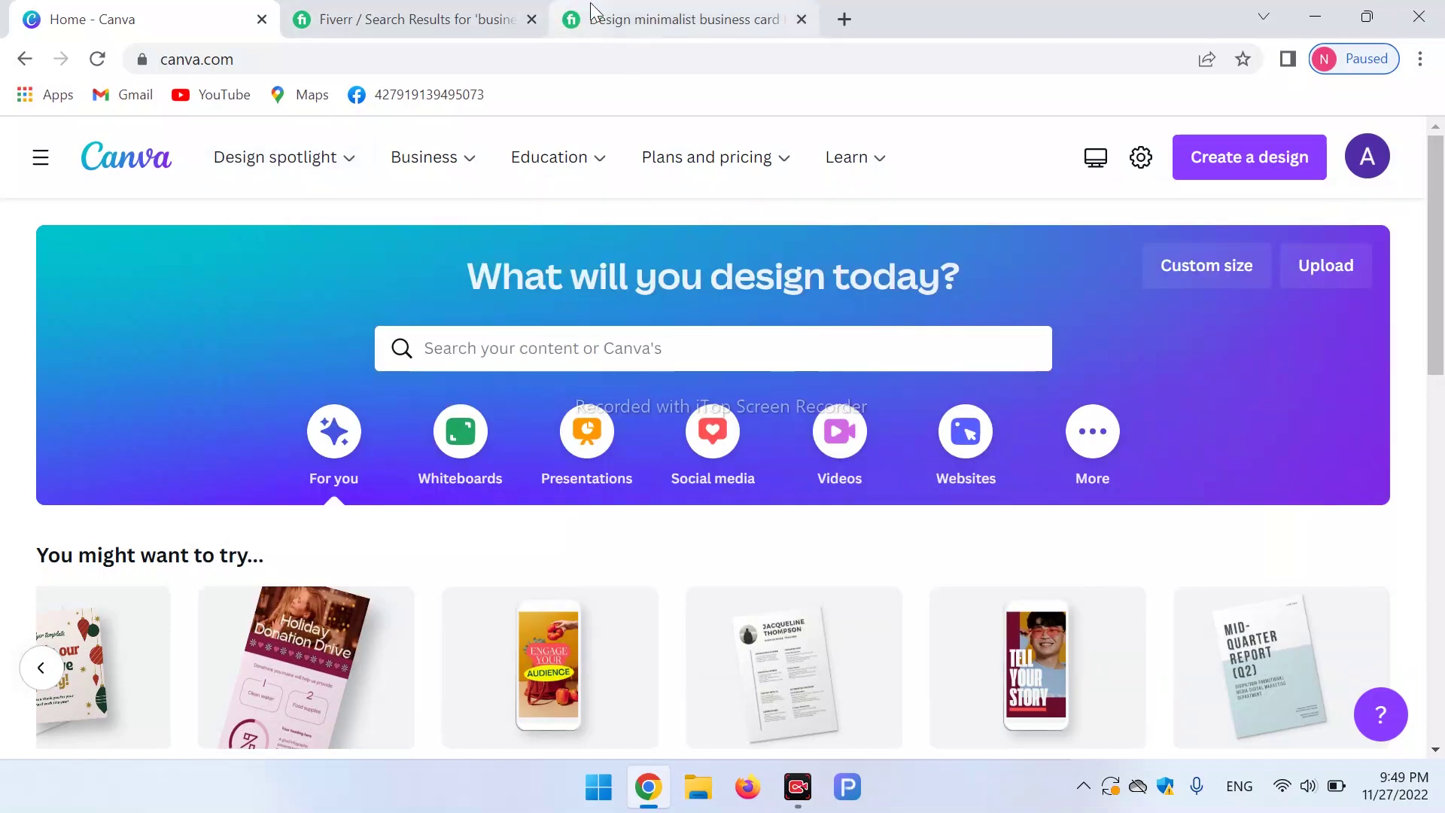
Start a blank Business Card design from Canva's Business card maker.
click(615, 10)
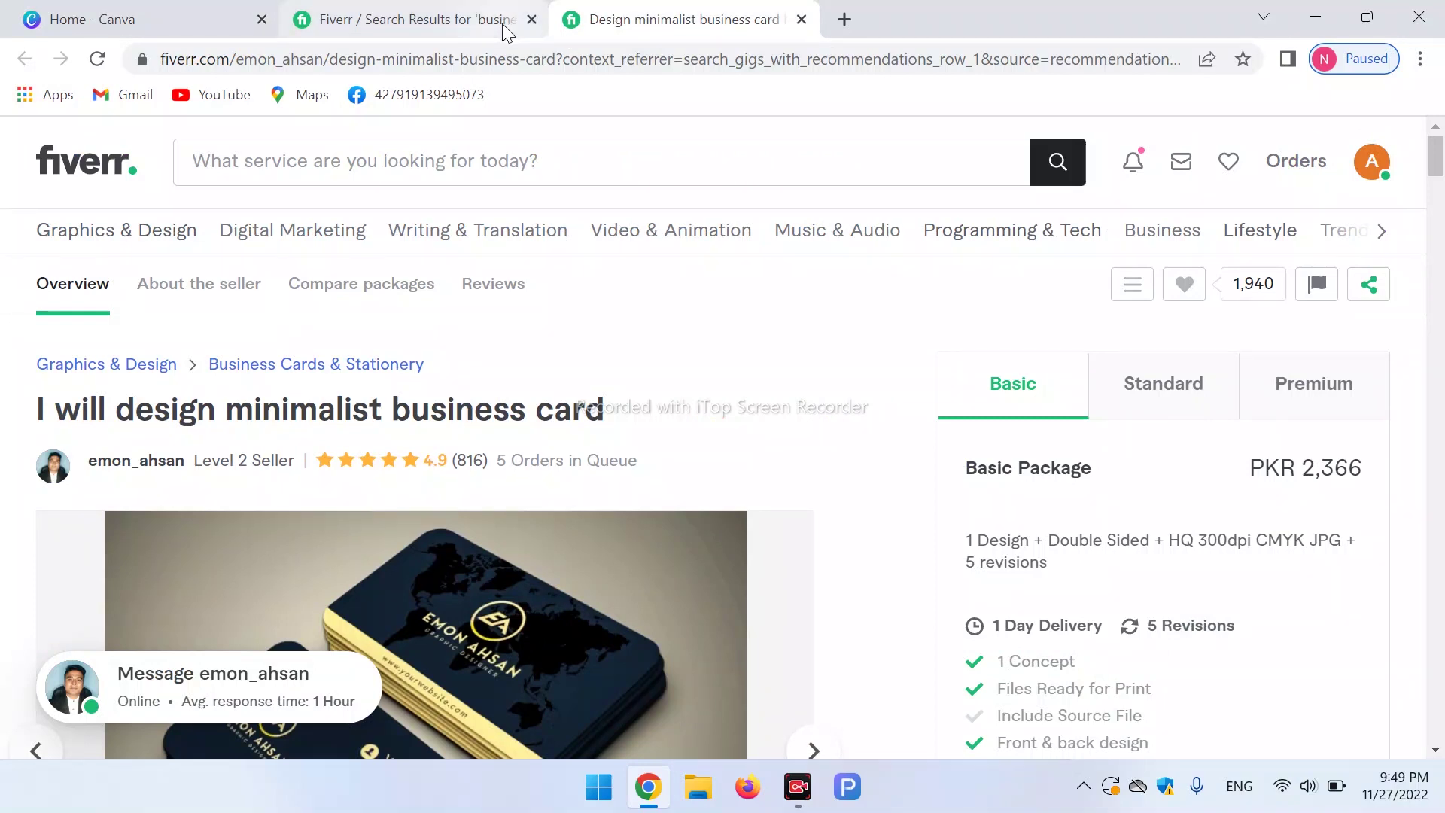
click(172, 9)
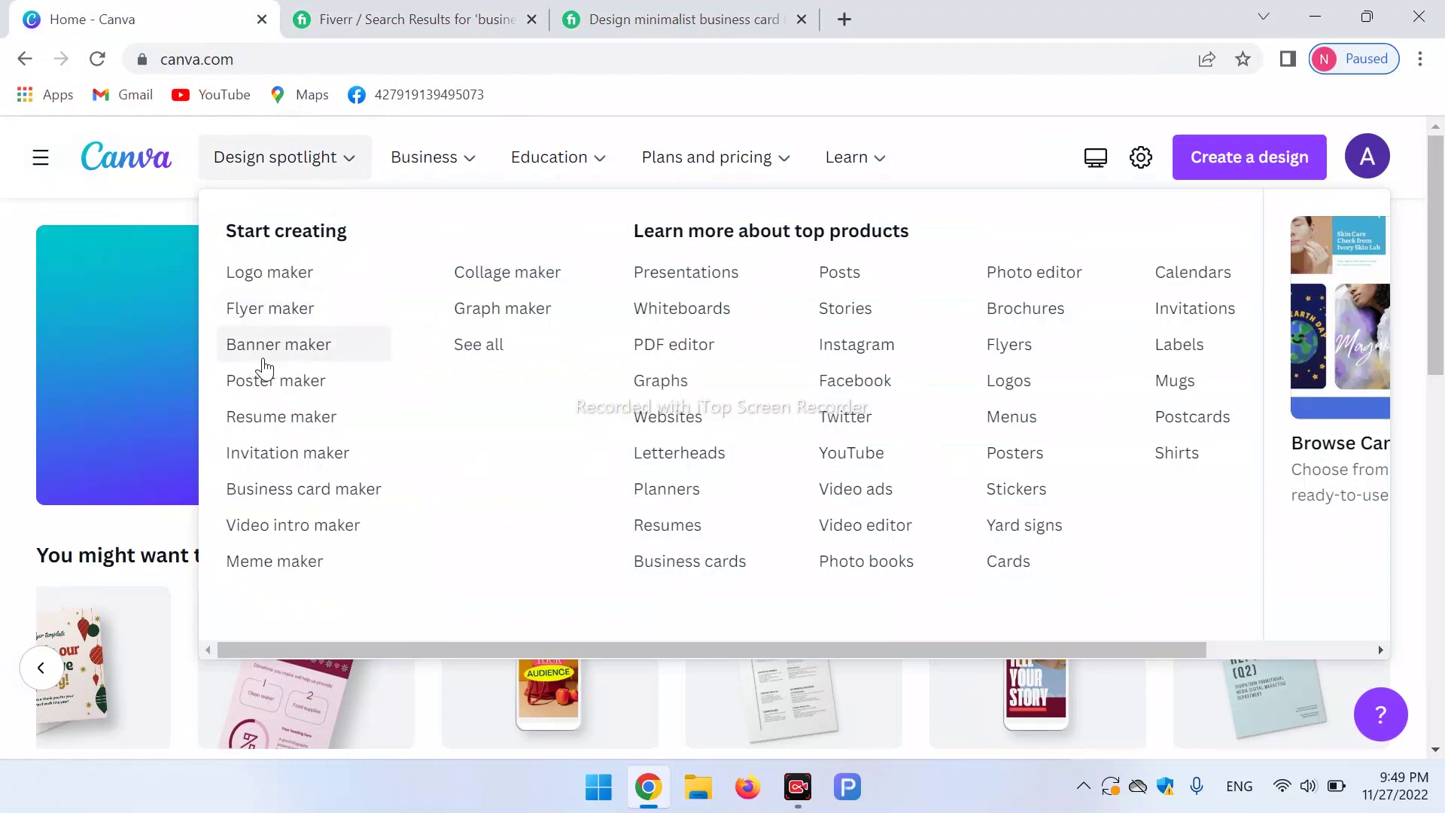
click(297, 497)
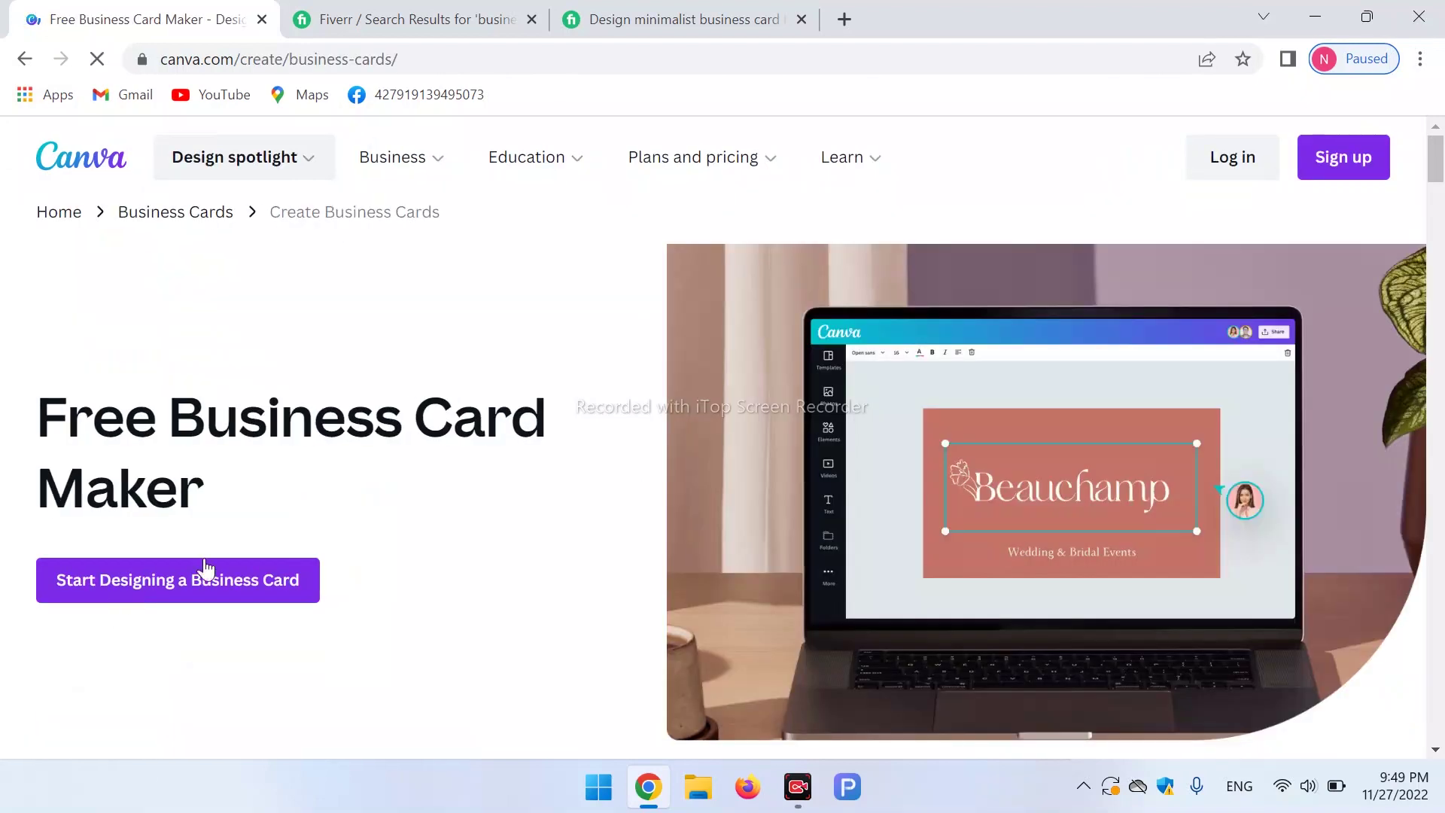
click(258, 589)
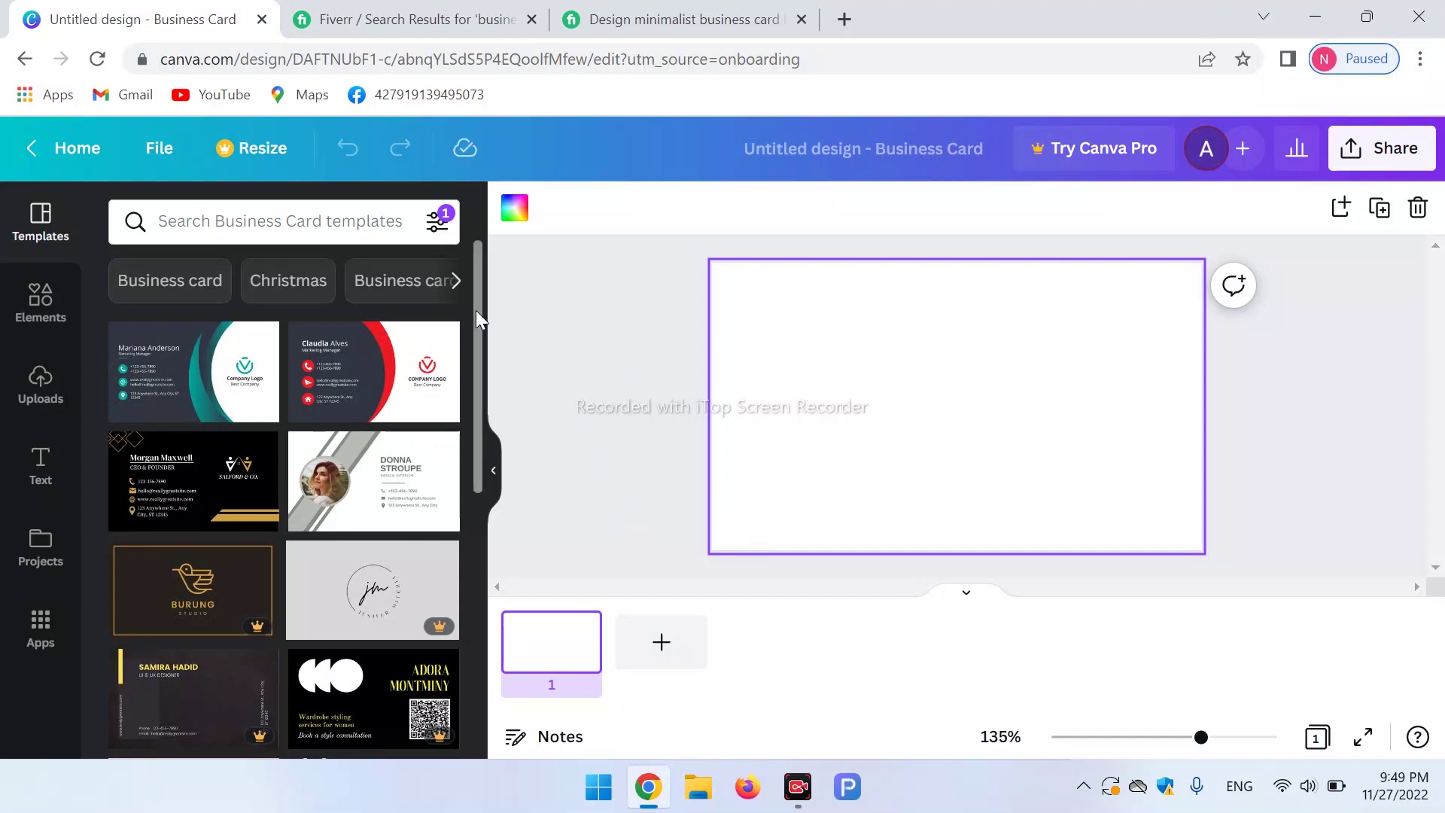
Scroll the business card templates and open the Blue Black Modern Corporate Business Card template.
drag(480, 315, 481, 433)
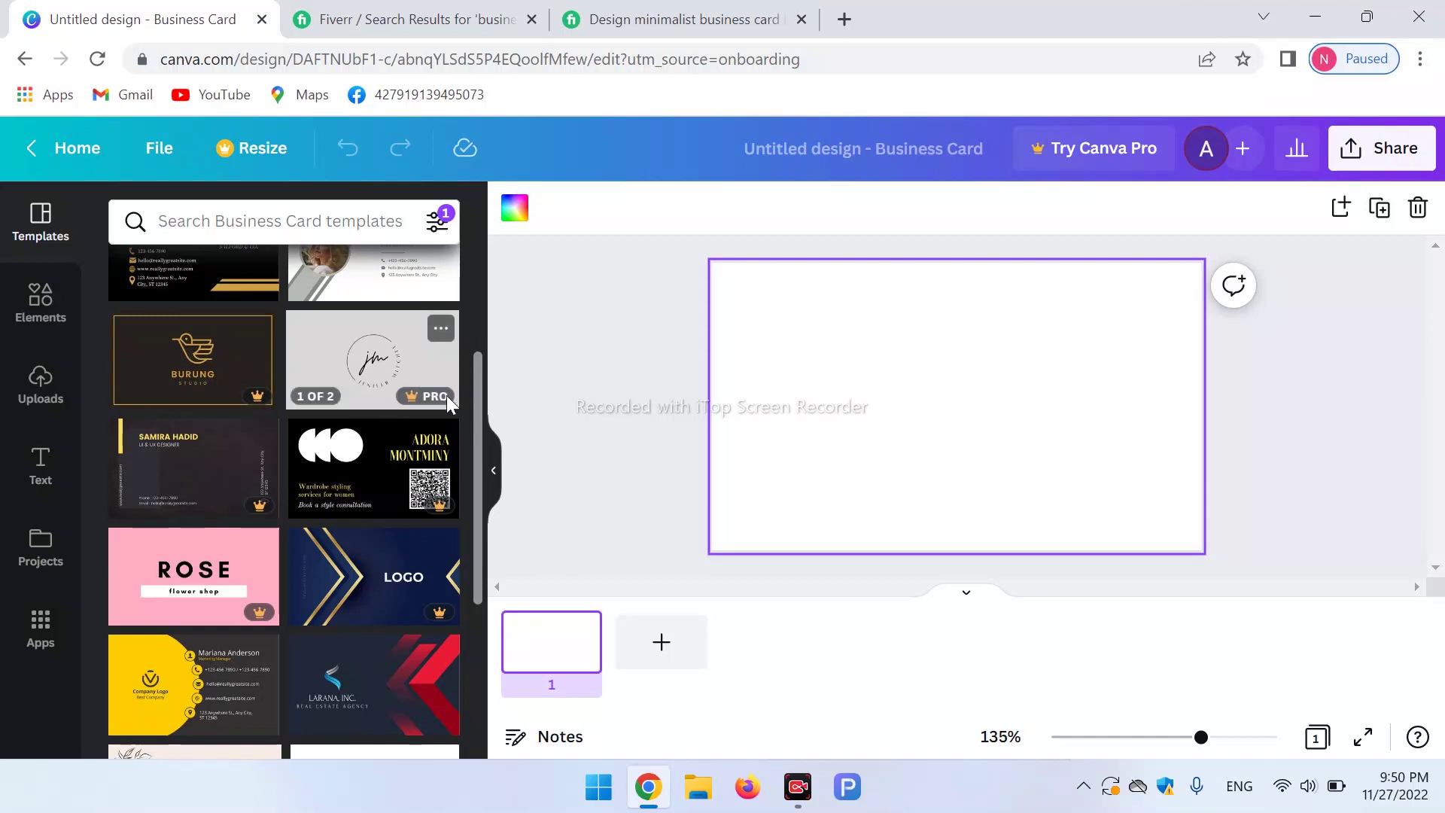
drag(478, 388, 500, 472)
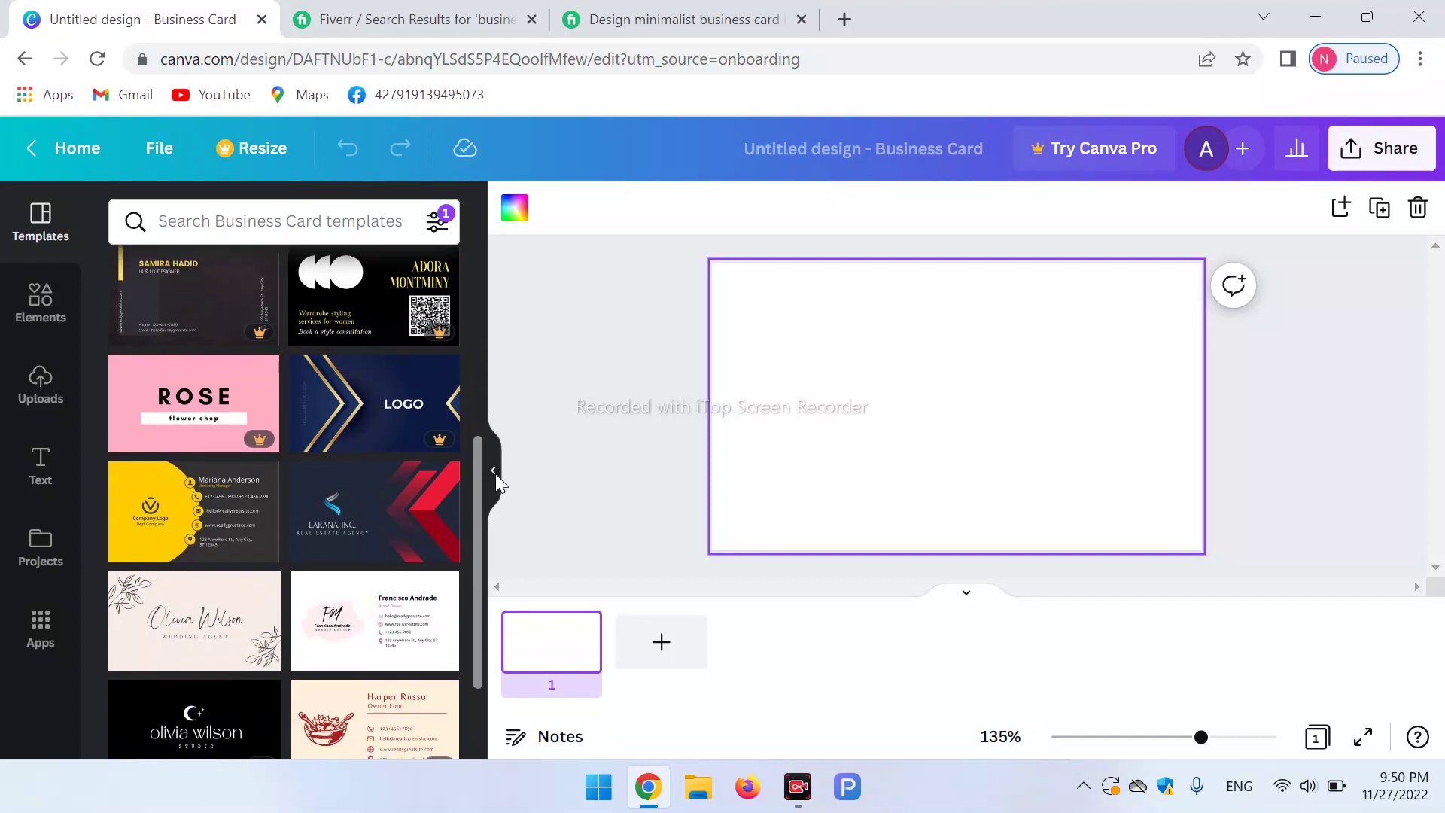
scroll(497, 482, down, 2)
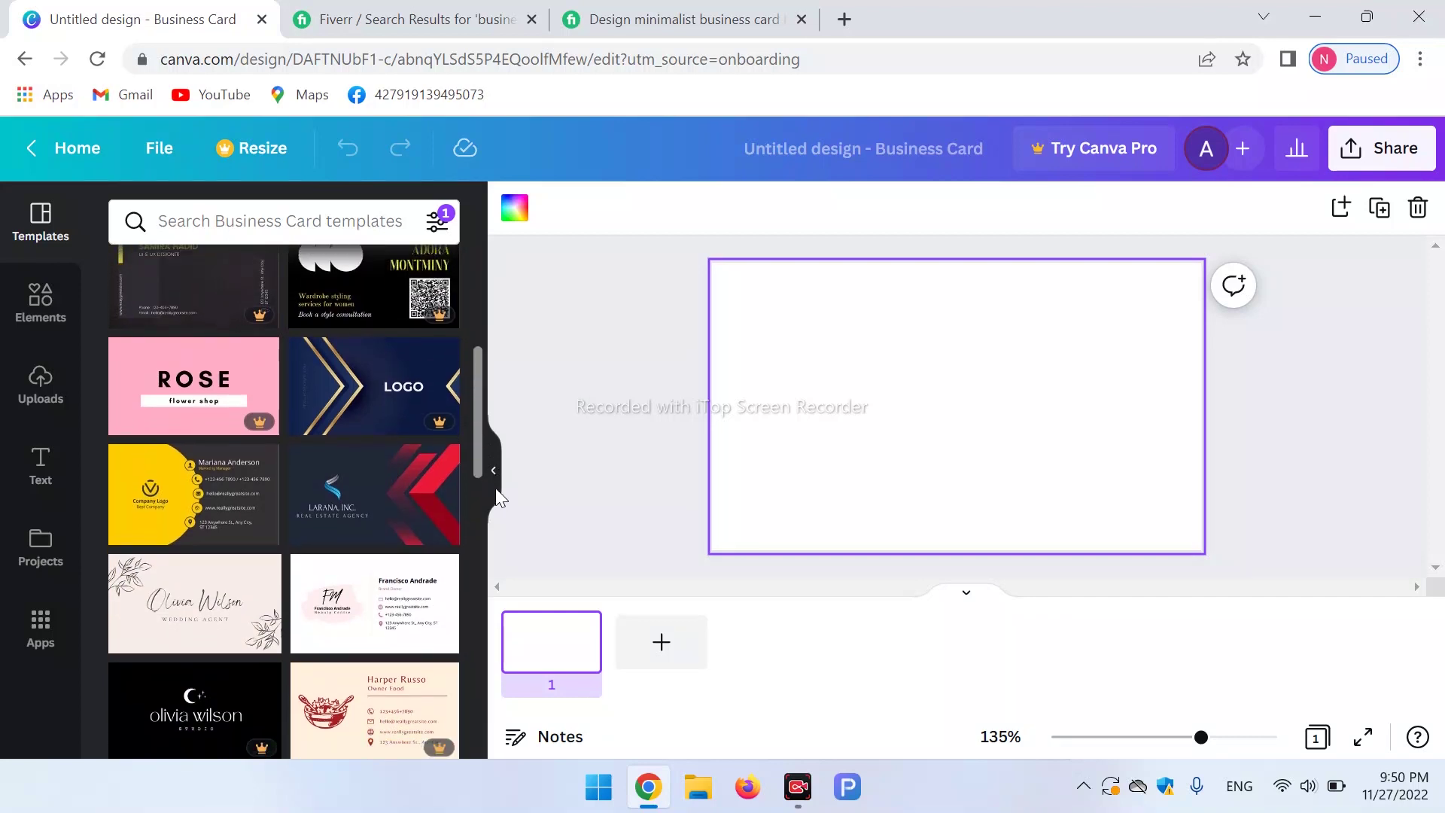
scroll(495, 488, down, 1)
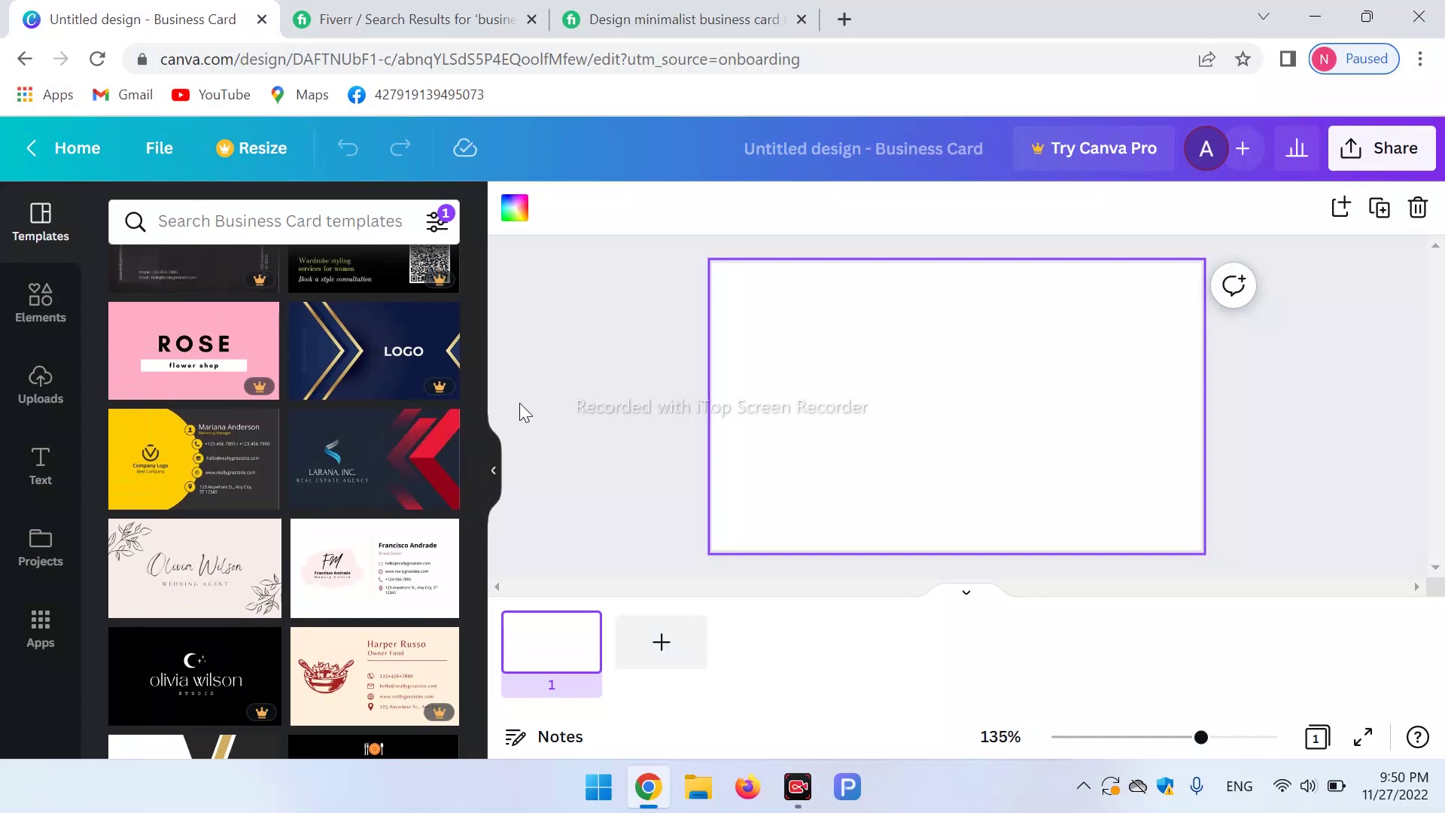
drag(476, 409, 491, 523)
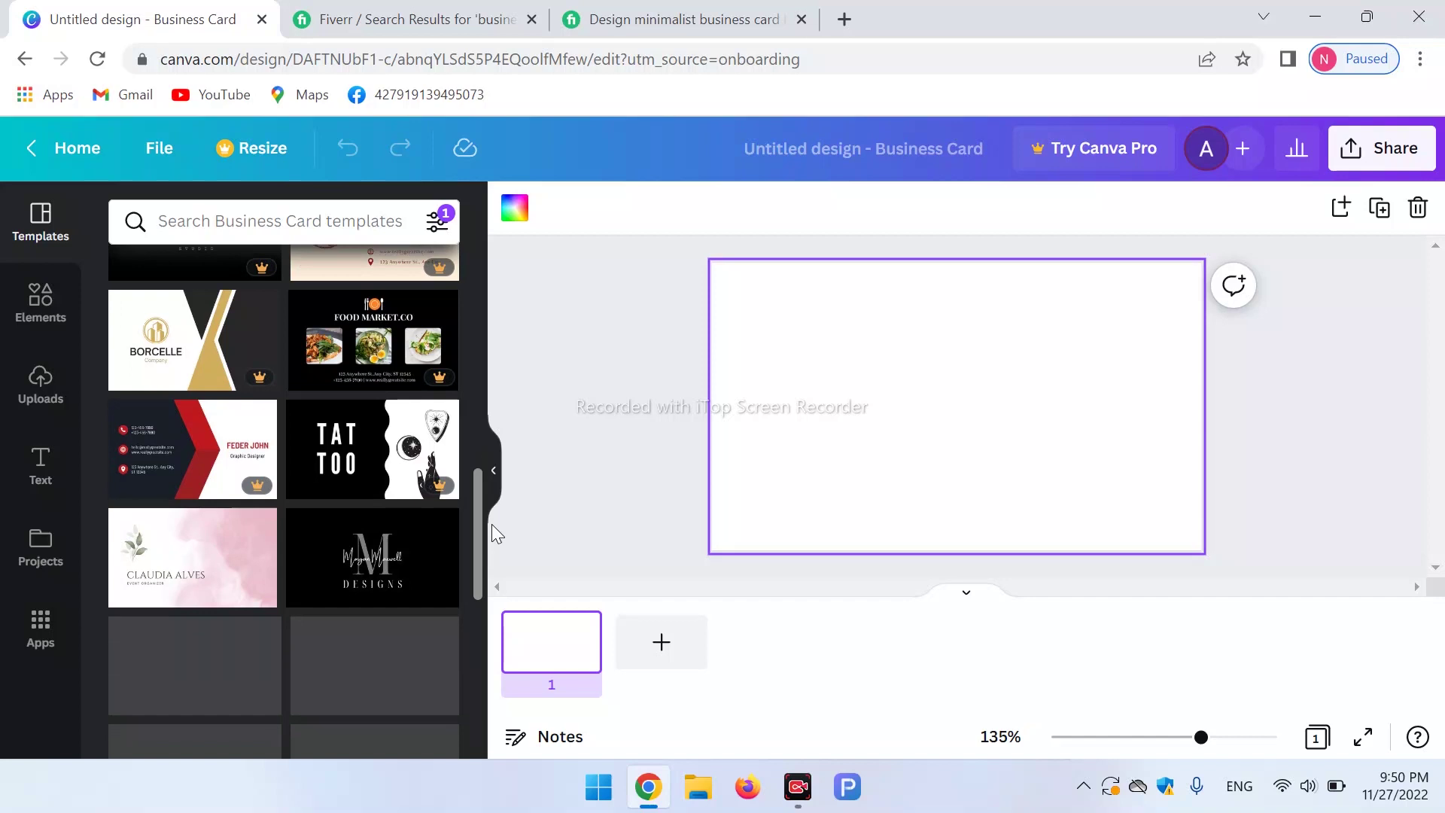
drag(492, 525, 500, 655)
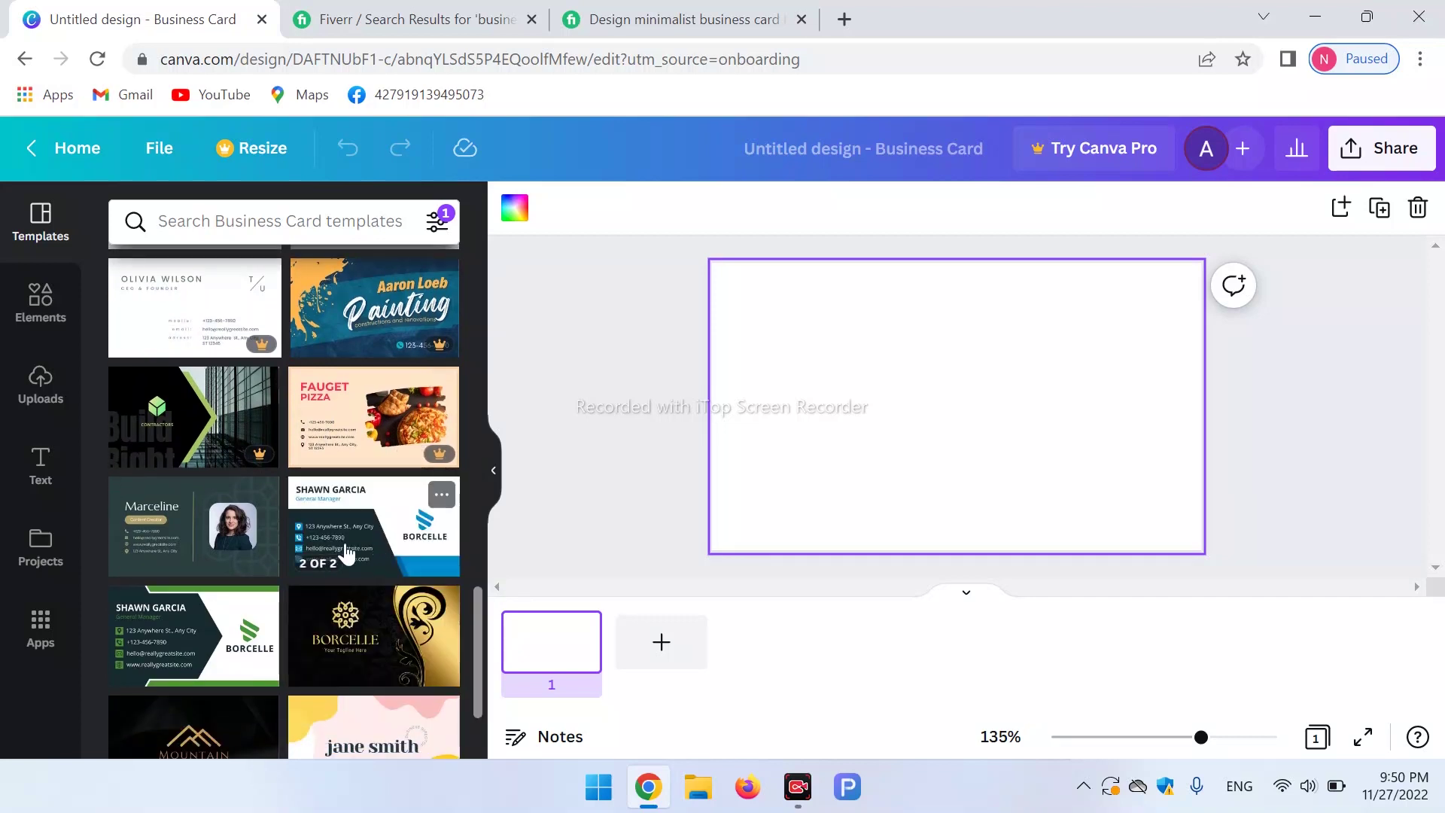
click(412, 532)
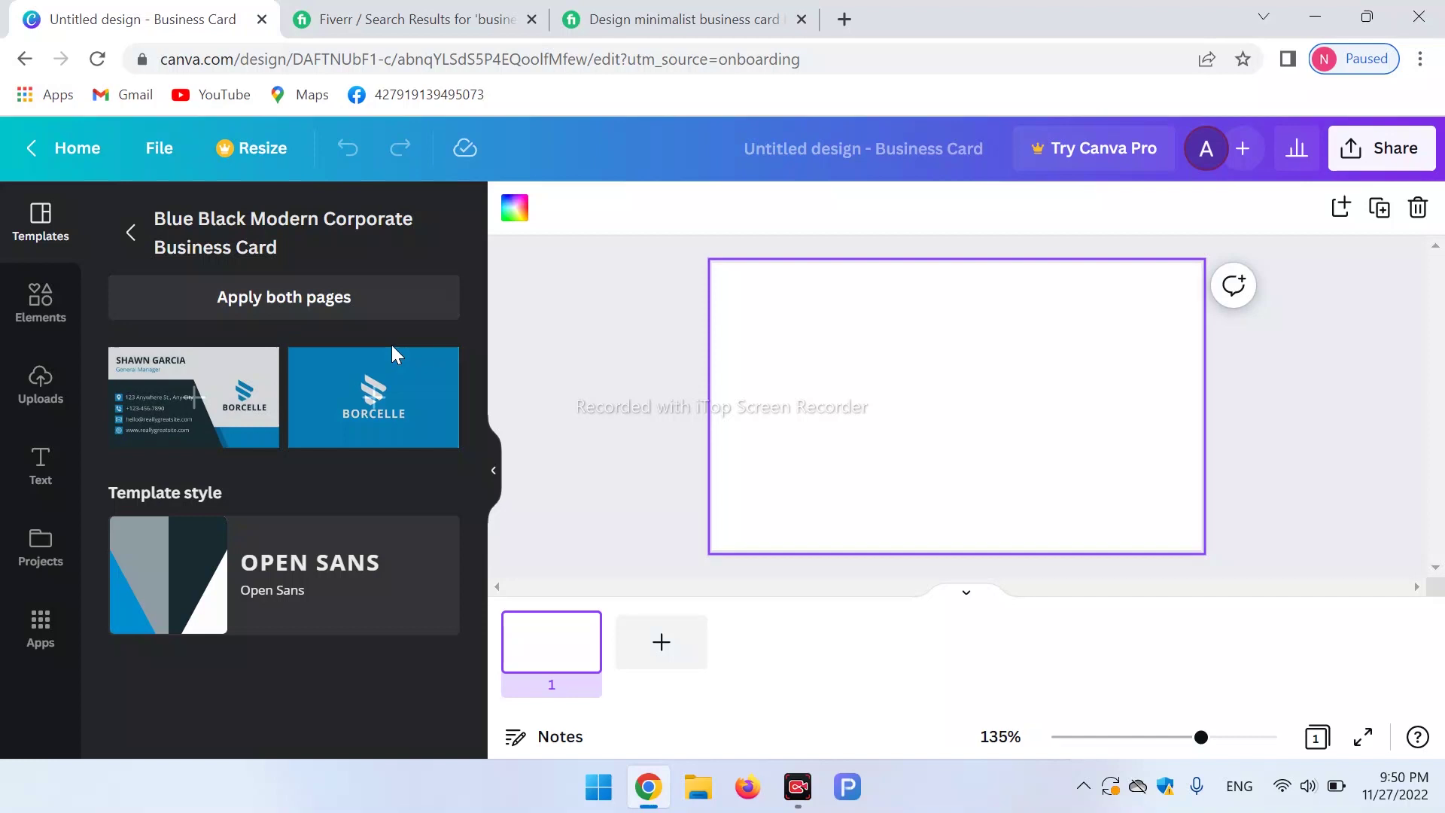
Apply the Blue Black Modern Corporate template to both front and back pages.
click(275, 305)
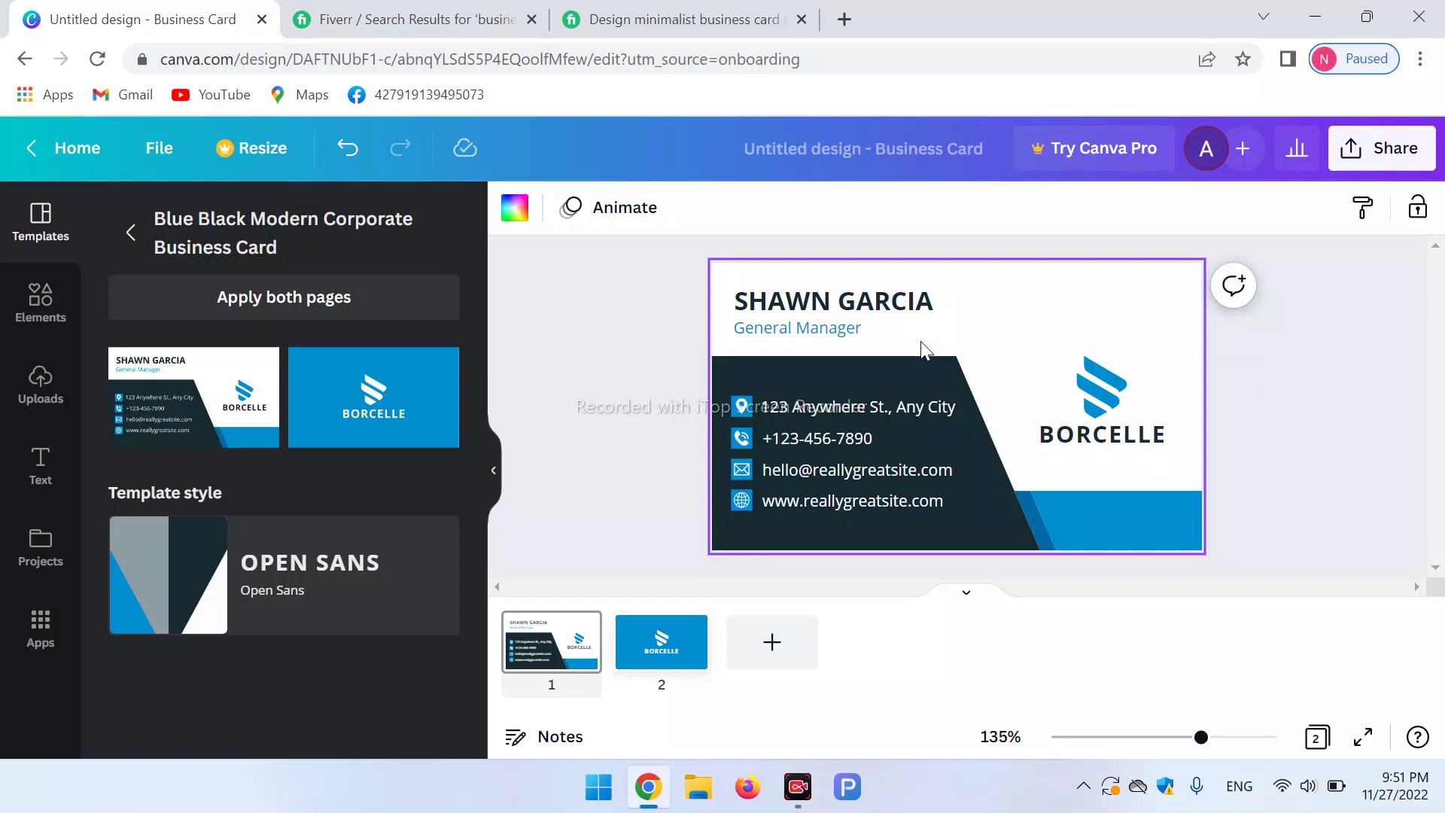
Replace the placeholder name on the card front with the new cardholder's full name.
click(852, 304)
double_click(852, 302)
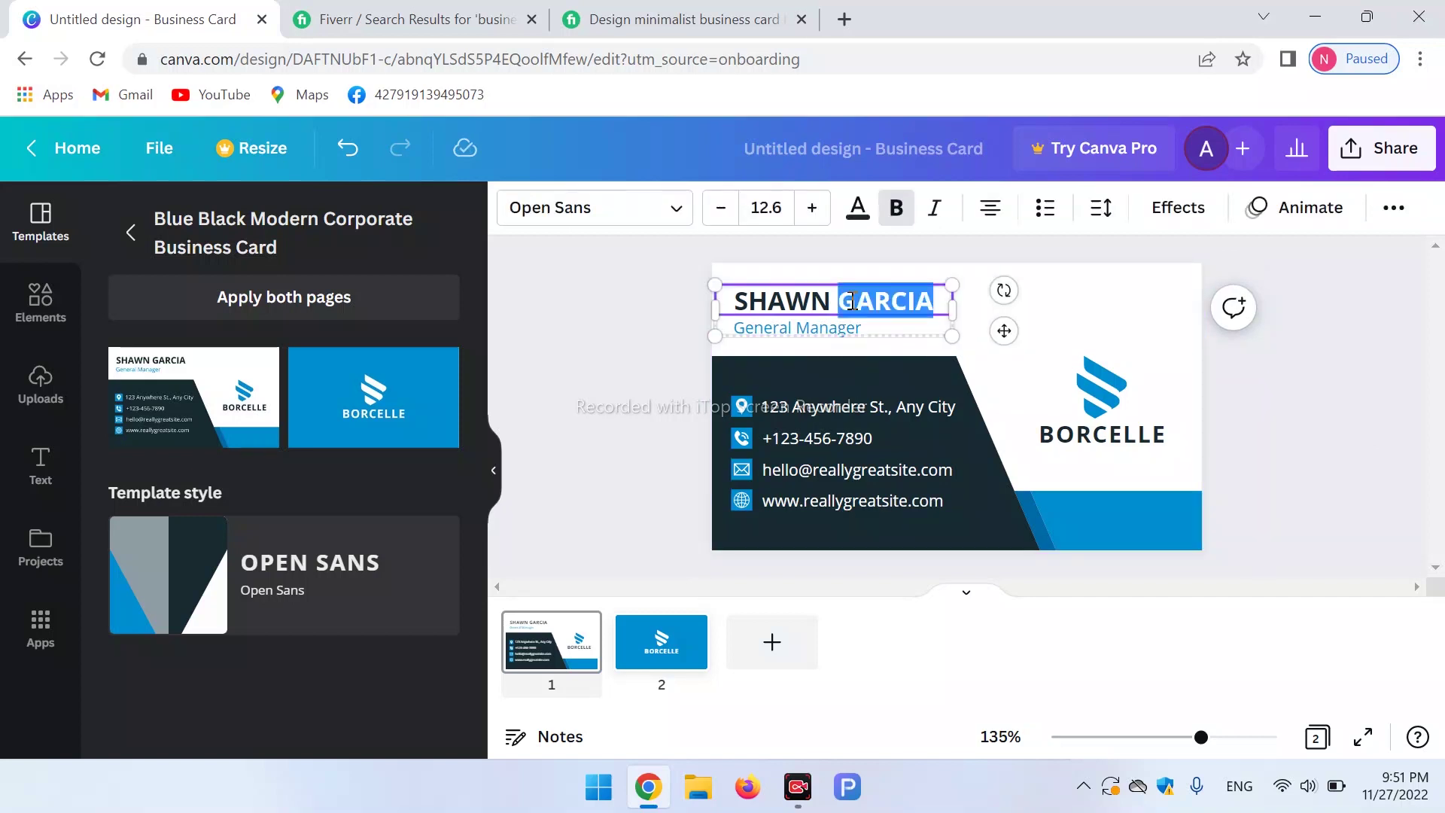
click(997, 406)
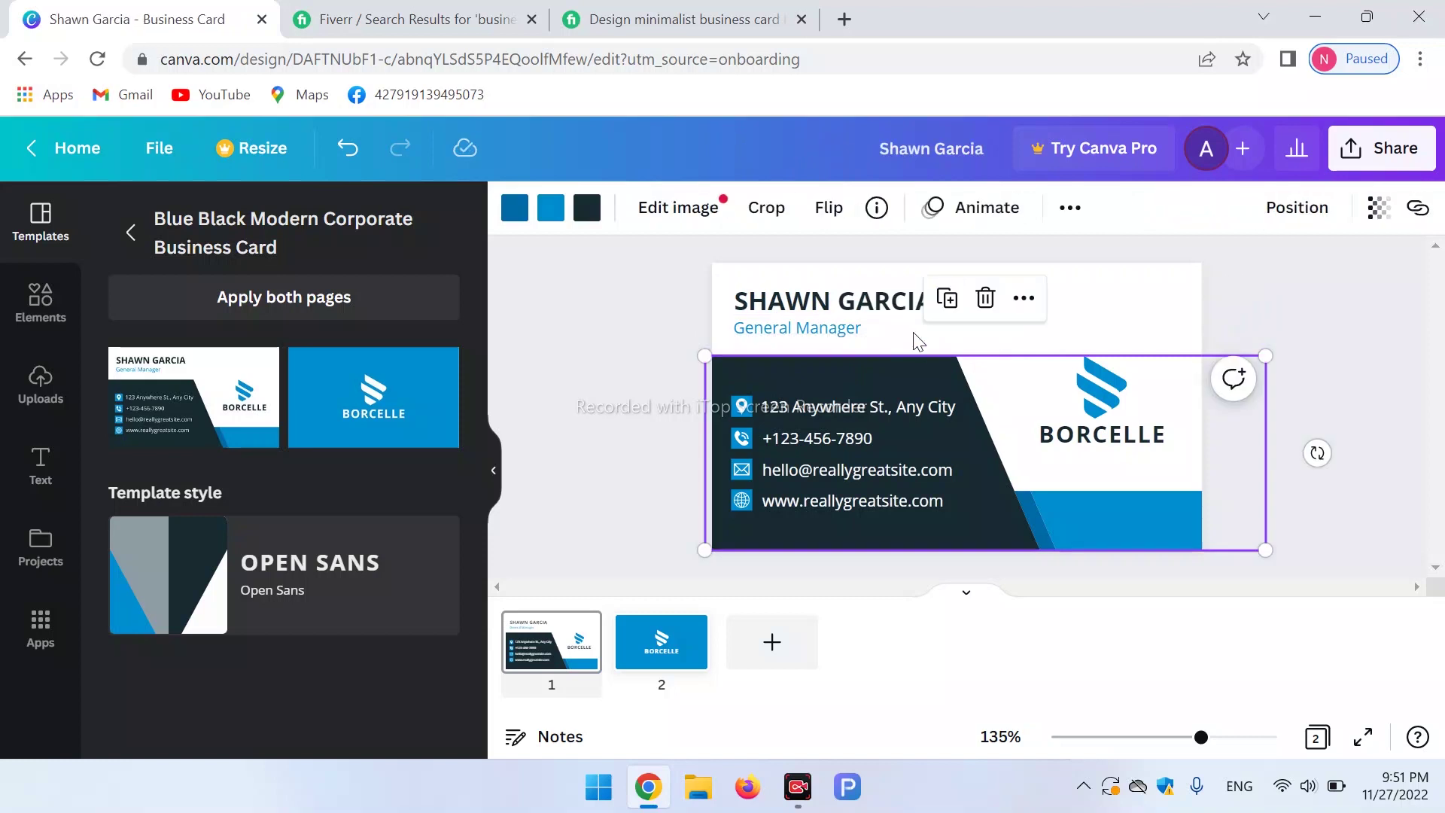
click(799, 301)
click(828, 300)
key(BackSpace)
key(Delete)
key(Delete)
key(Delete)
key(Delete)
key(Delete)
key(Delete)
key(Delete)
key(Delete)
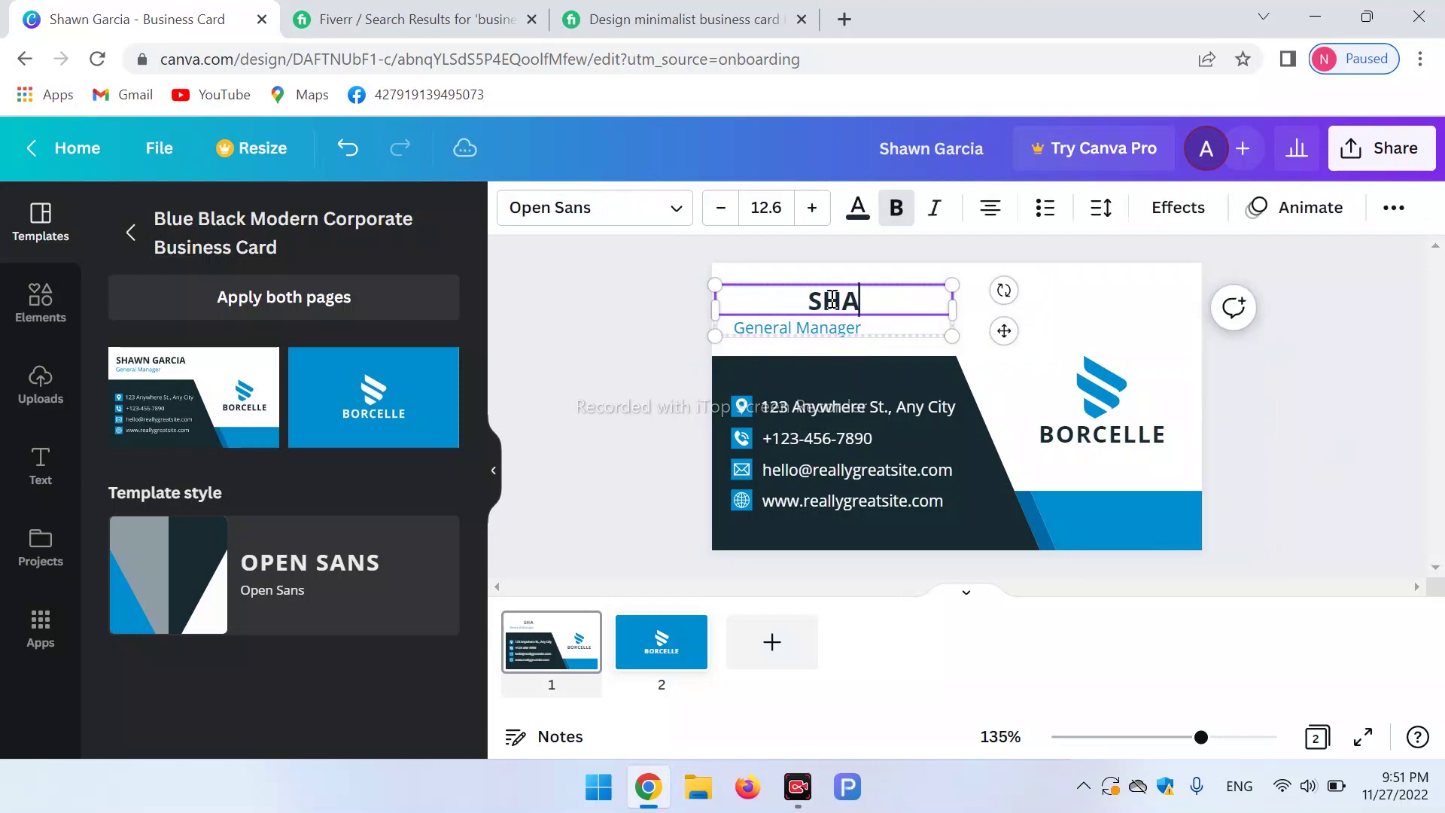
key(BackSpace)
key(BackSpace)
key(BackSpace)
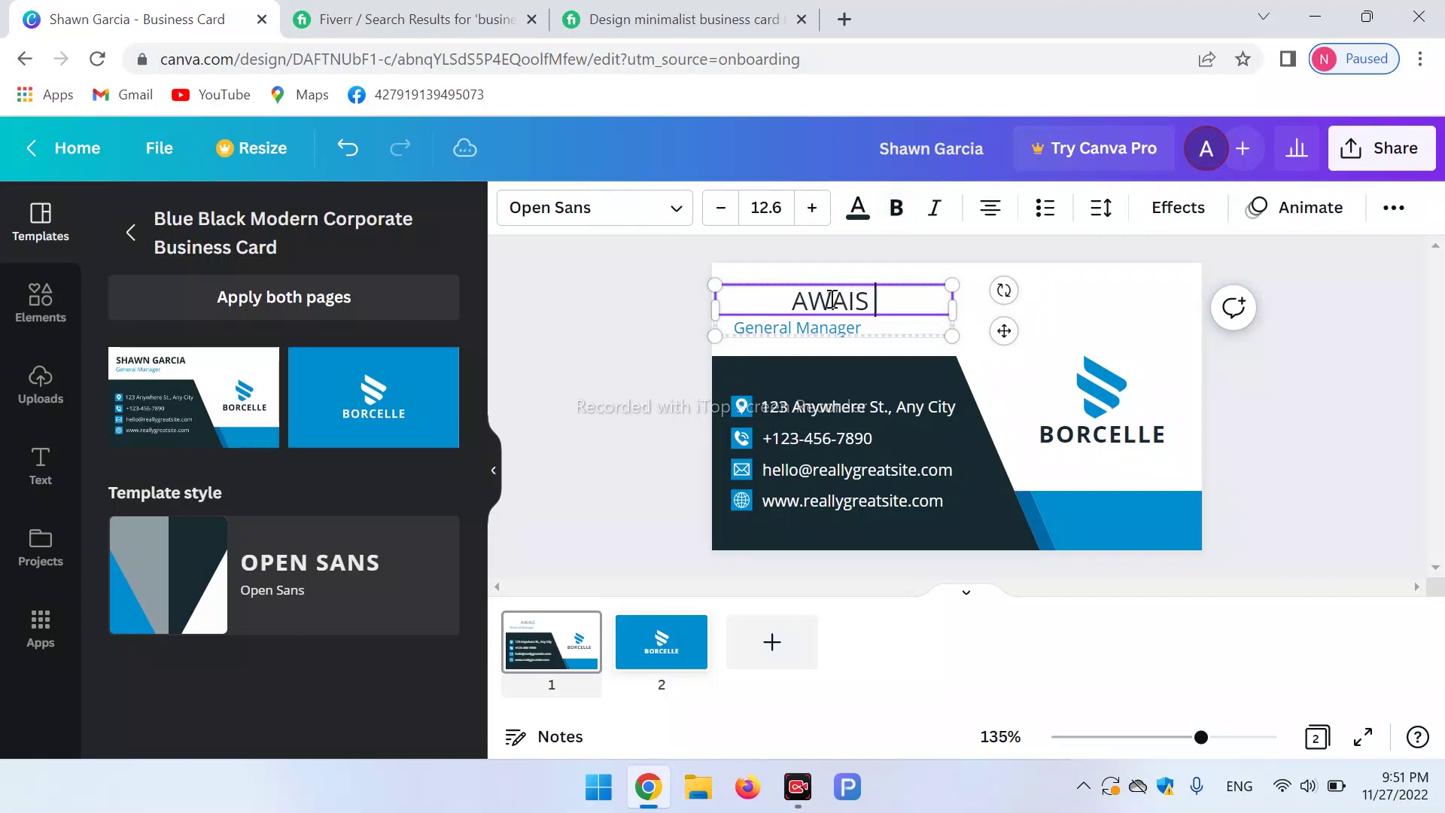
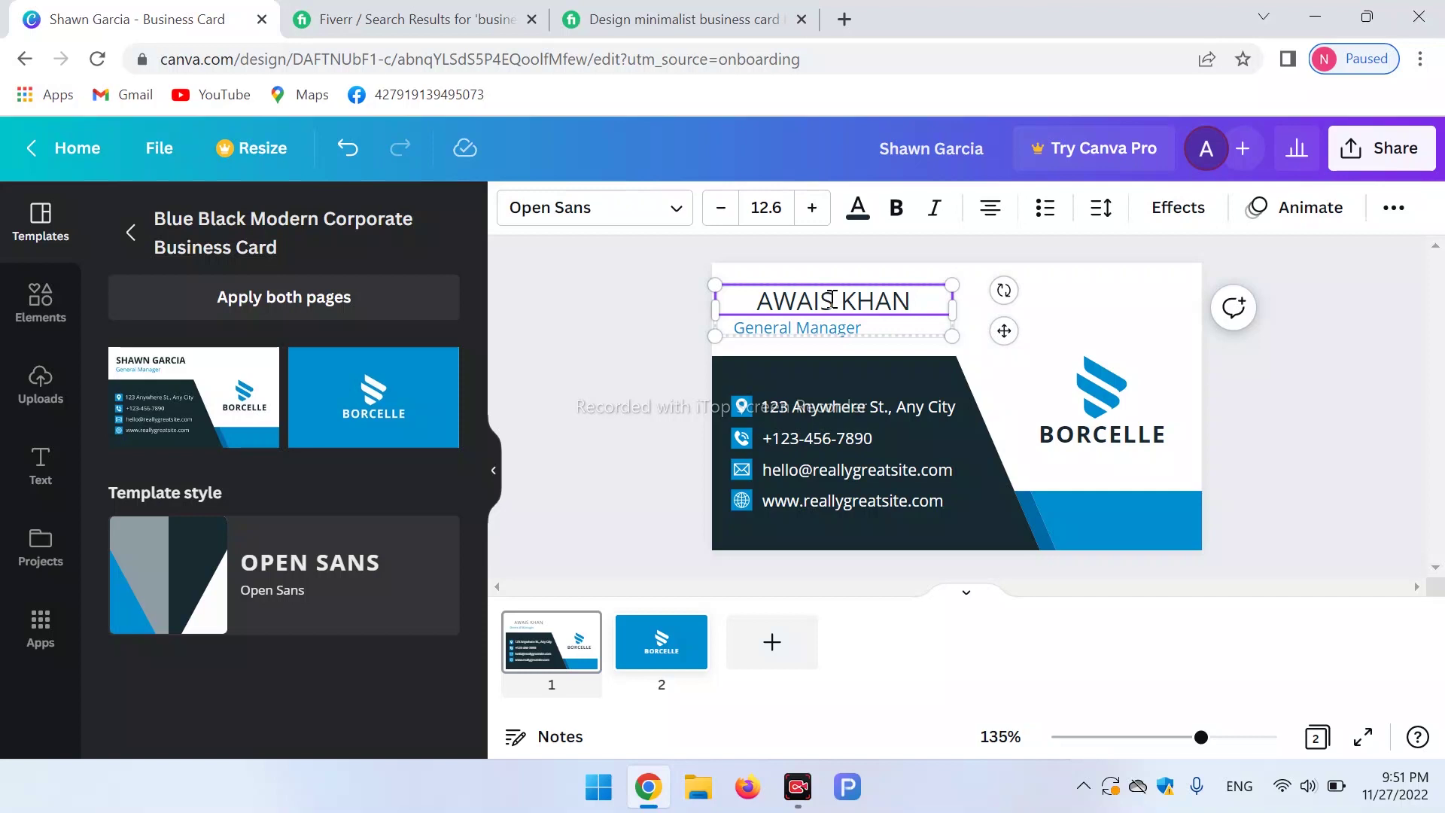
Make the new name bold and bring up the font list.
drag(918, 303, 753, 307)
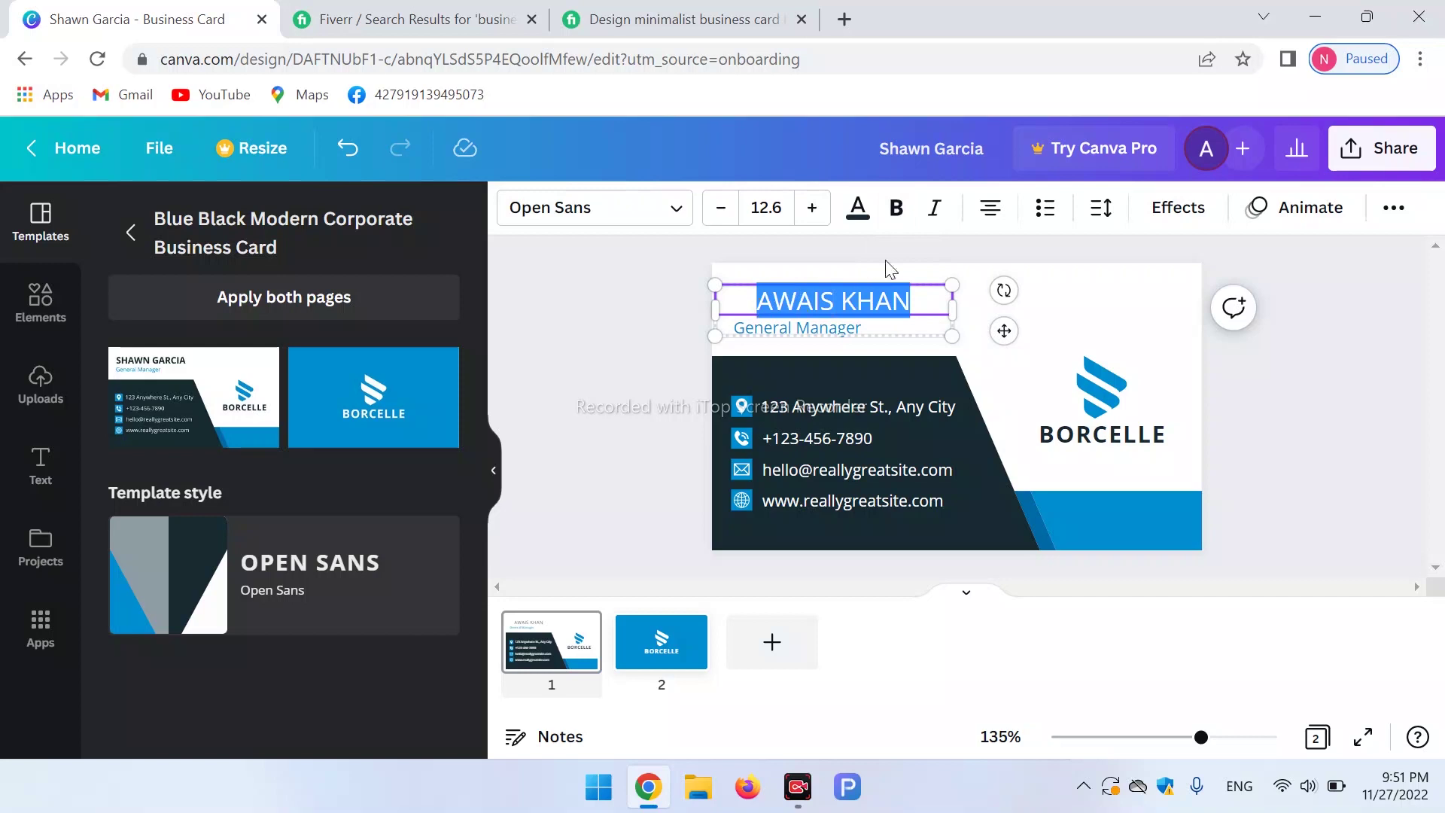
click(895, 209)
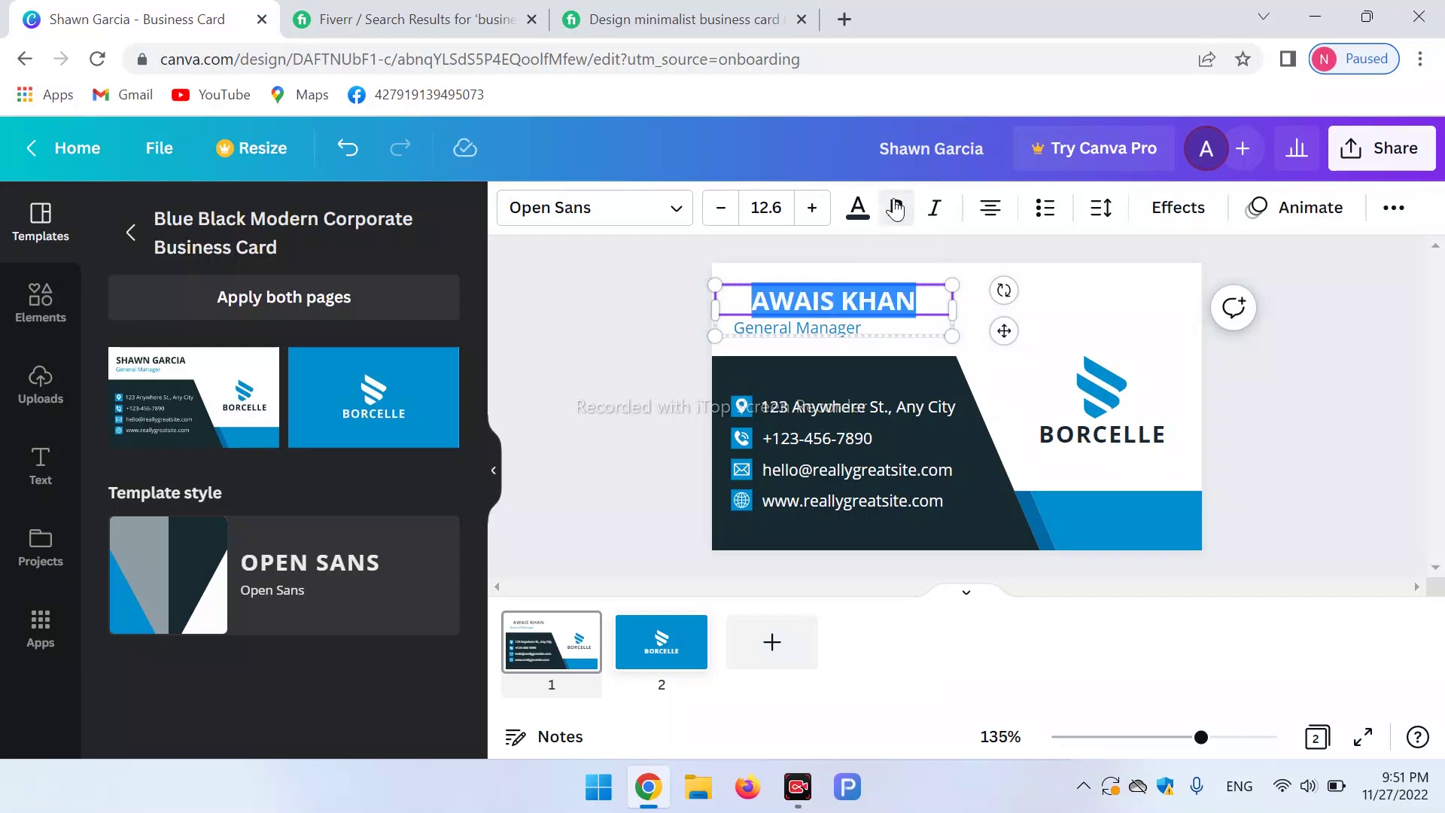
click(976, 296)
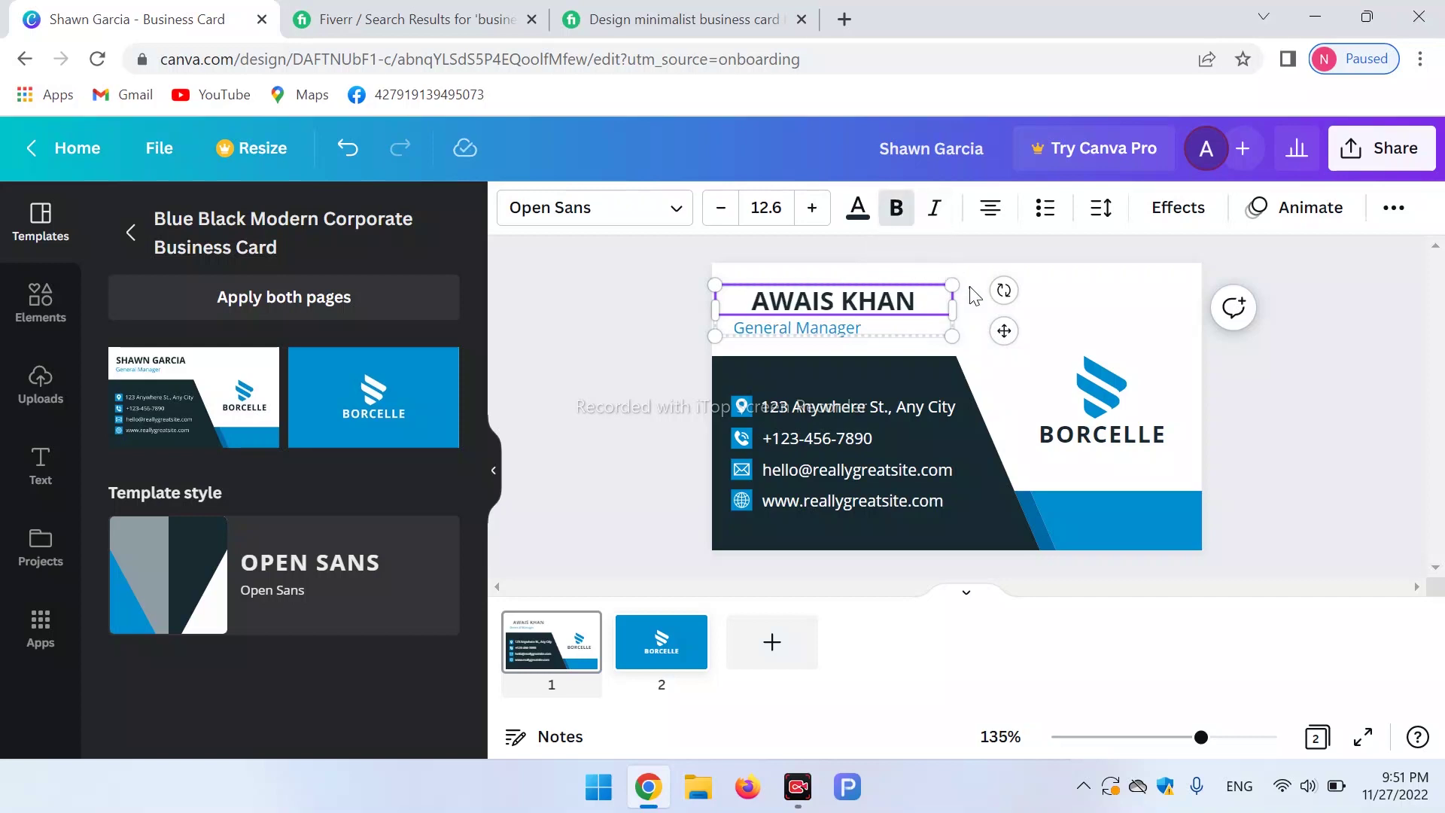
click(907, 300)
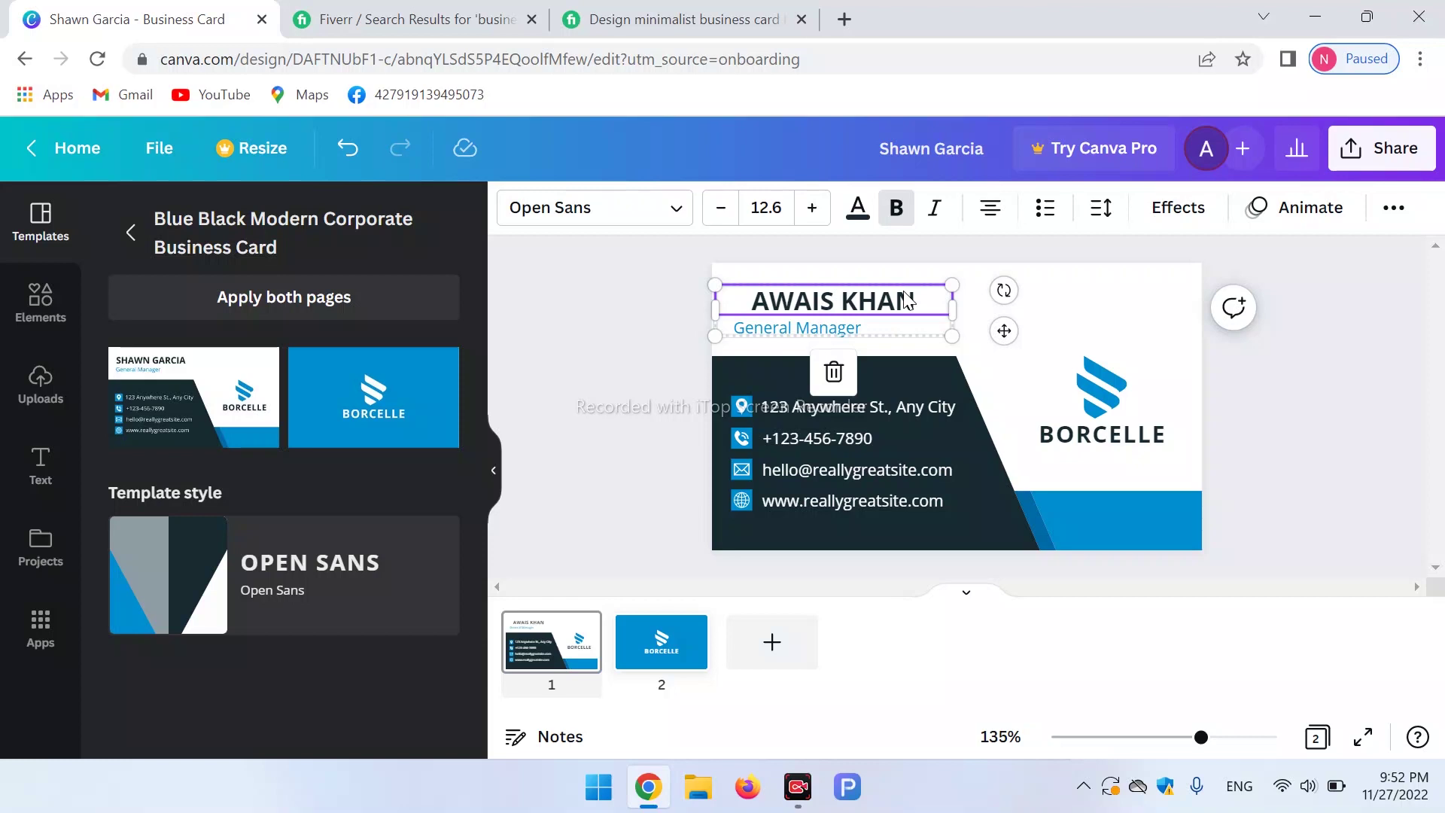
click(675, 222)
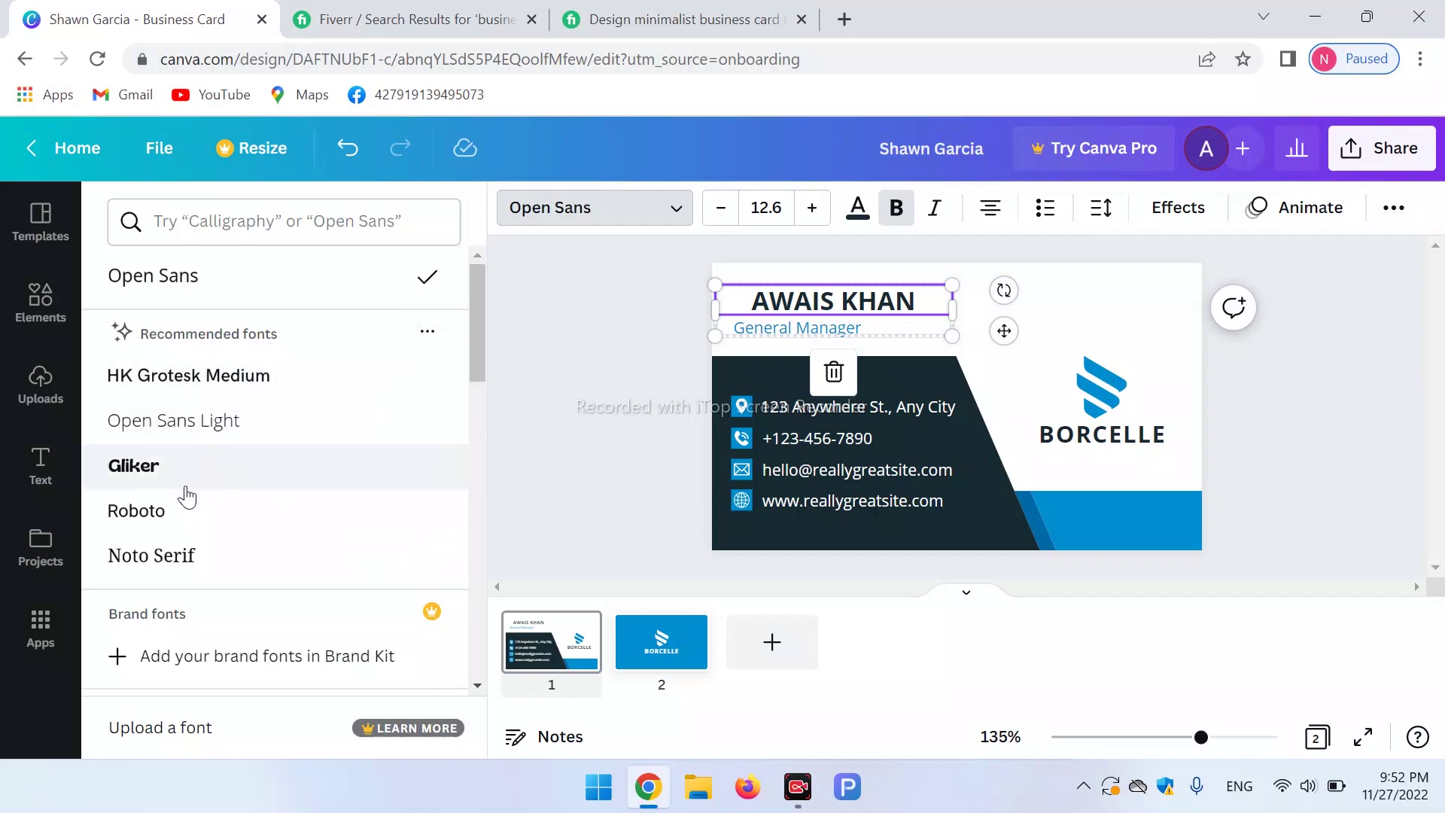
Try Archivo Black, then set the name heading to Roboto and bring up text colour choices.
drag(481, 278, 490, 471)
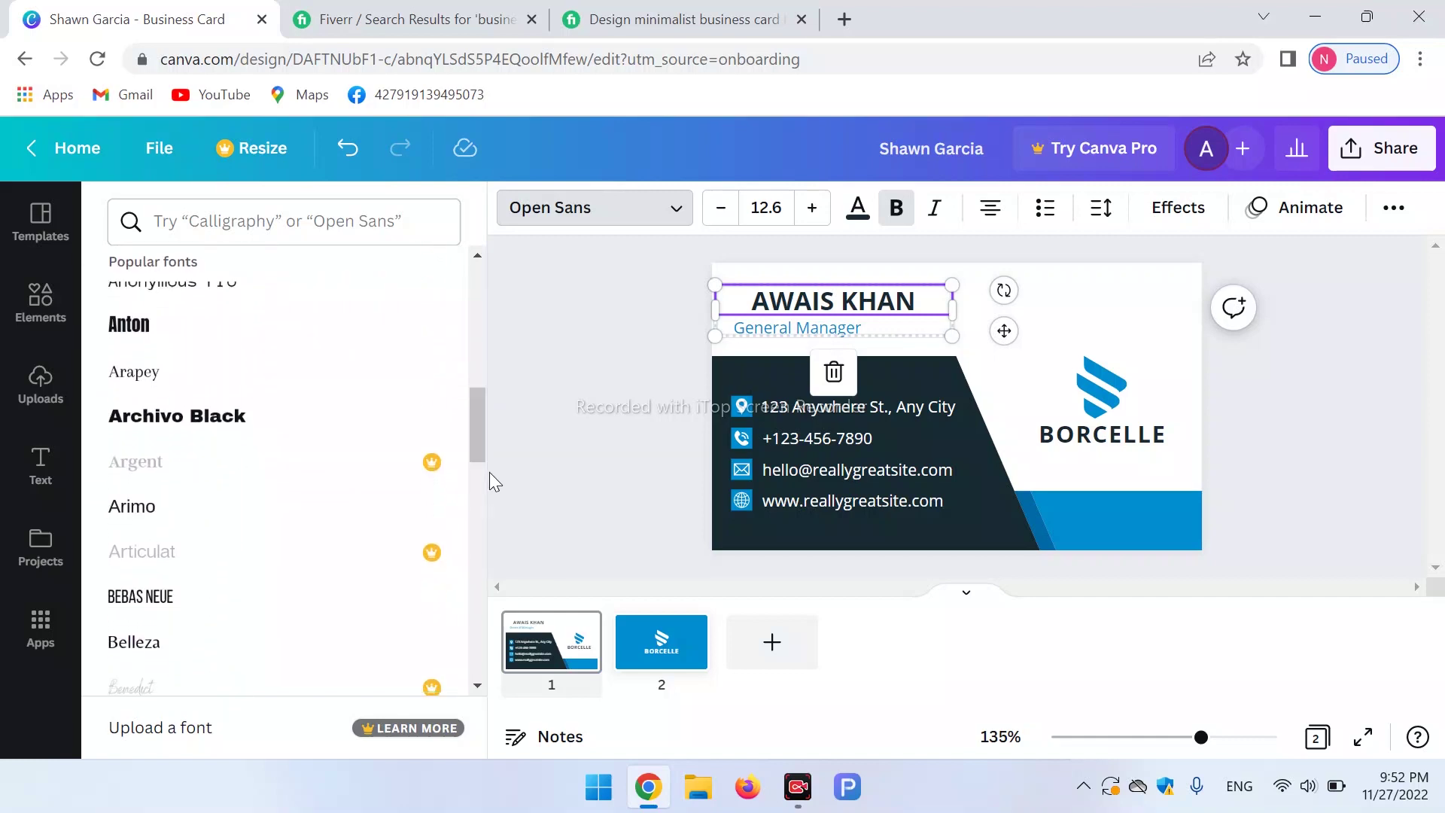
click(216, 418)
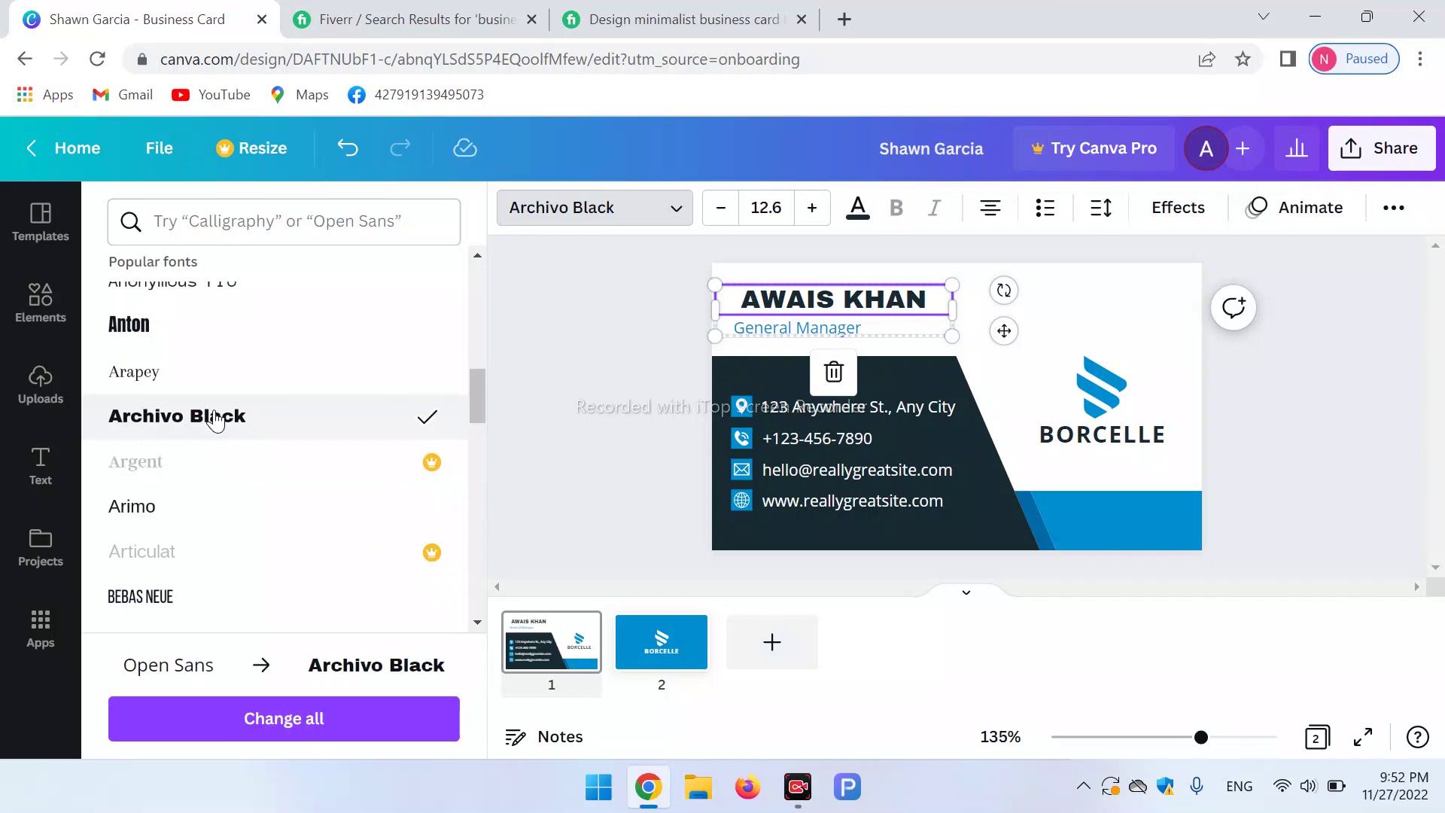
drag(471, 385, 462, 250)
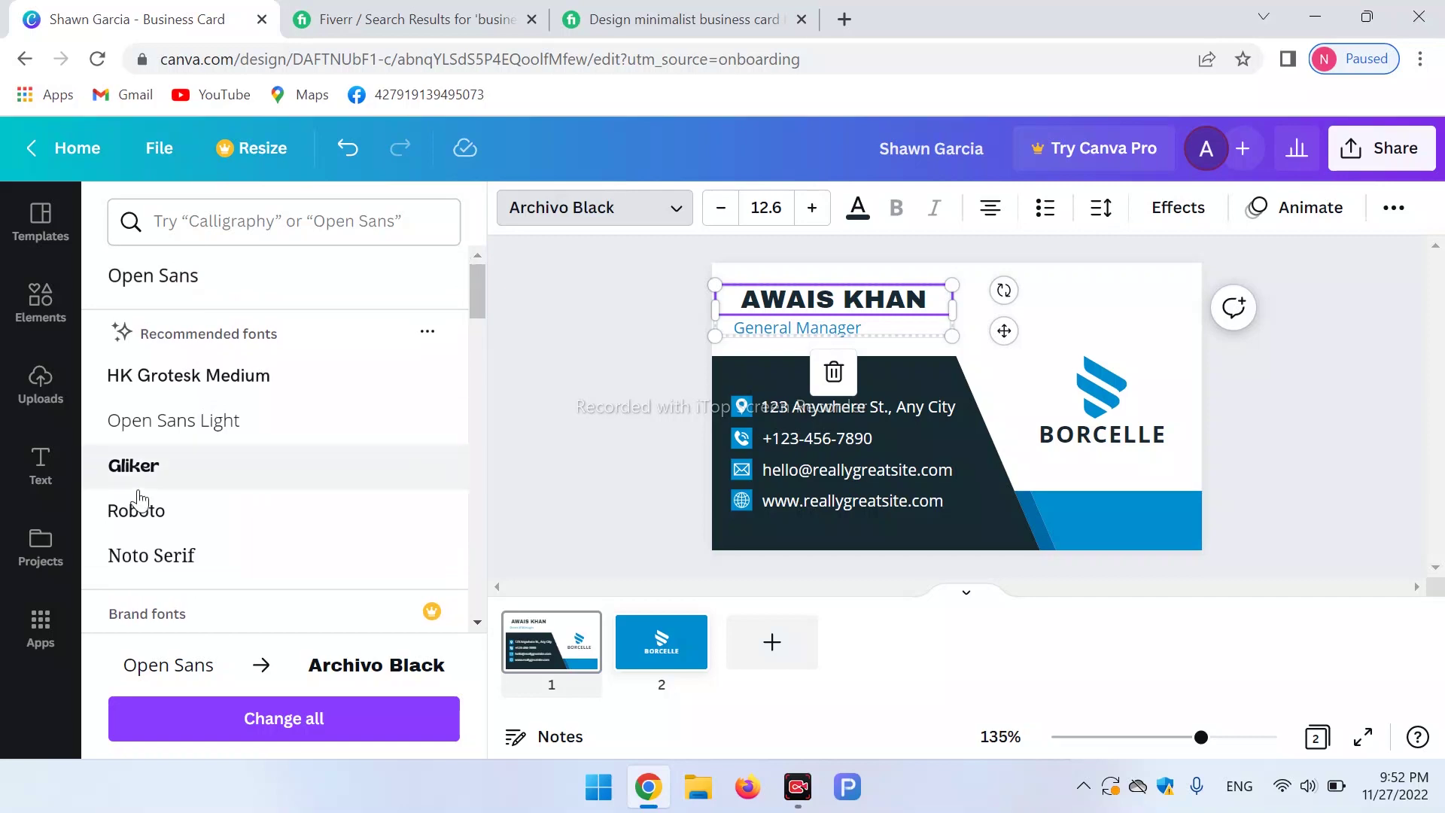
click(129, 520)
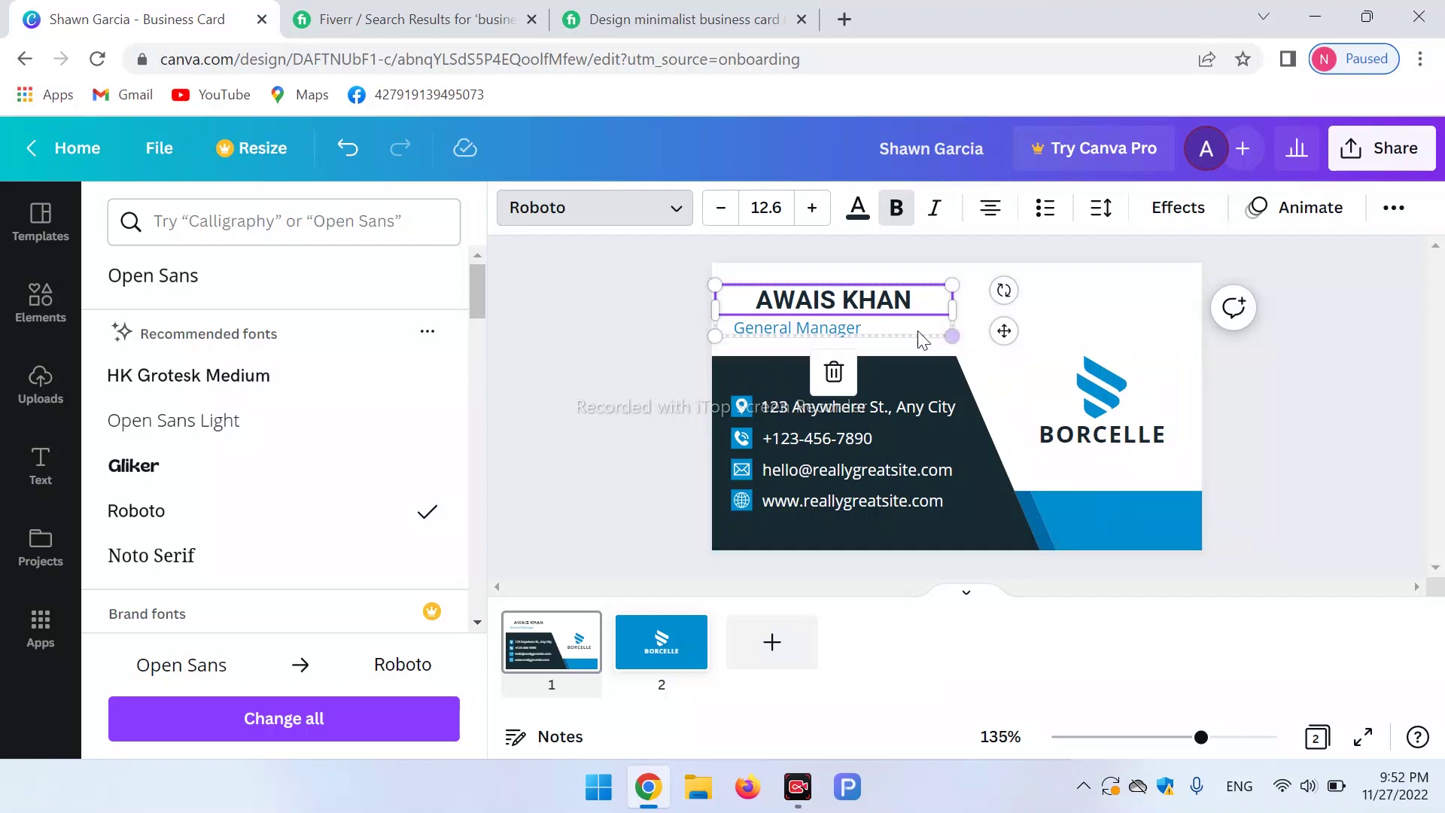
double_click(873, 301)
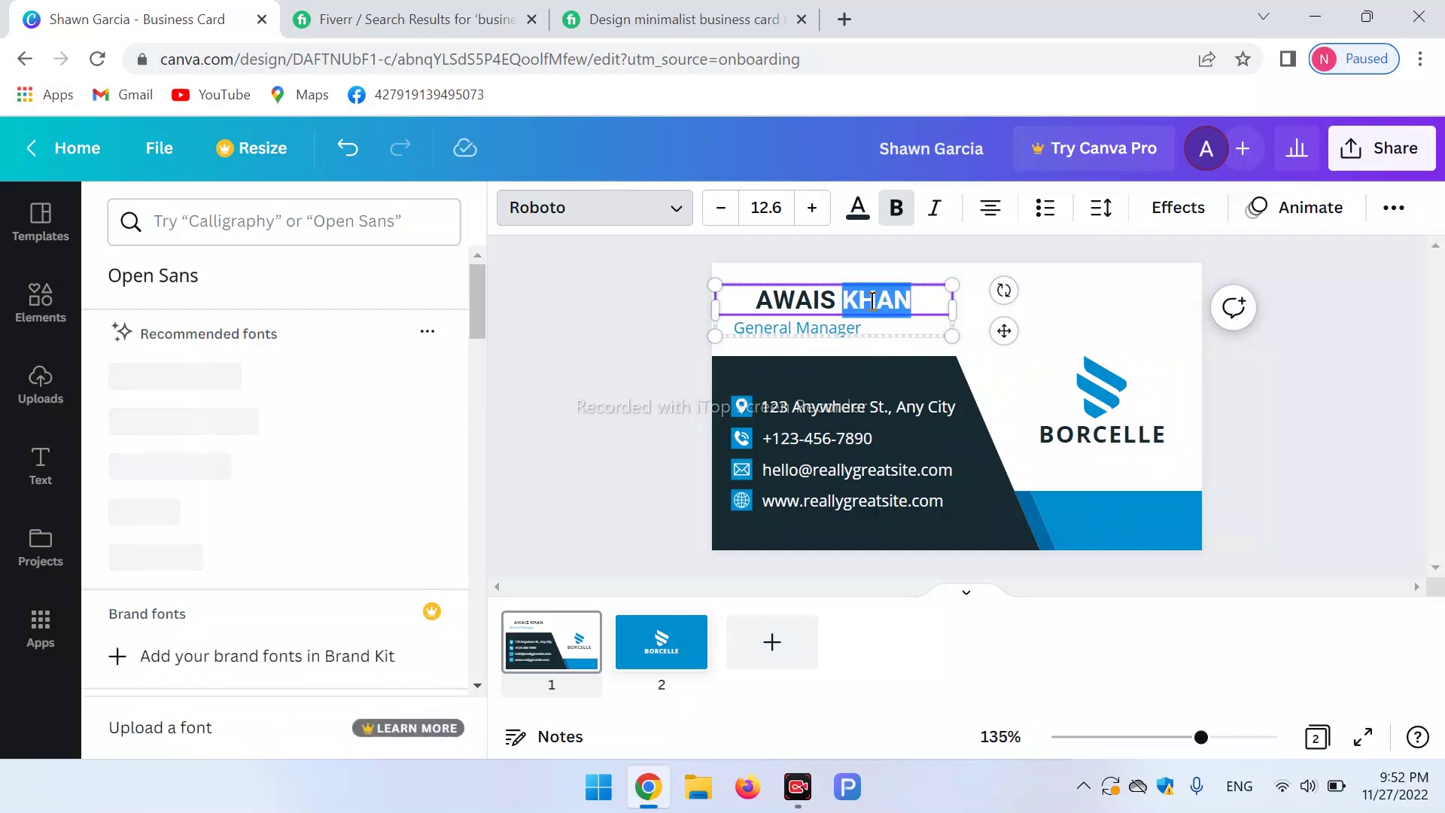
click(916, 293)
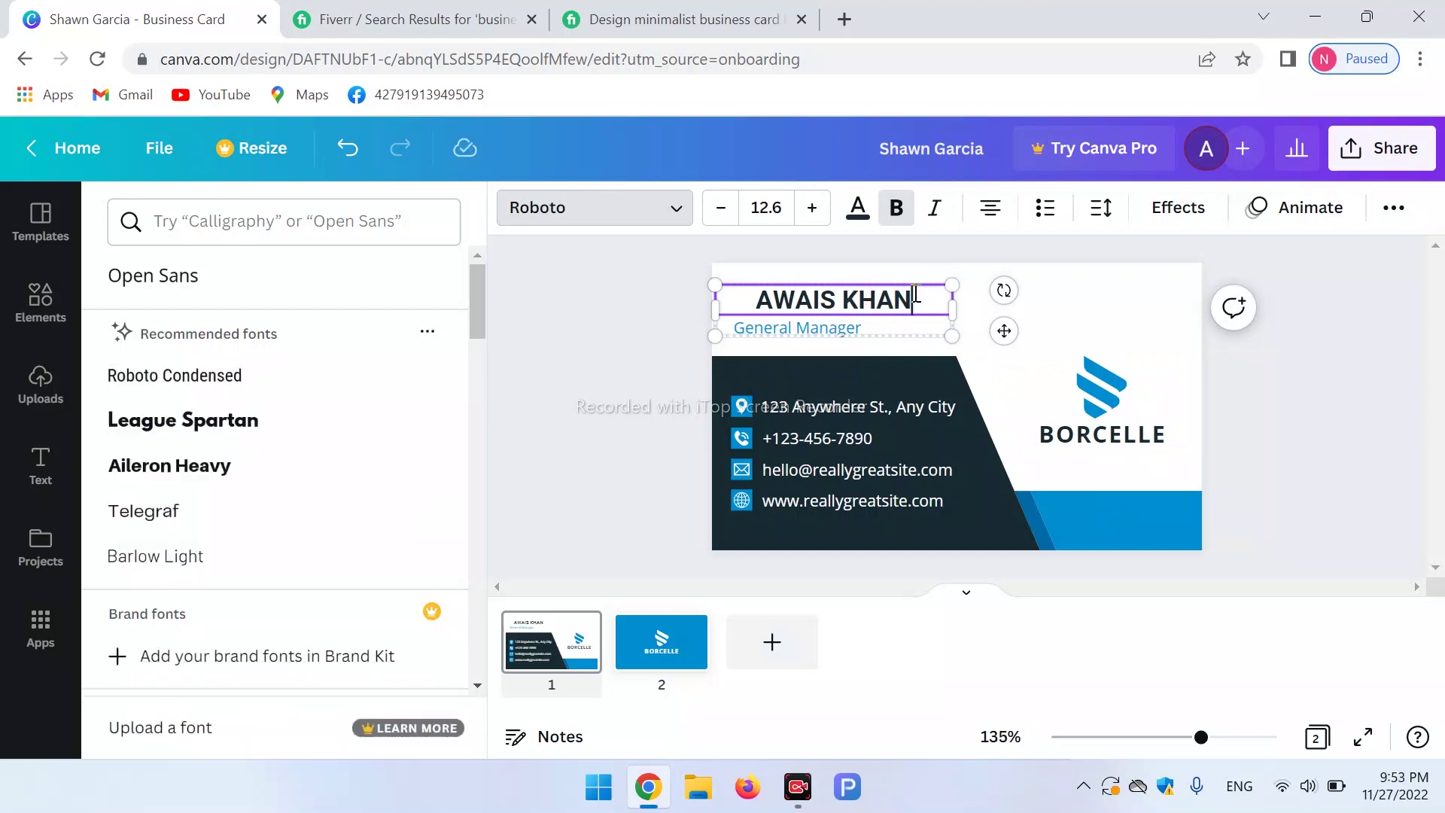
click(858, 212)
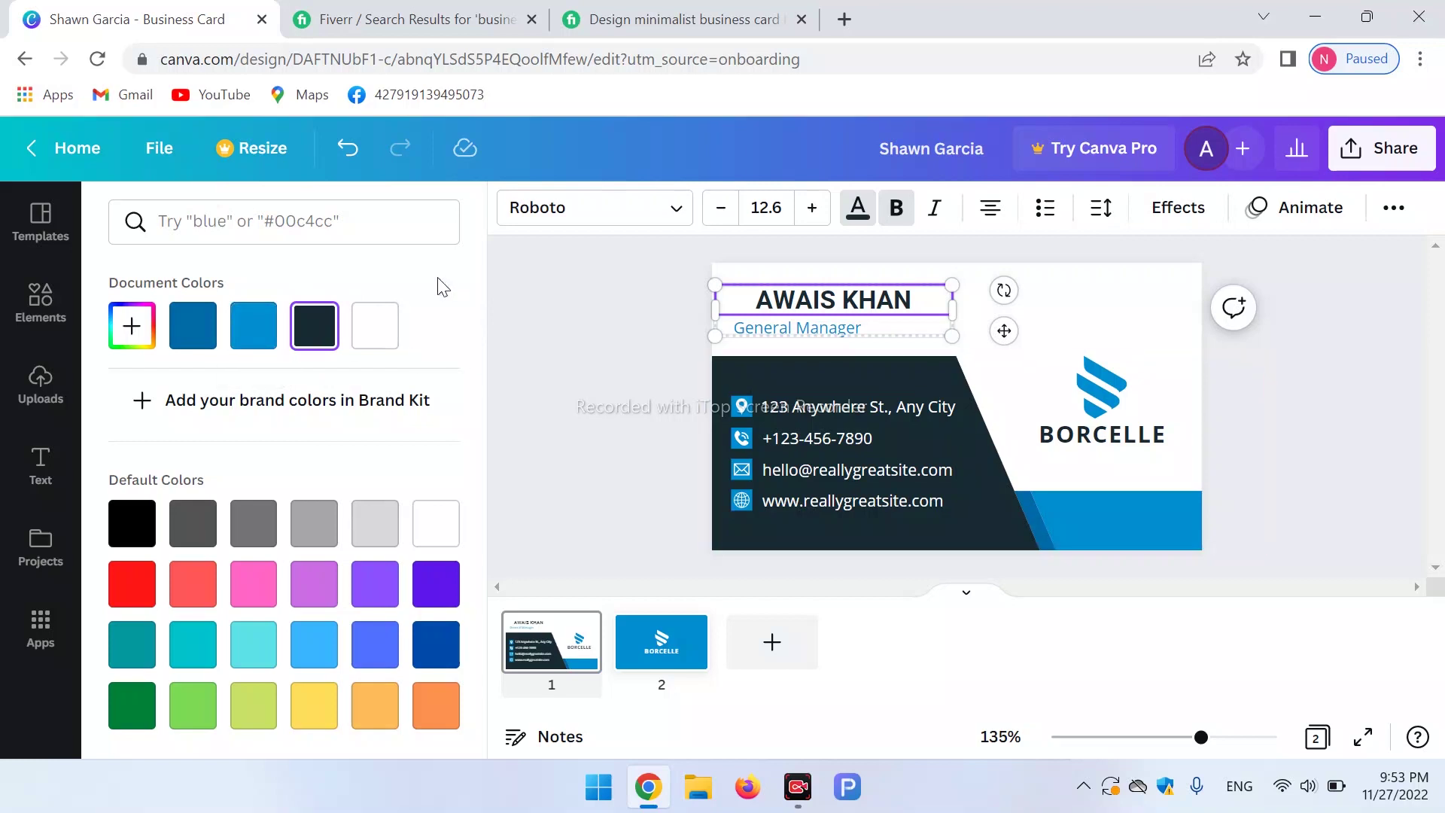
After trying coral, red, black and darker blue, colour the name in the template's lighter blue.
click(261, 325)
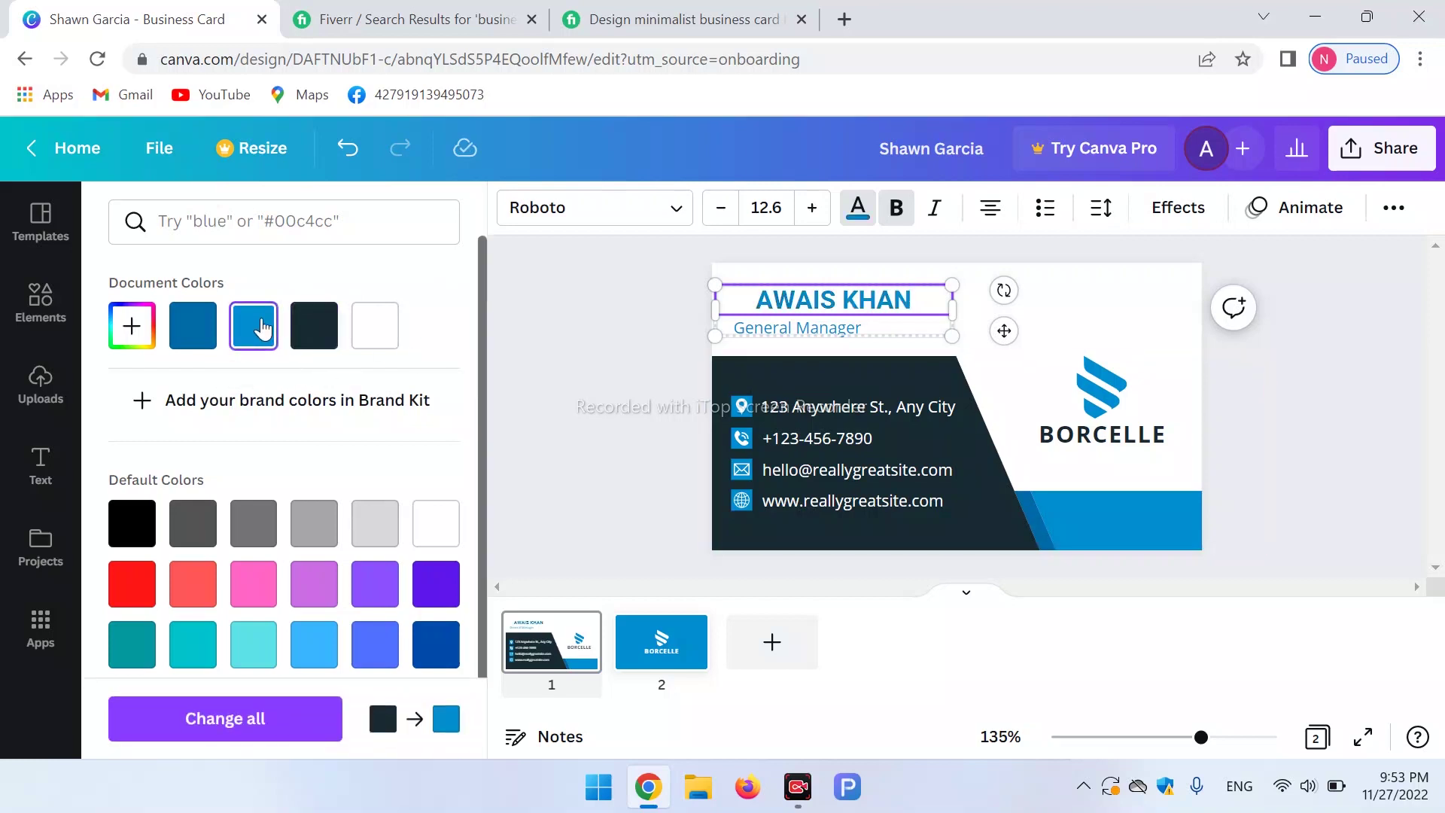
click(194, 592)
click(132, 586)
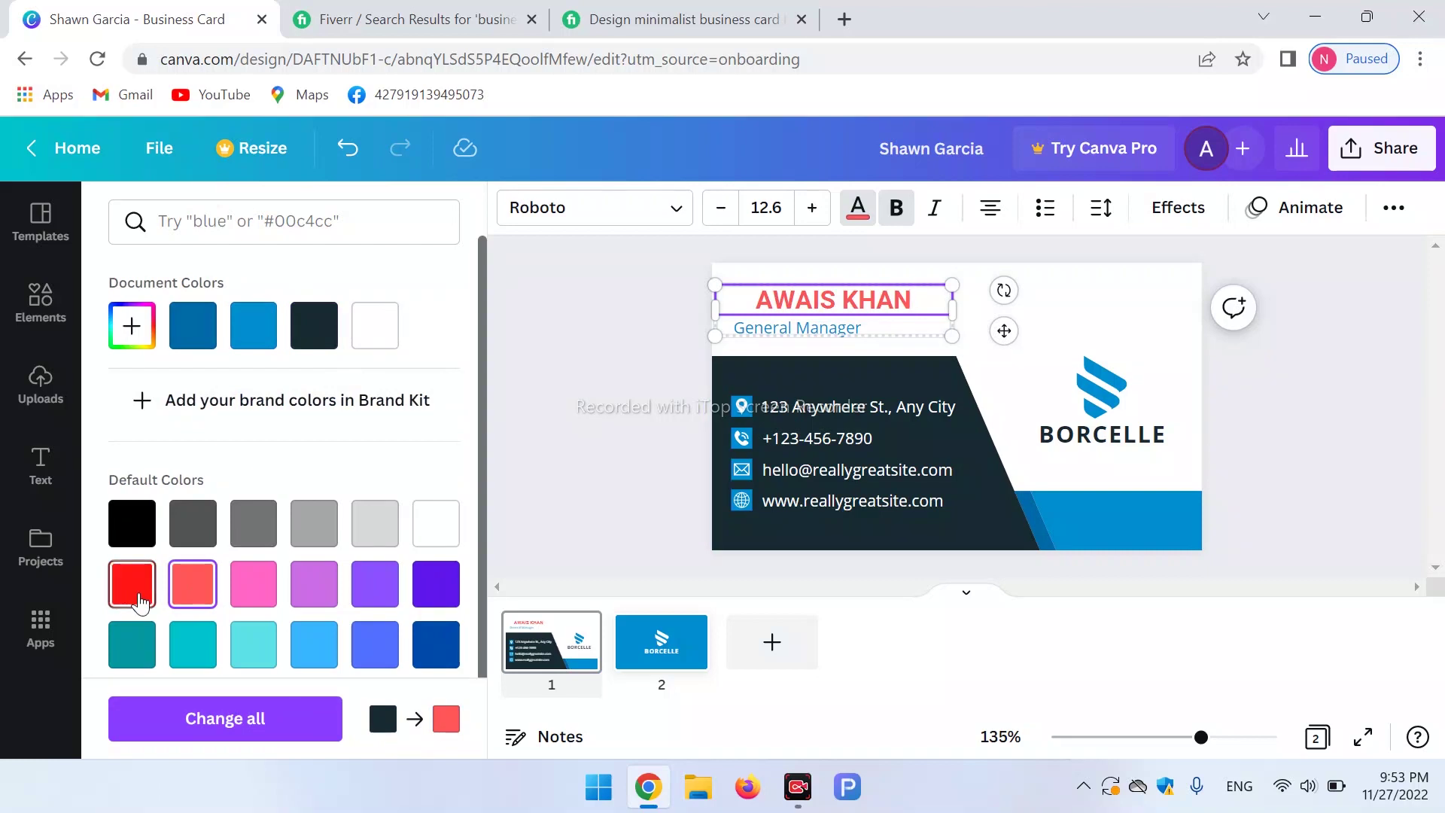
click(153, 529)
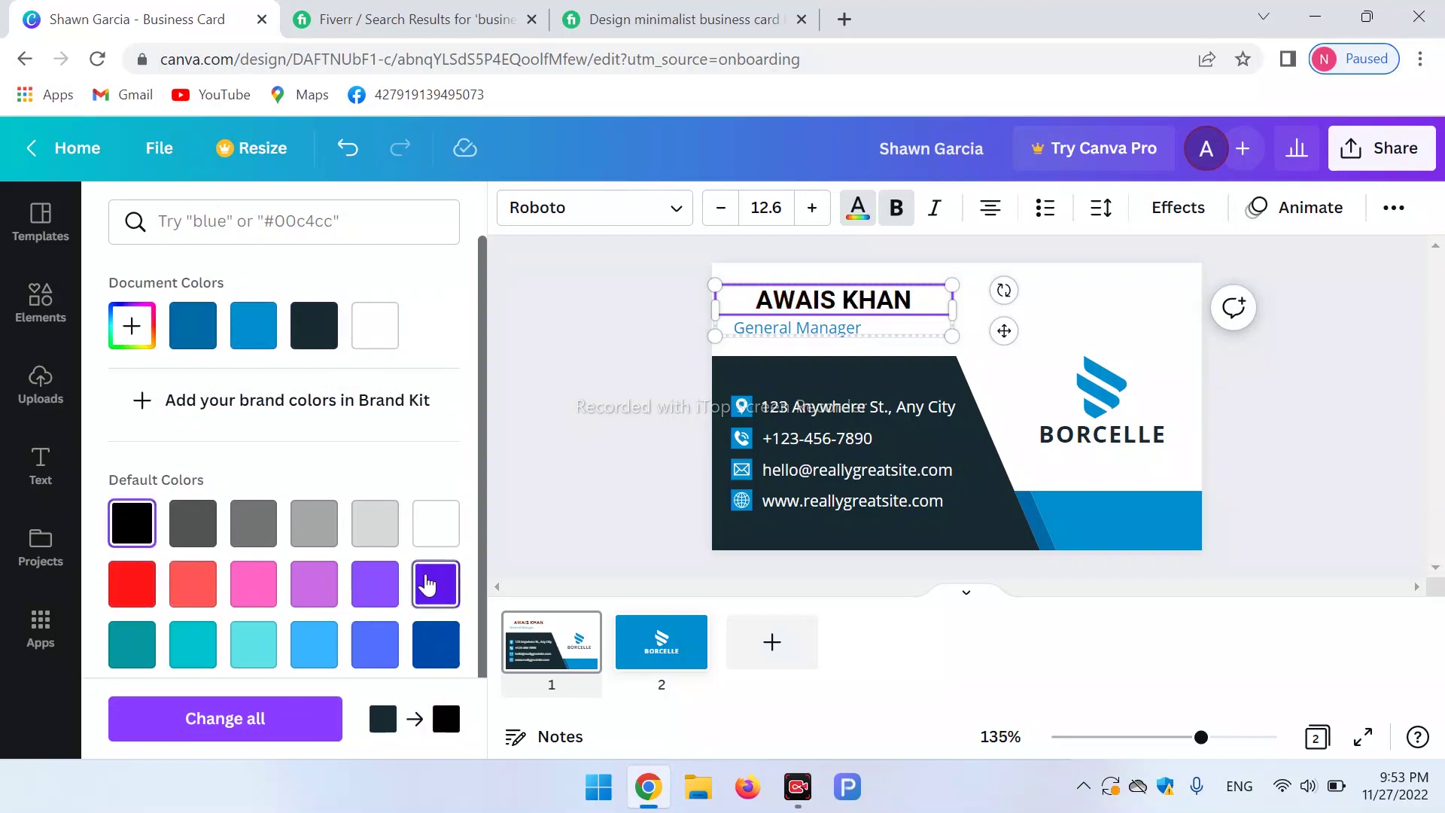
click(190, 337)
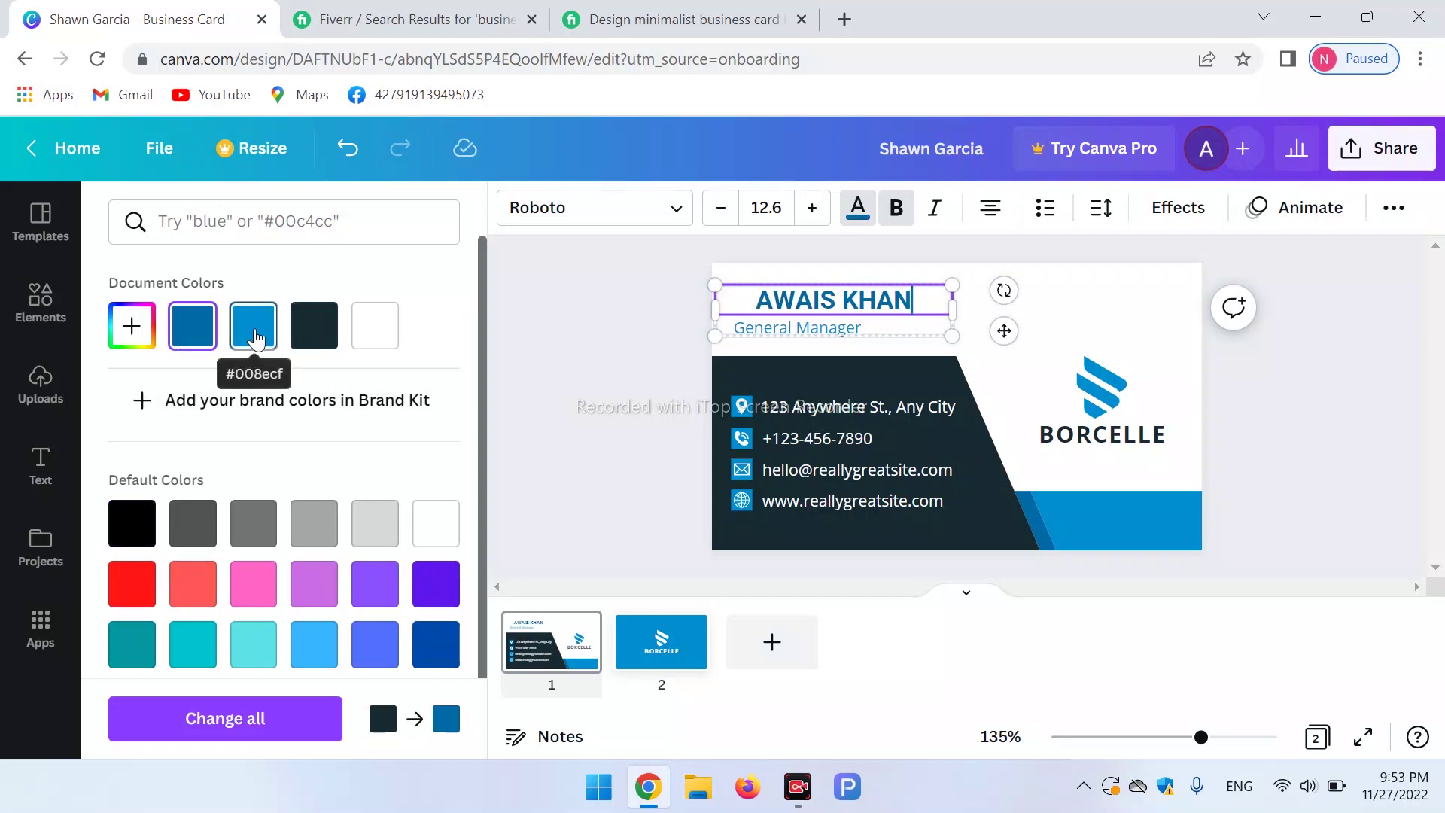
click(256, 339)
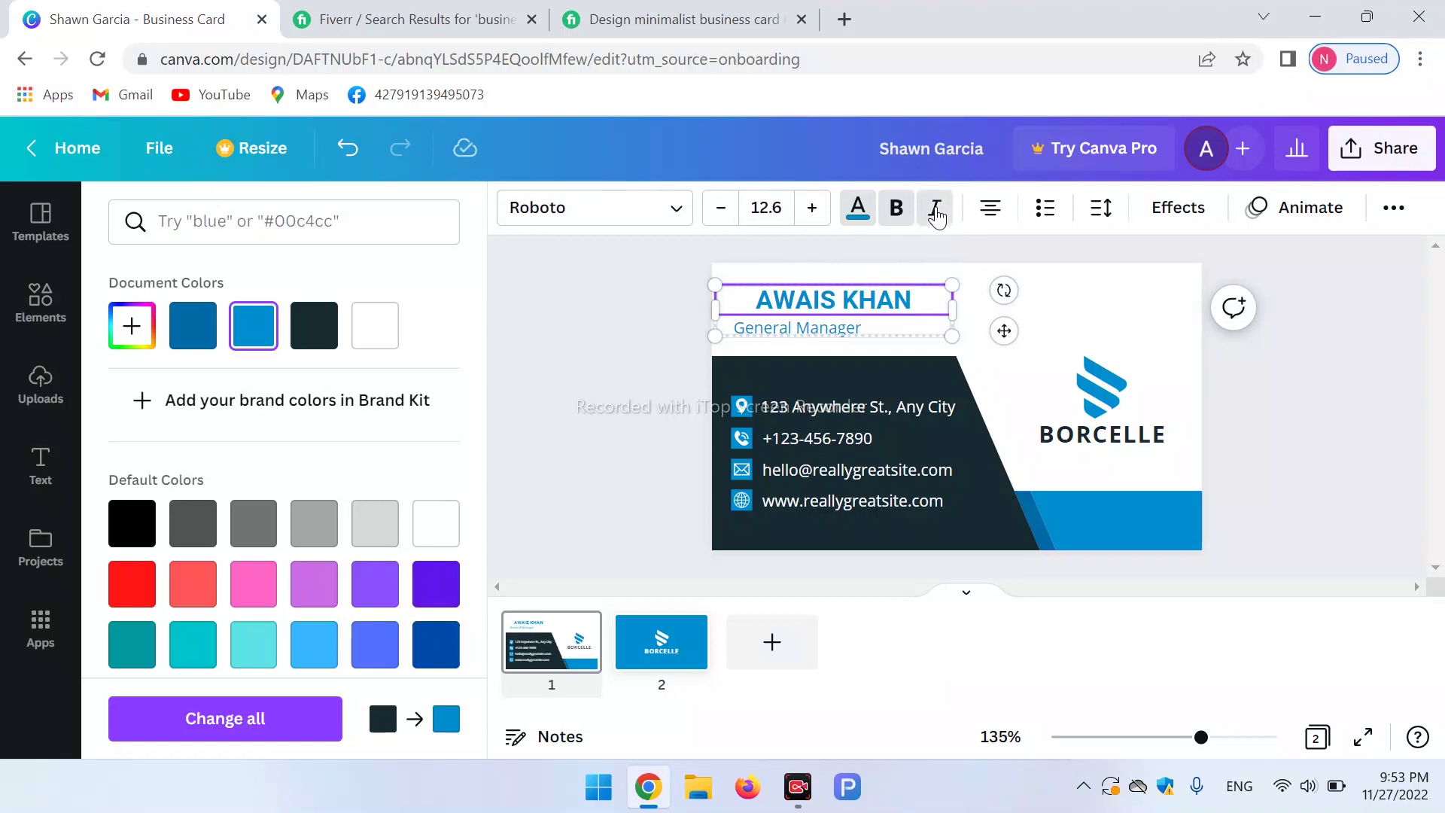
Keep the name upright with italic toggled off, and close the colour choices.
drag(919, 301, 735, 311)
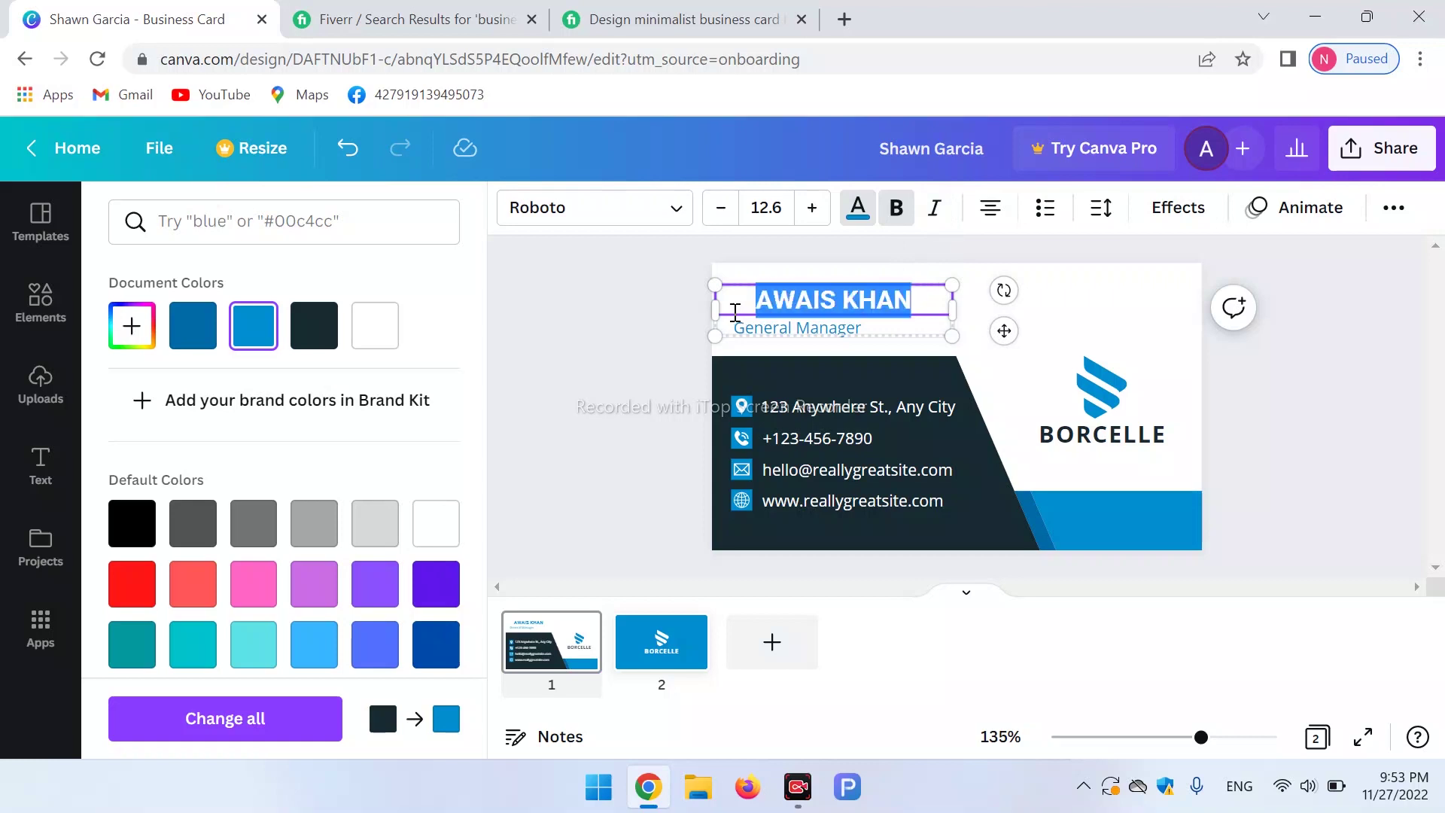
click(935, 212)
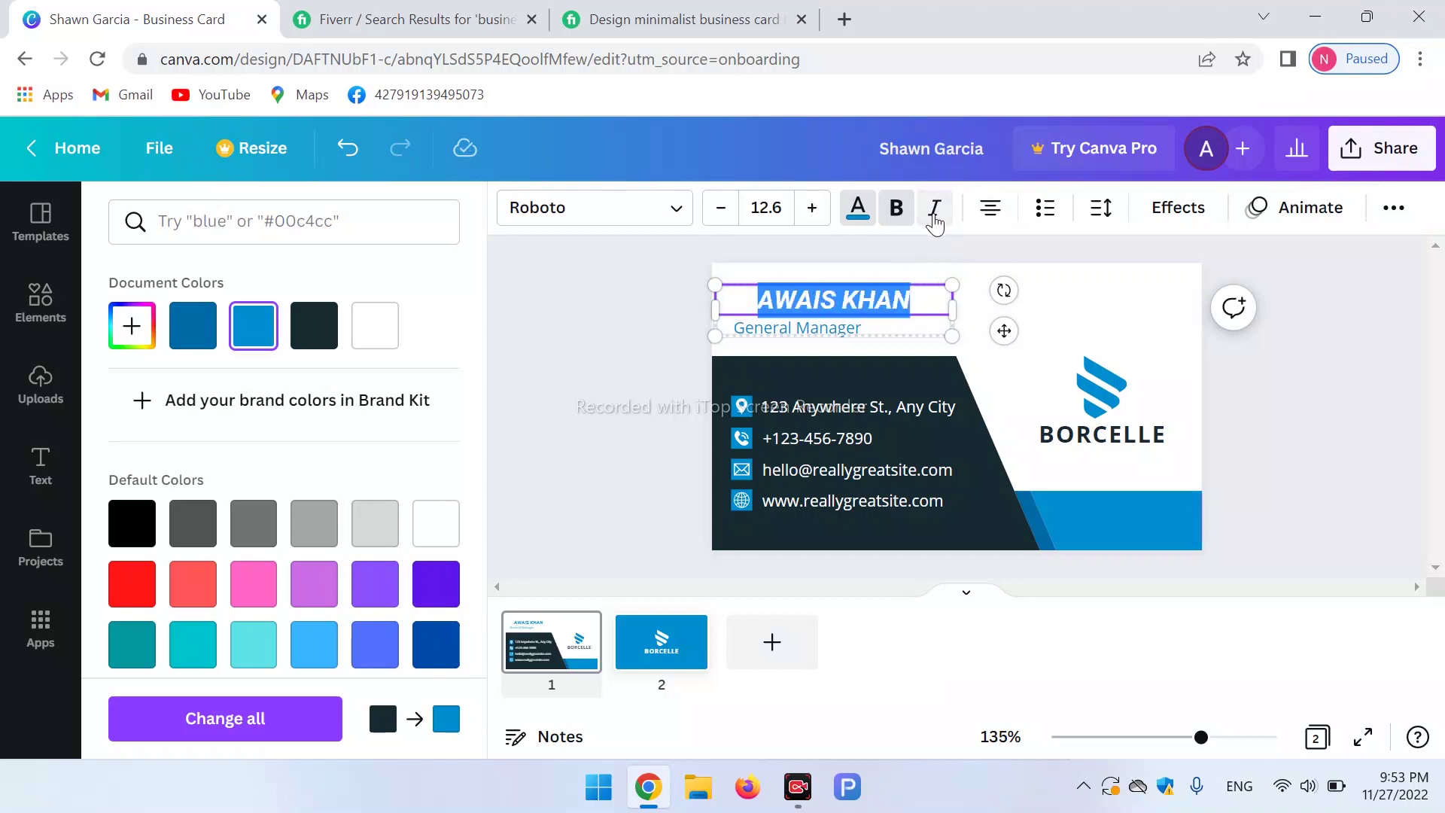
click(934, 212)
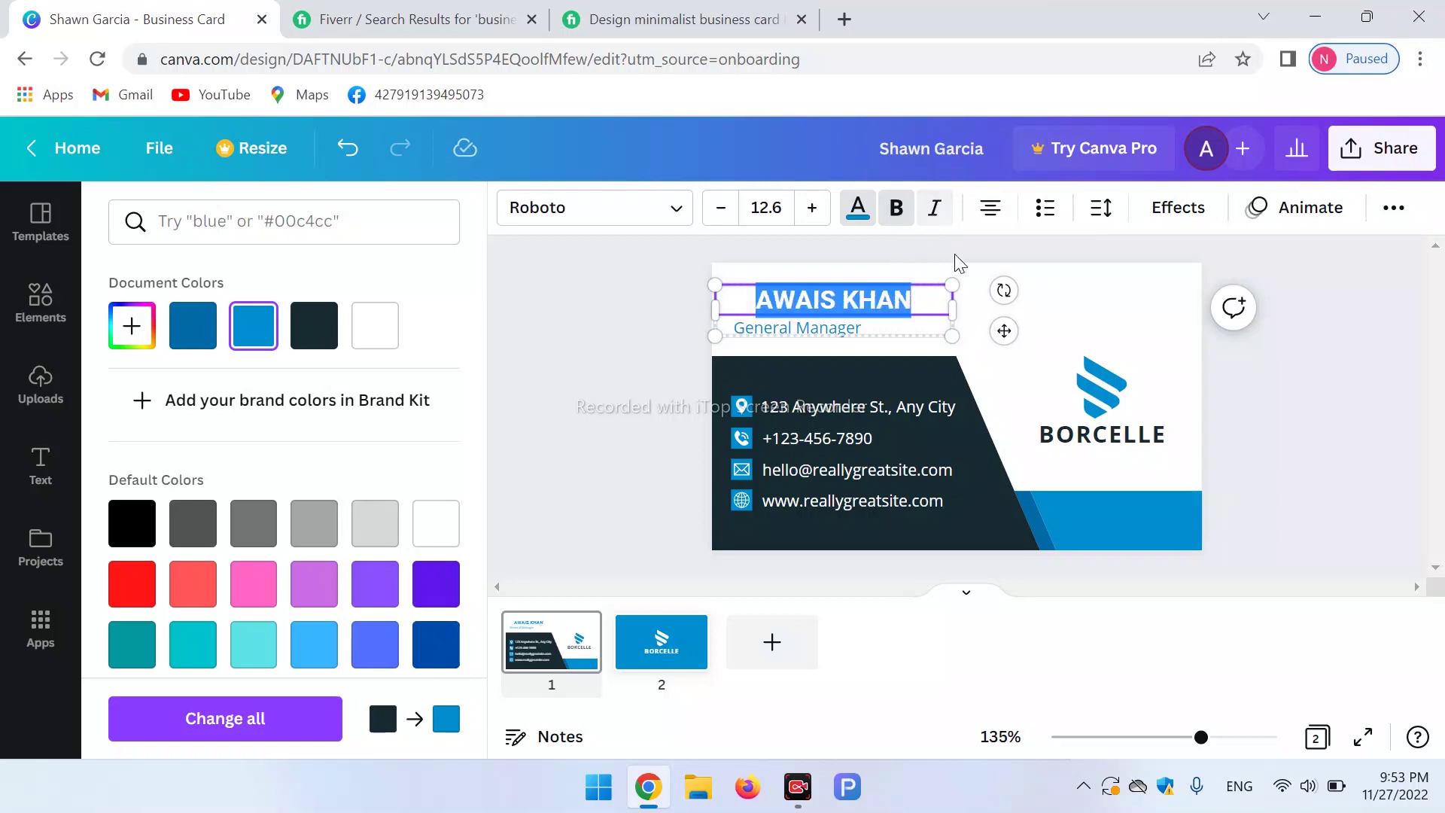
key(Escape)
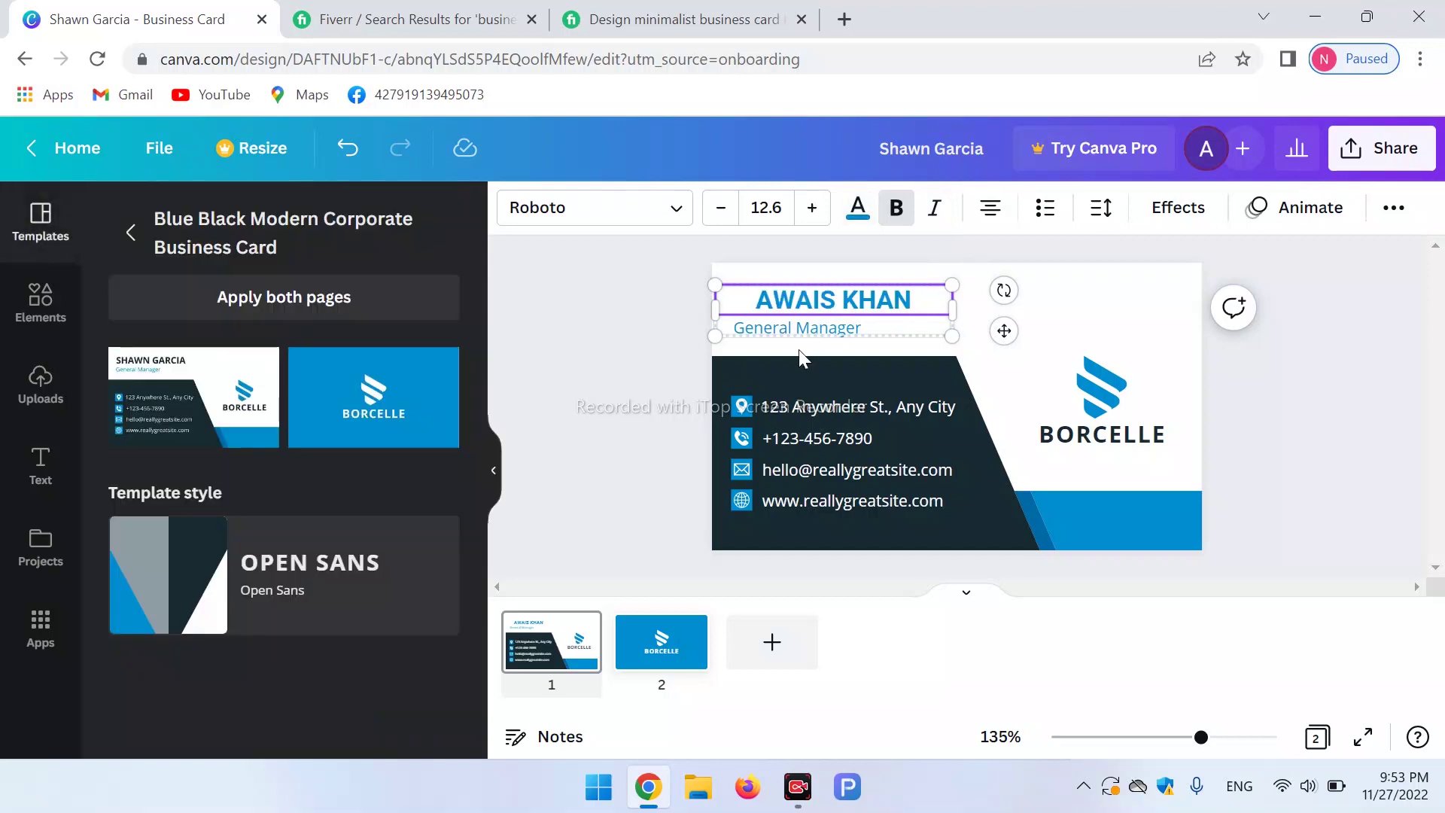
Replace the General Manager job title under the name with 'Youtuber'.
click(843, 331)
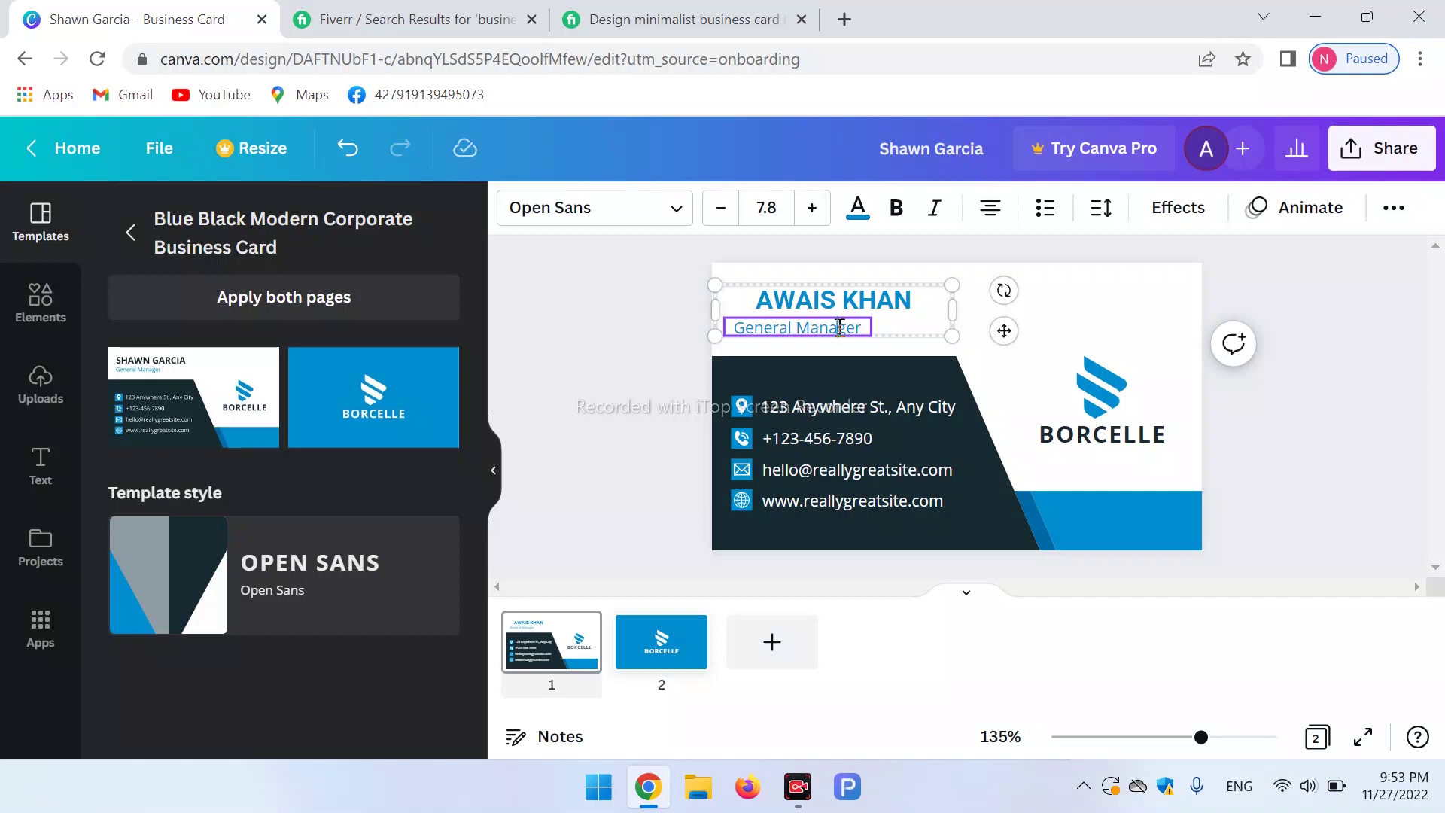
drag(863, 328, 625, 342)
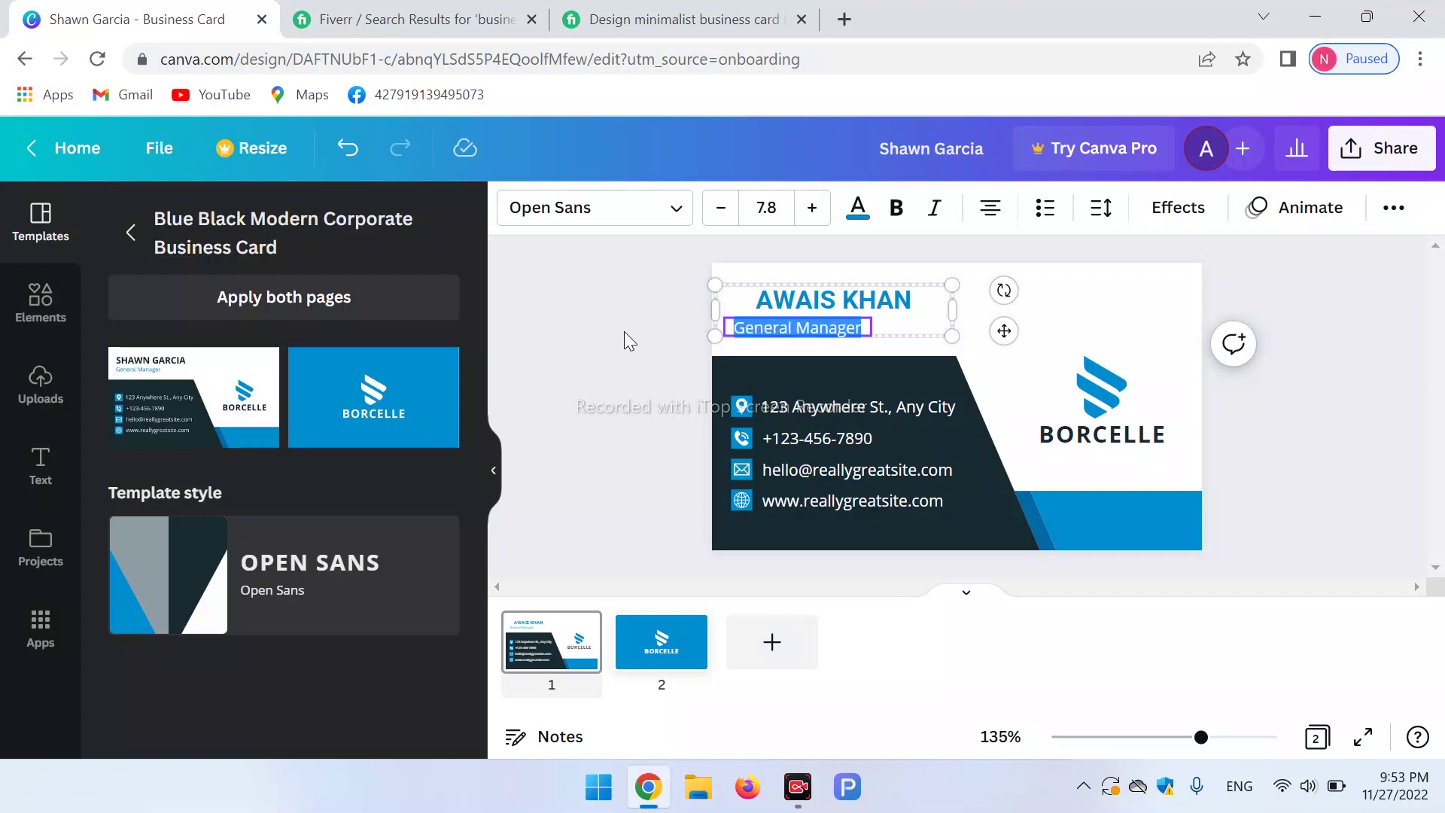
key(BackSpace)
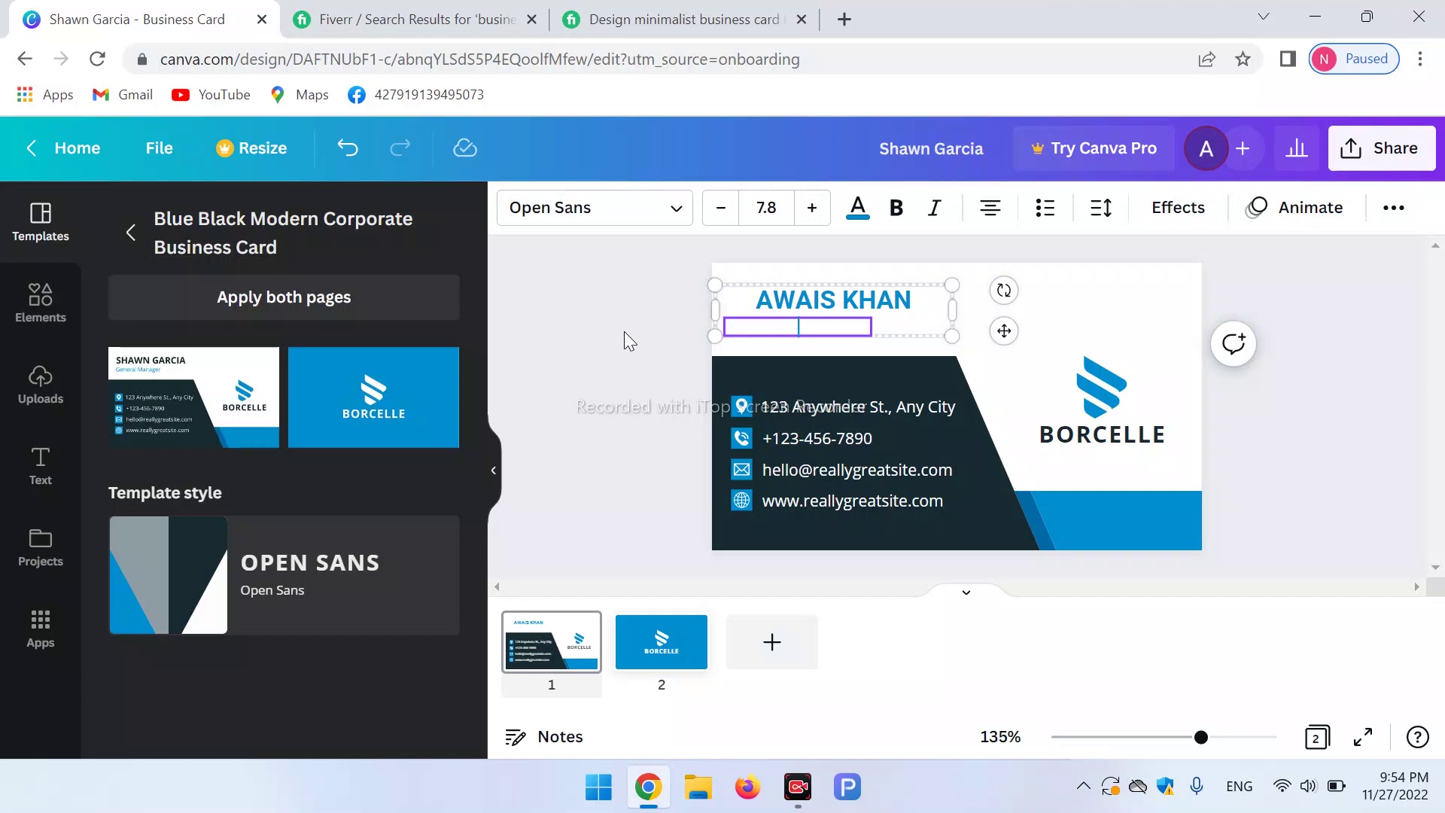
text(You)
text(tuber)
click(766, 295)
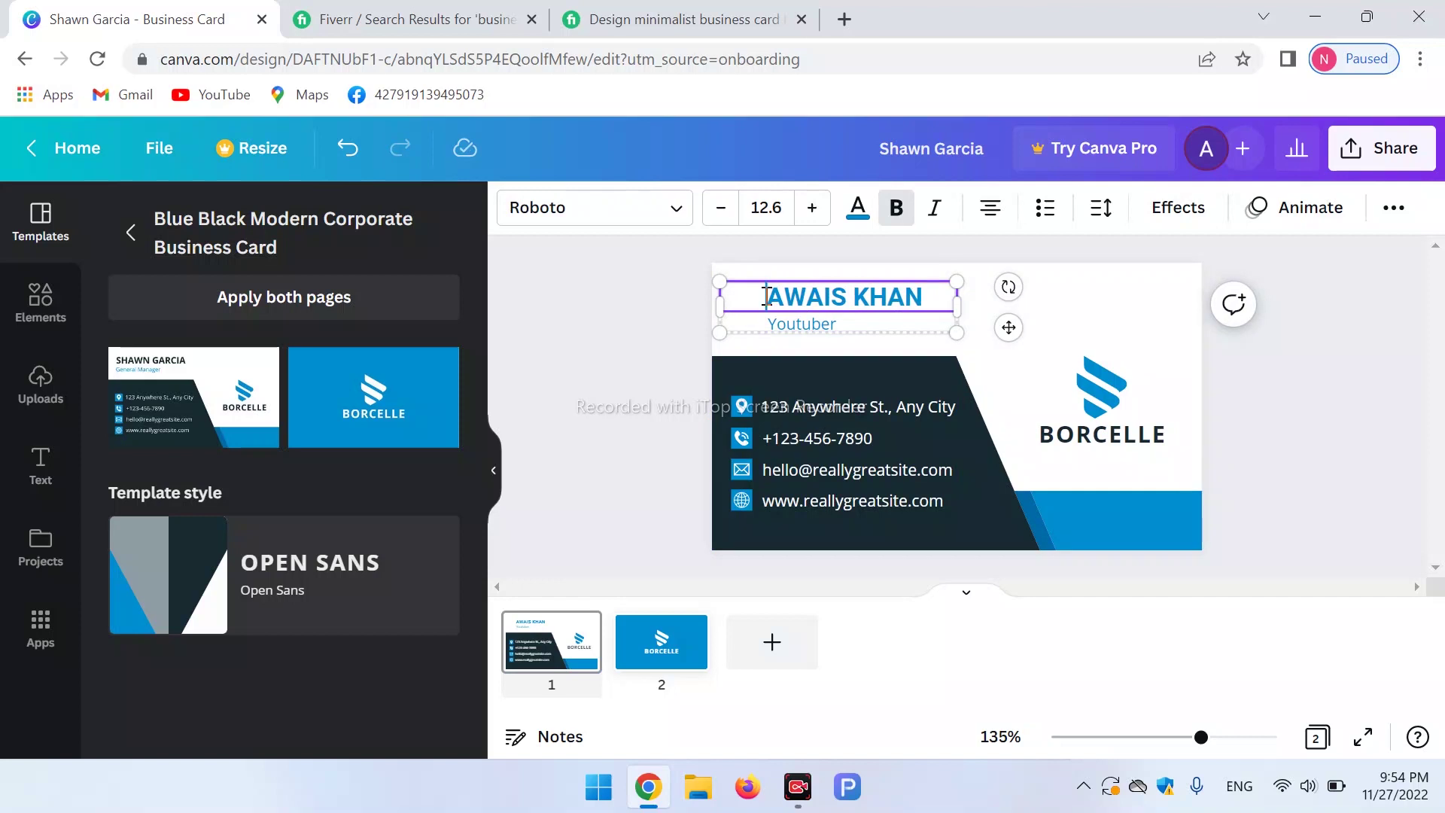
Replace the BORCELLE brand name under the logo with 'TIKTOKER'.
click(1087, 305)
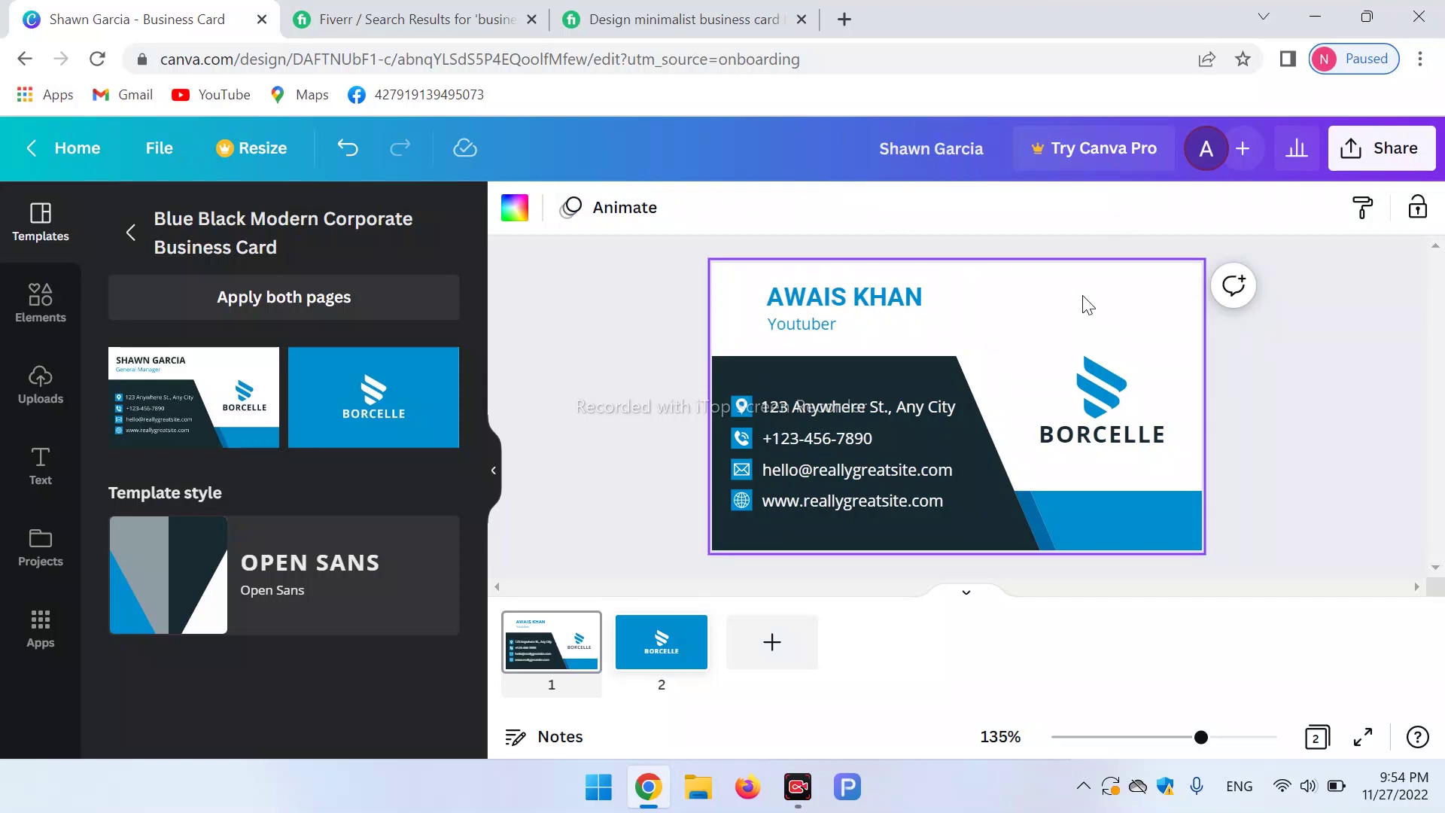
click(1109, 382)
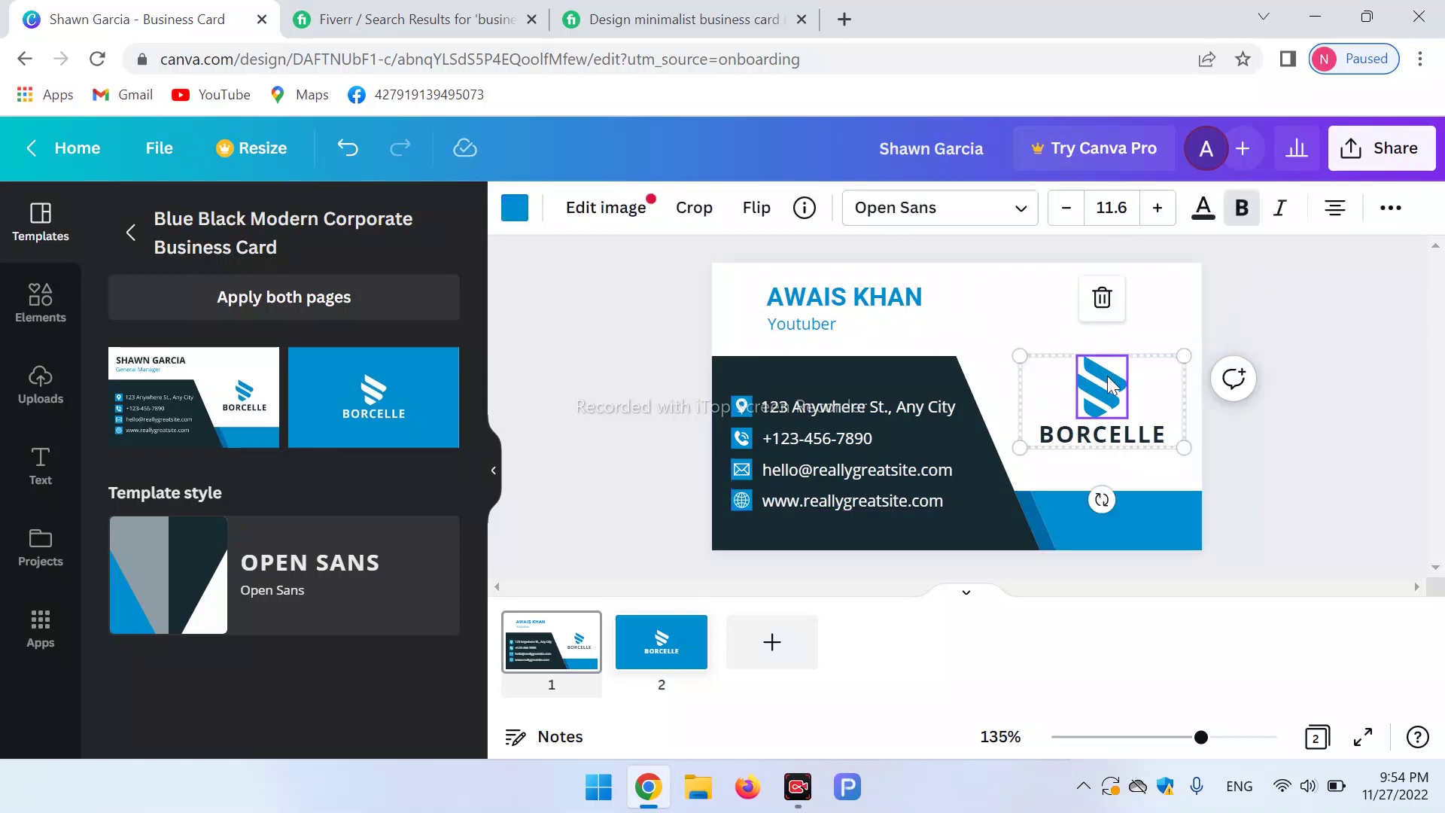
click(1106, 444)
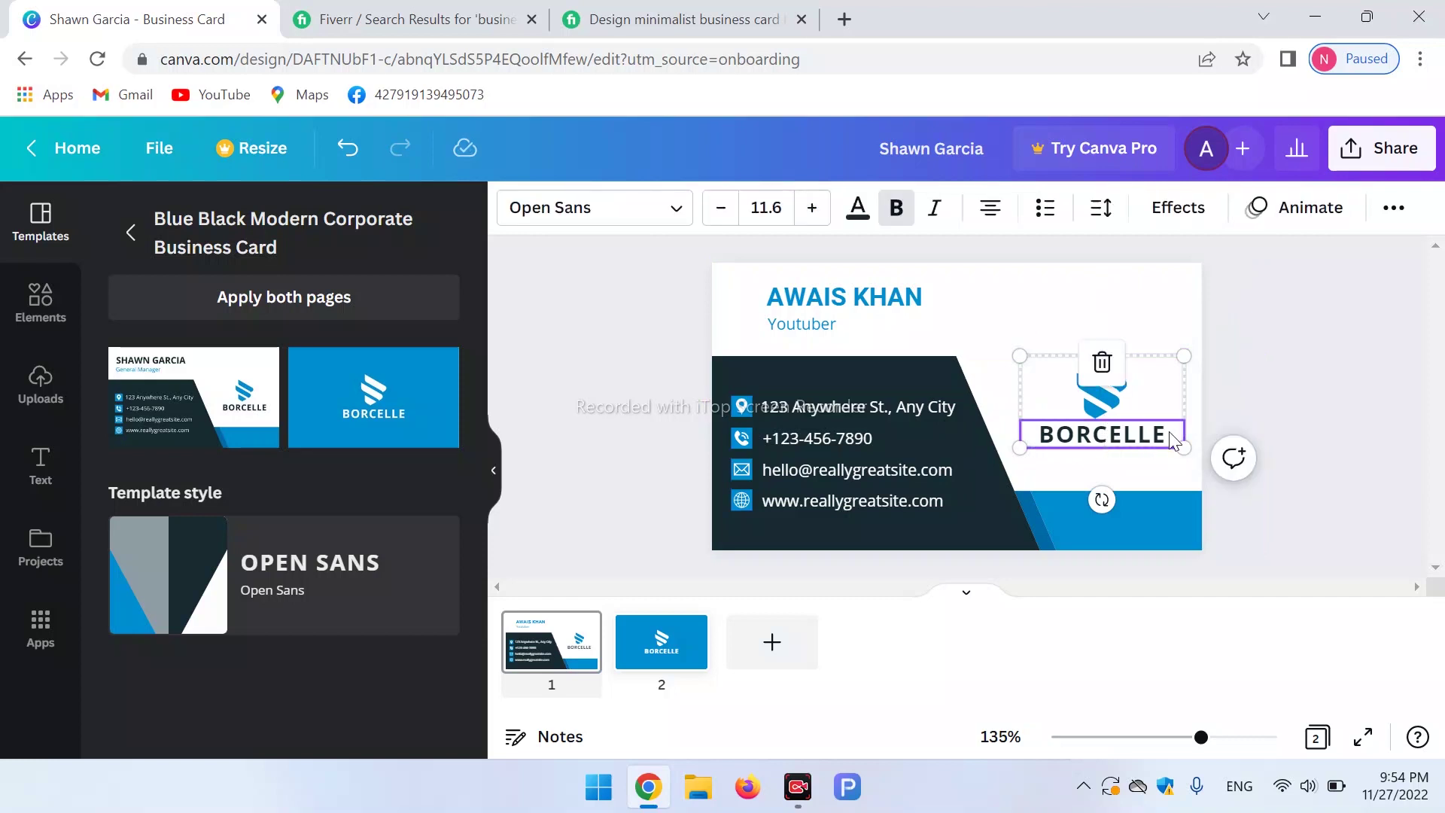
double_click(1144, 435)
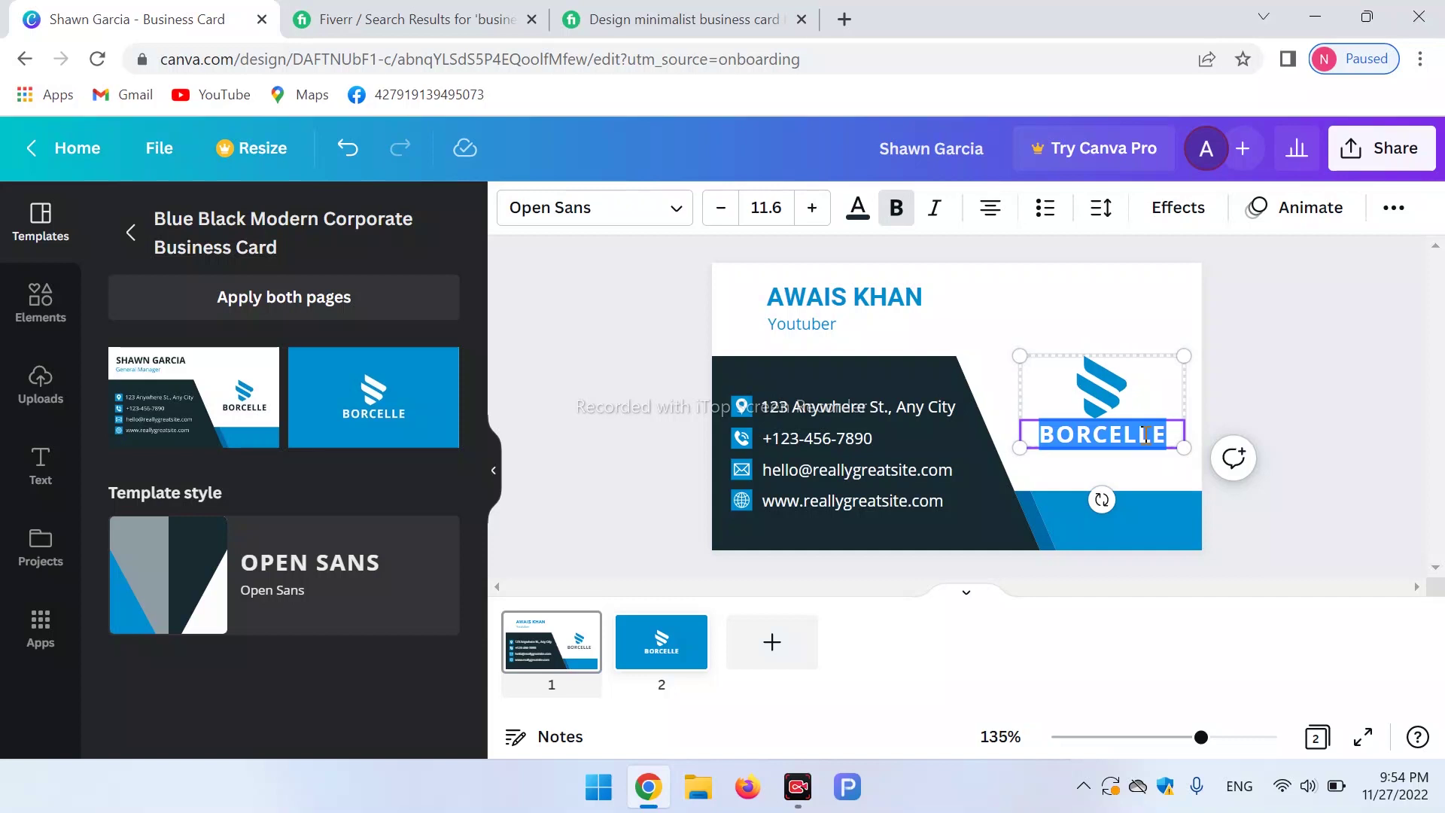
key(BackSpace)
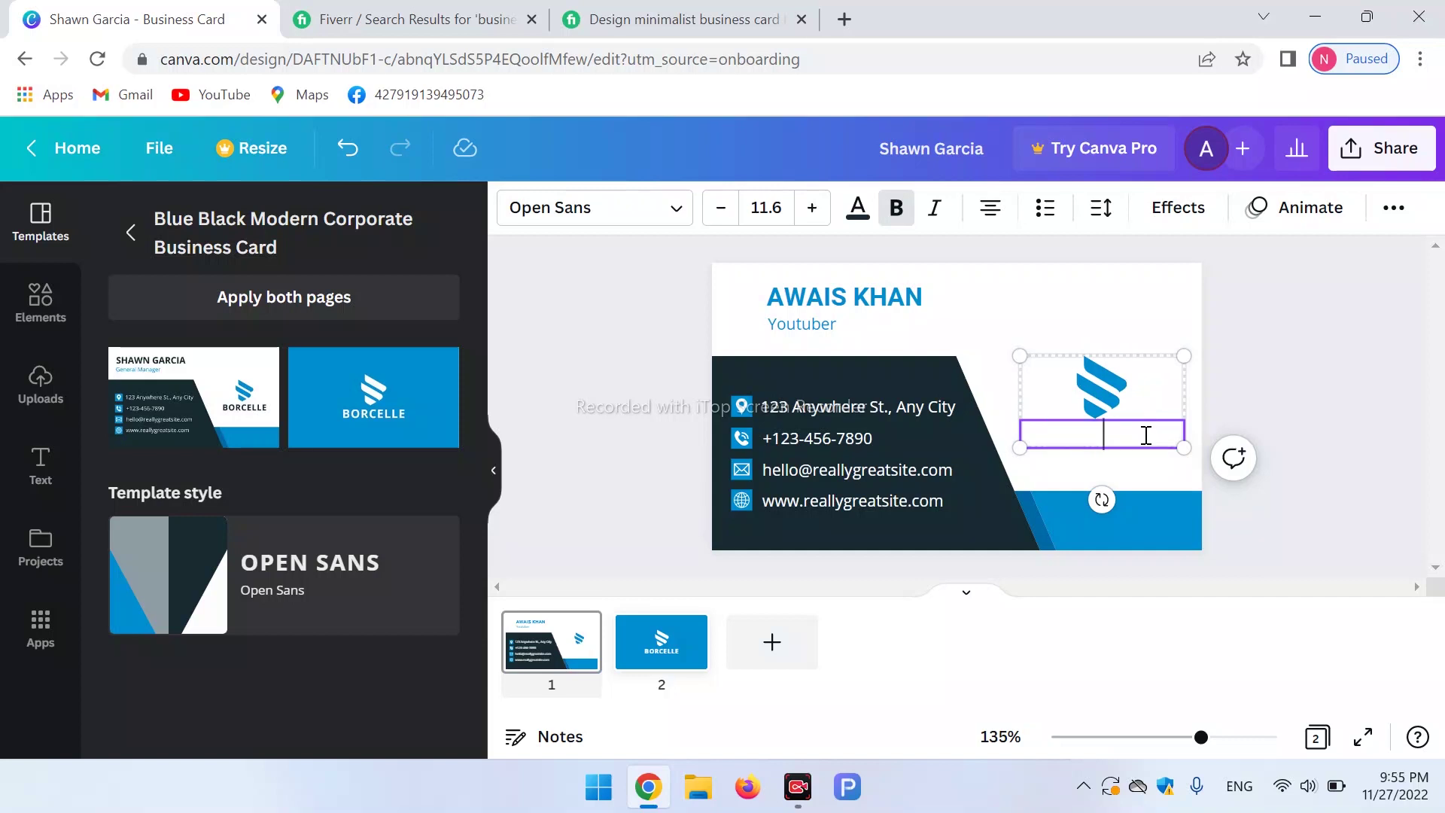
text(TIKTOKER)
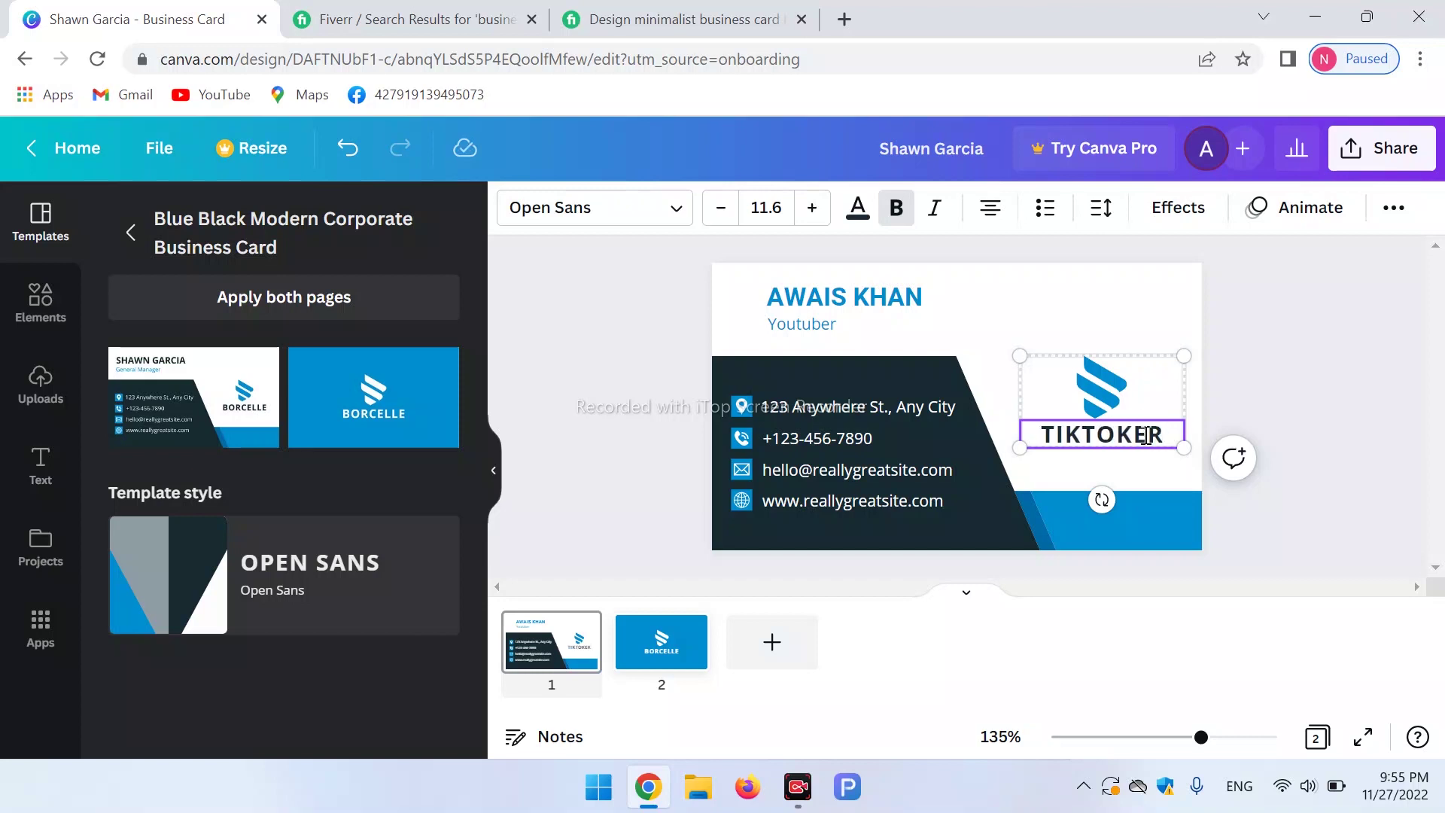
Select the whole TIKTOKER word within the logo group.
click(1145, 437)
click(1109, 389)
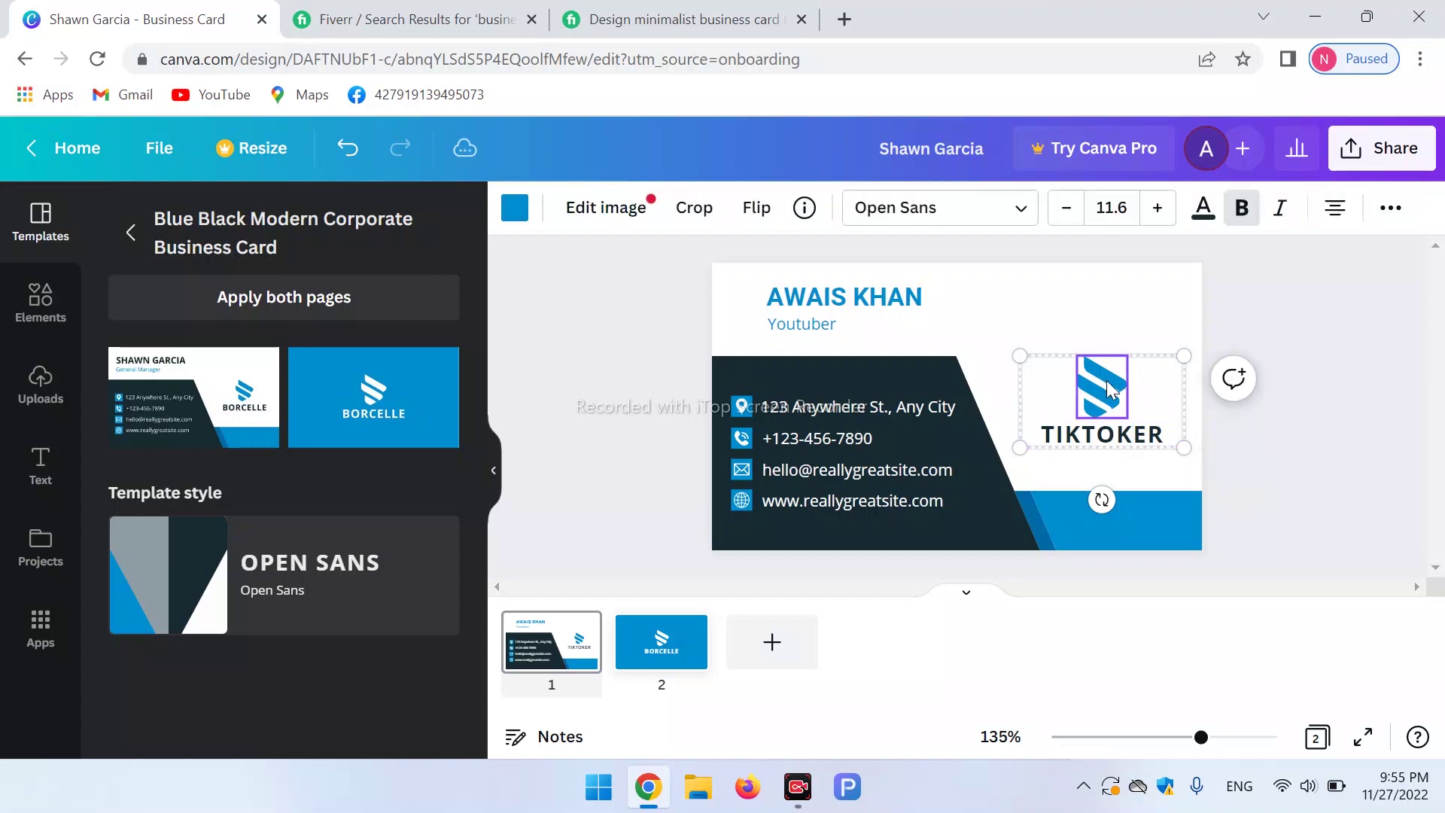
click(1115, 434)
drag(1176, 434, 1002, 455)
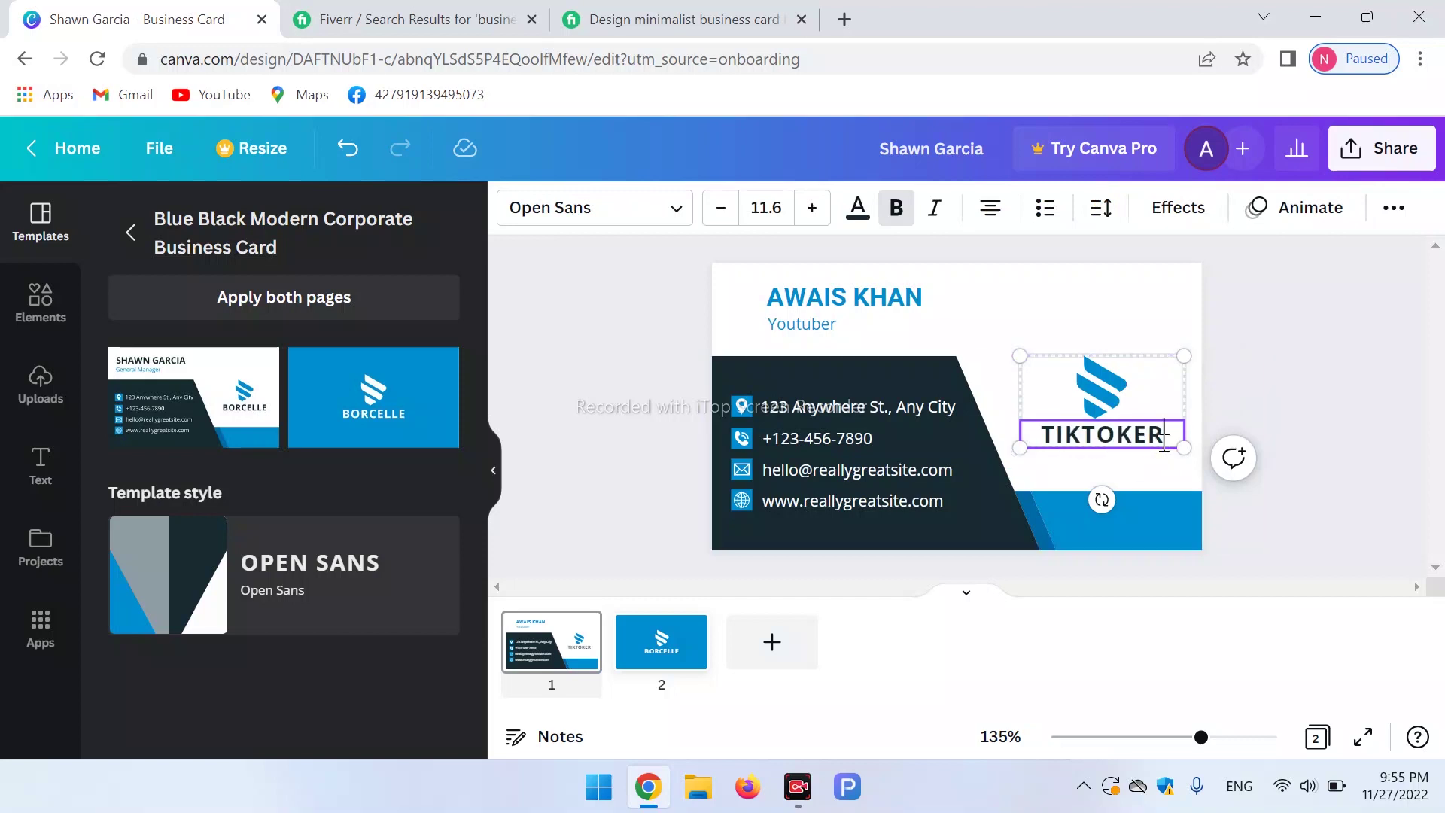
double_click(1035, 430)
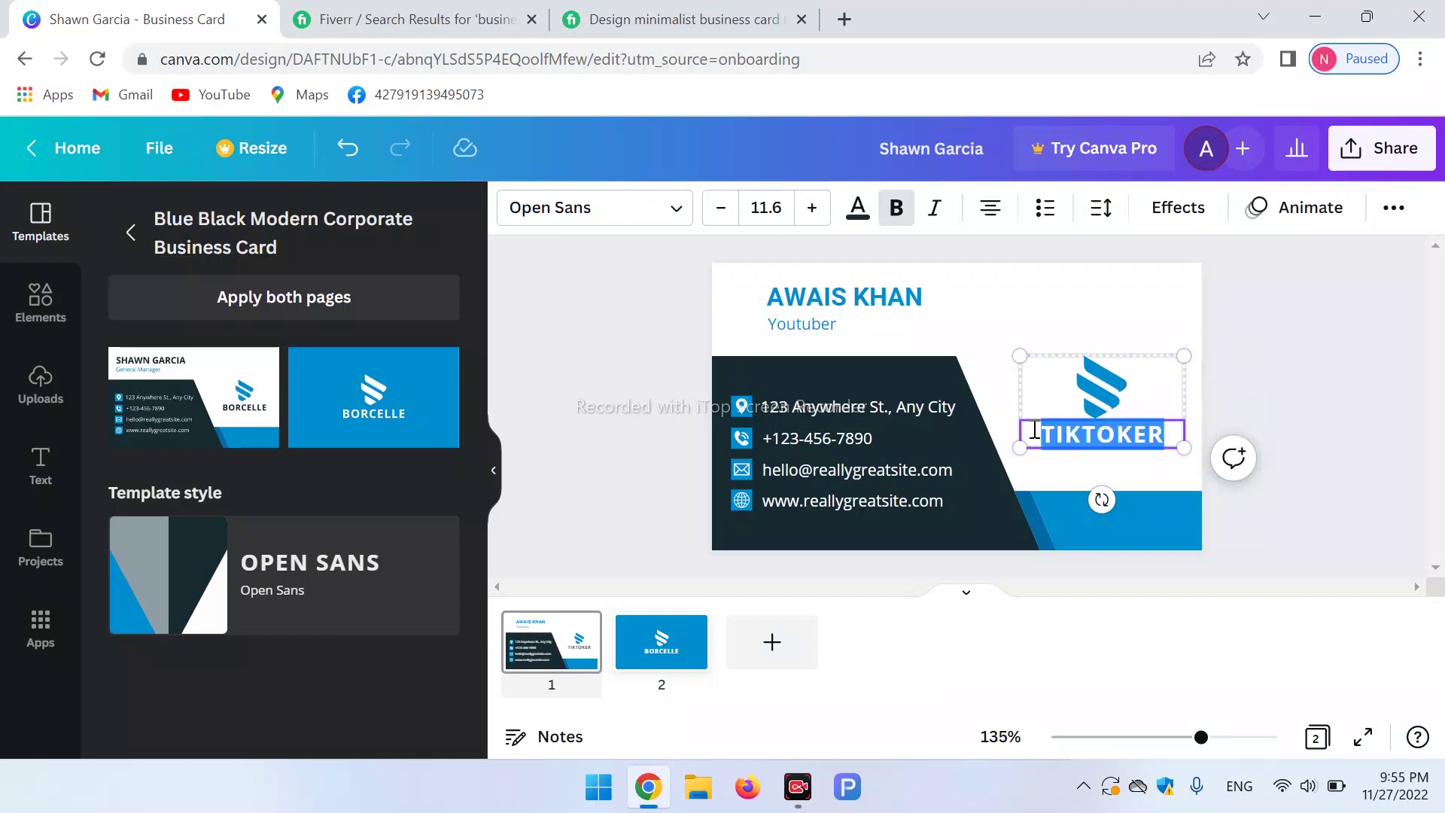
Colour the TIKTOKER text black after trying light grey and purple swatches.
click(856, 222)
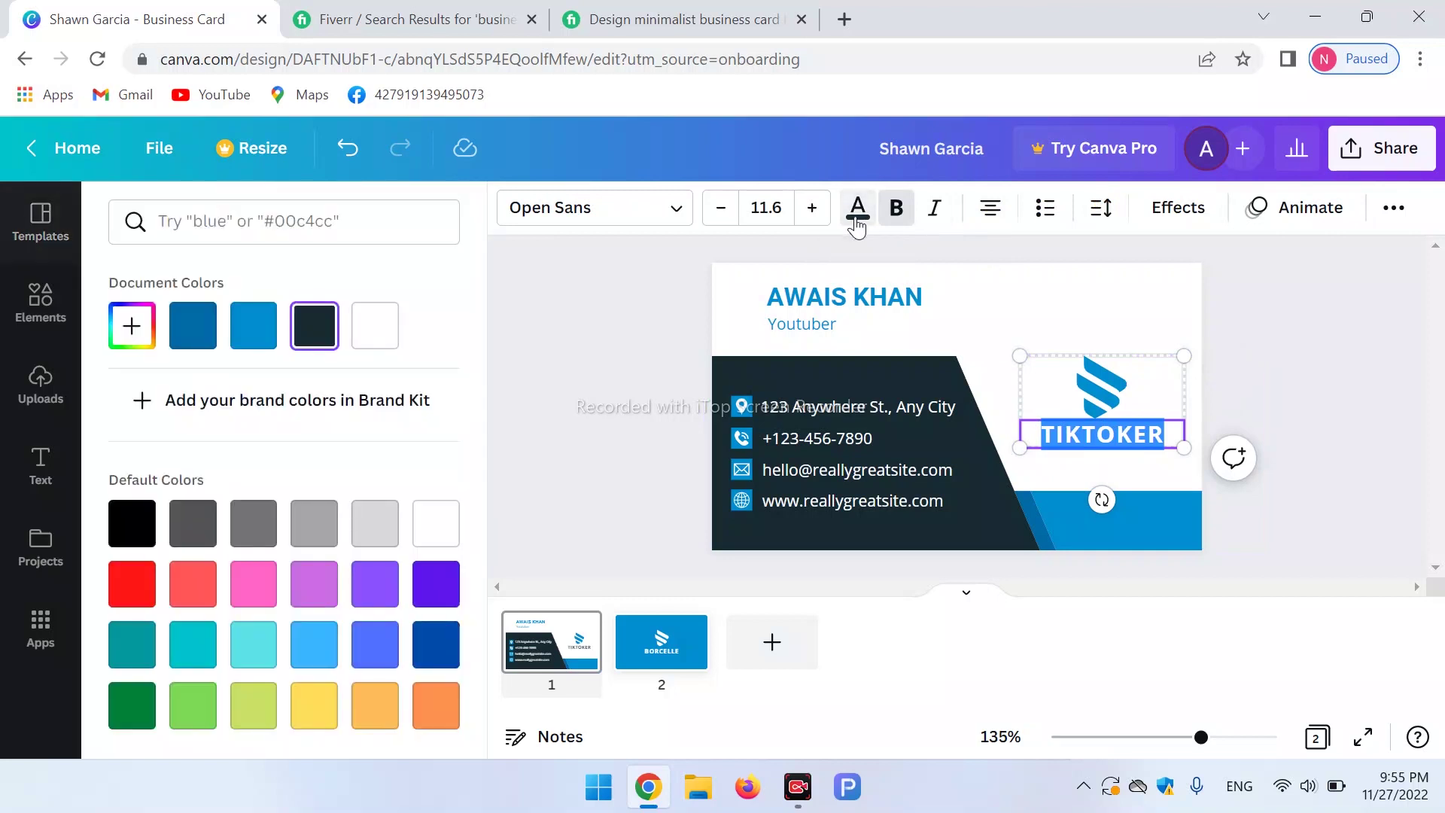
click(376, 523)
click(328, 529)
click(435, 584)
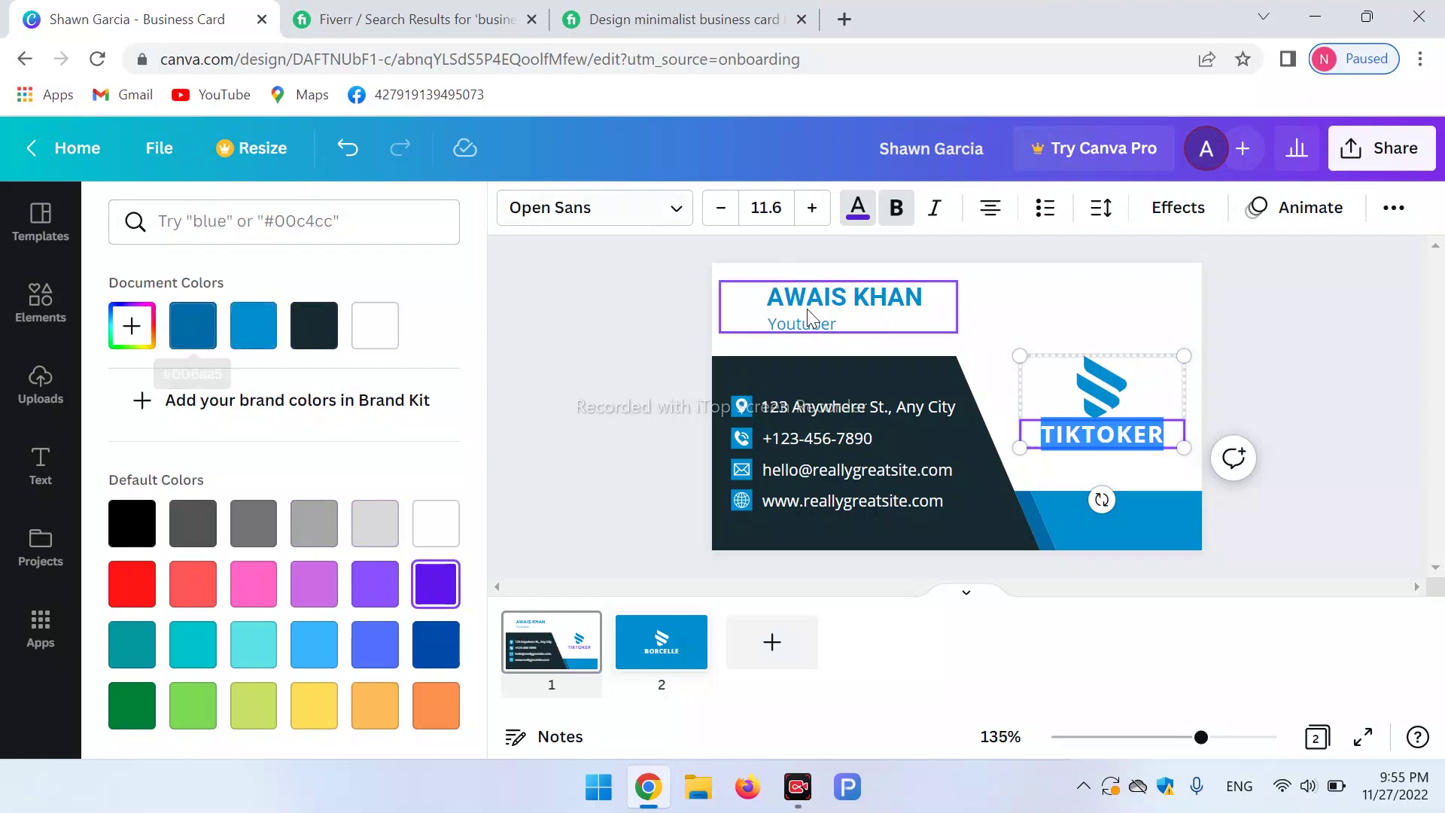
click(132, 523)
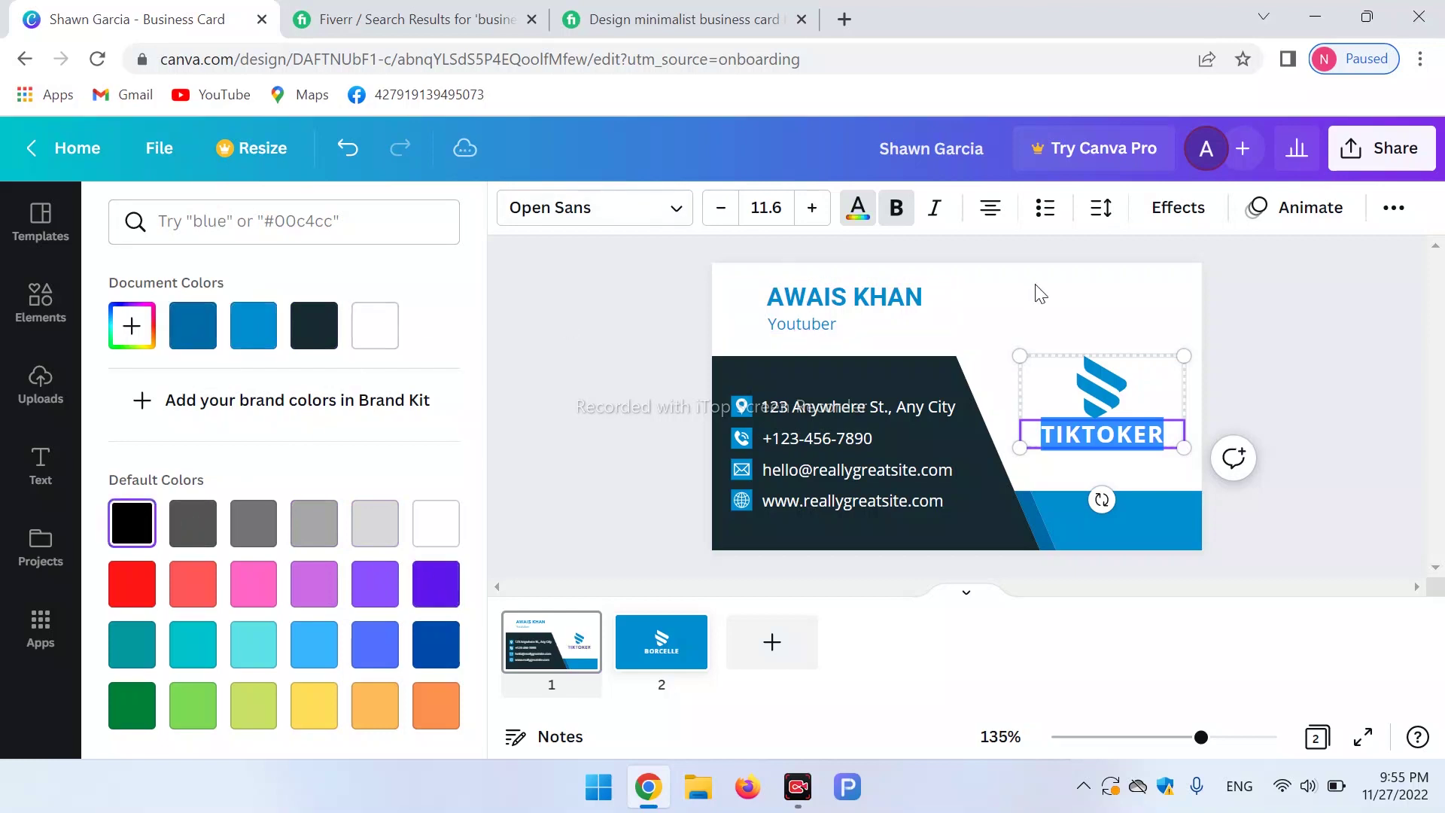
key(Escape)
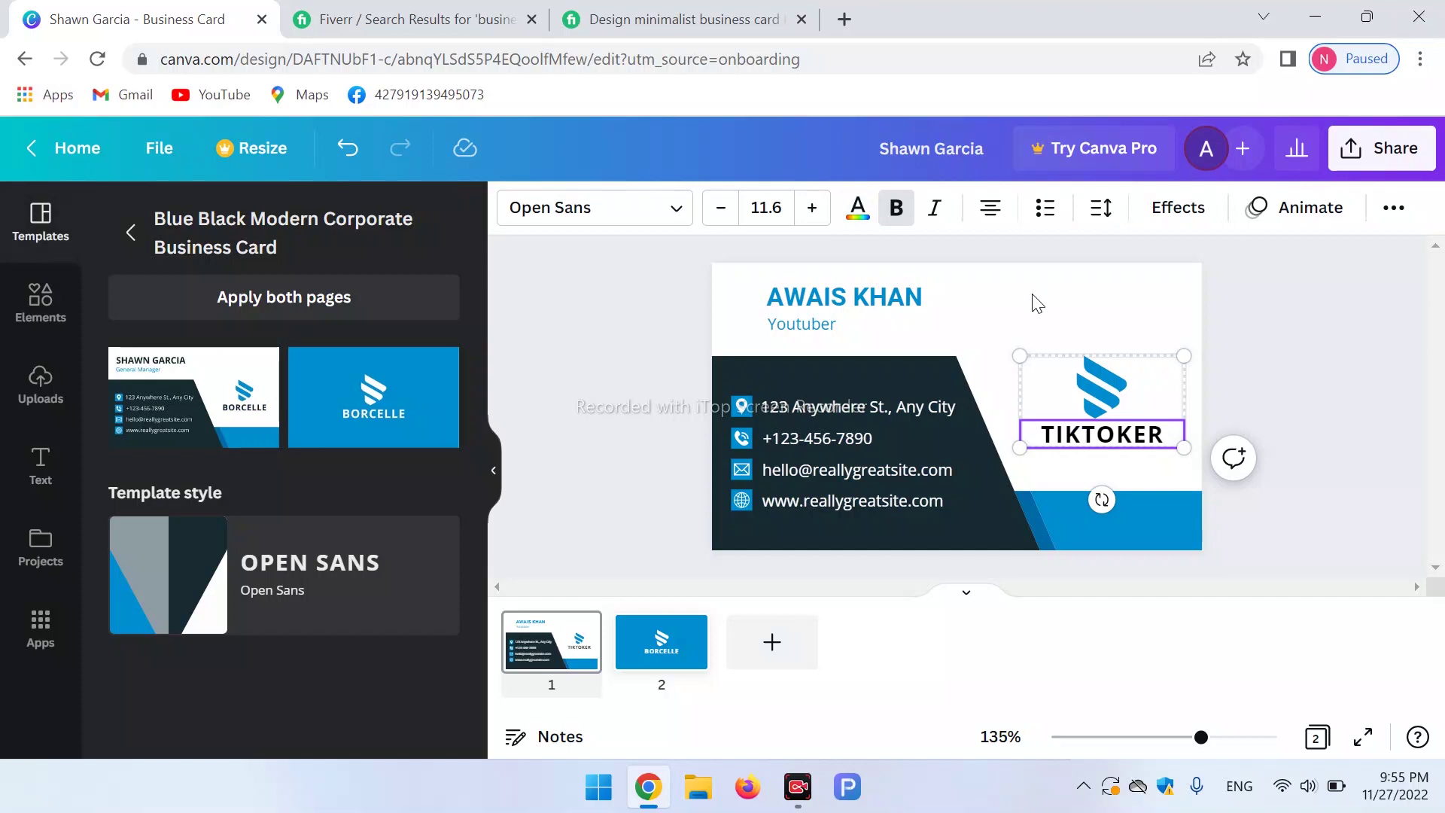
click(1098, 385)
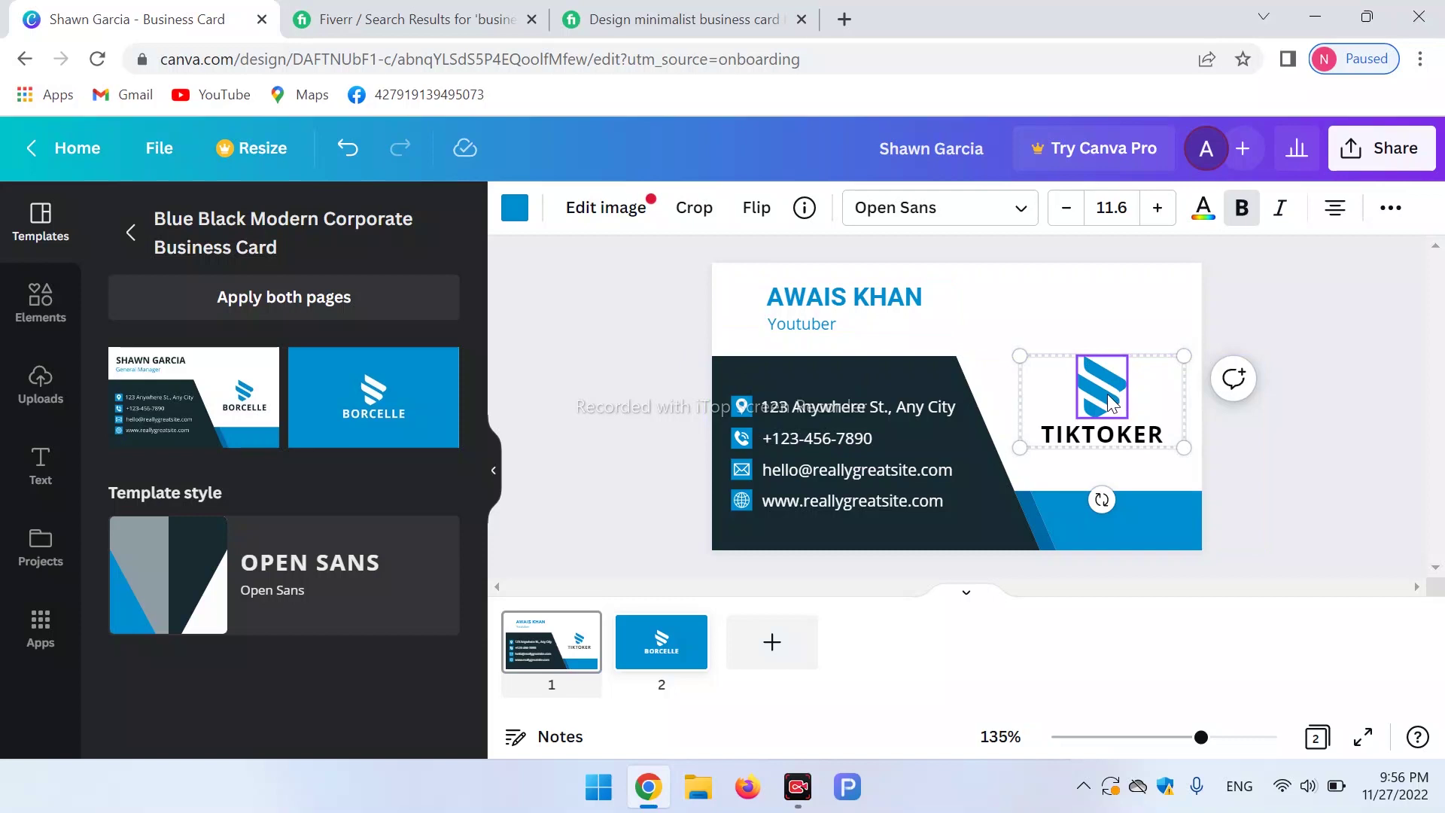
Show the Uploads library beside the business card.
double_click(1109, 404)
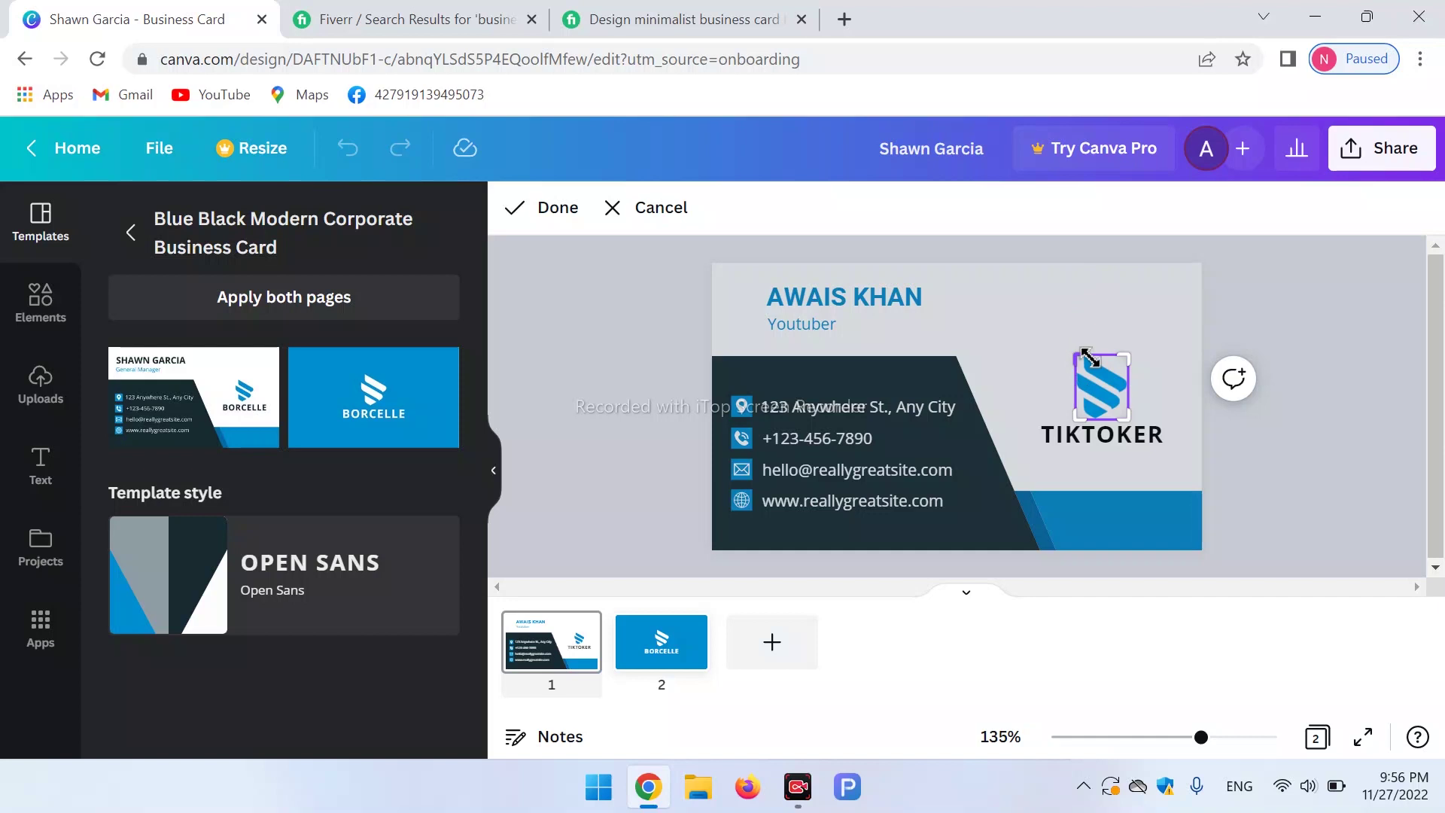
click(38, 399)
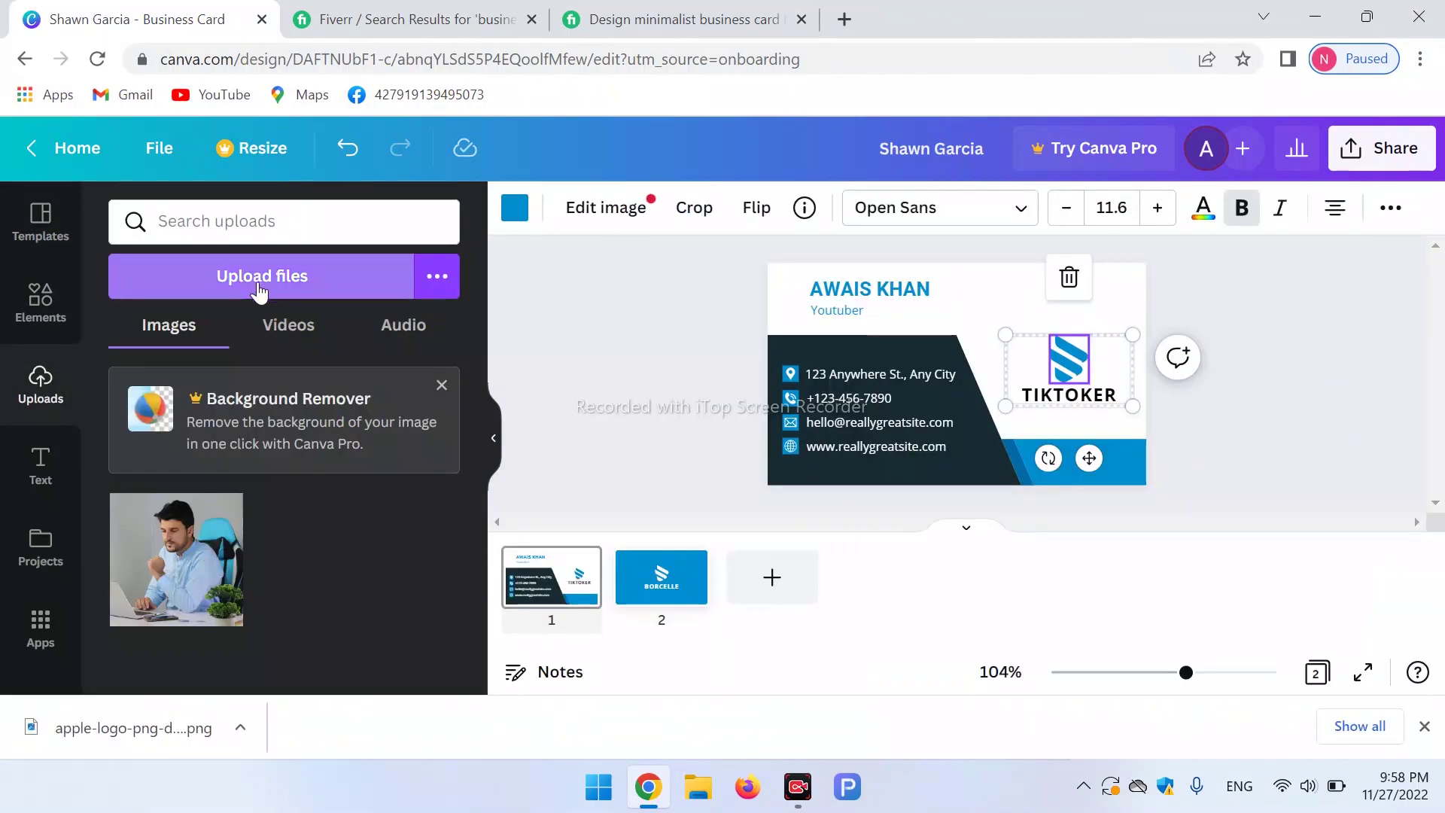
Upload the apple-logo PNG from the Downloads folder into Canva.
click(260, 291)
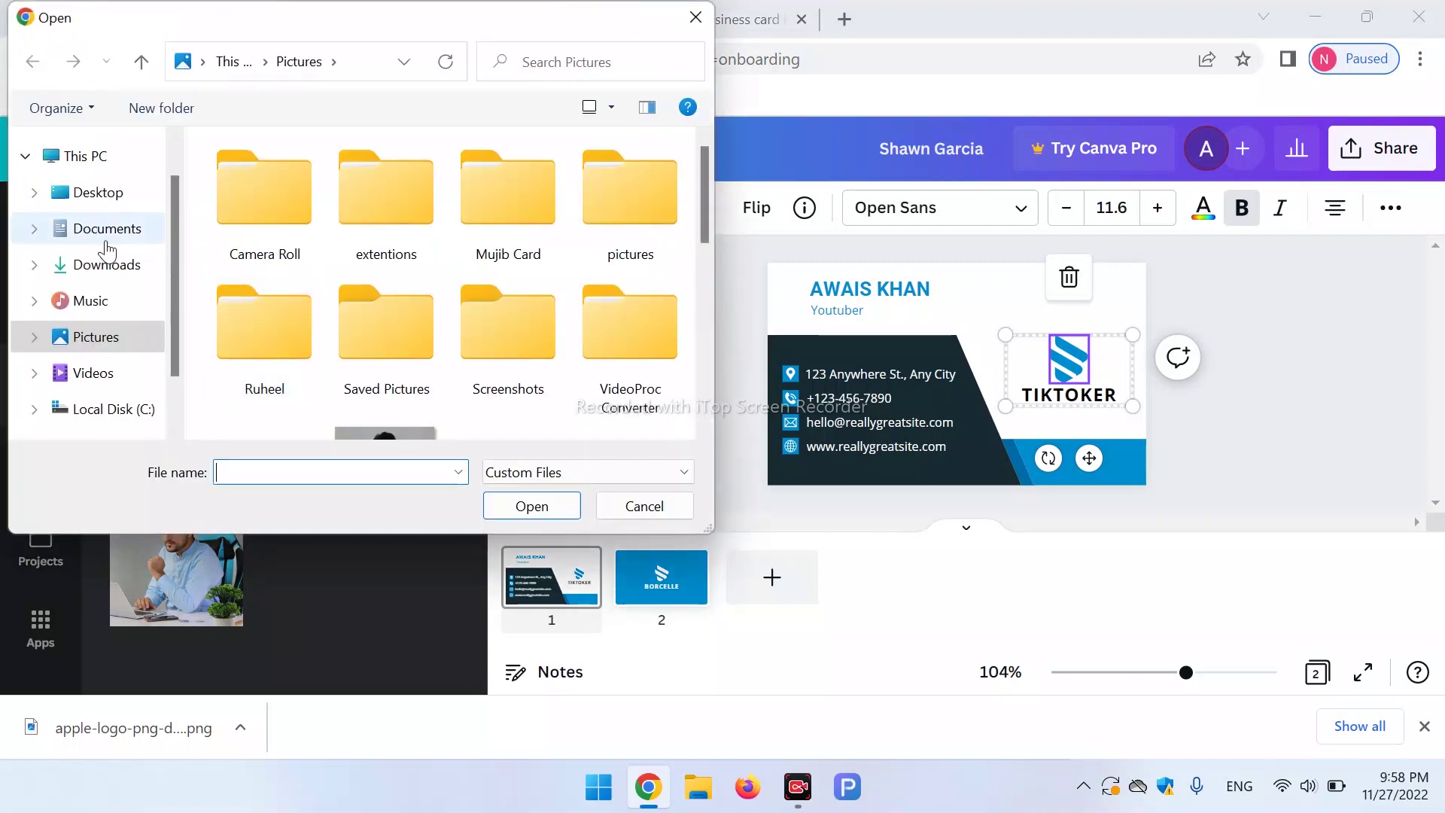
click(108, 265)
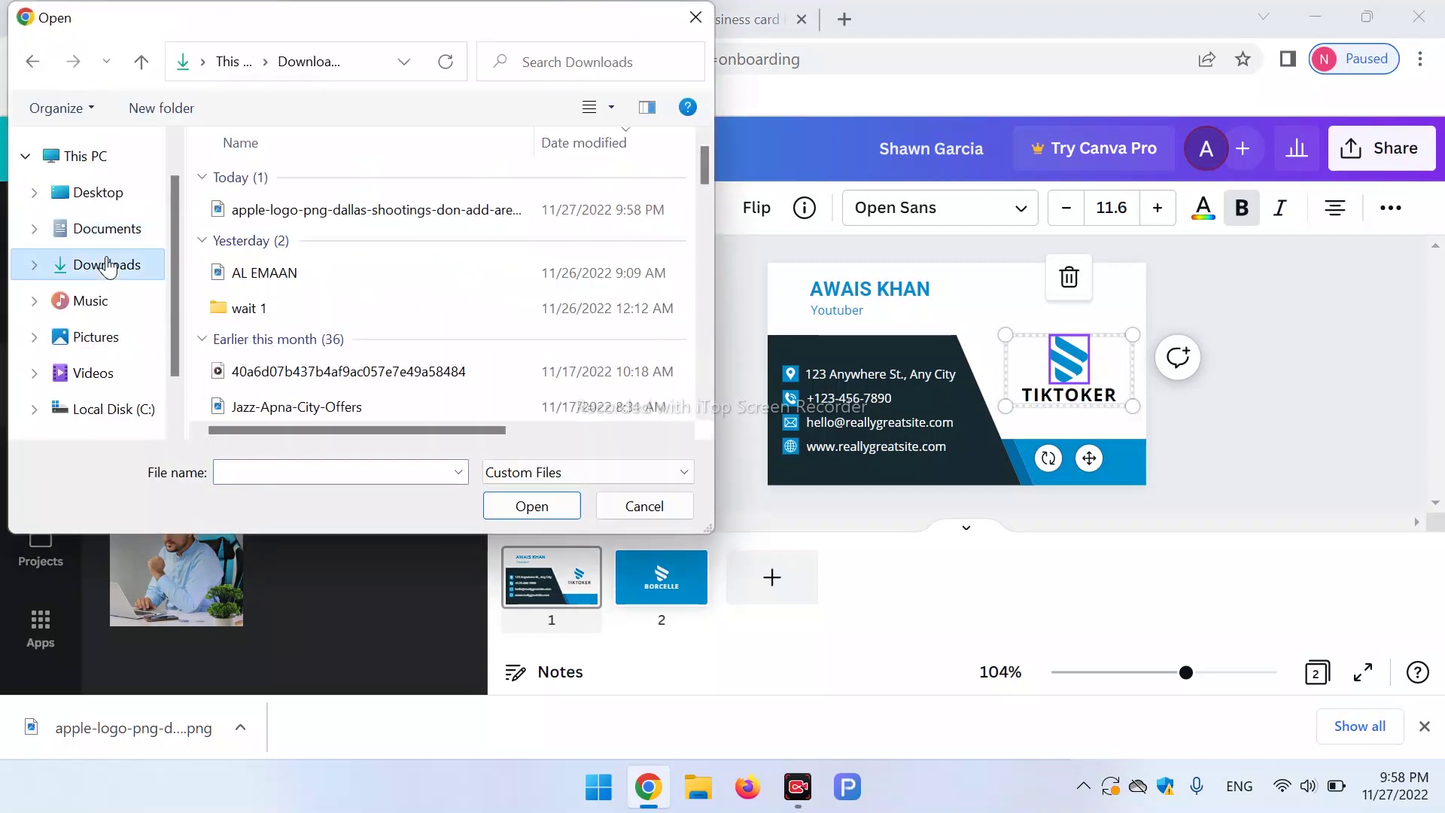
double_click(292, 215)
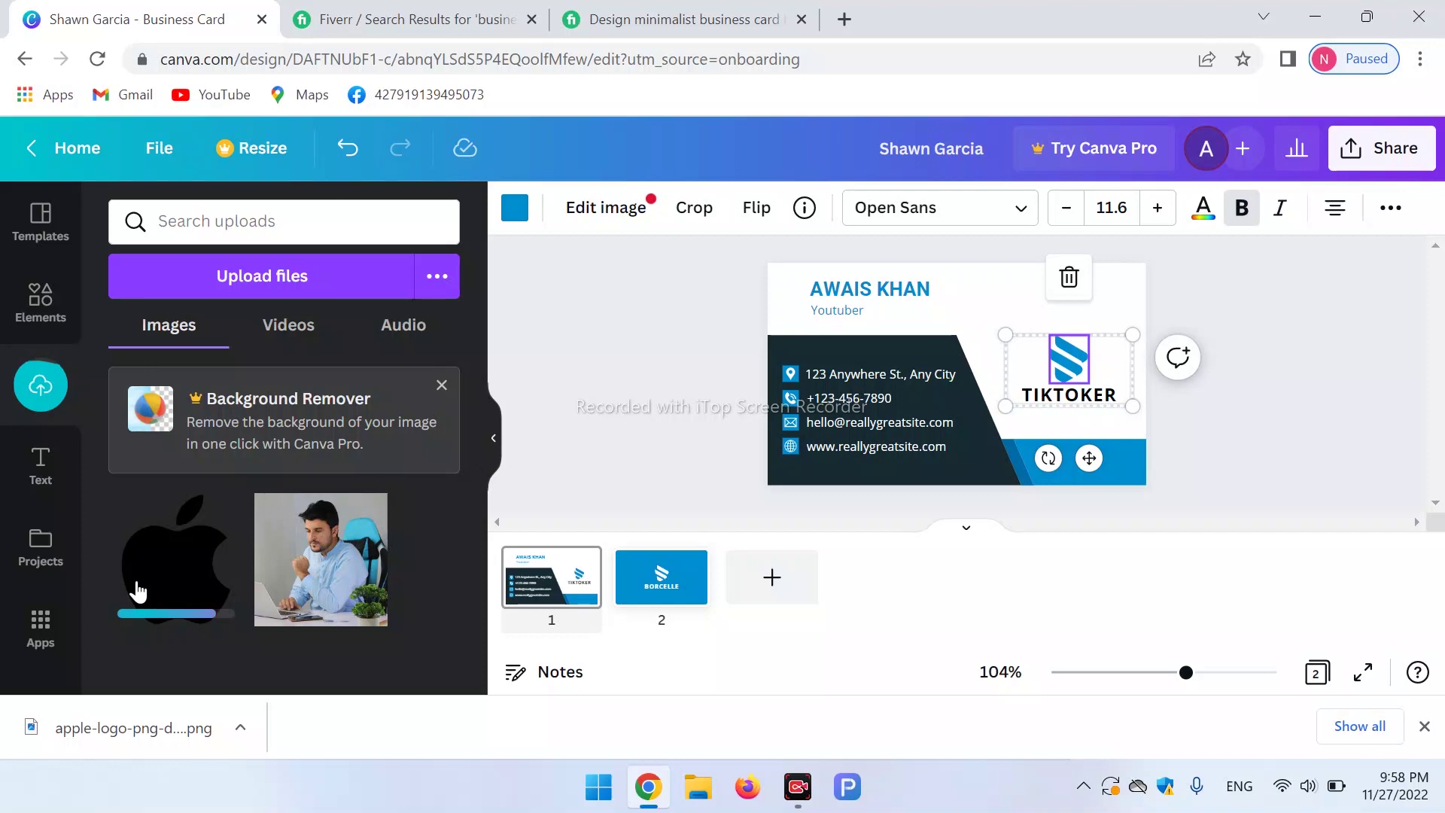
double_click(1072, 360)
Add the black Apple logo to the card front and delete the old blue logo.
click(998, 459)
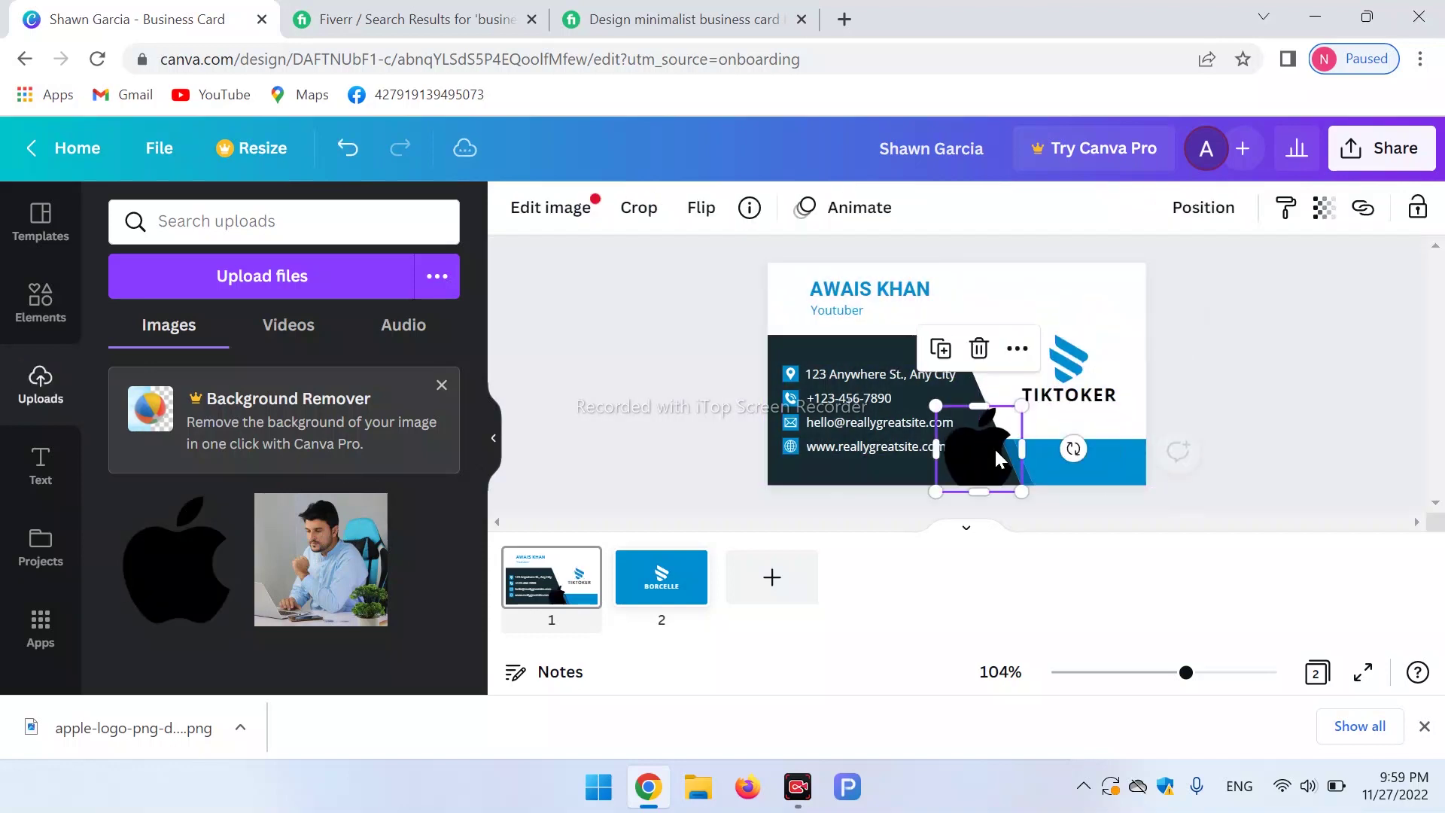
click(1068, 376)
key(Delete)
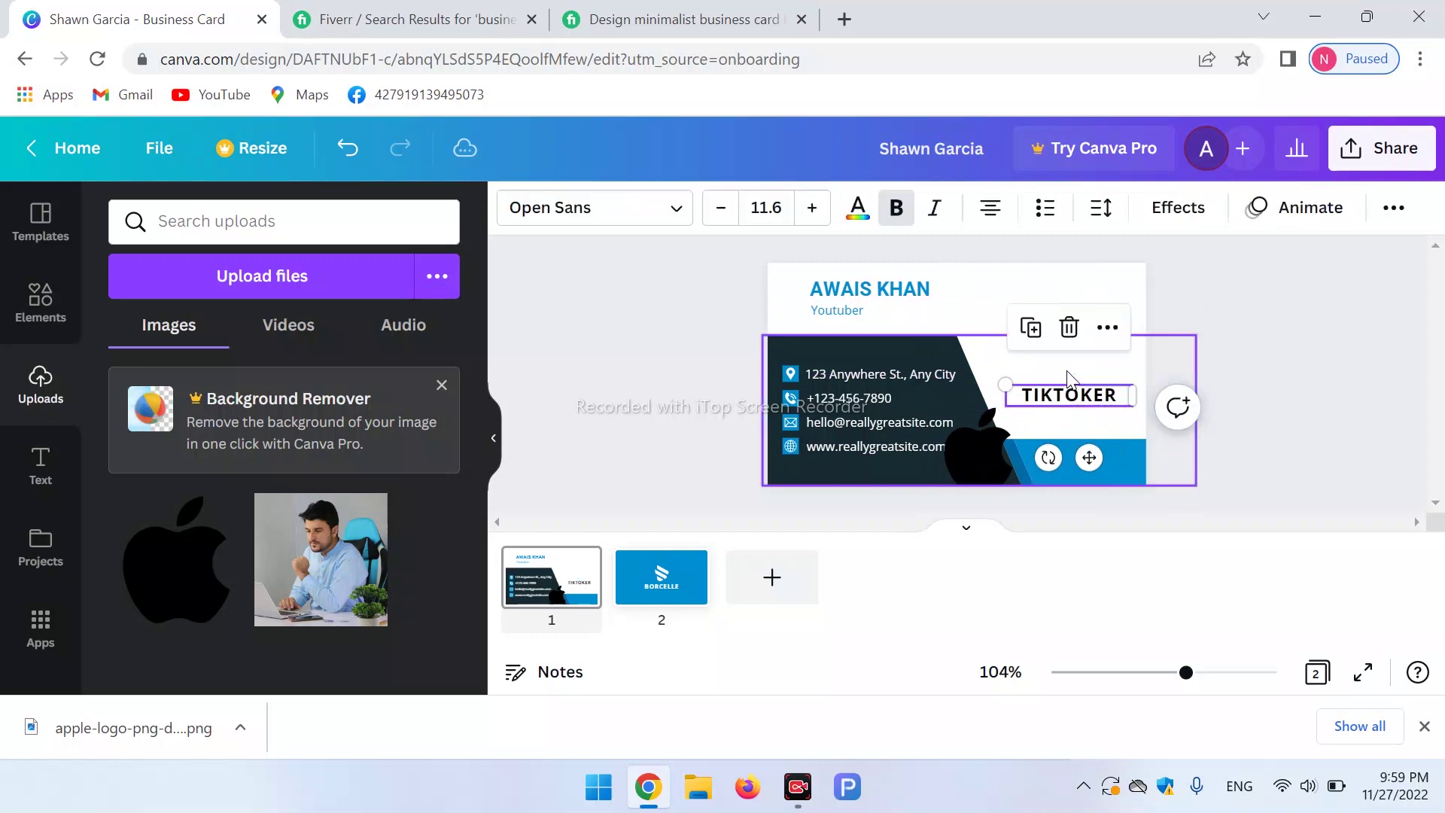
drag(988, 471, 1068, 351)
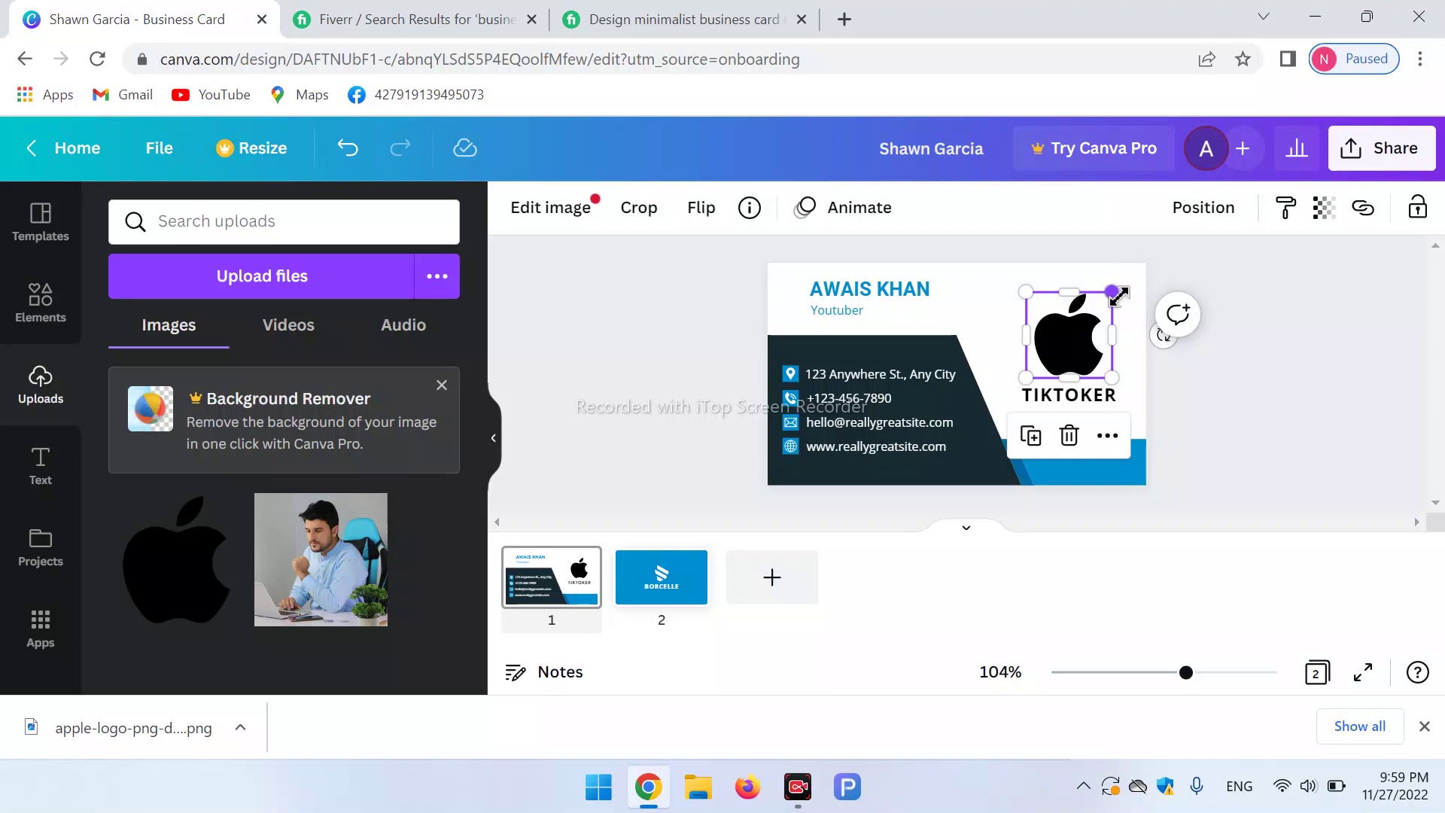
Place the Apple logo above TIKTOKER and shrink it to about 1.6 × 1.6.
mouse_move(174, 601)
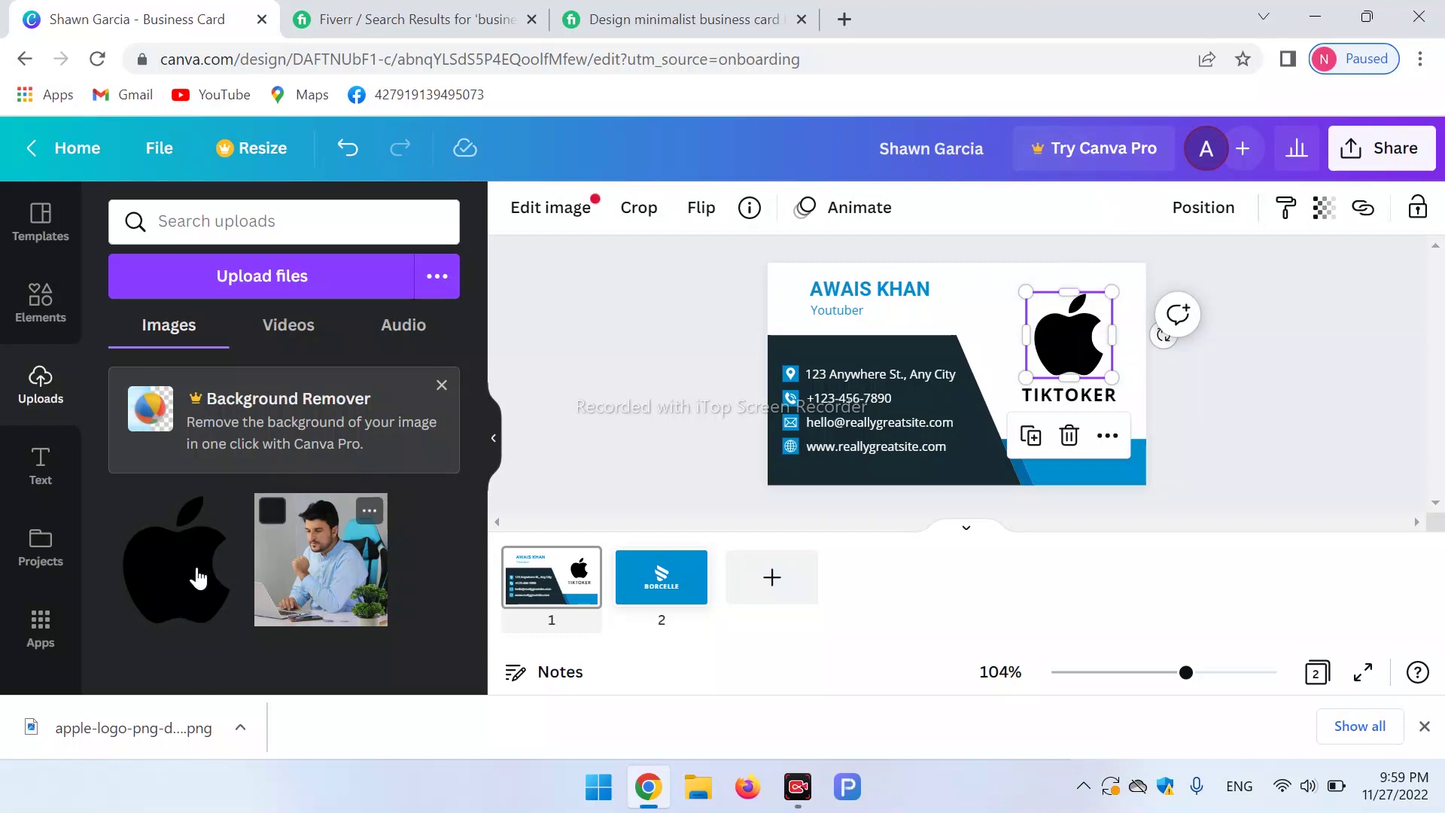
drag(194, 587, 1106, 331)
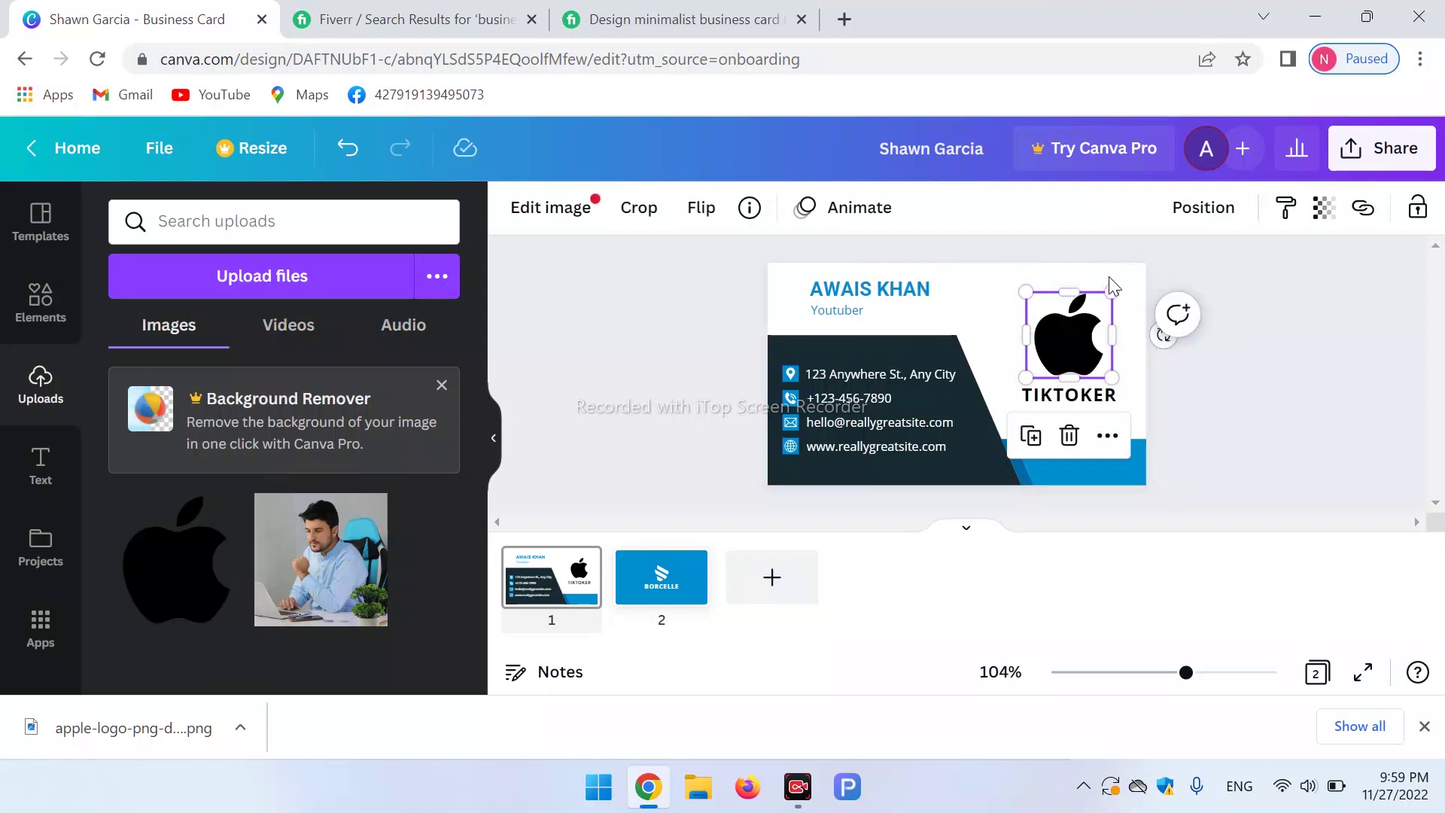
drag(1114, 293, 1076, 358)
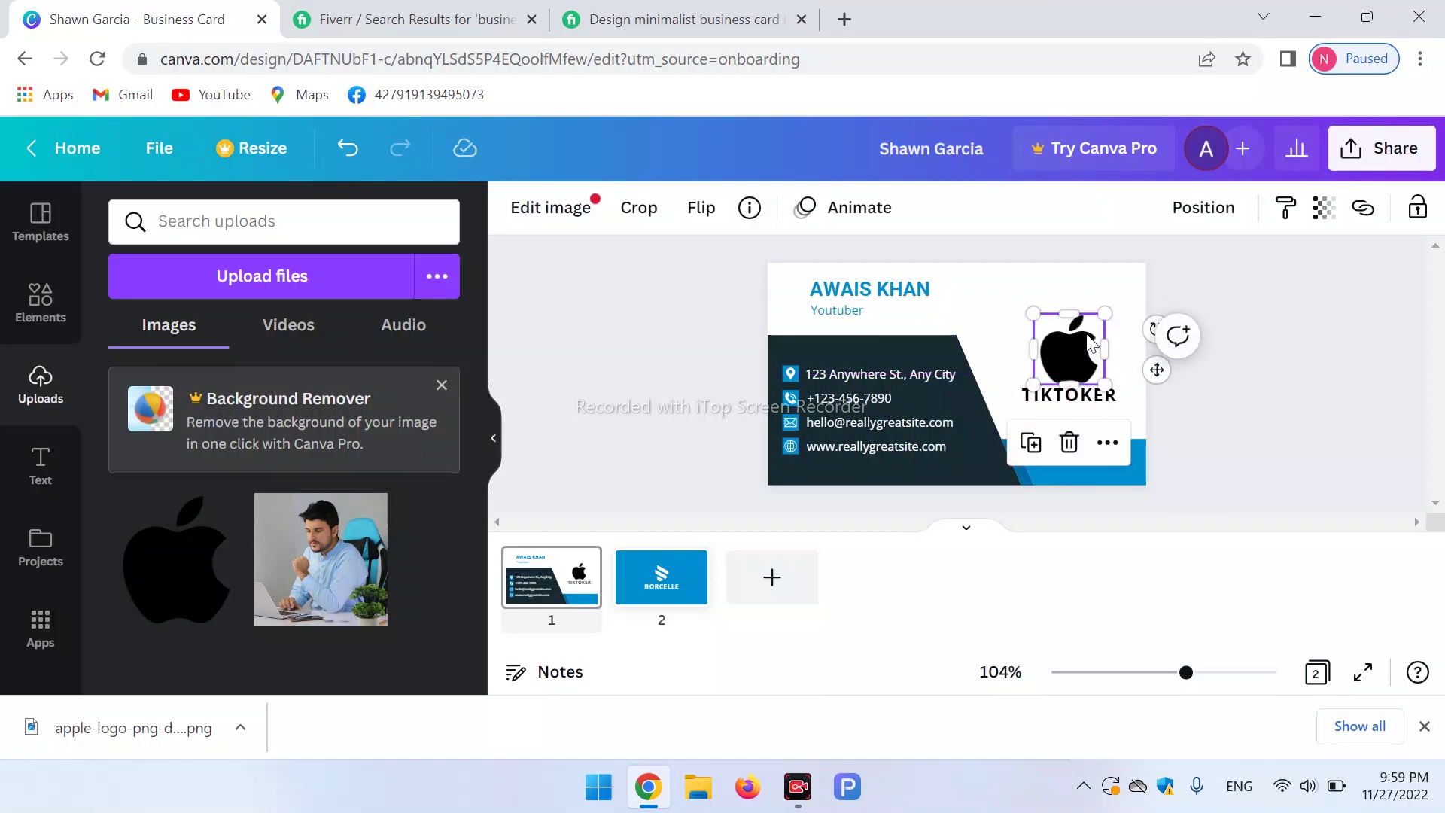
double_click(1069, 346)
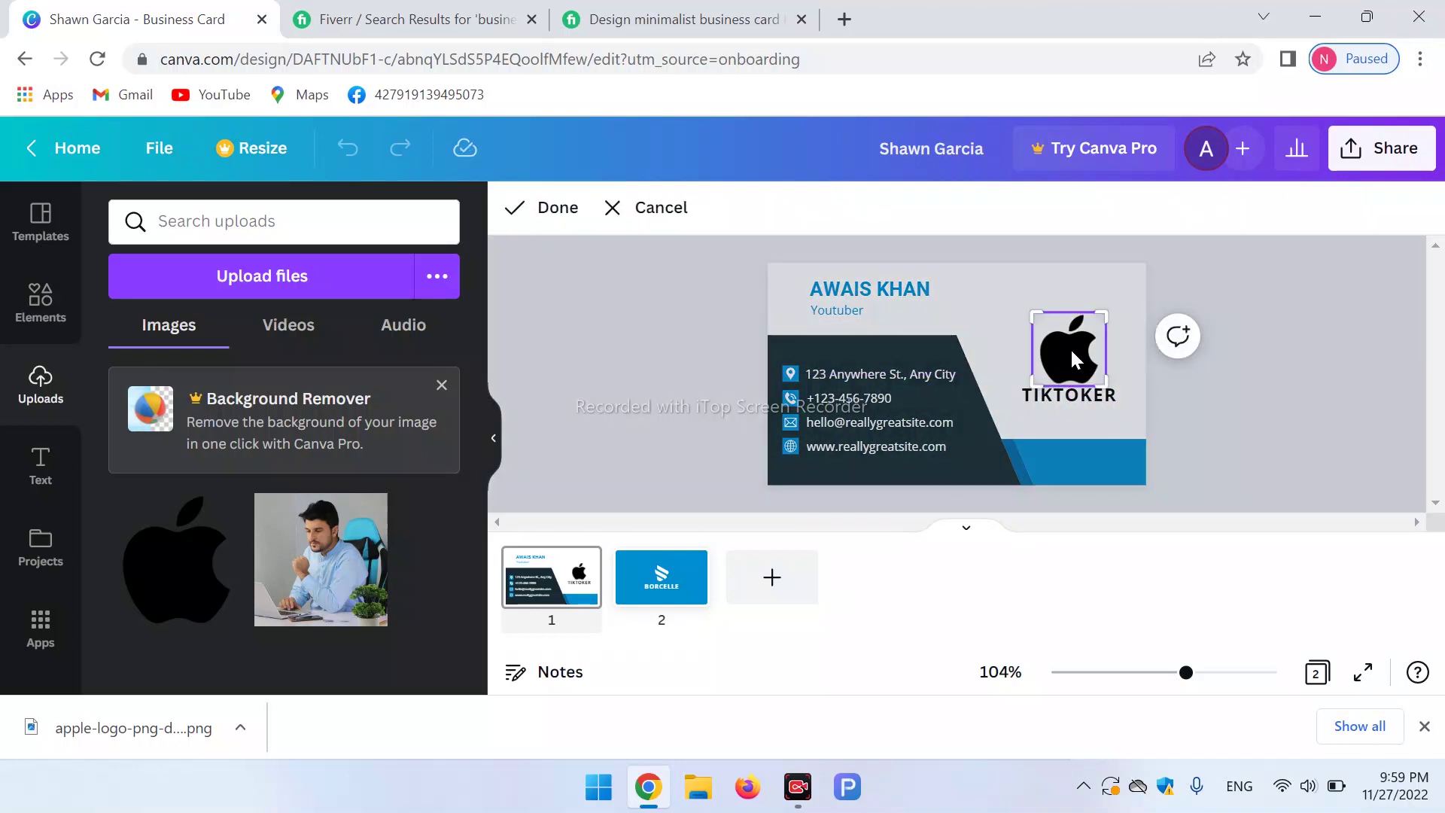
click(1060, 426)
click(1007, 379)
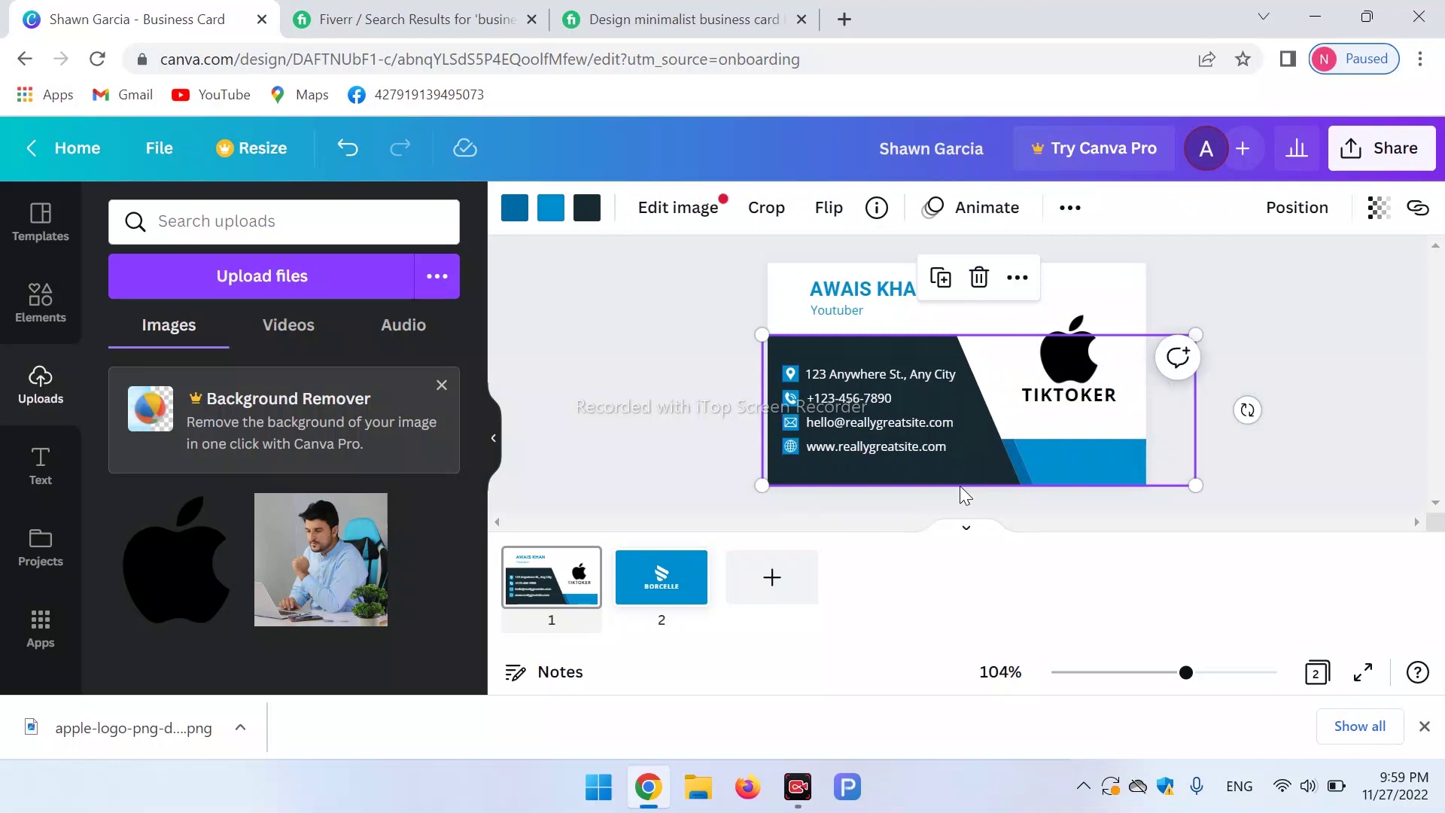
Change the TIKTOKER label under the Apple logo to read APPLE.
click(1089, 399)
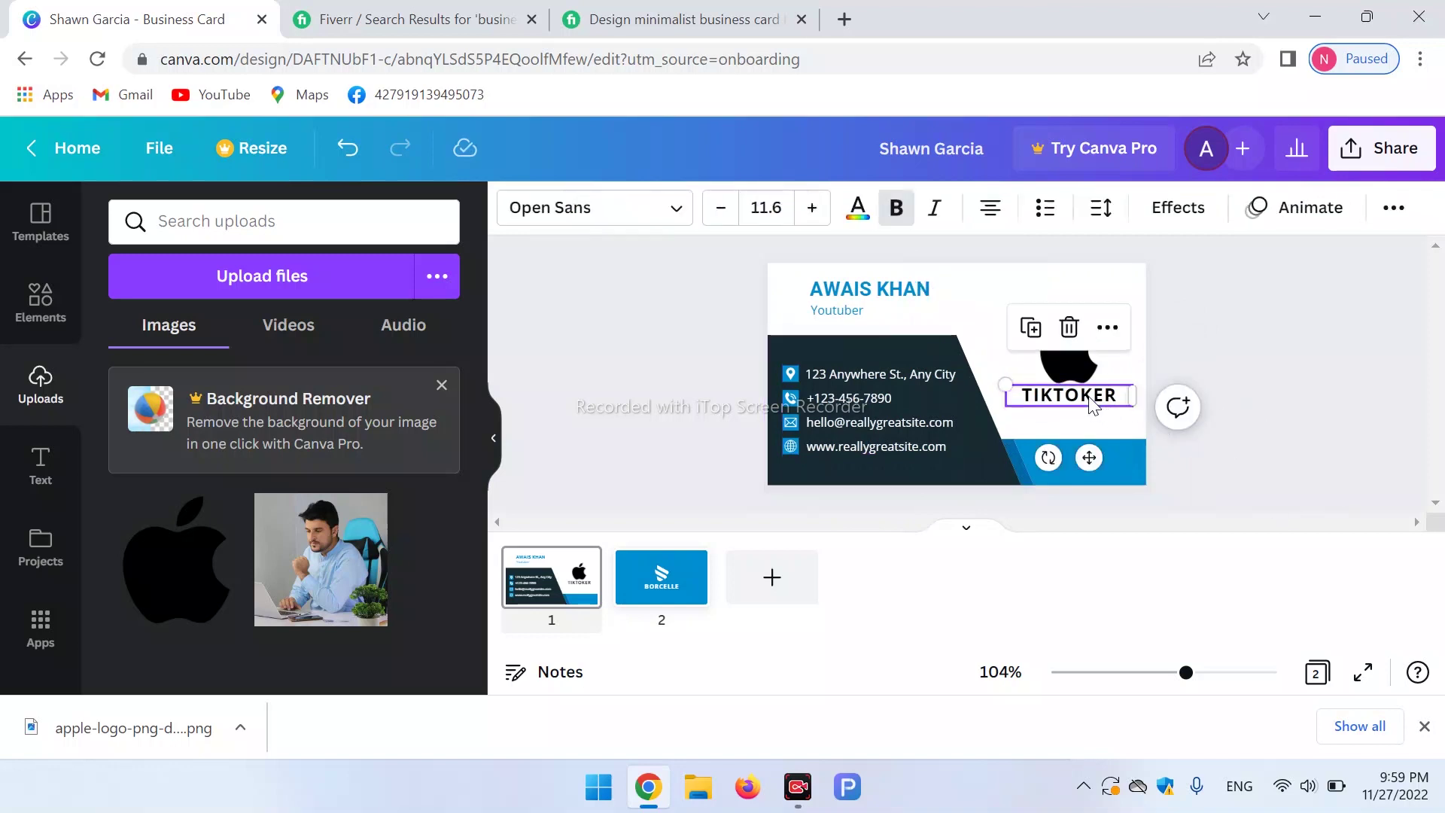
double_click(1088, 397)
text(APPLE)
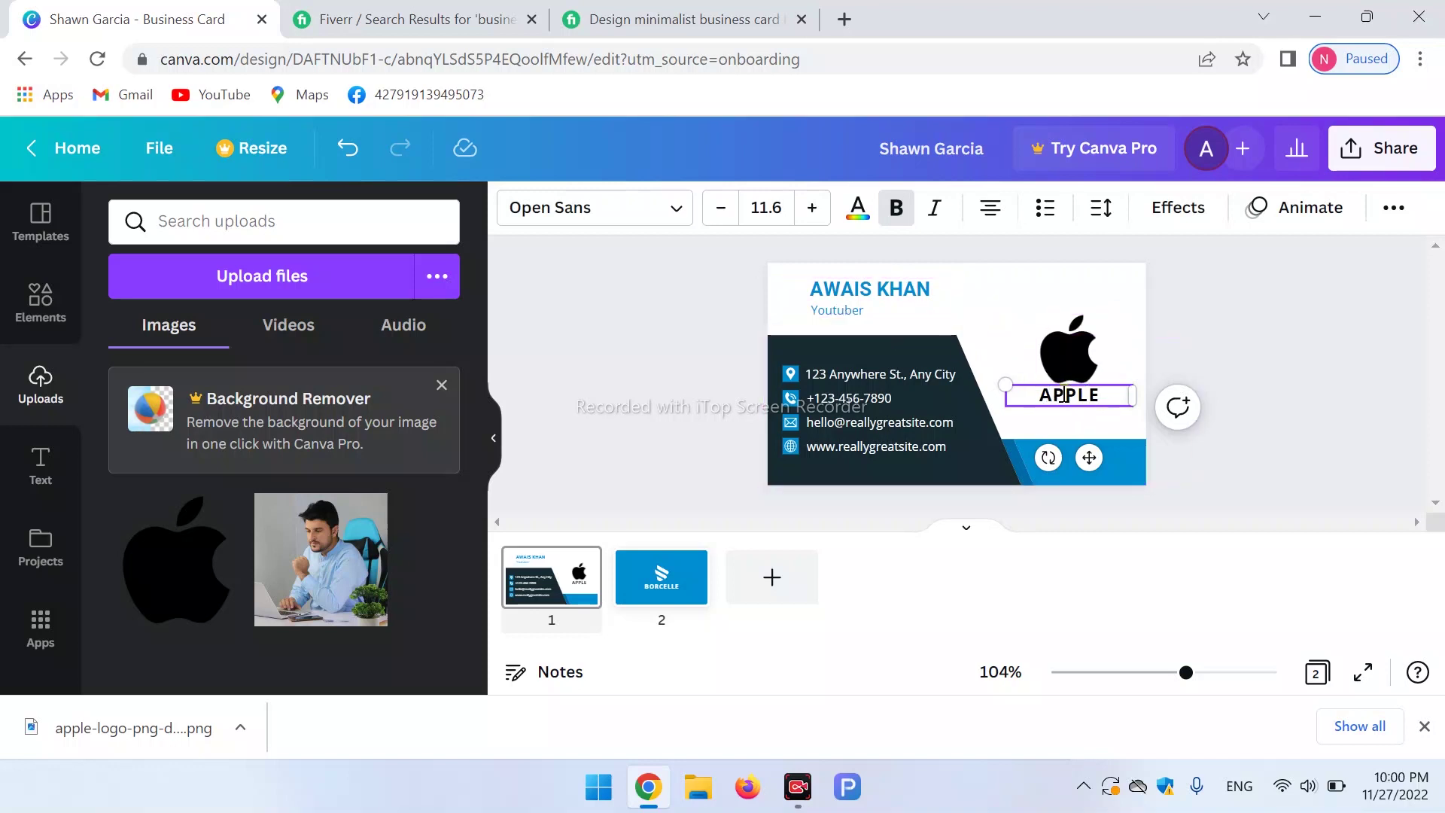
click(1064, 398)
double_click(1095, 396)
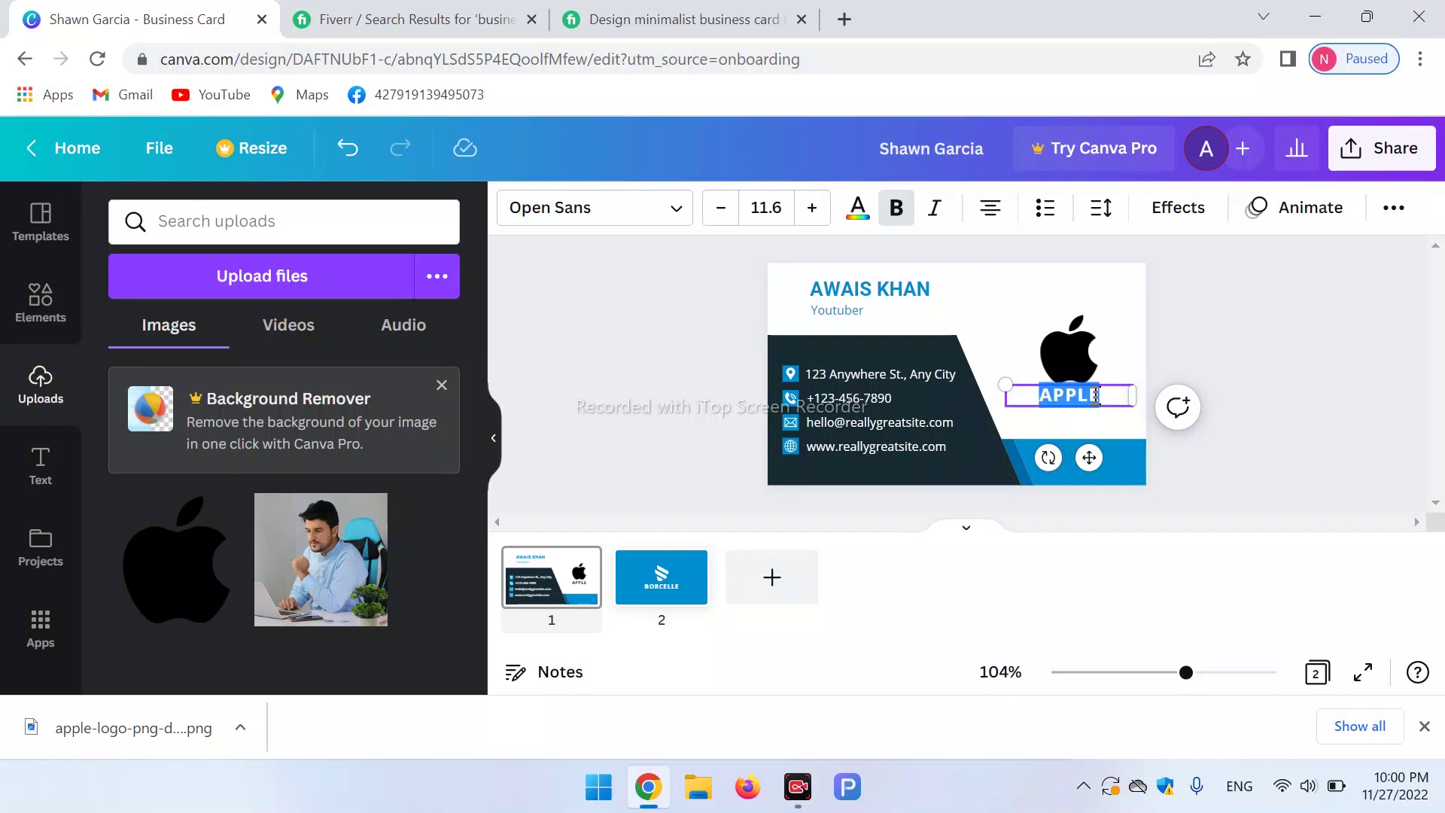
click(1112, 406)
click(1047, 421)
click(1080, 399)
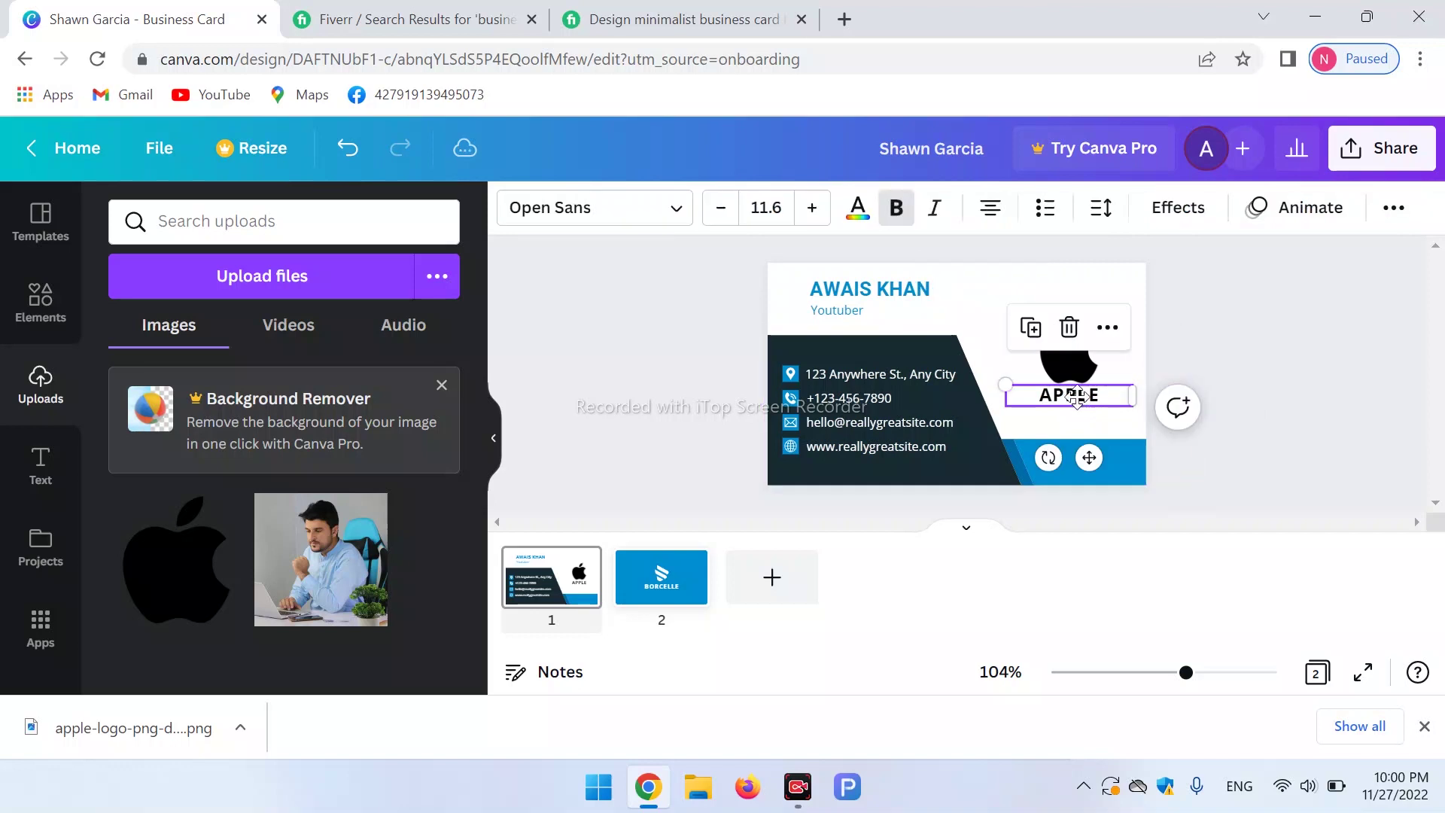
click(991, 364)
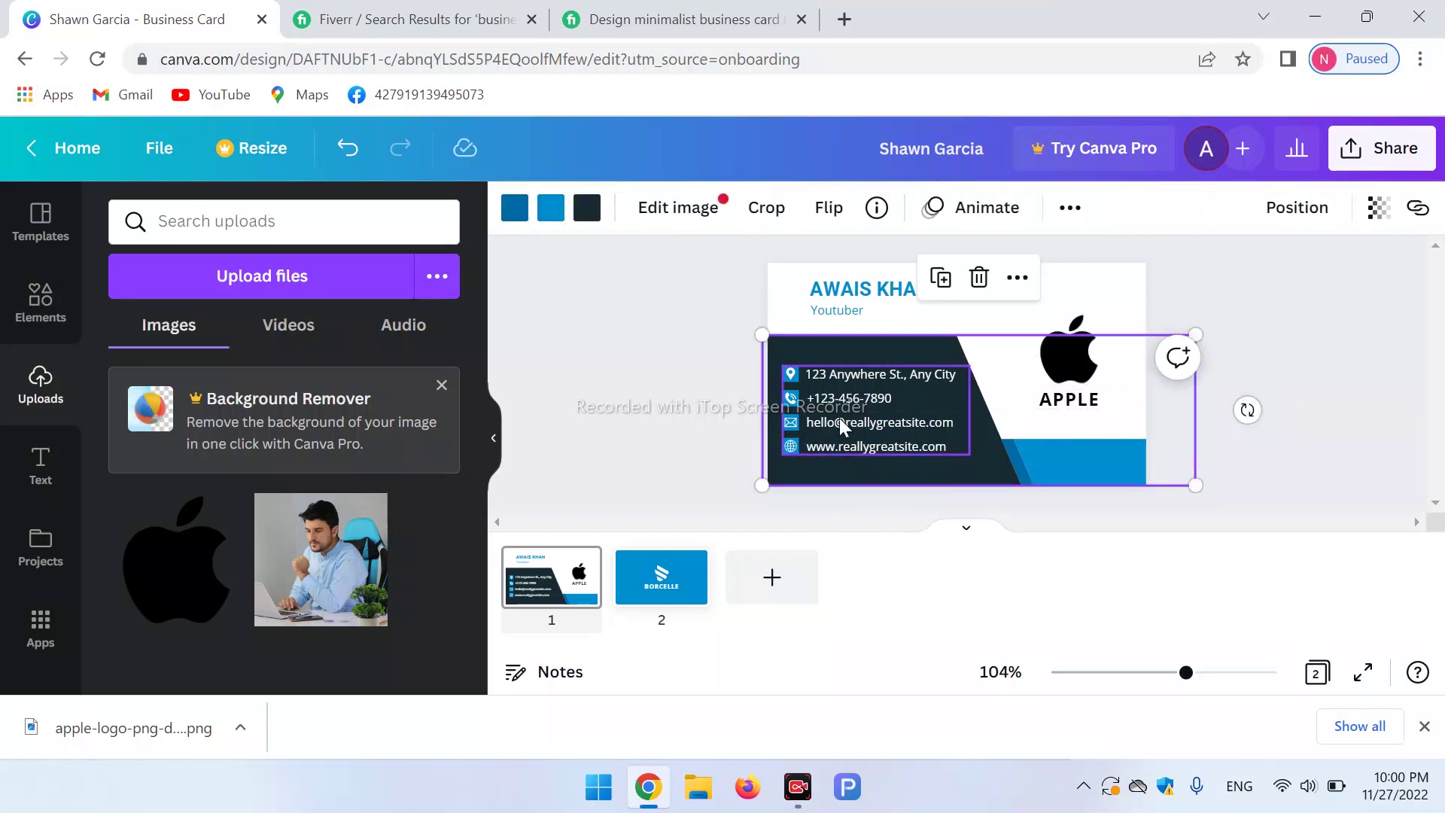
click(1055, 254)
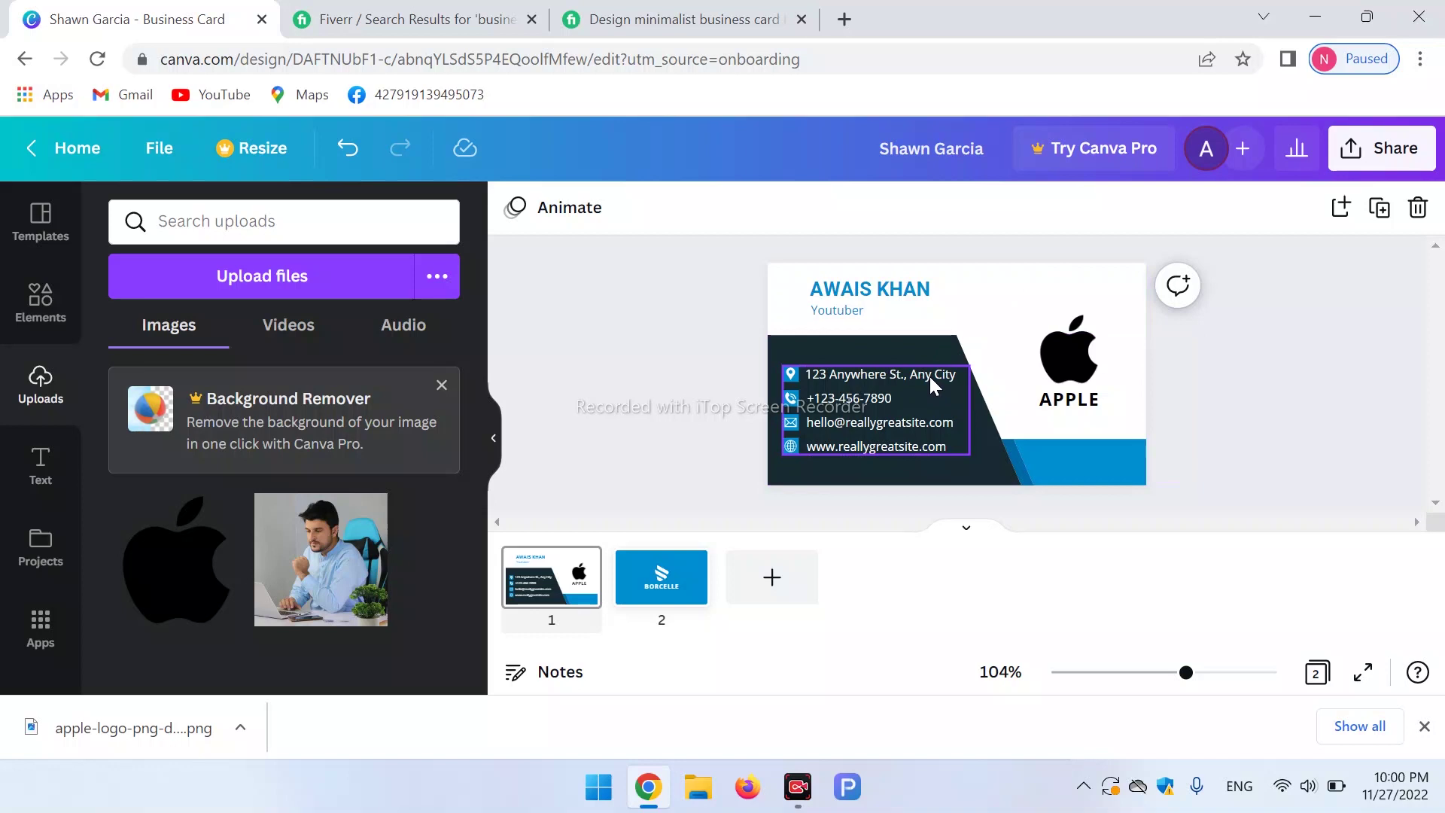
Replace the placeholder address line with the owner's address.
click(844, 372)
click(844, 373)
key(Delete)
key(Delete)
key(Delete)
key(Delete)
key(Delete)
key(Delete)
key(Delete)
key(Delete)
key(Delete)
key(Delete)
key(Delete)
key(Delete)
key(Delete)
key(Delete)
key(Delete)
key(Delete)
key(Delete)
key(Delete)
key(Delete)
key(Delete)
key(Delete)
key(Delete)
key(Delete)
key(Delete)
key(Delete)
key(Delete)
text(Lower Dir Kpk)
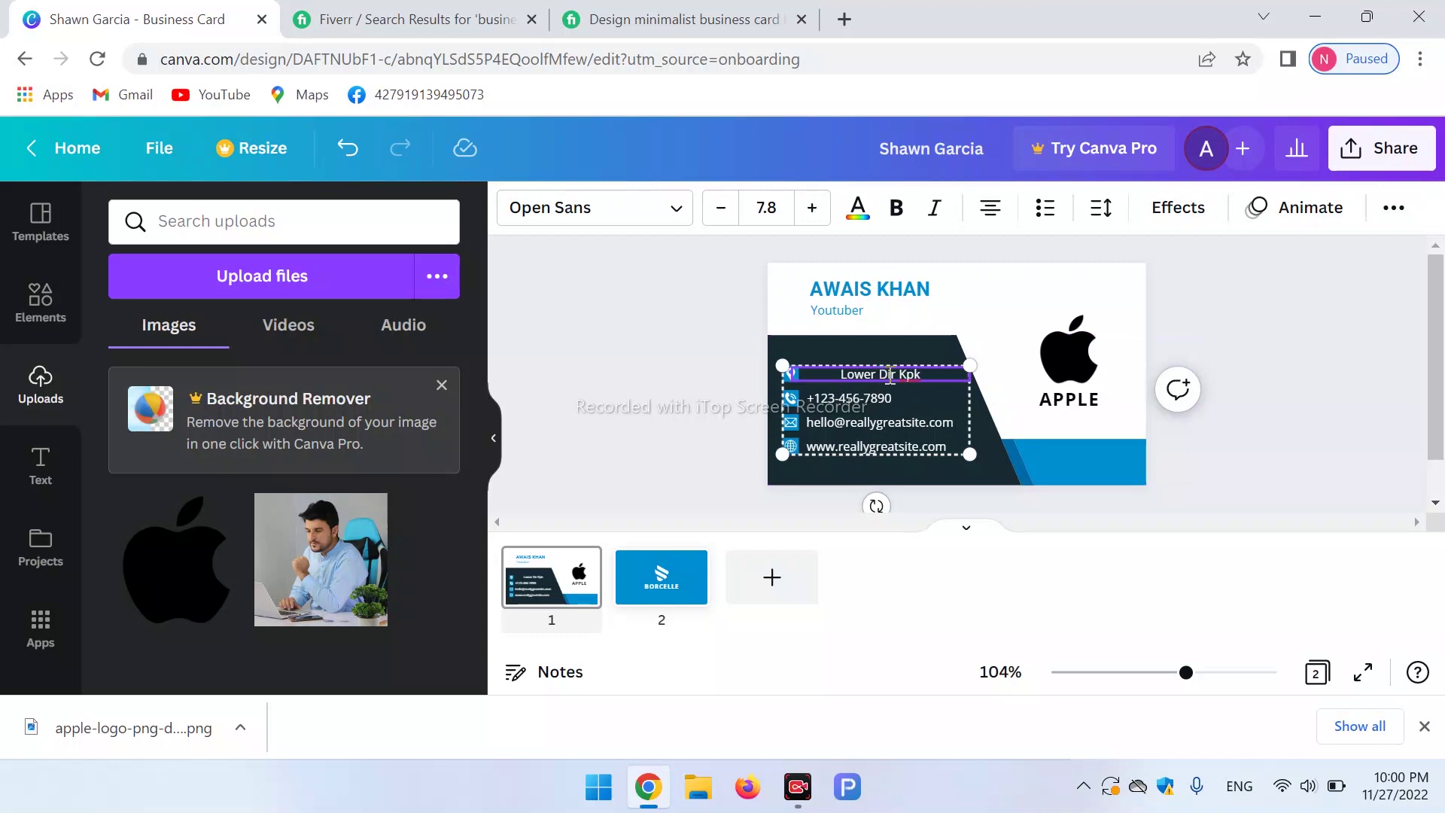
drag(924, 374, 831, 374)
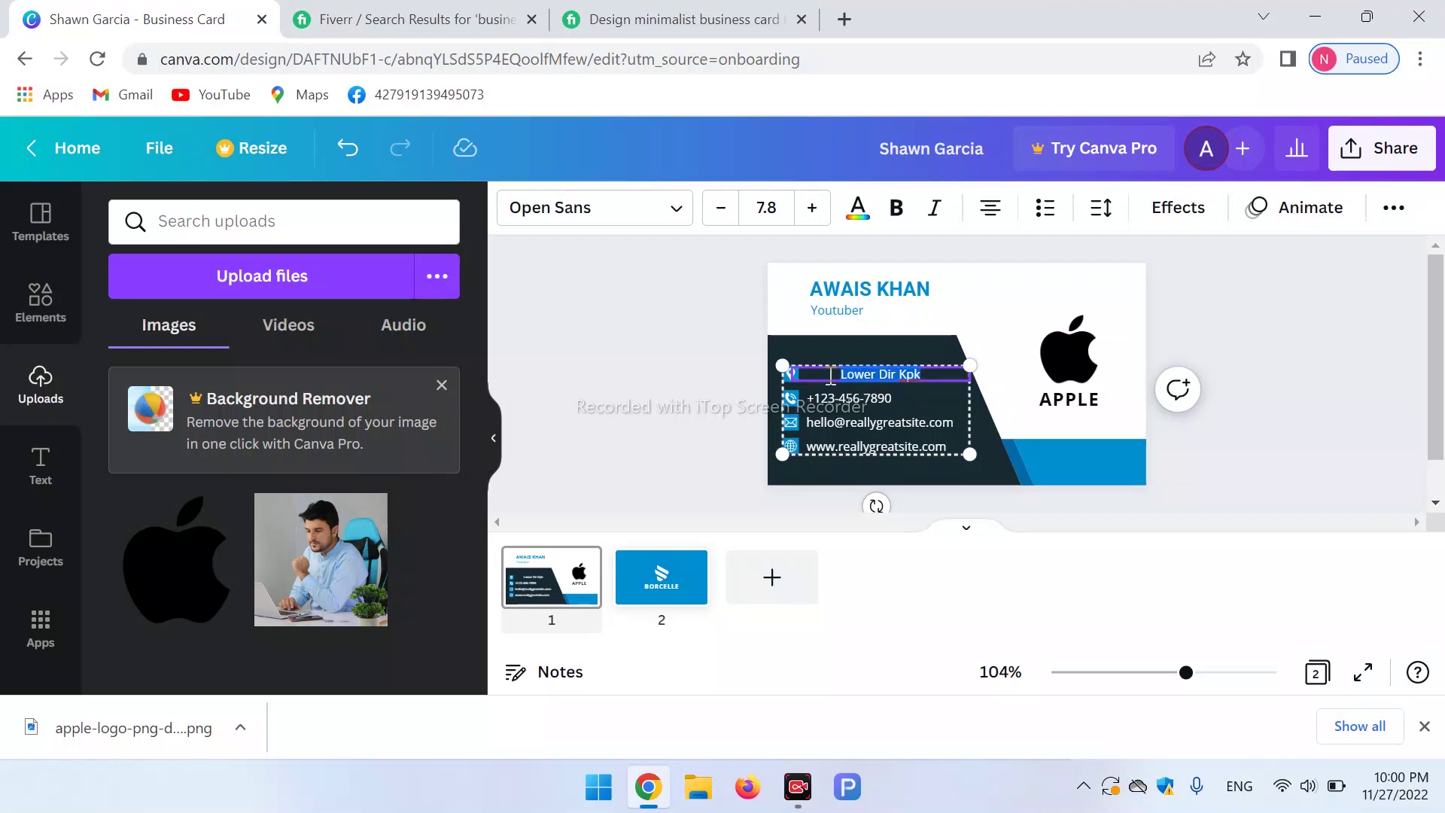
Replace the placeholder phone number with the owner's phone number.
click(830, 398)
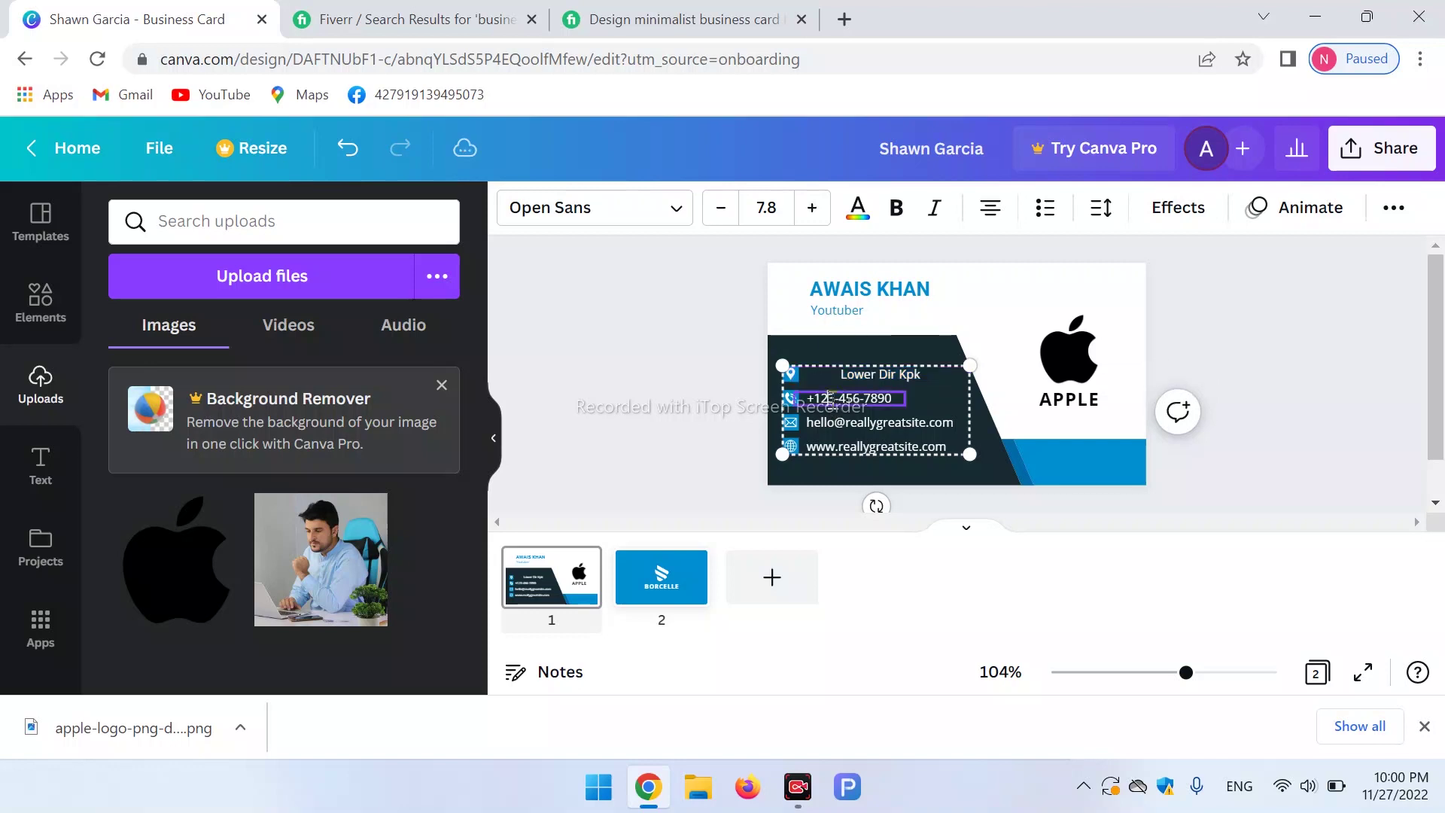
key(Delete)
key(Delete)
key(Delete)
key(Delete)
key(Delete)
key(Delete)
key(Delete)
key(Delete)
key(Delete)
key(Delete)
key(BackSpace)
key(BackSpace)
key(BackSpace)
Replace the placeholder e-mail with the owner's e-mail address.
click(848, 419)
key(Delete)
key(Delete)
key(Delete)
key(Delete)
key(Delete)
key(Delete)
key(Delete)
key(Delete)
key(Delete)
key(Delete)
key(Delete)
key(Delete)
key(Delete)
key(Delete)
key(Delete)
key(Delete)
key(Delete)
key(Delete)
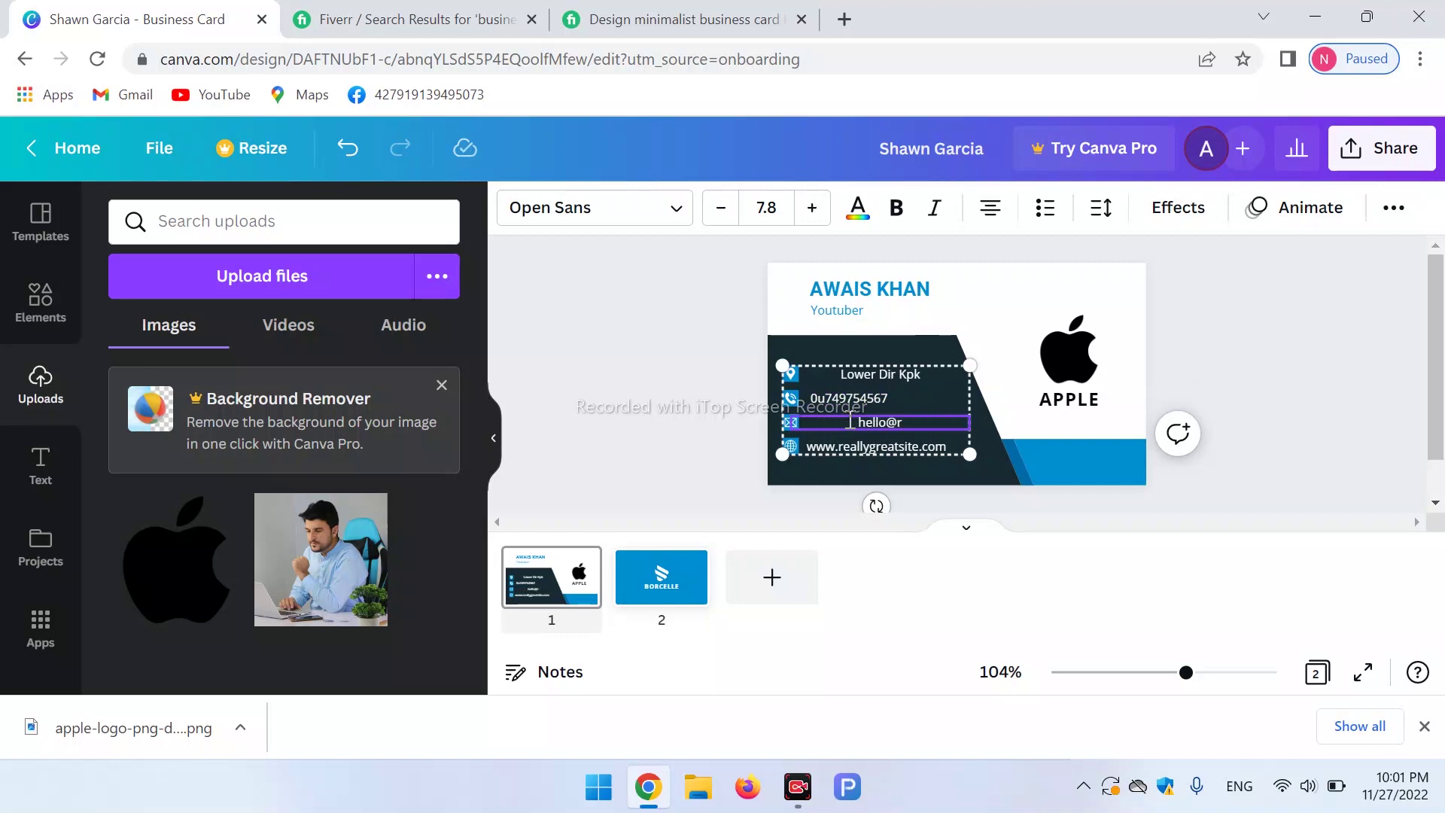
key(BackSpace)
key(BackSpace)
key(BackSpace)
key(BackSpace)
key(BackSpace)
key(BackSpace)
key(BackSpace)
text(vjvjvs sbjbvjbvvsdjh)
drag(944, 422, 794, 415)
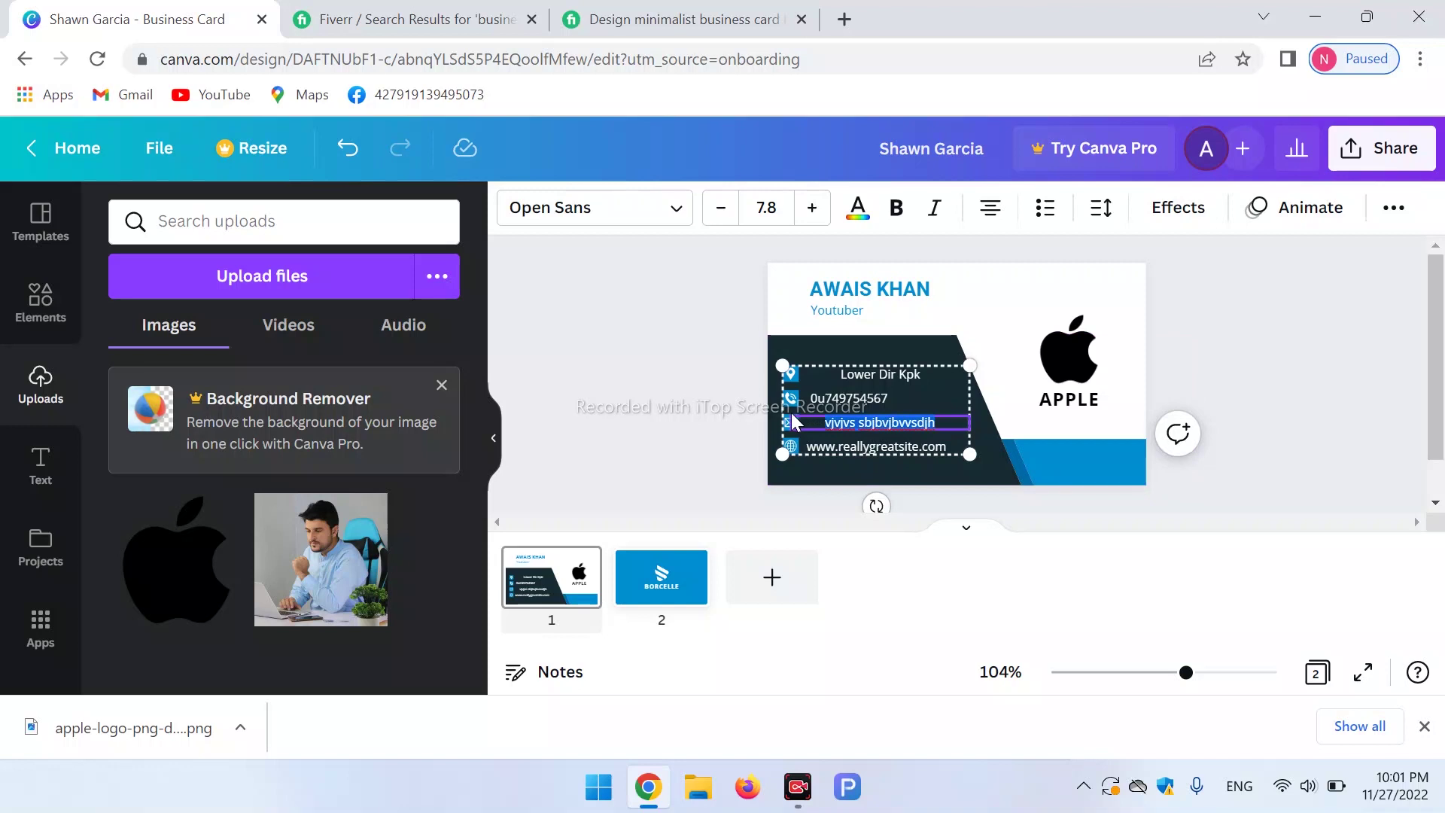
text(the)
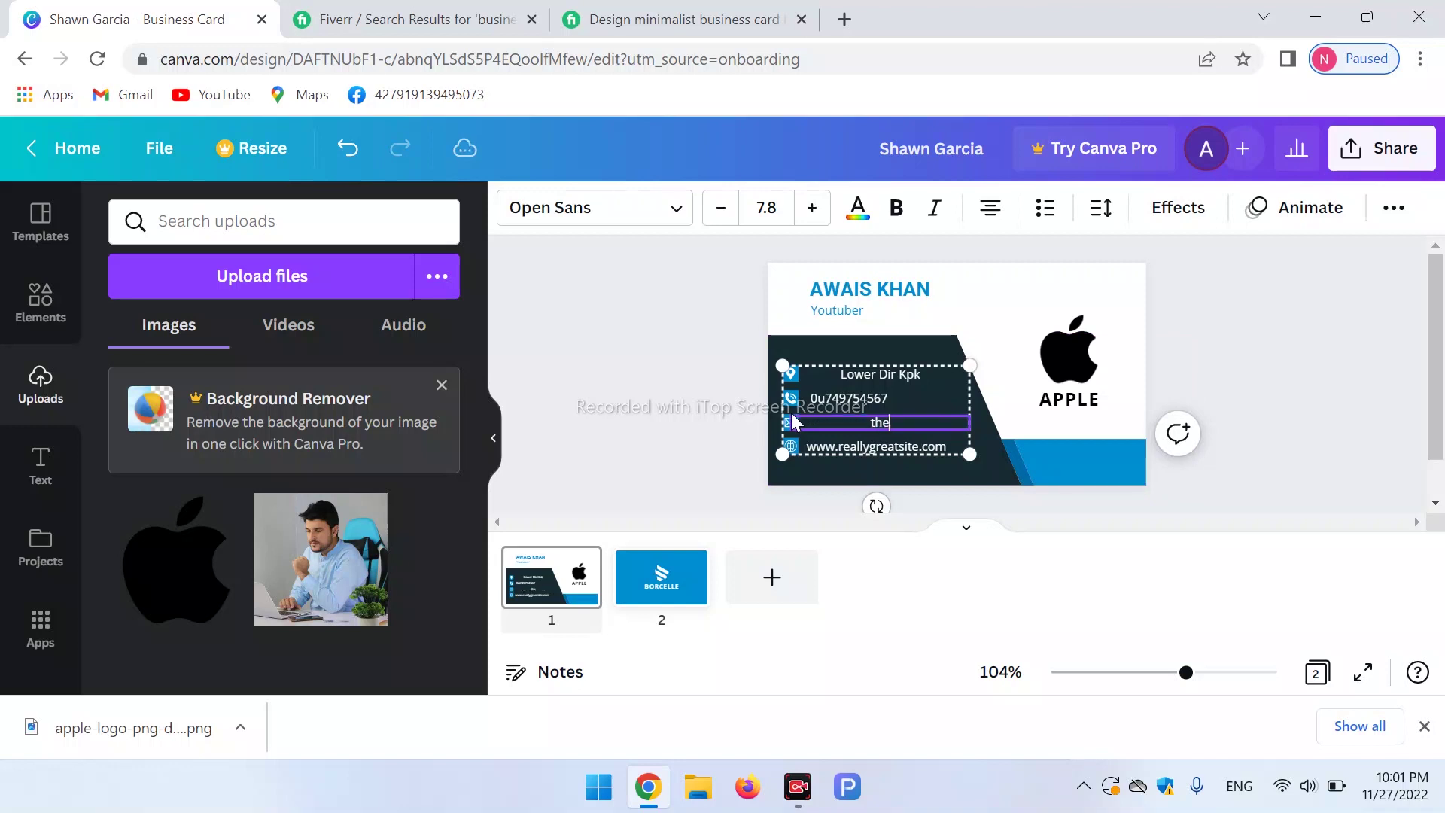
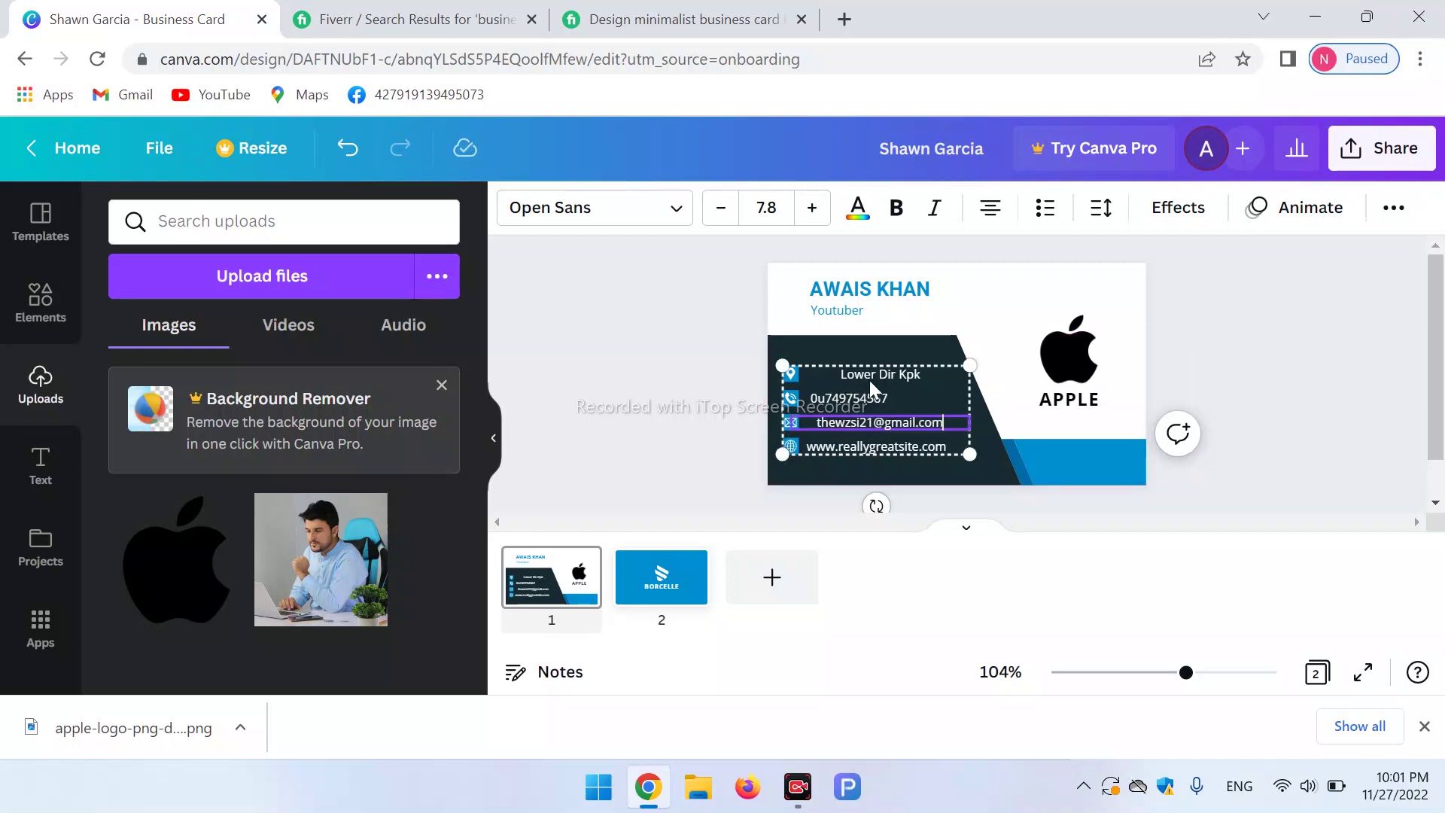
Nudge the contact block slightly right and append the country to the address line.
click(852, 395)
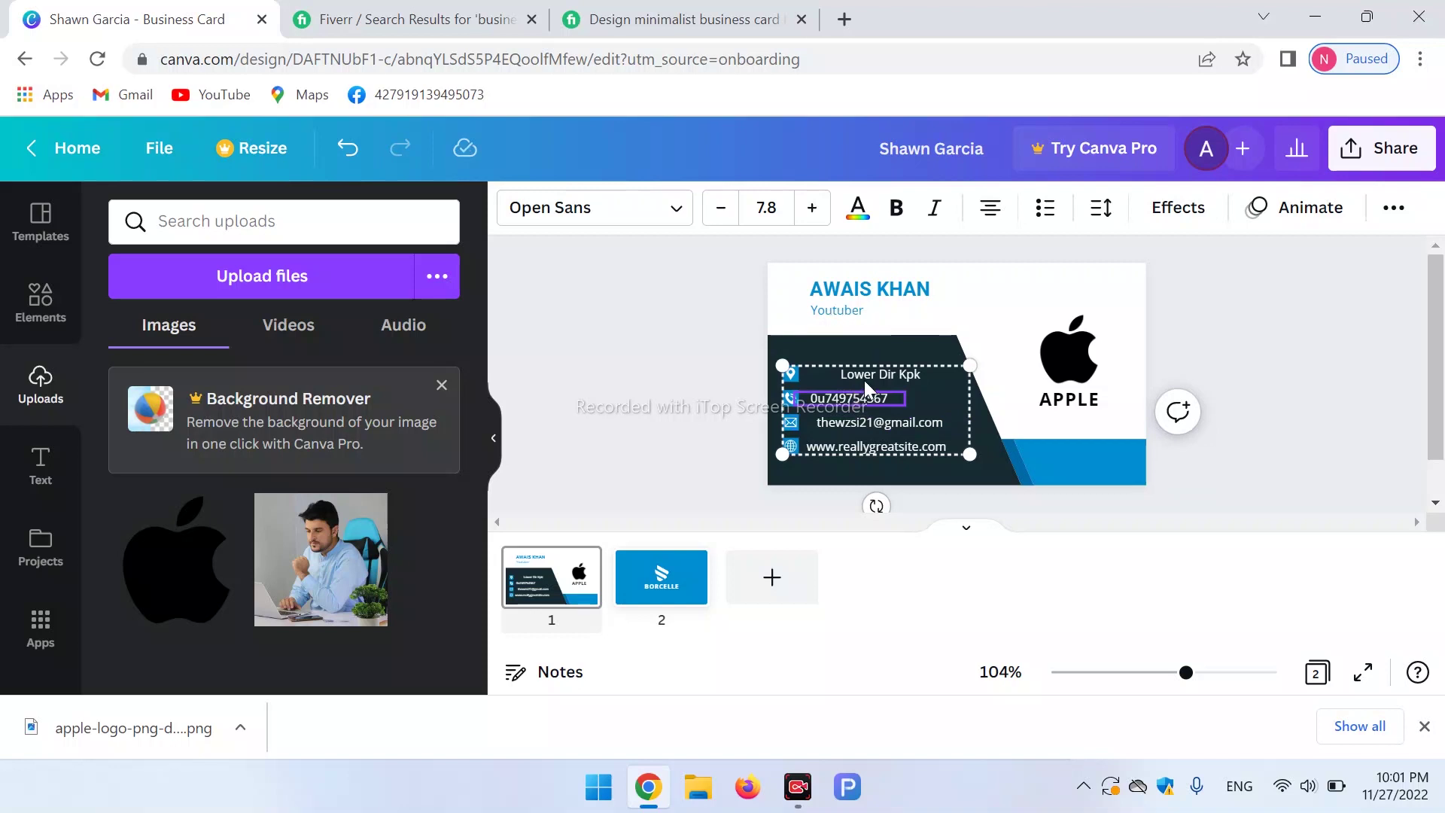
drag(864, 373, 872, 374)
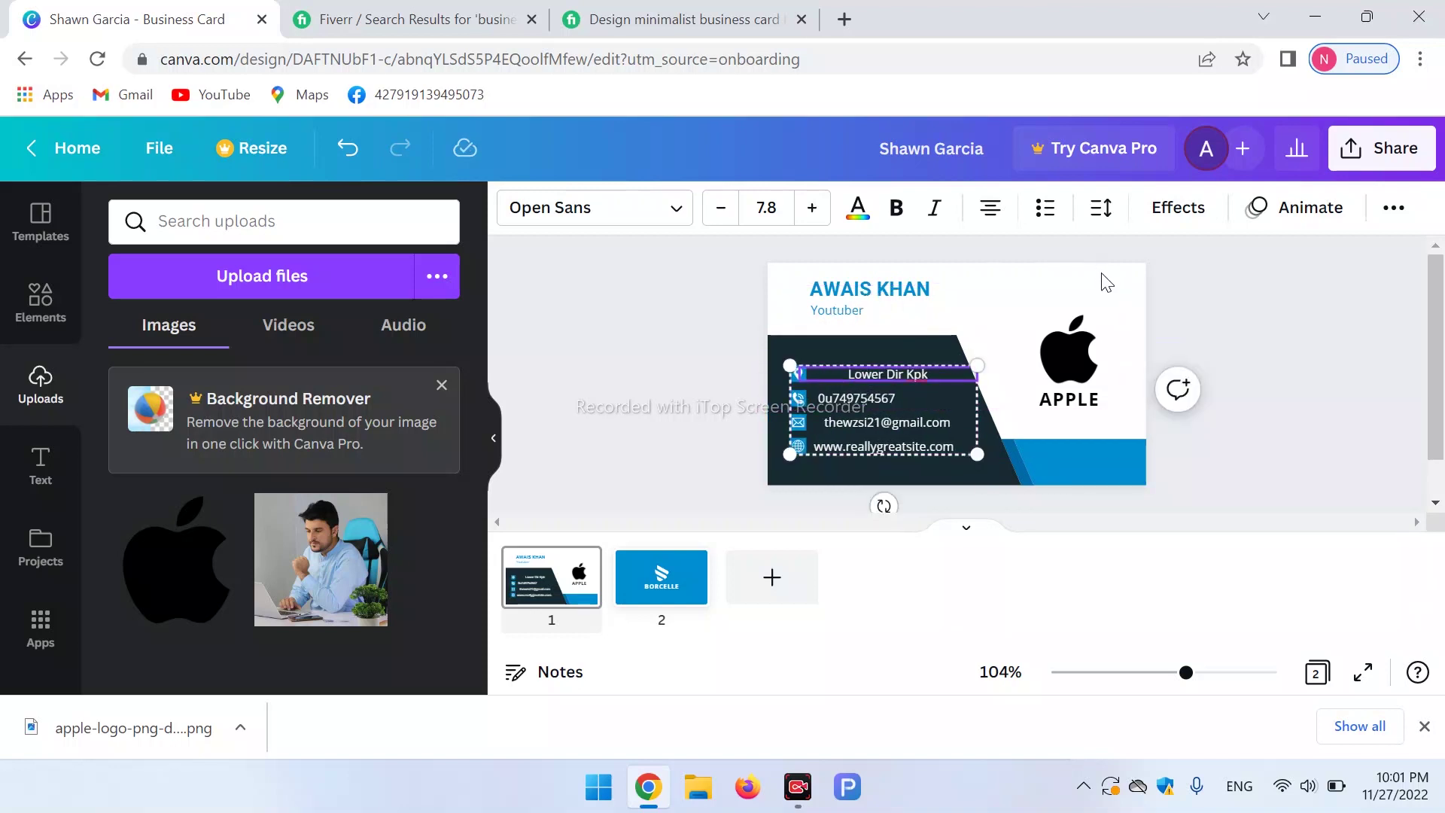
click(943, 374)
text(pakistan)
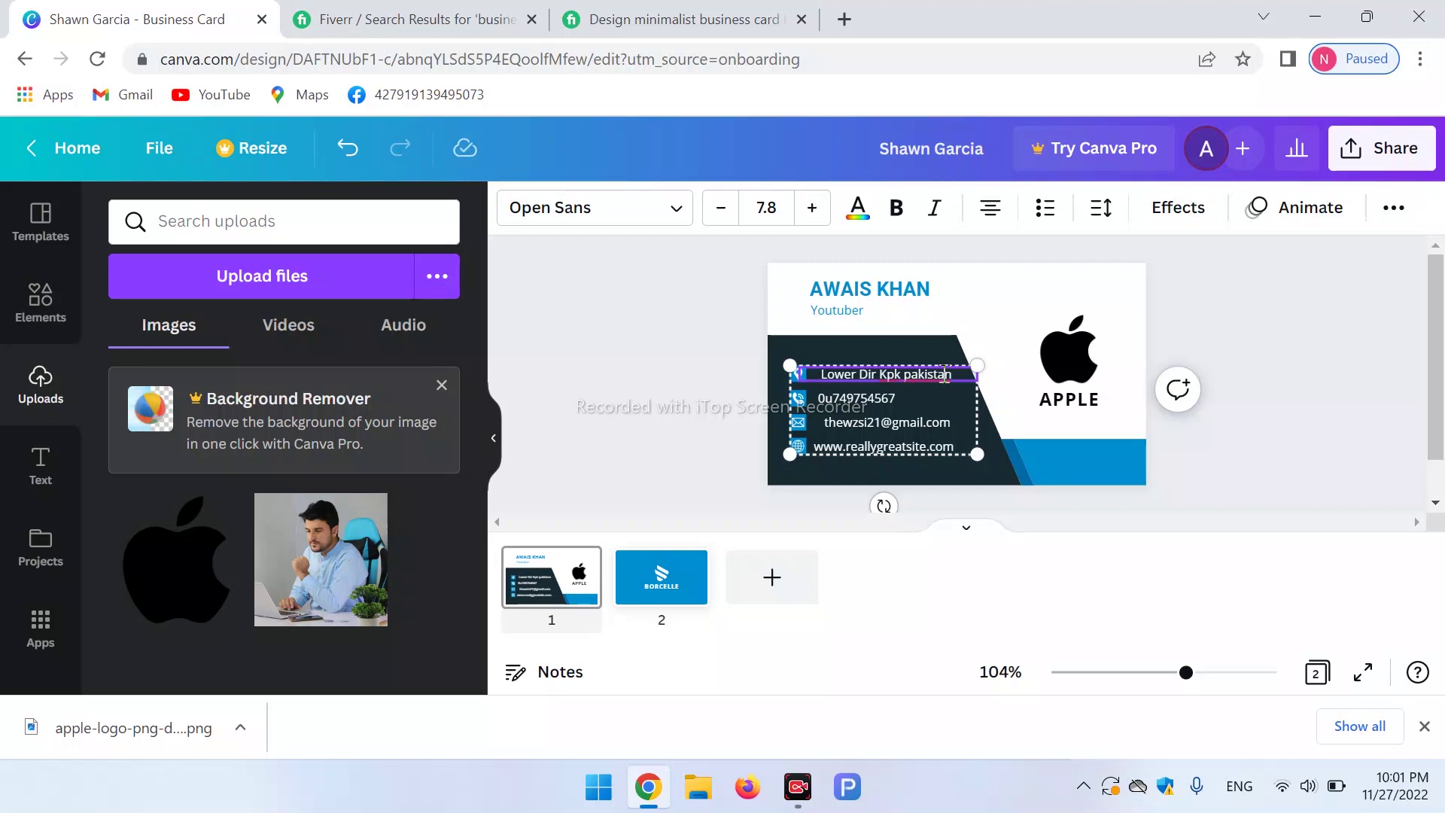
text( ok)
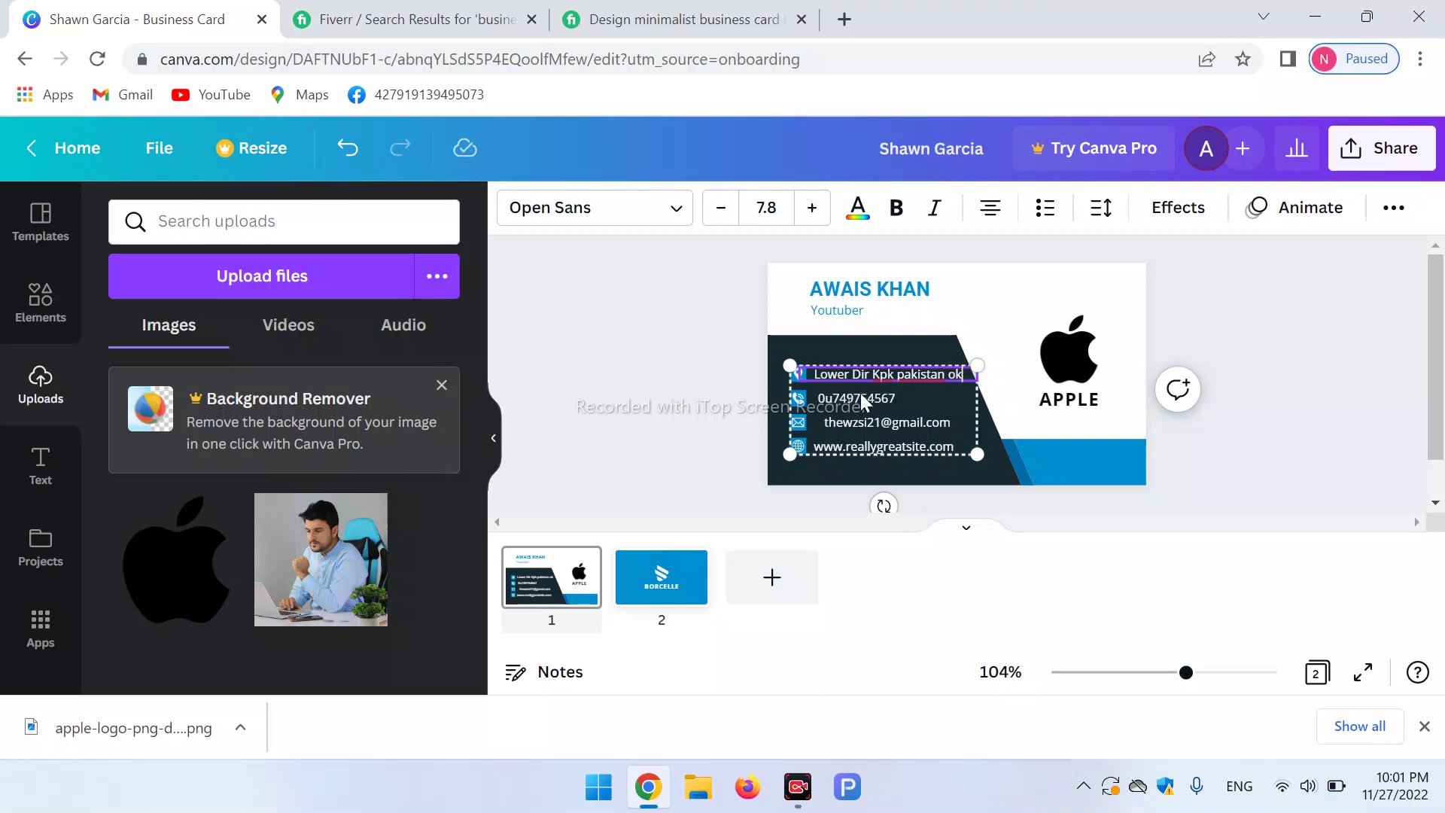
click(828, 394)
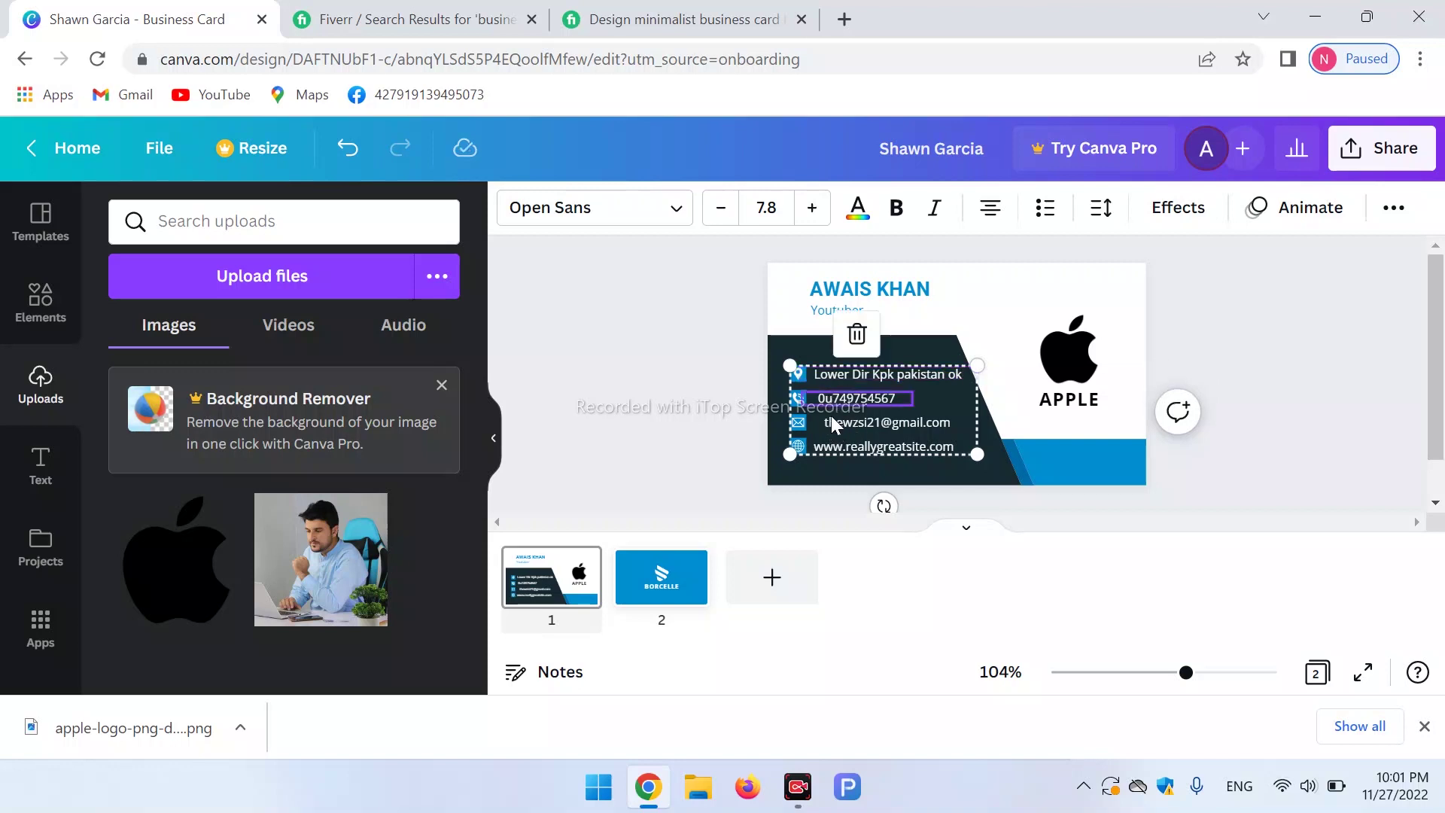
Retype the website line with the owner's own website address.
click(832, 421)
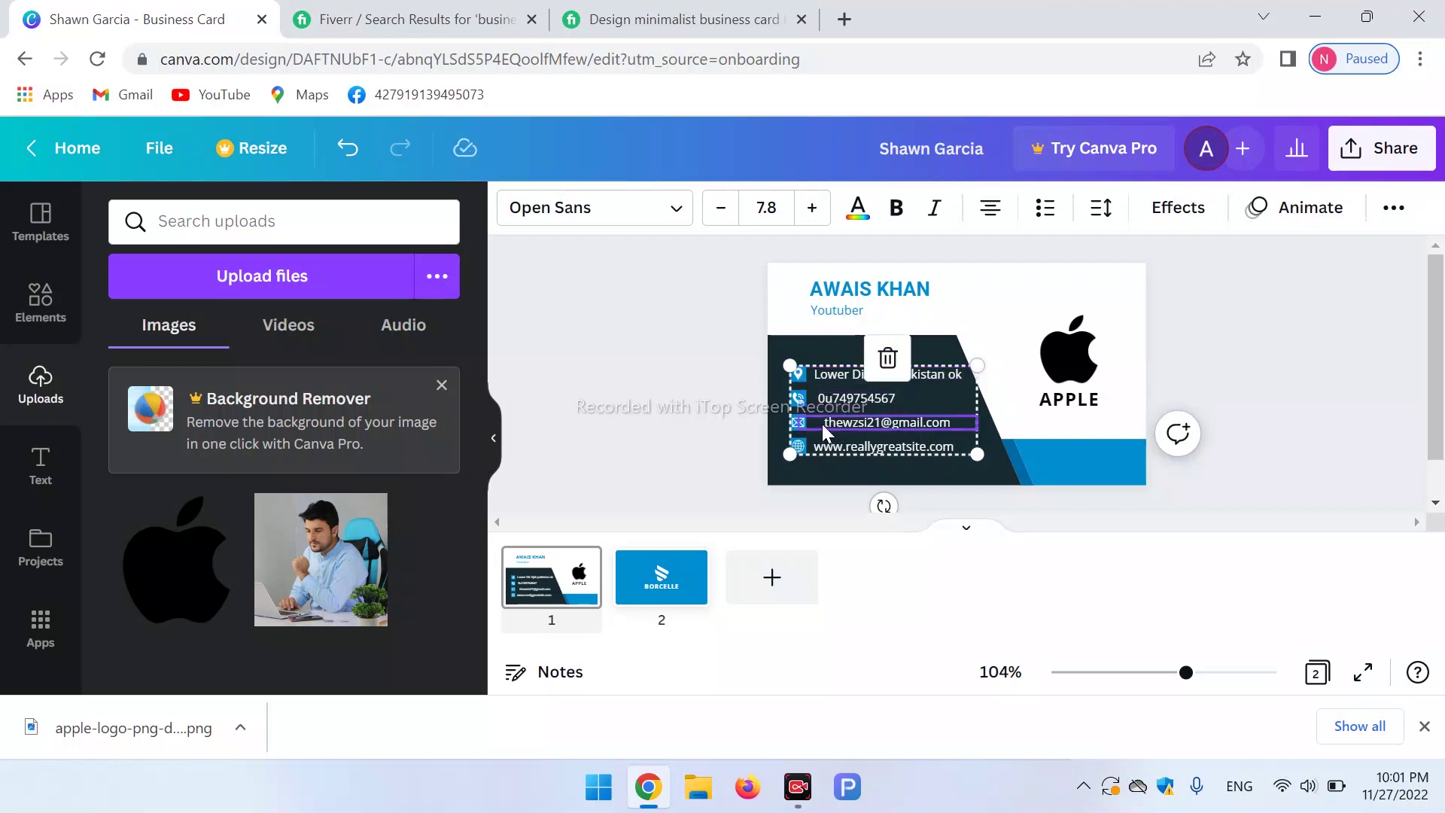
double_click(821, 422)
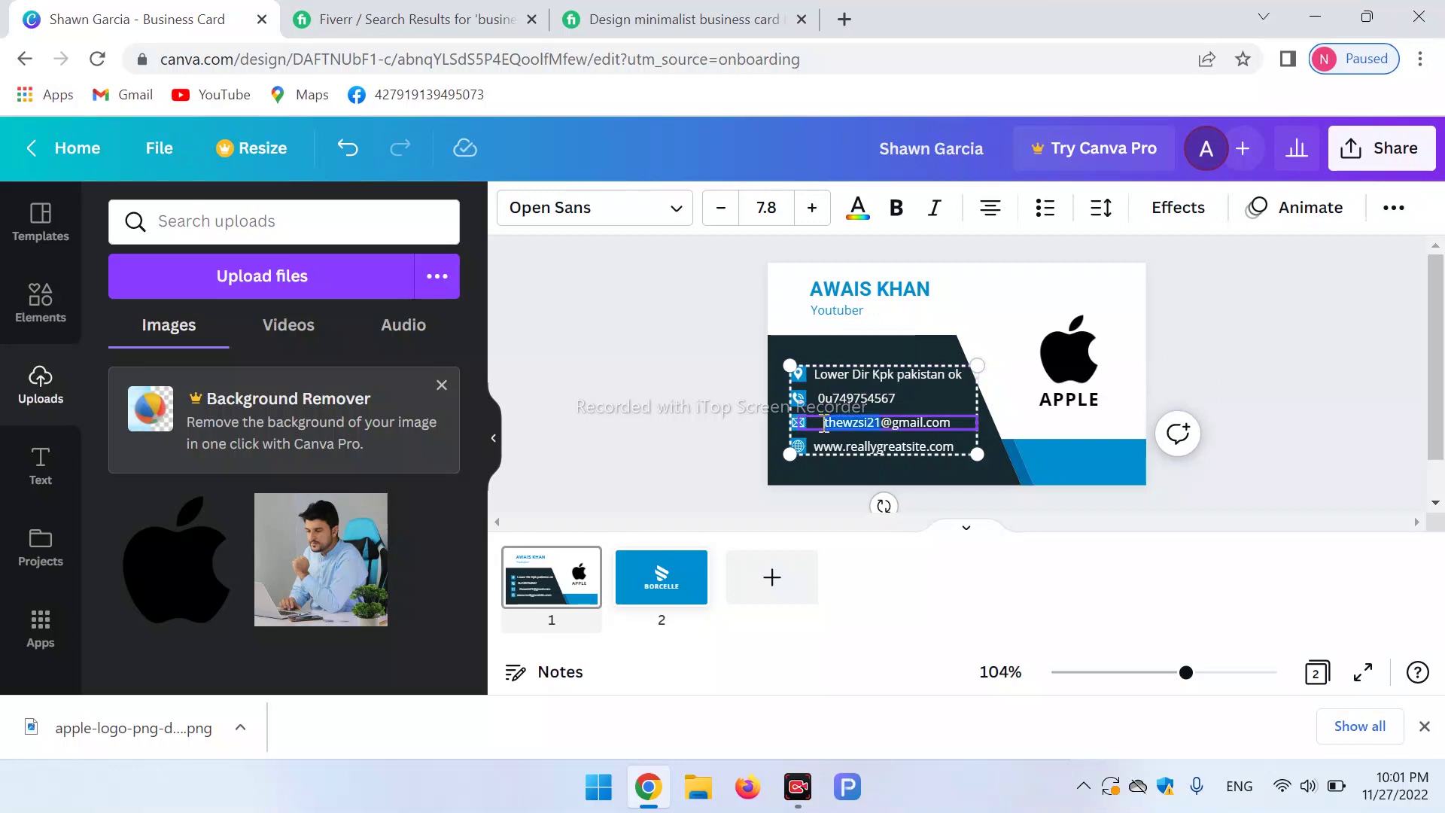
click(824, 424)
click(865, 448)
click(865, 448)
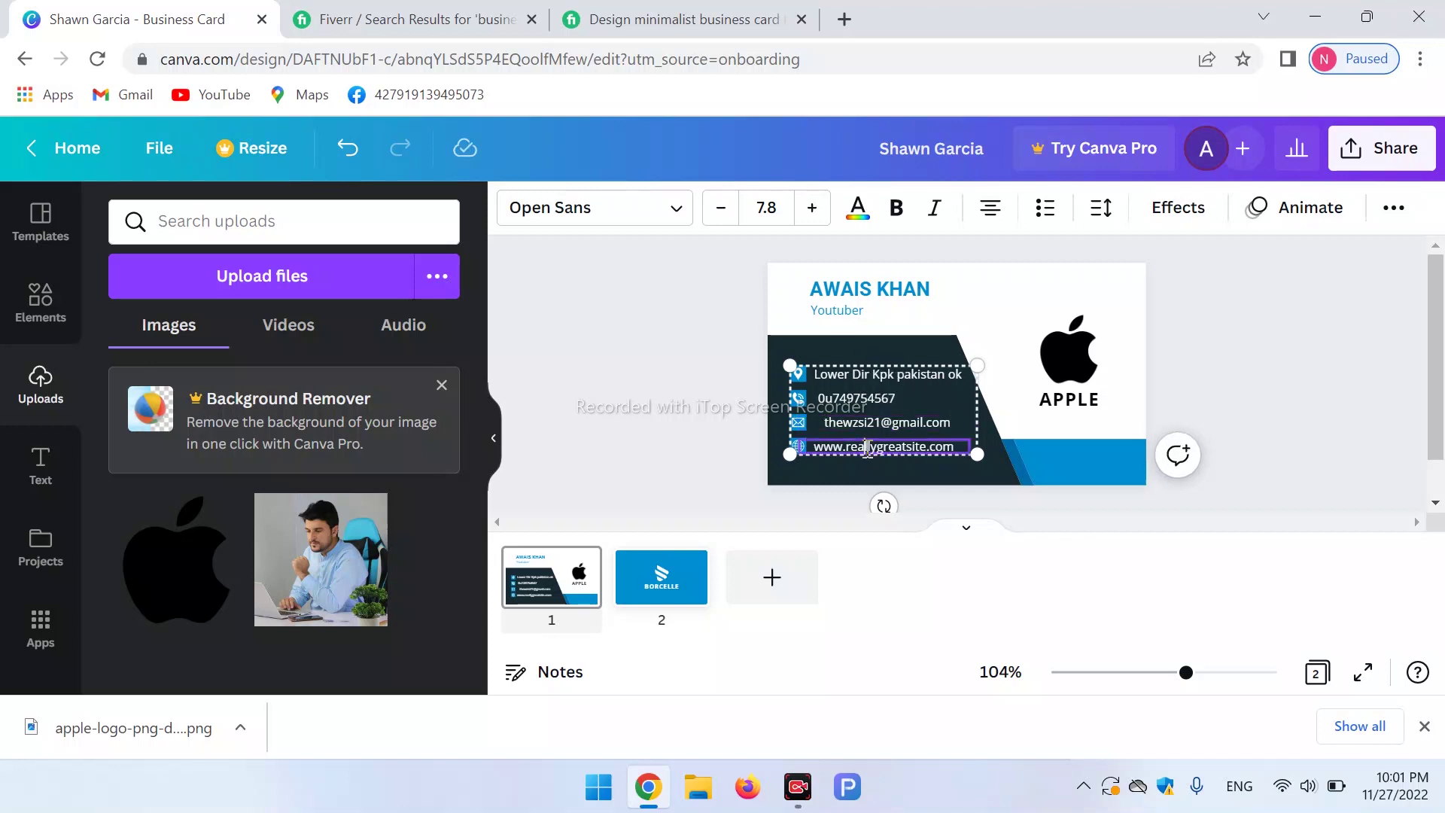
key(BackSpace)
key(BackSpace)
key(BackSpace)
key(BackSpace)
key(BackSpace)
key(BackSpace)
key(BackSpace)
key(BackSpace)
key(BackSpace)
key(BackSpace)
key(BackSpace)
key(BackSpace)
key(BackSpace)
key(BackSpace)
key(BackSpace)
key(BackSpace)
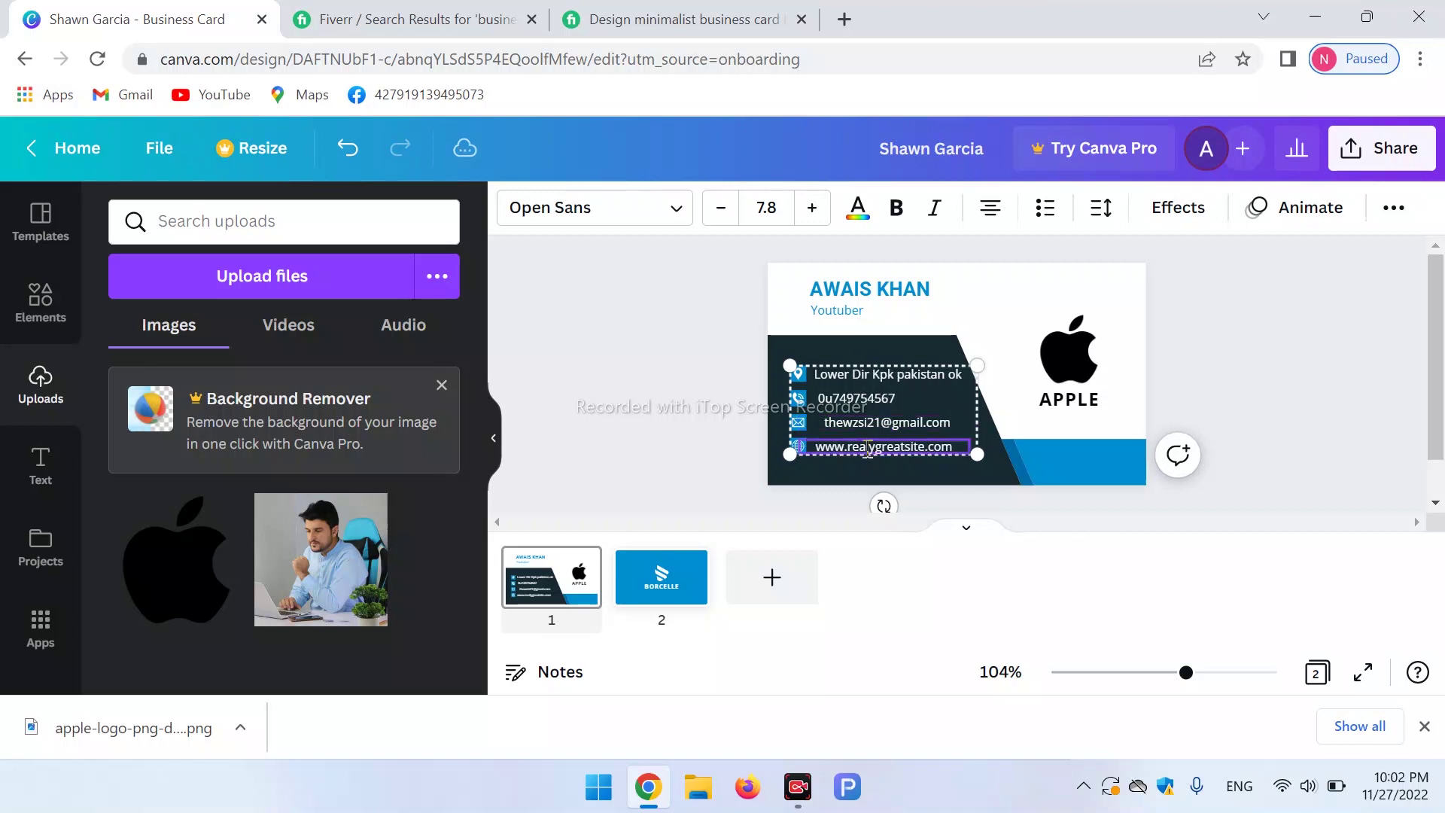
text(b)
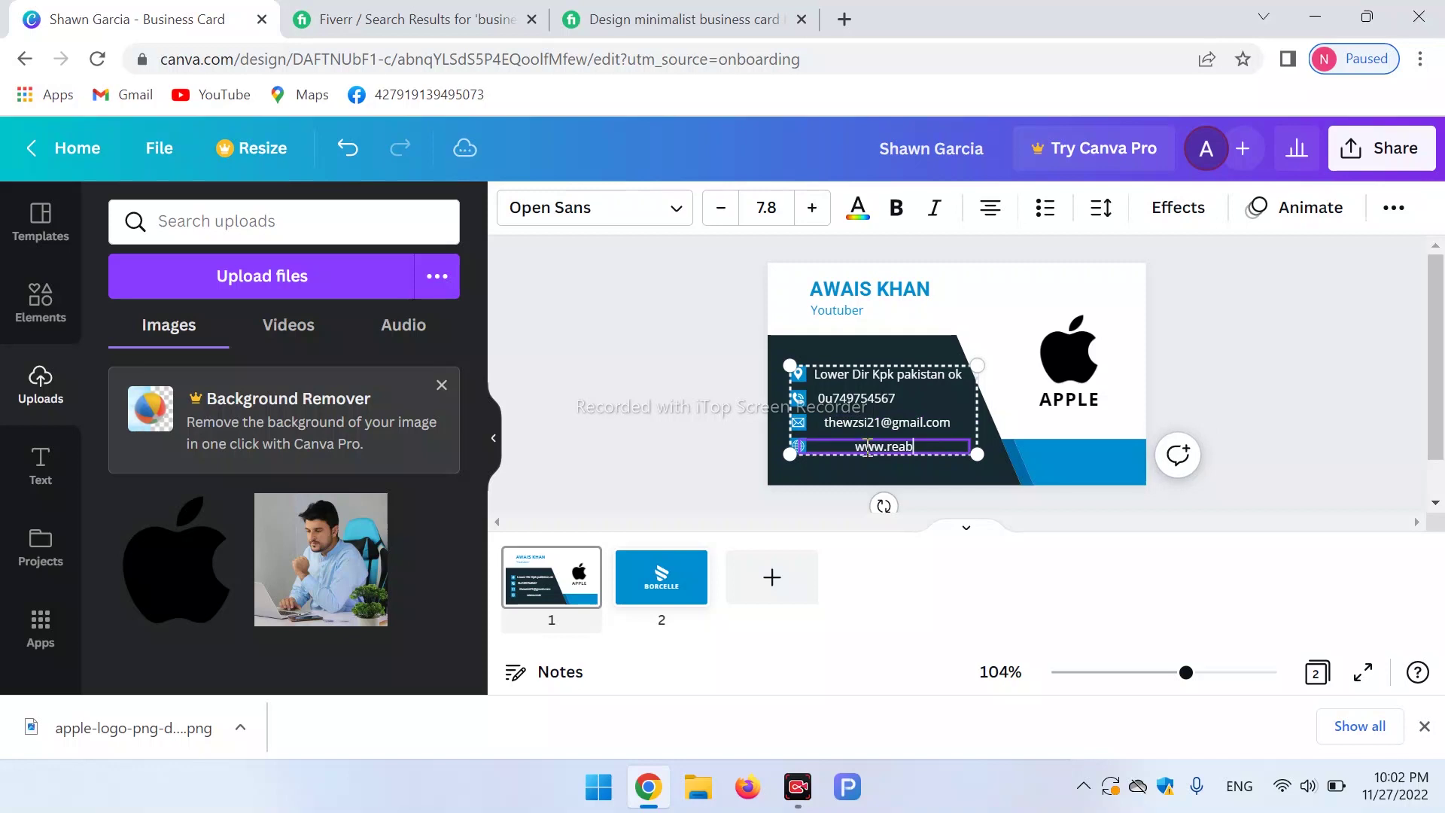
text(fjjfgguyfggf)
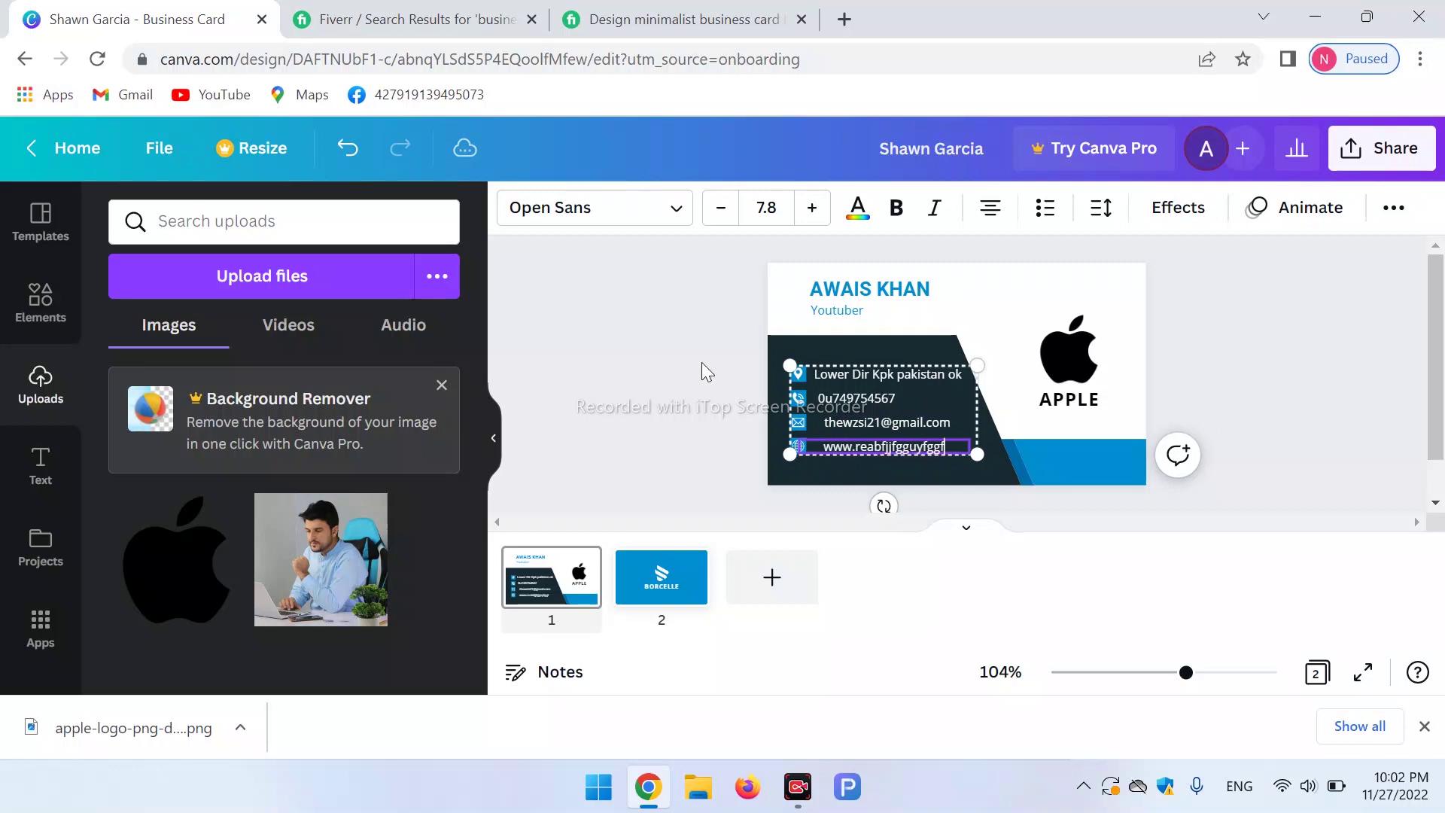
text(.com)
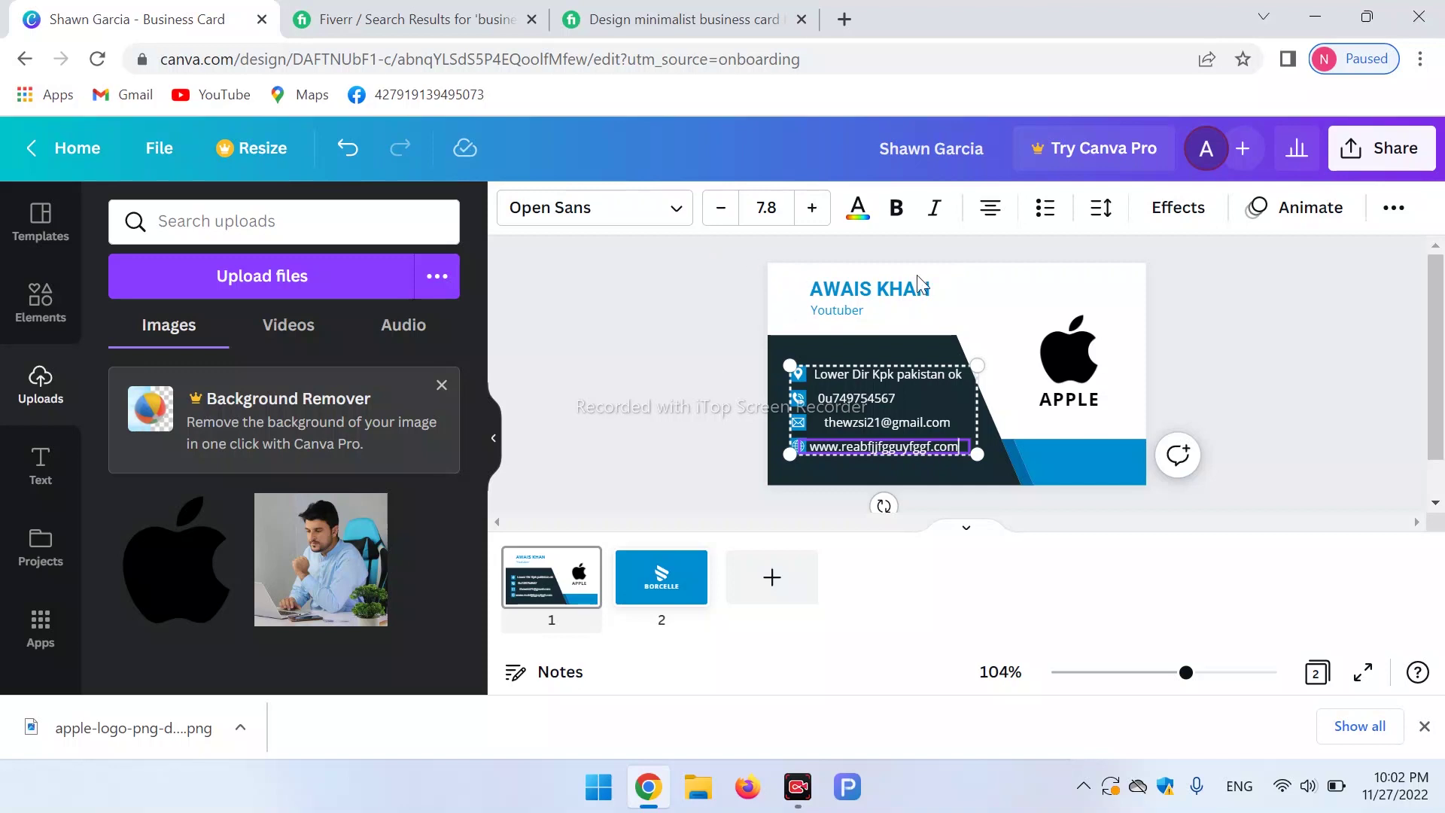
Go to the card's back on page 2 and delete the BORCELLE logo.
click(973, 295)
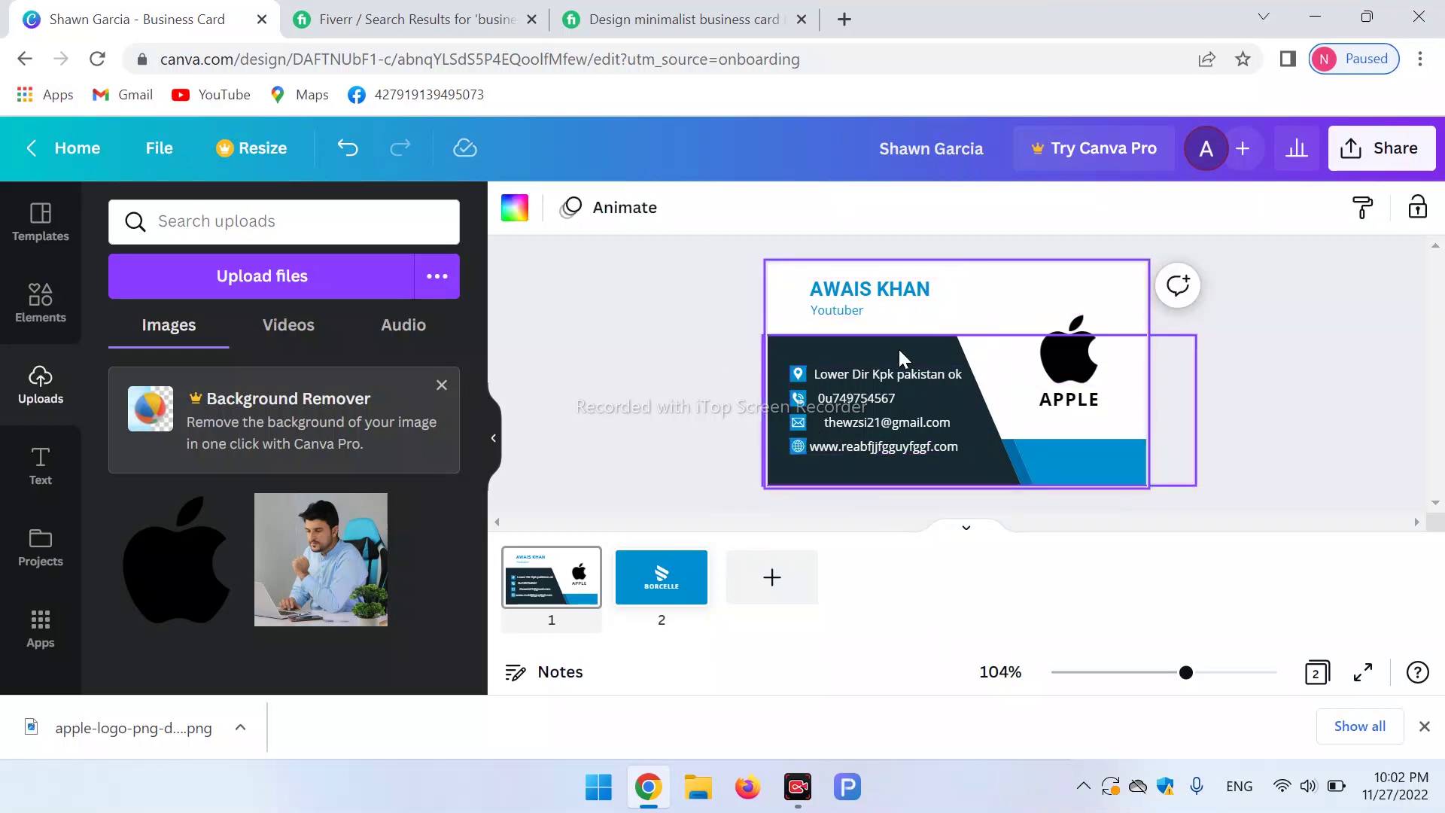
click(674, 608)
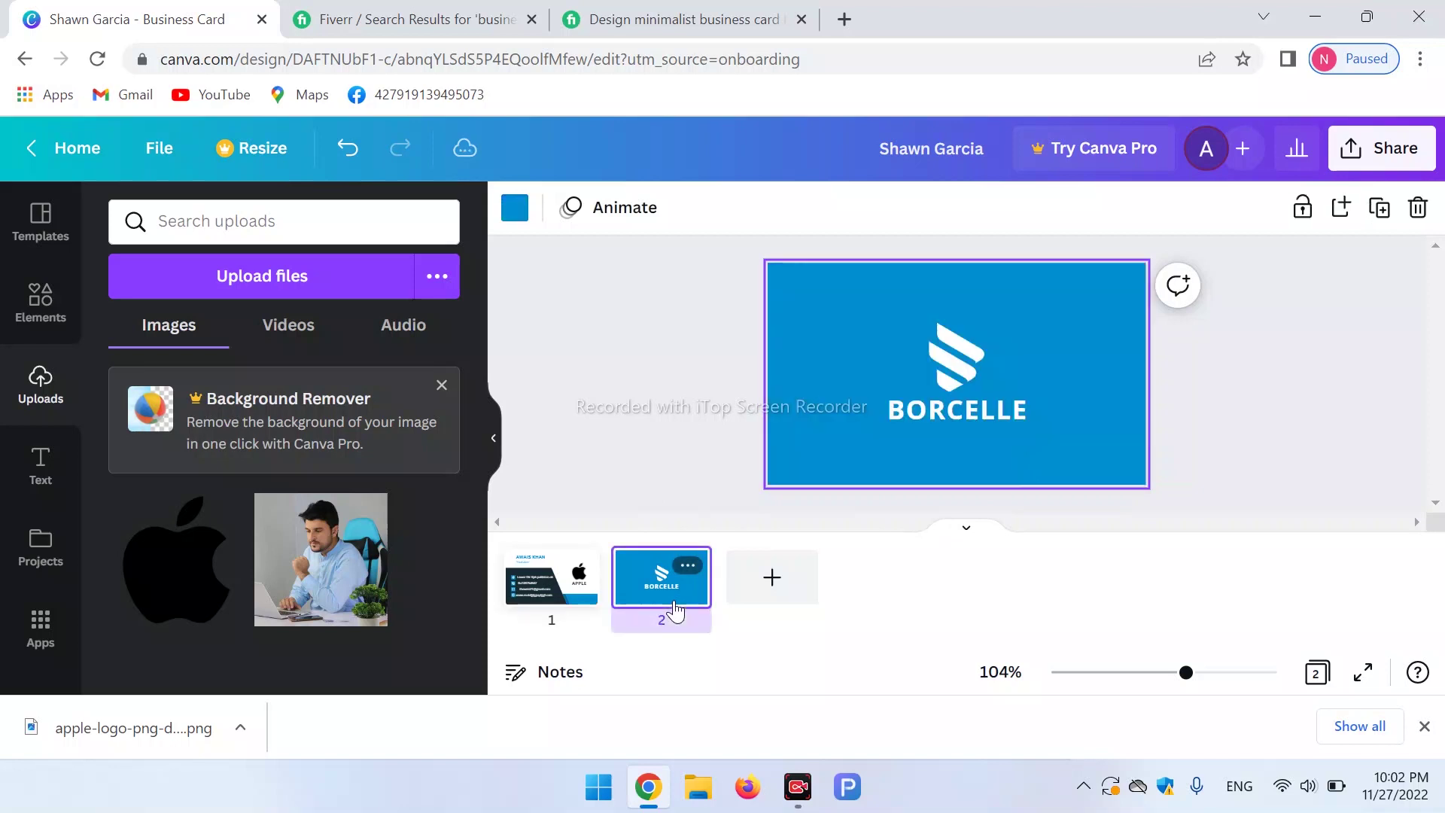
double_click(955, 349)
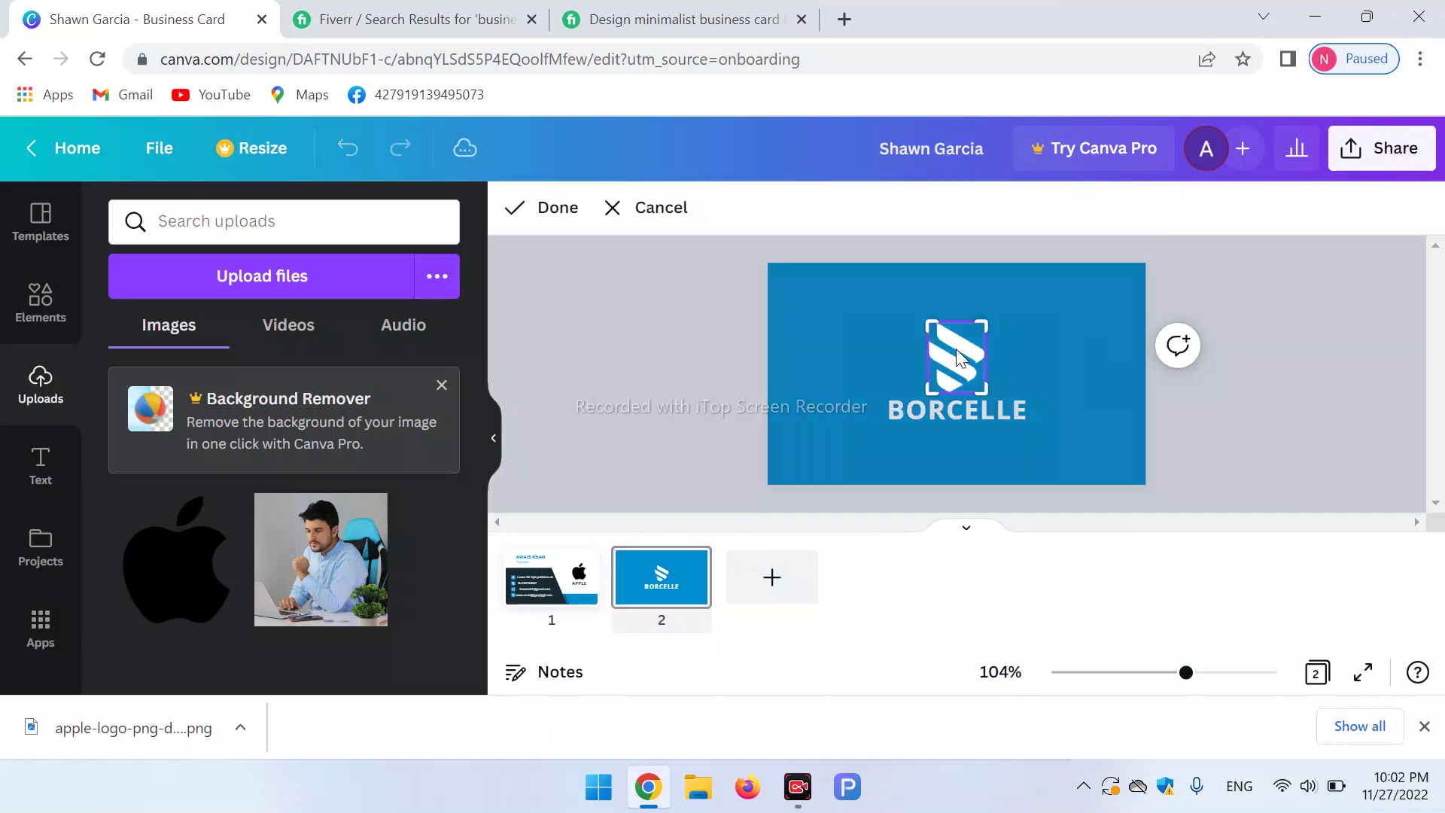
key(Delete)
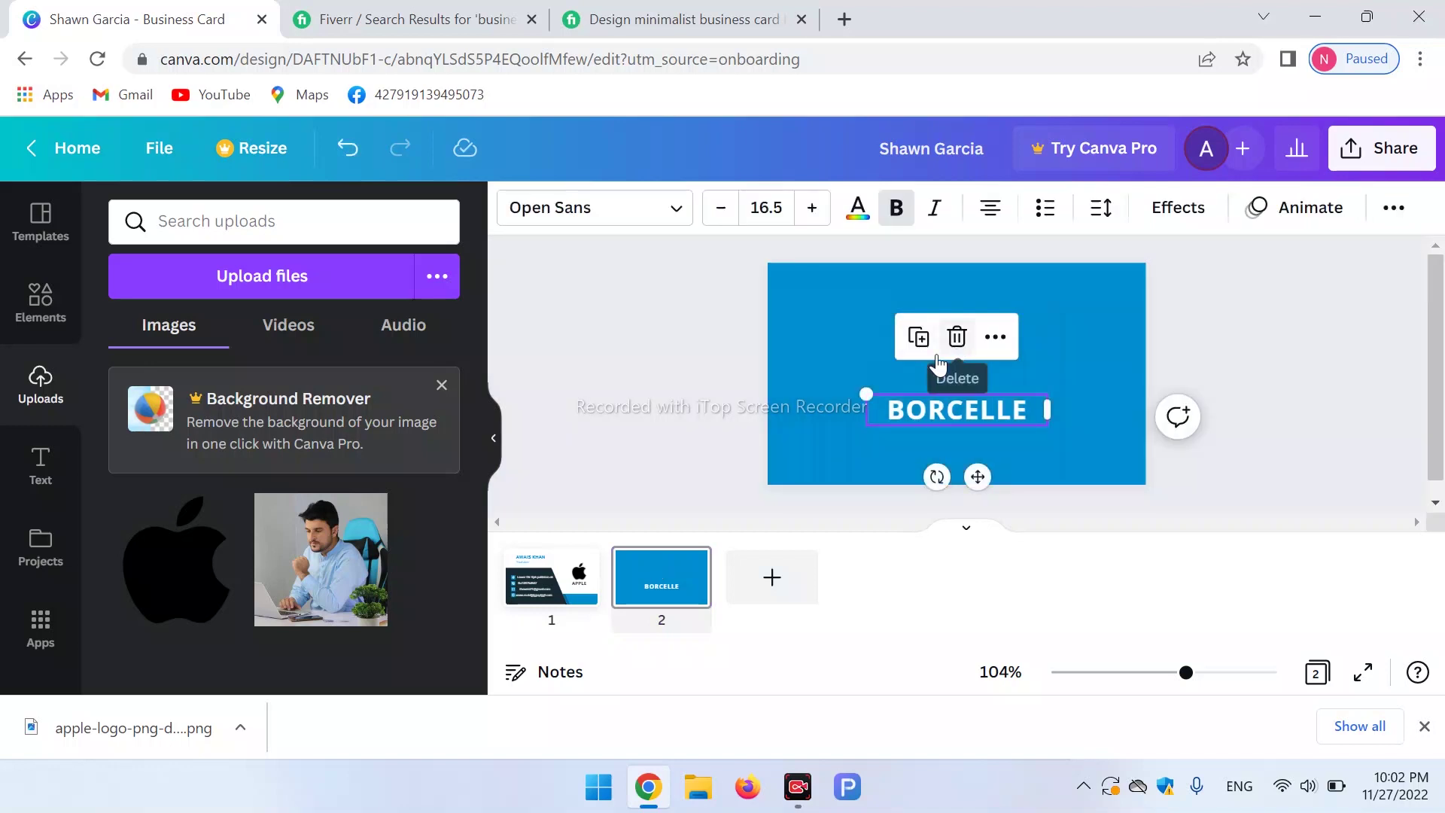
Make the apple image fill the blue background and delete the BORCELLE name.
drag(203, 579, 988, 333)
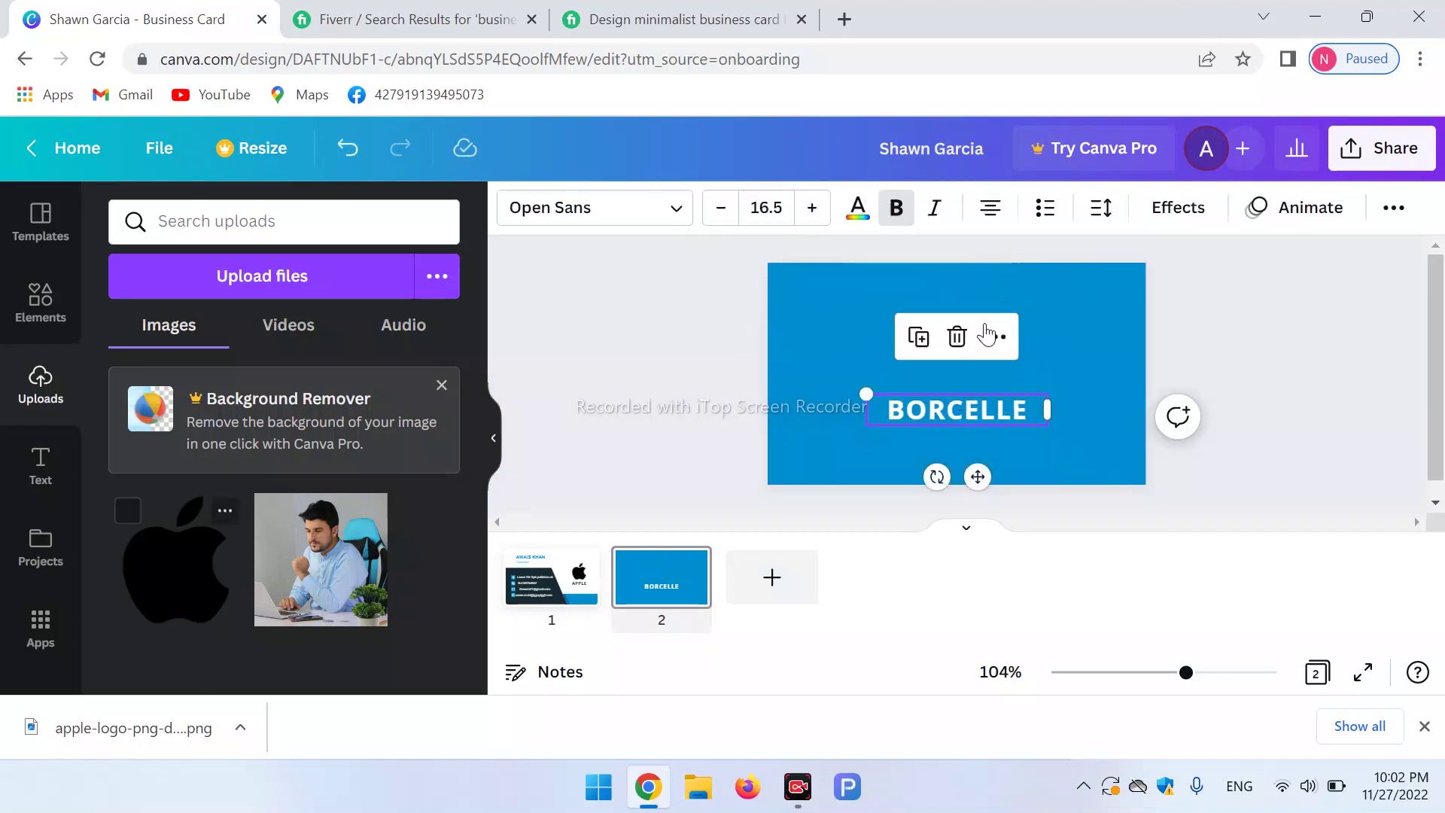
click(1045, 323)
drag(200, 568, 870, 284)
key(Delete)
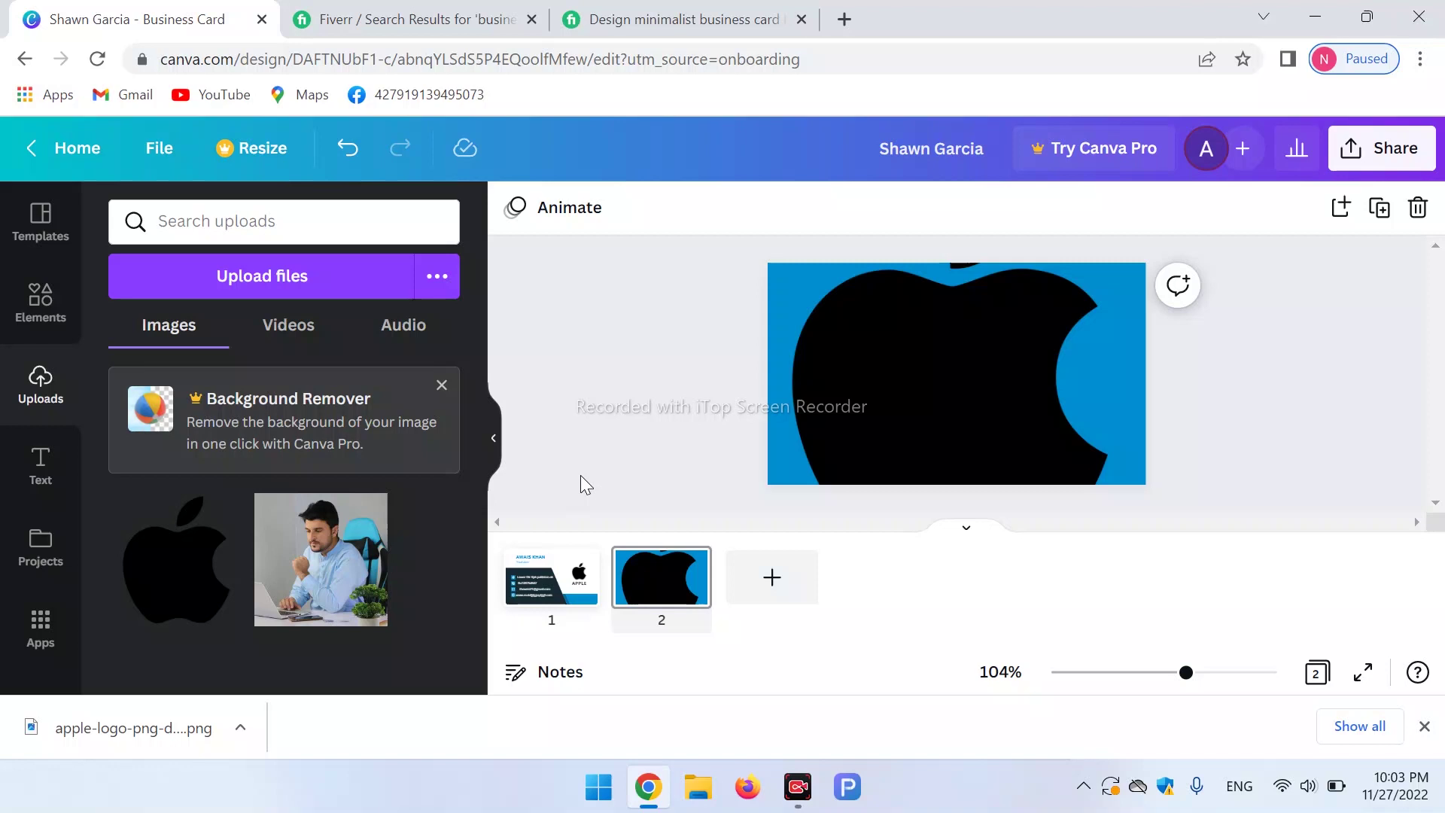
Add a new white text box on the card's back for the Apple heading.
click(41, 474)
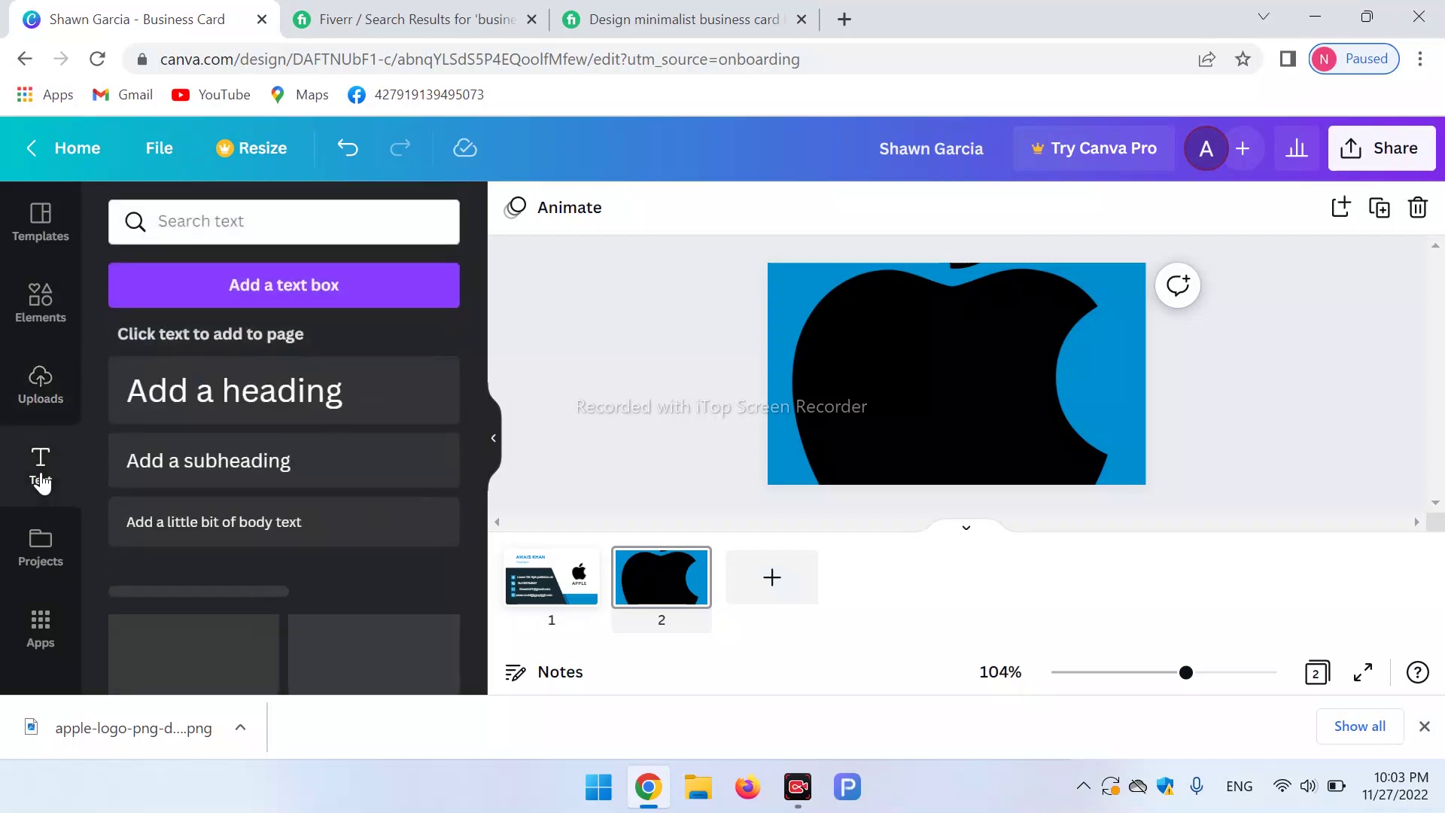
click(272, 289)
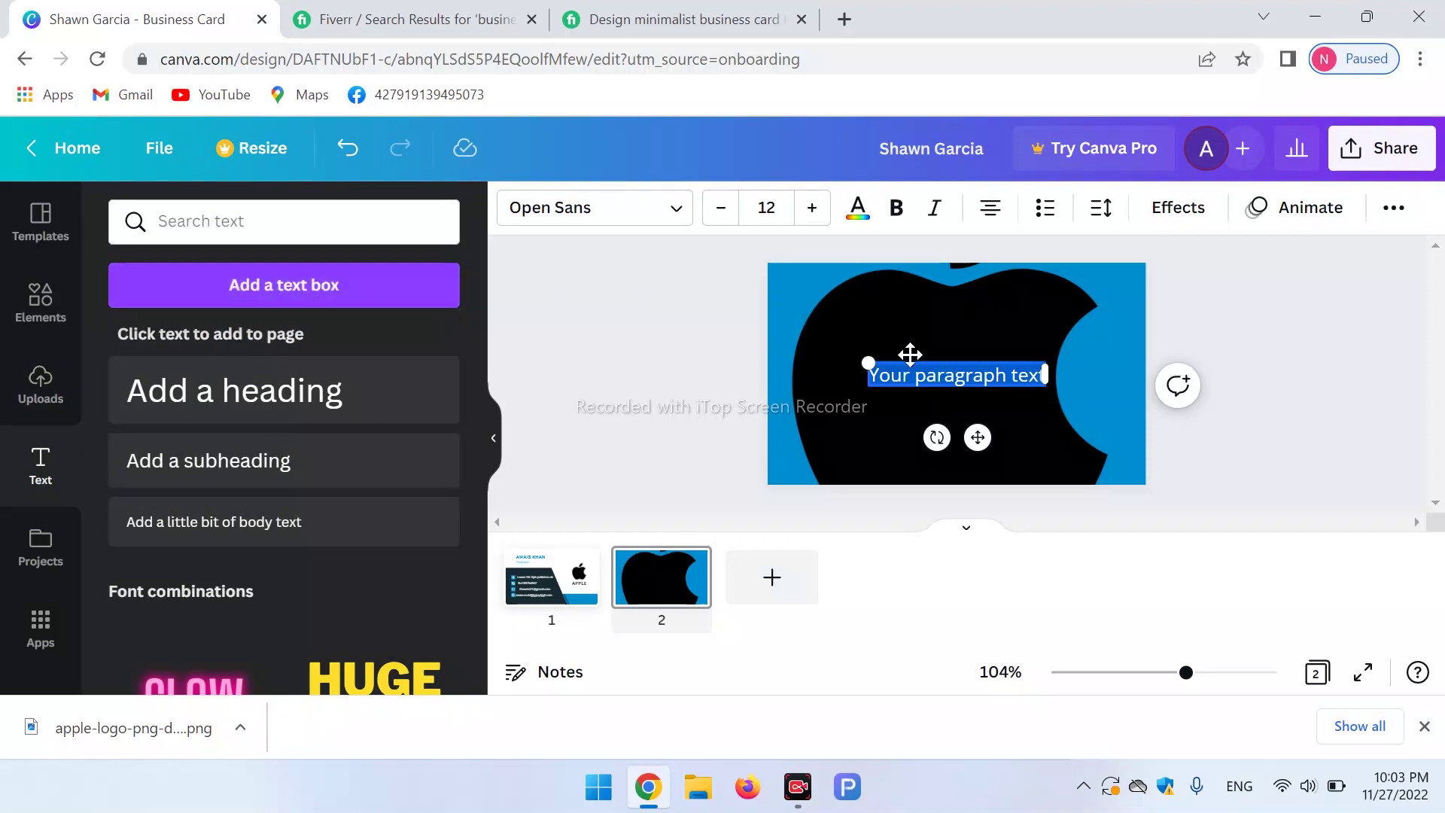
key(BackSpace)
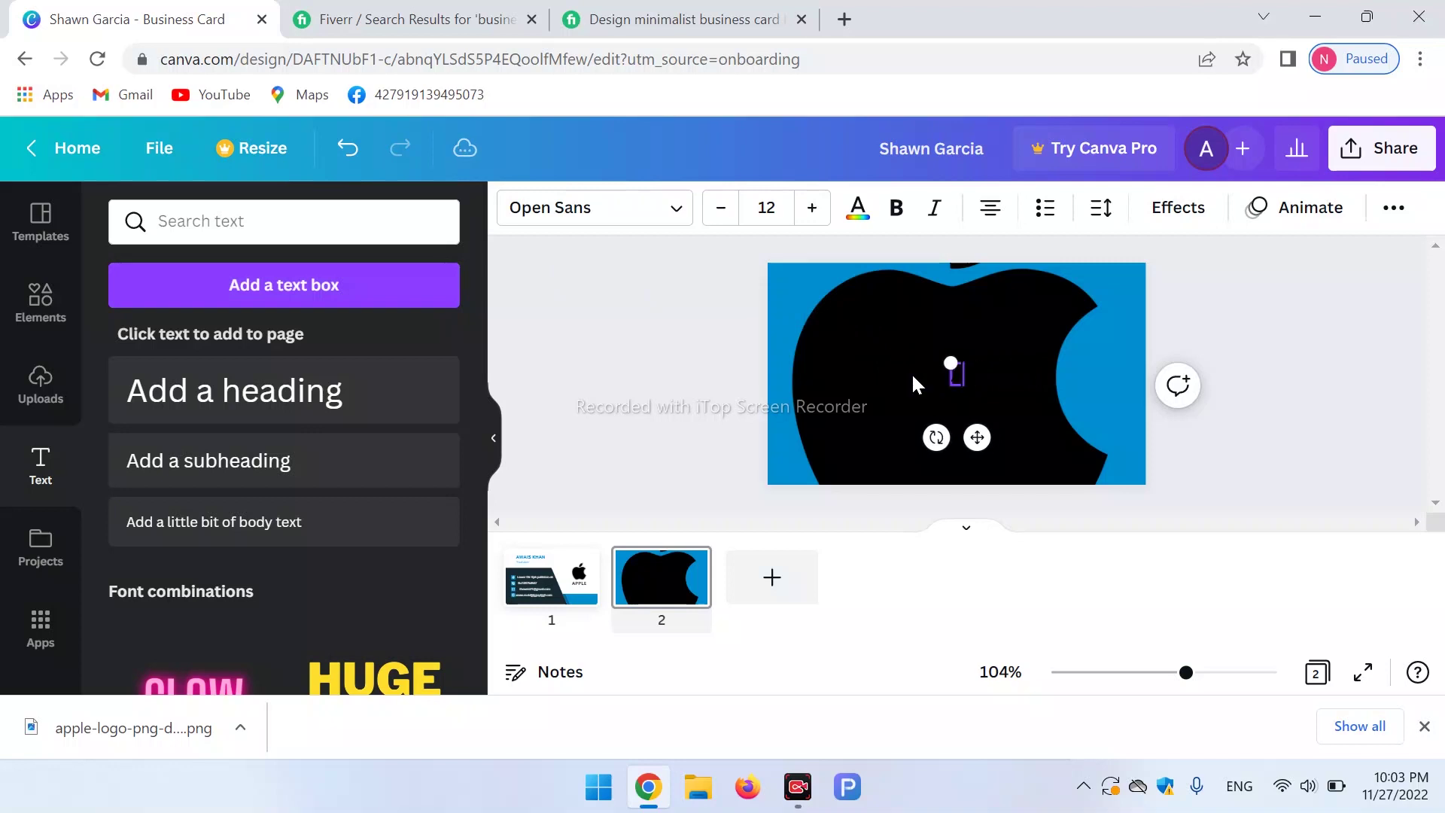
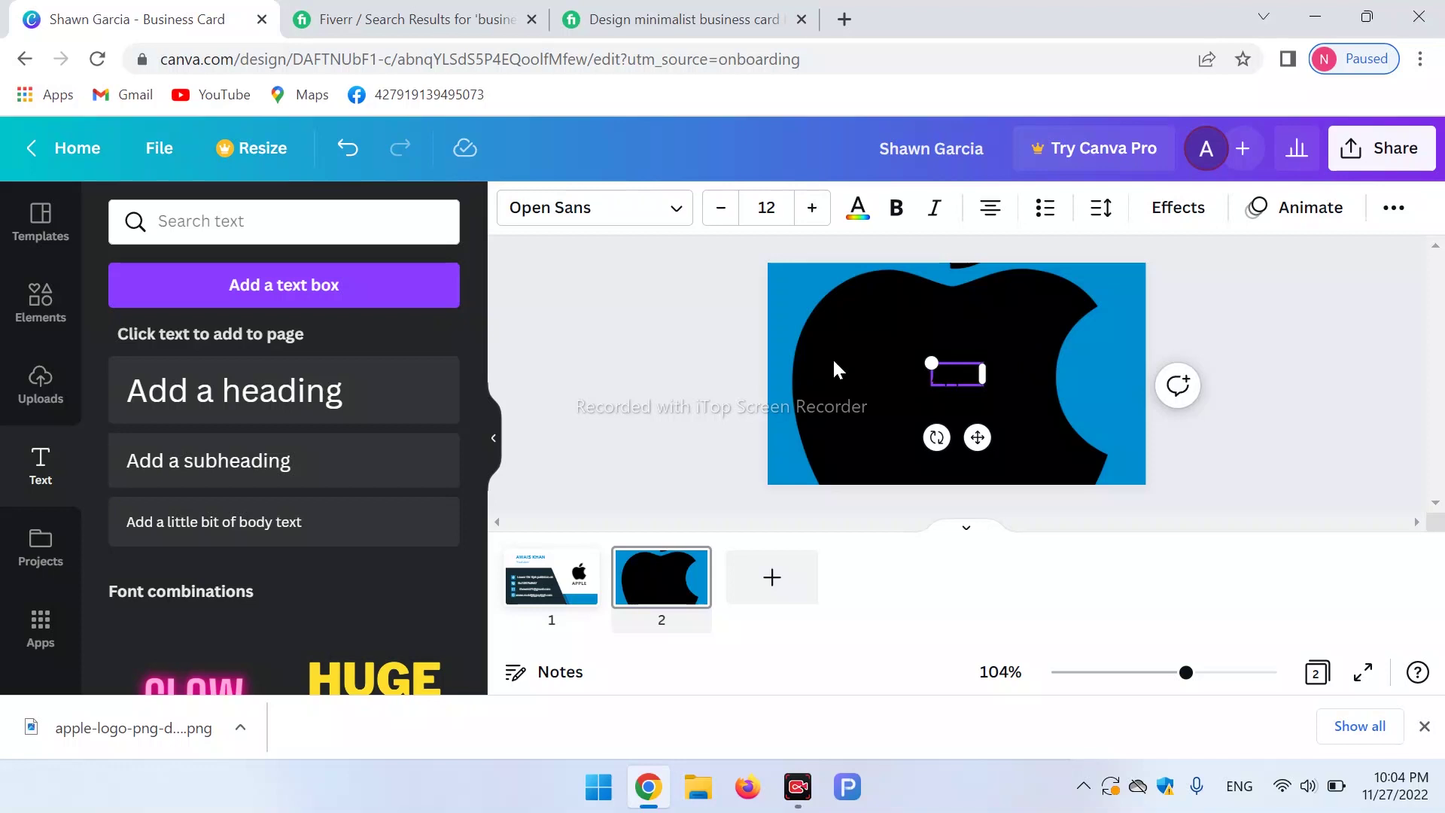
click(857, 208)
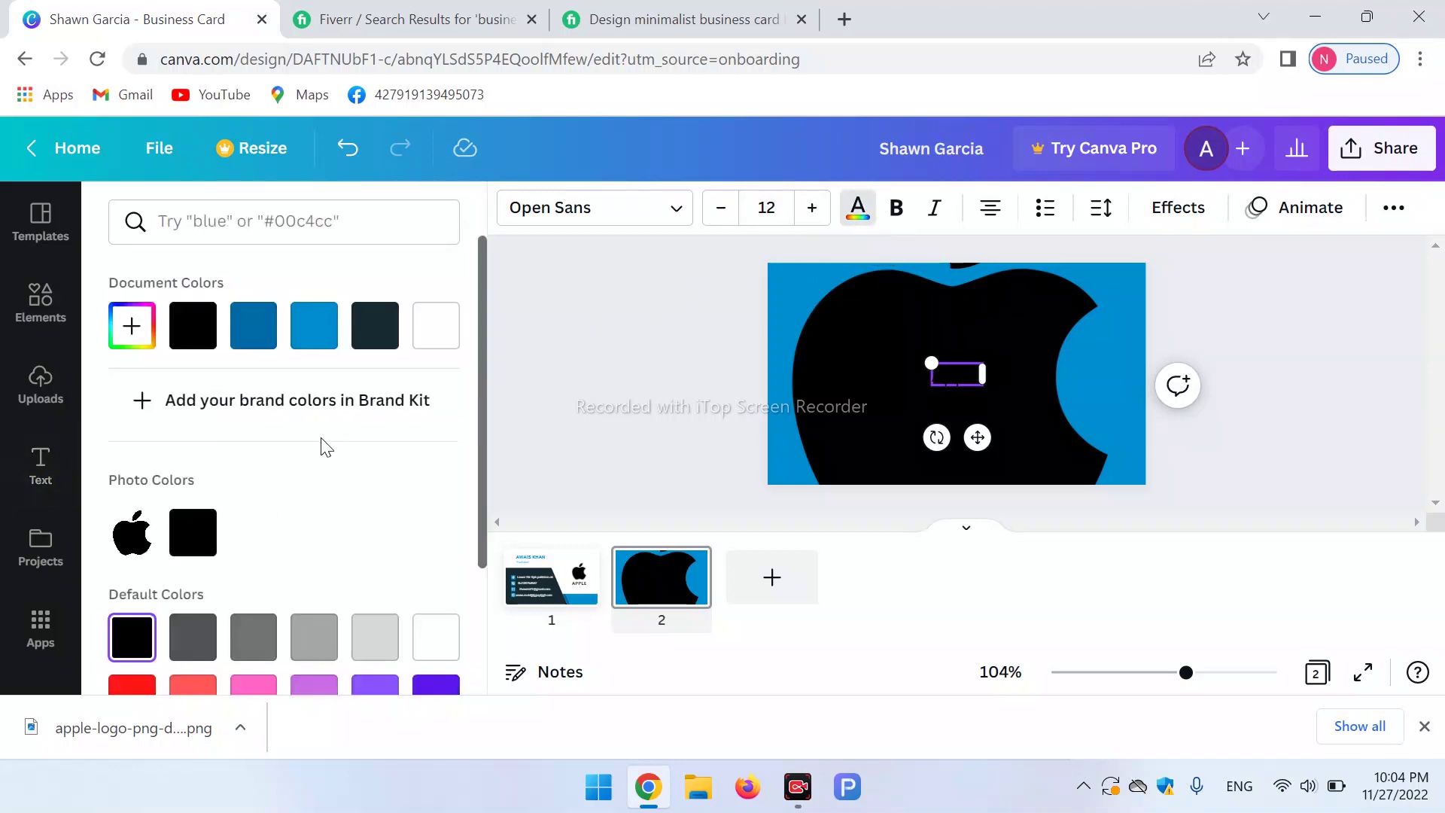
click(309, 330)
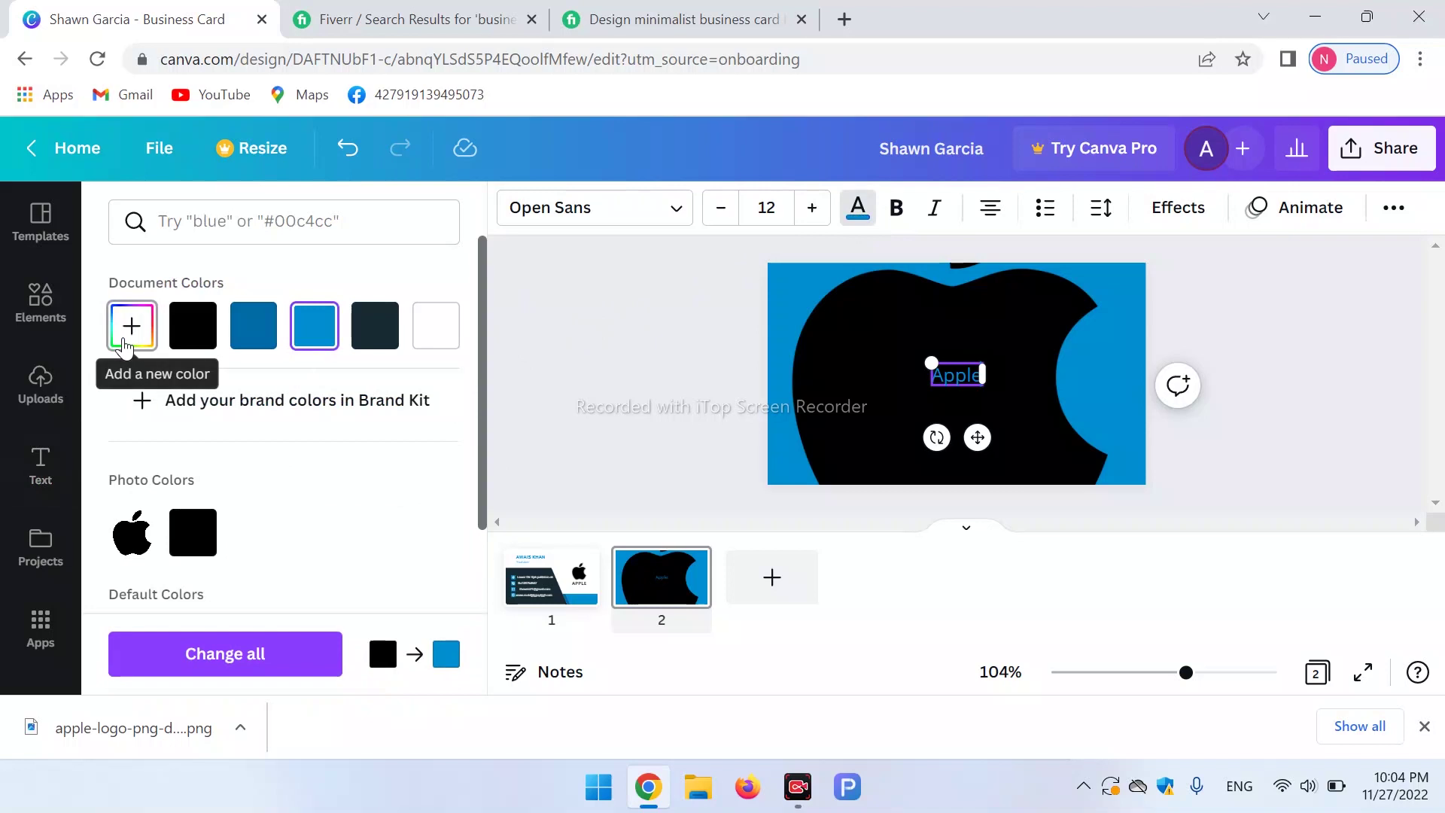
click(429, 329)
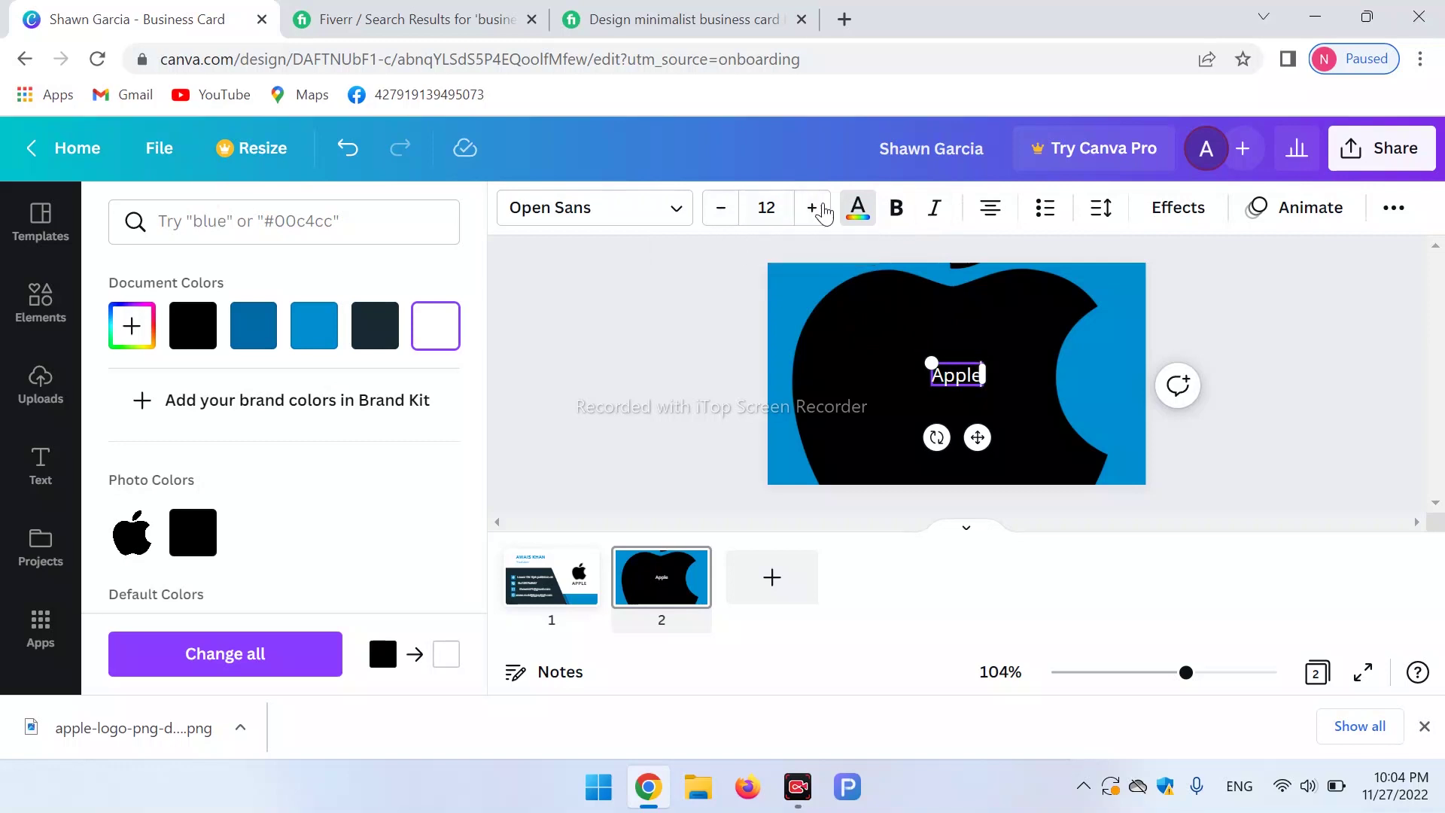
Increase the Apple text size to 32.
click(810, 214)
click(809, 214)
click(808, 217)
triple_click(808, 217)
double_click(808, 217)
triple_click(808, 217)
triple_click(807, 217)
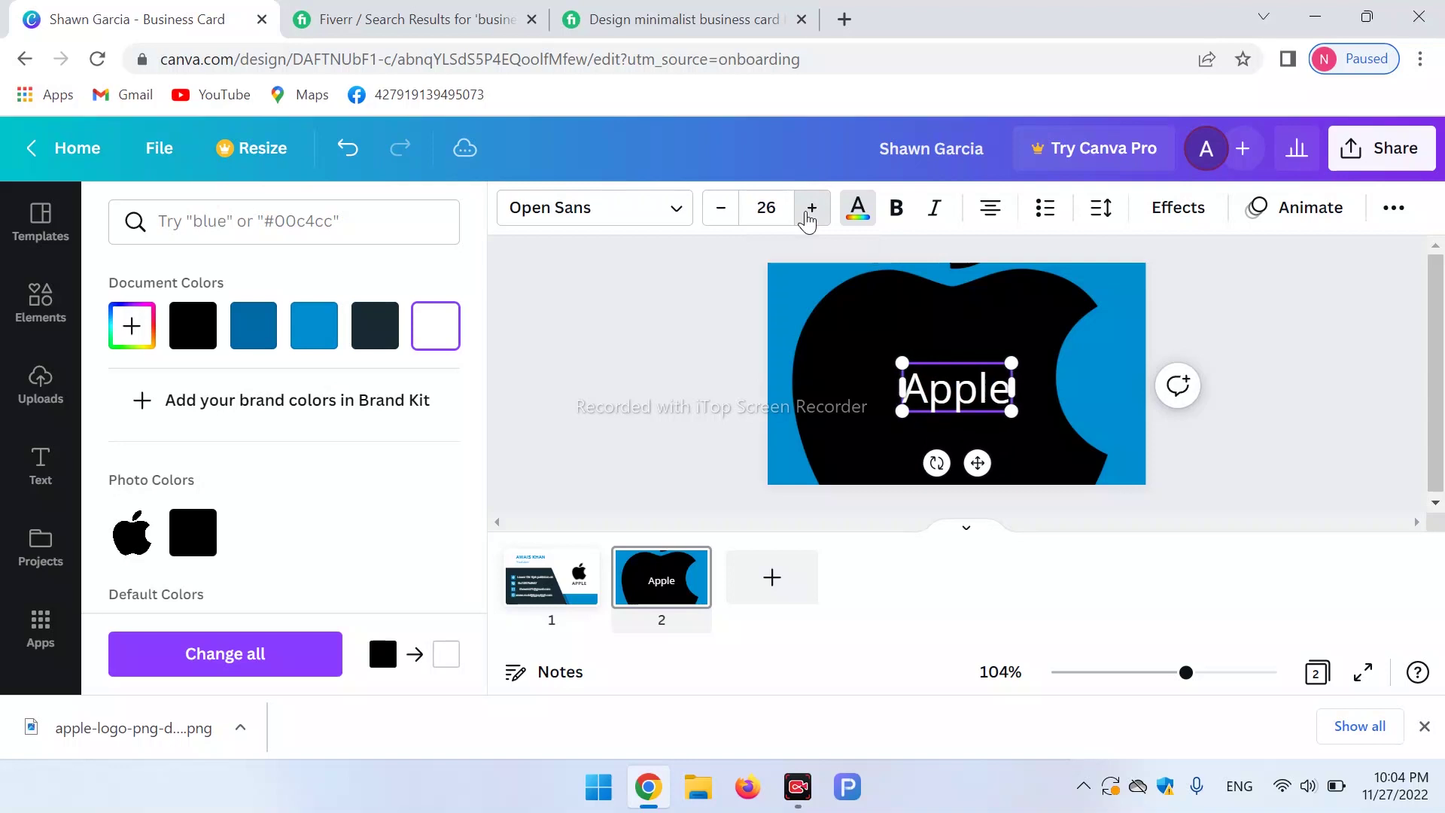
click(808, 216)
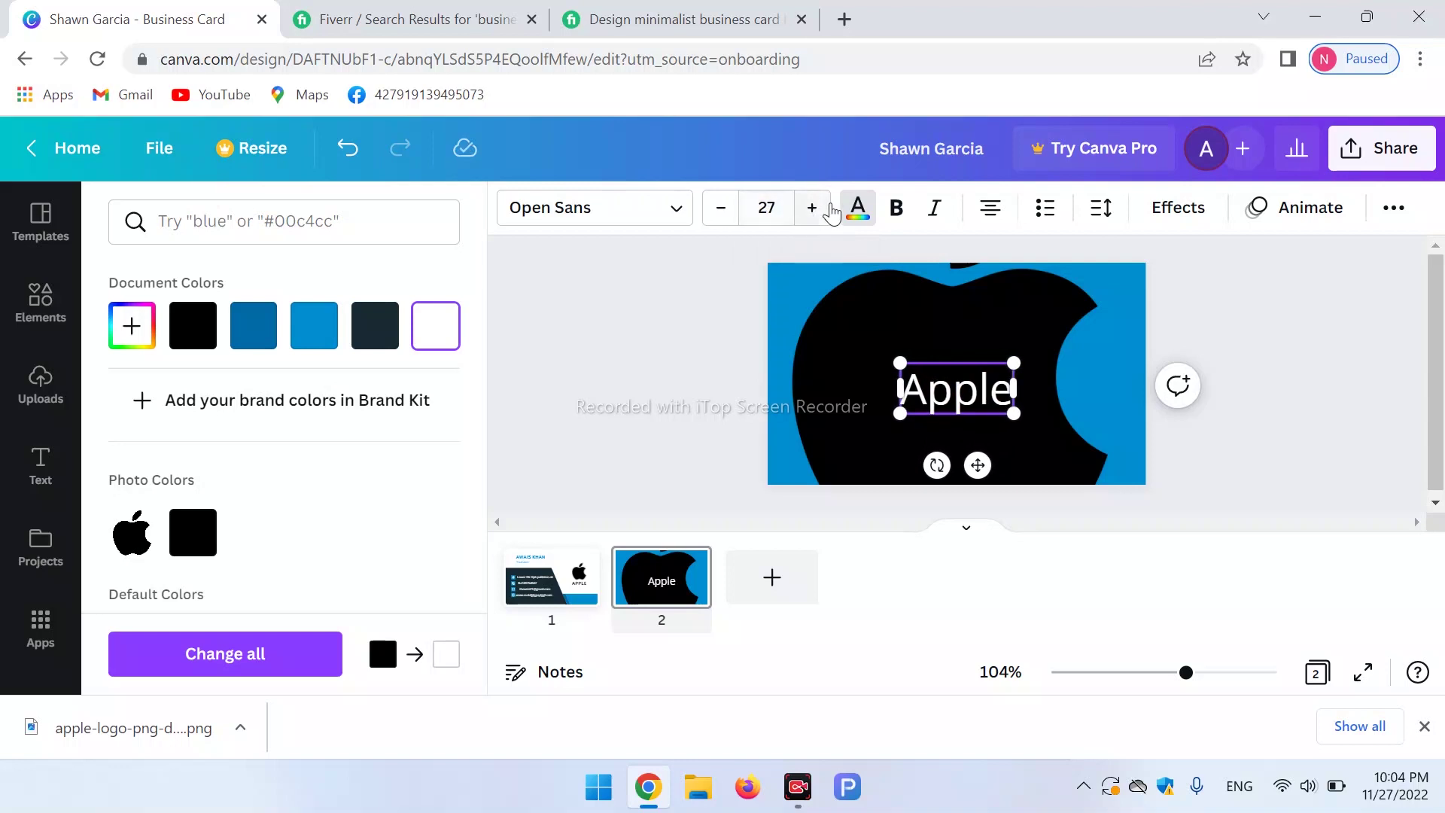
click(811, 214)
triple_click(811, 216)
click(811, 216)
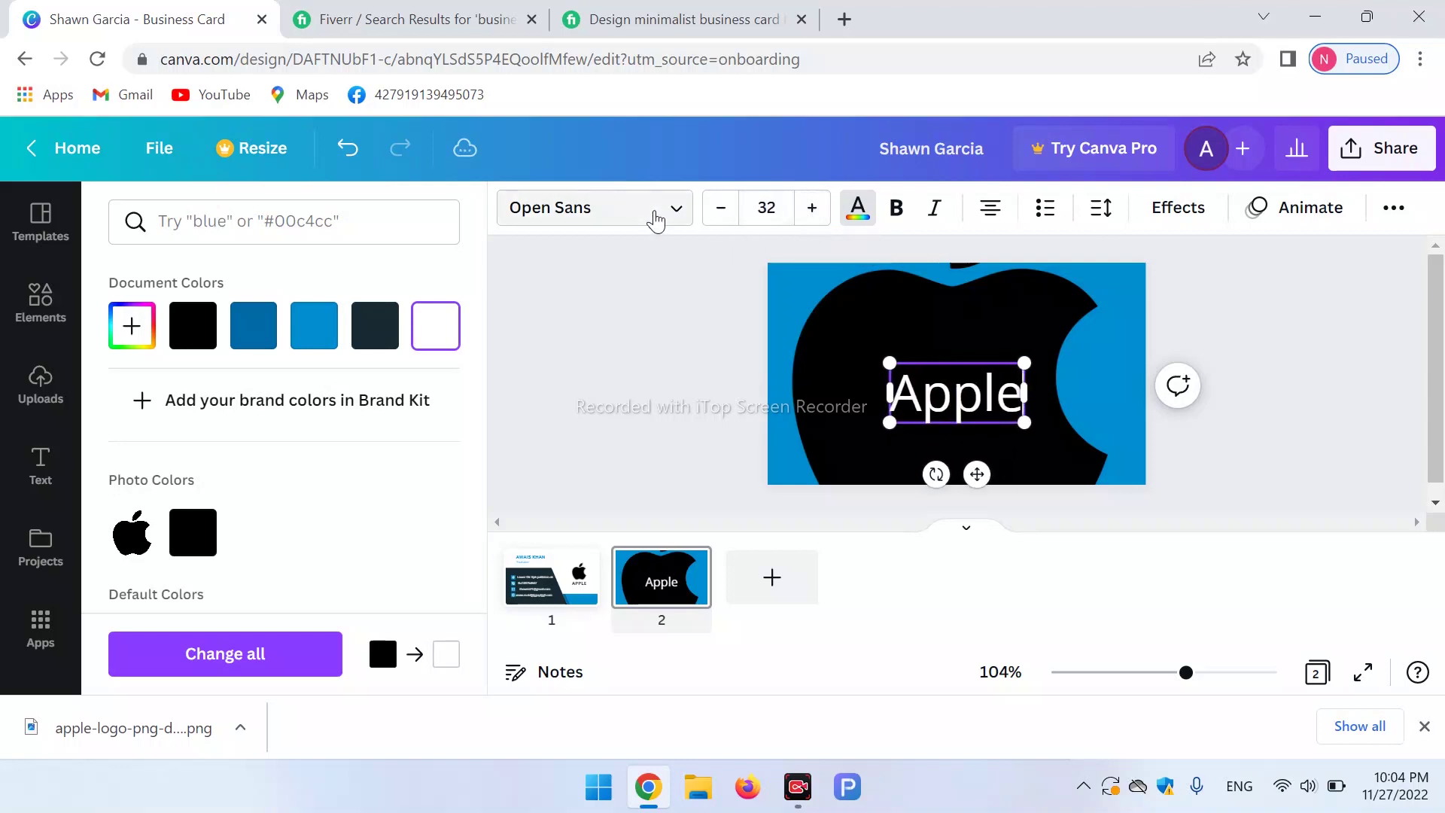
Set the Apple text's font to Gliker.
click(672, 211)
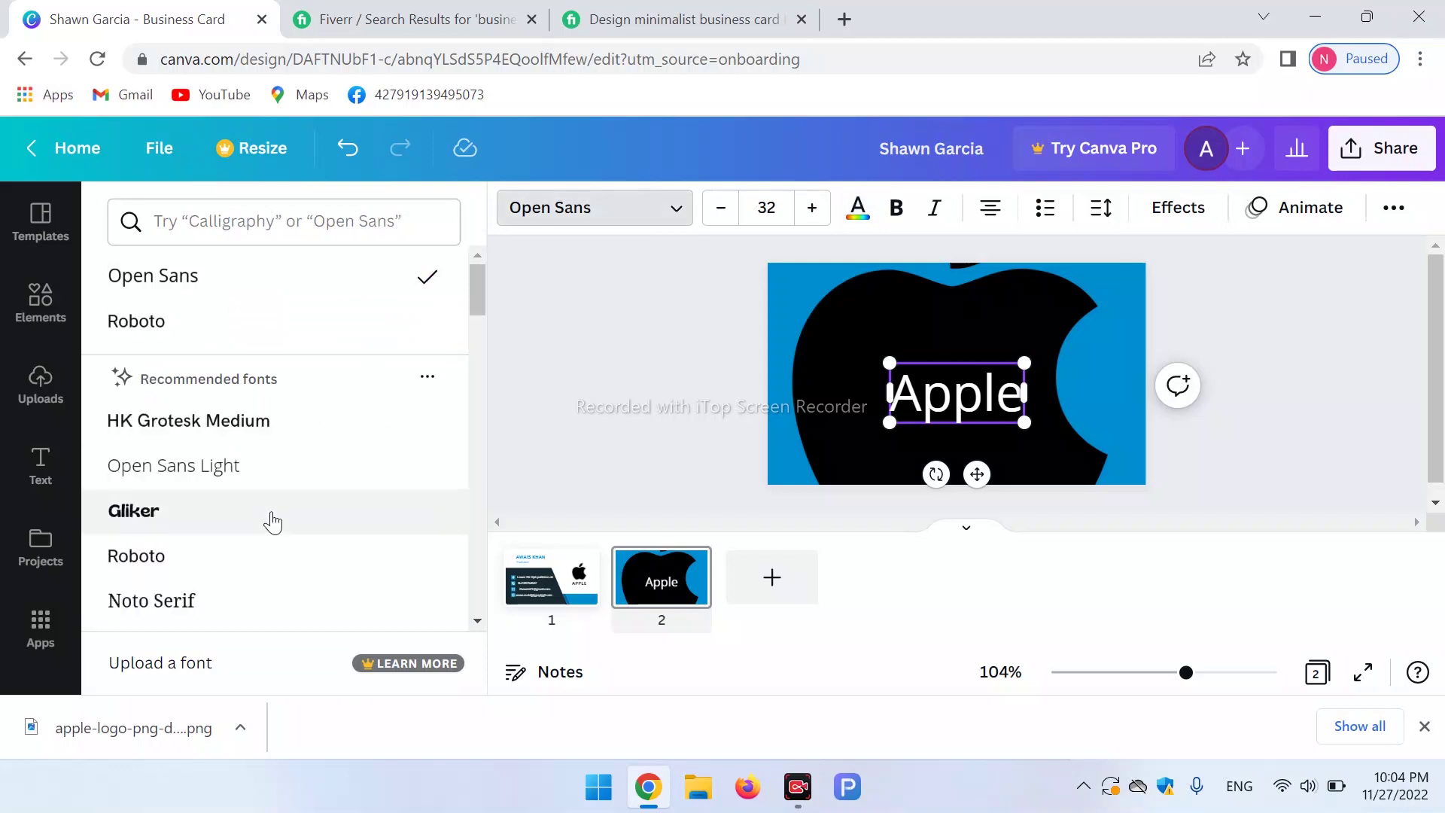
click(188, 566)
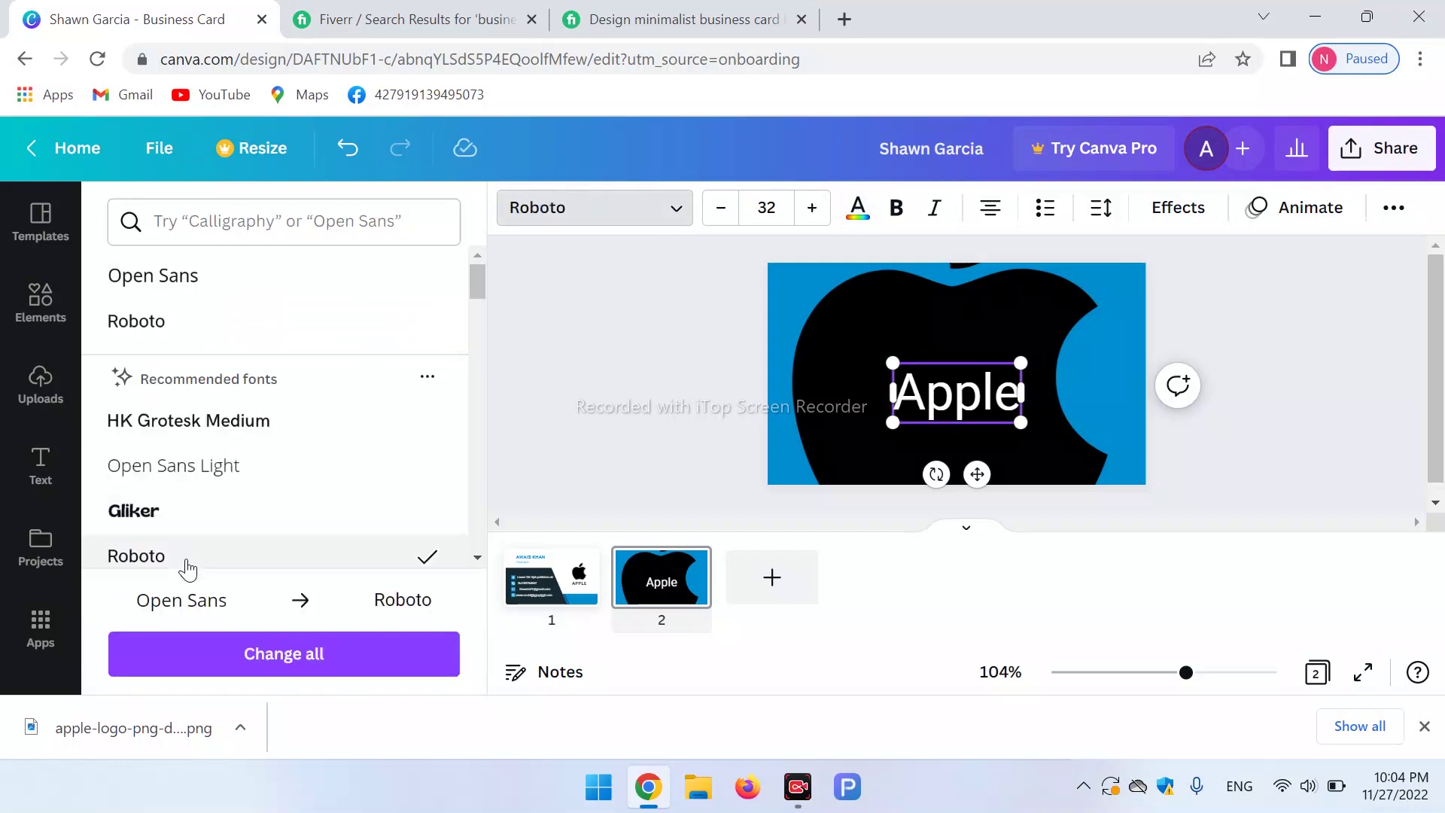
click(120, 517)
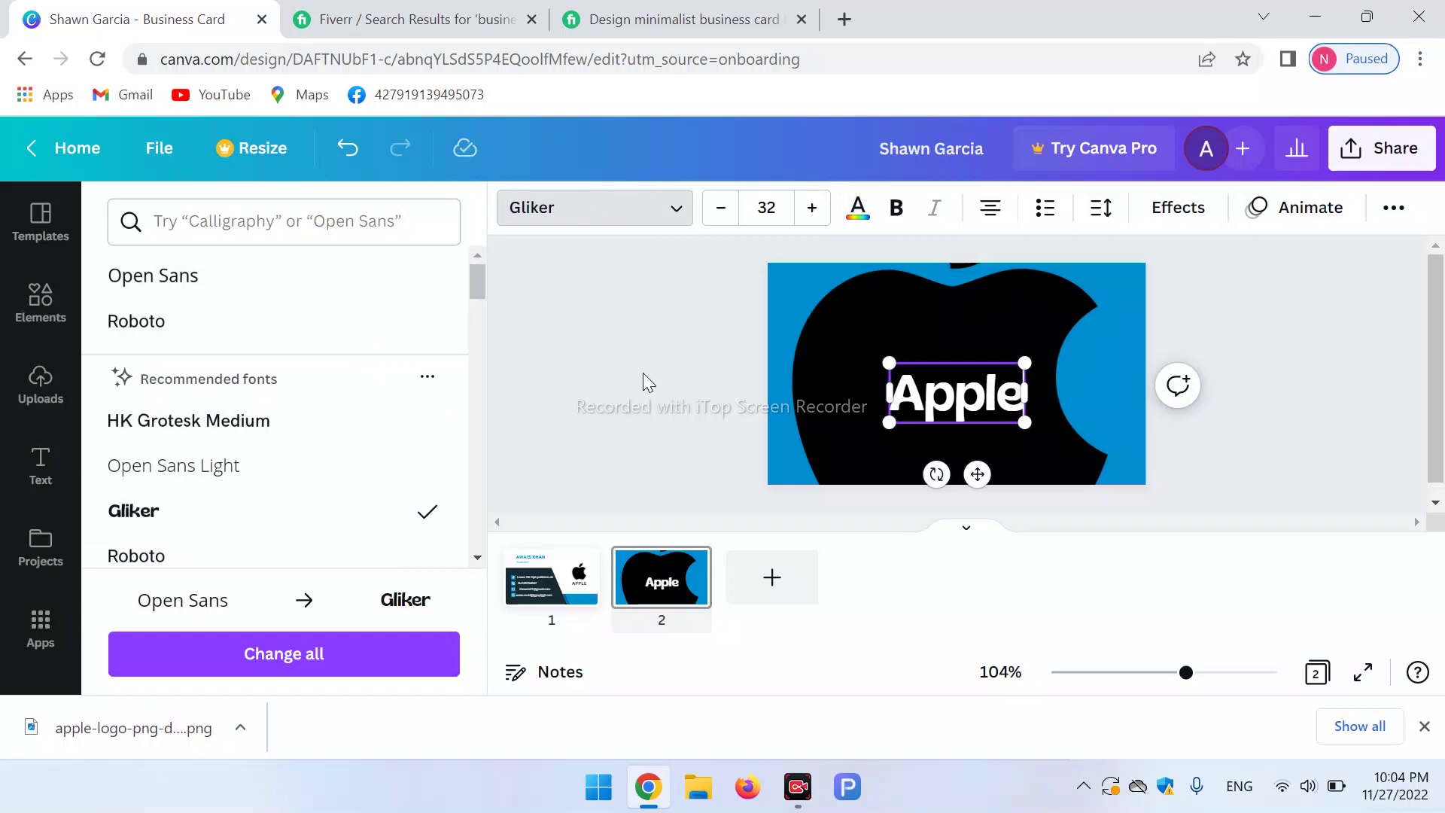
click(864, 307)
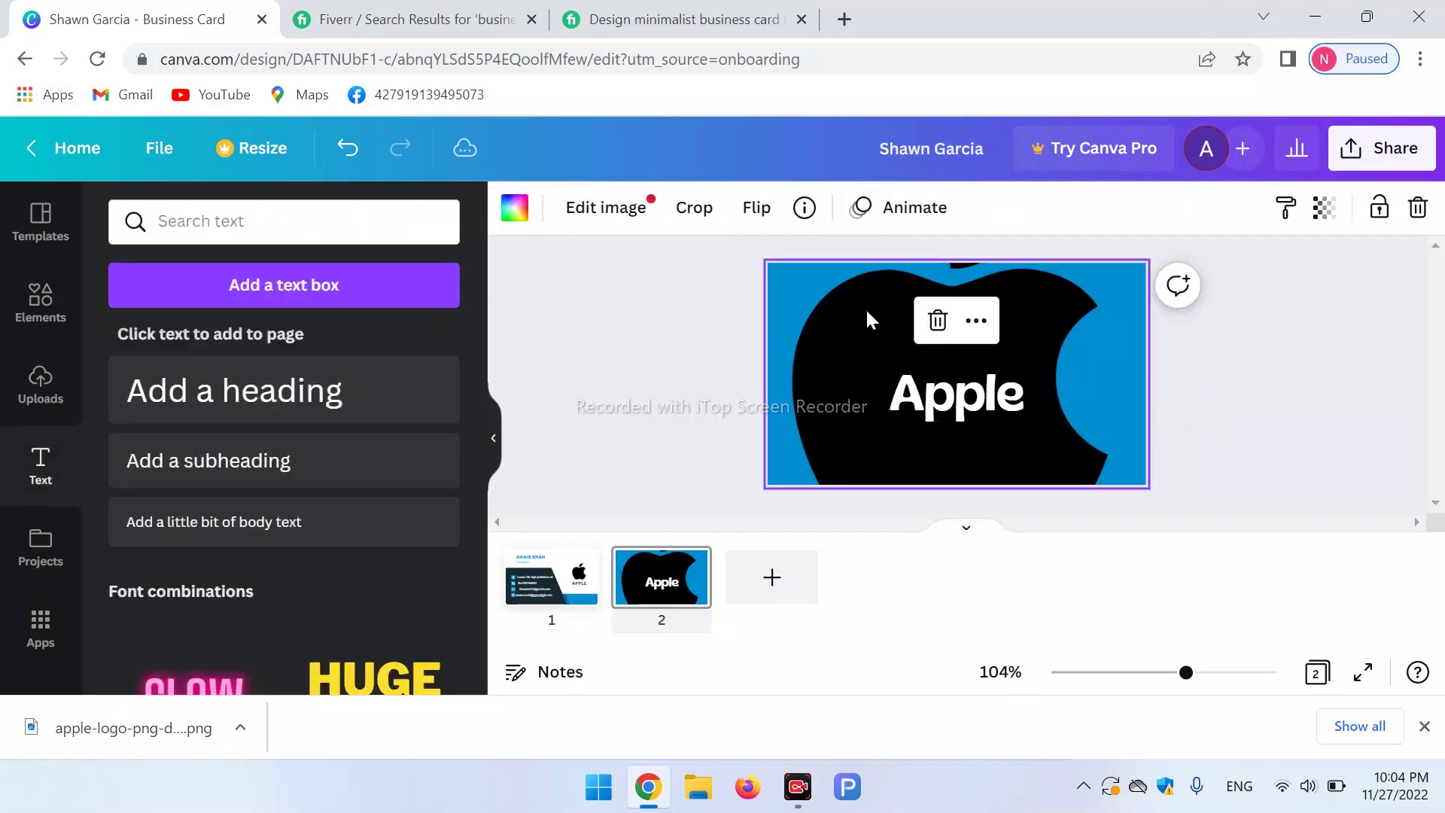
Check the apple image's crop, then compare front and back, ending on the front.
double_click(866, 312)
click(866, 310)
mouse_move(711, 555)
click(576, 570)
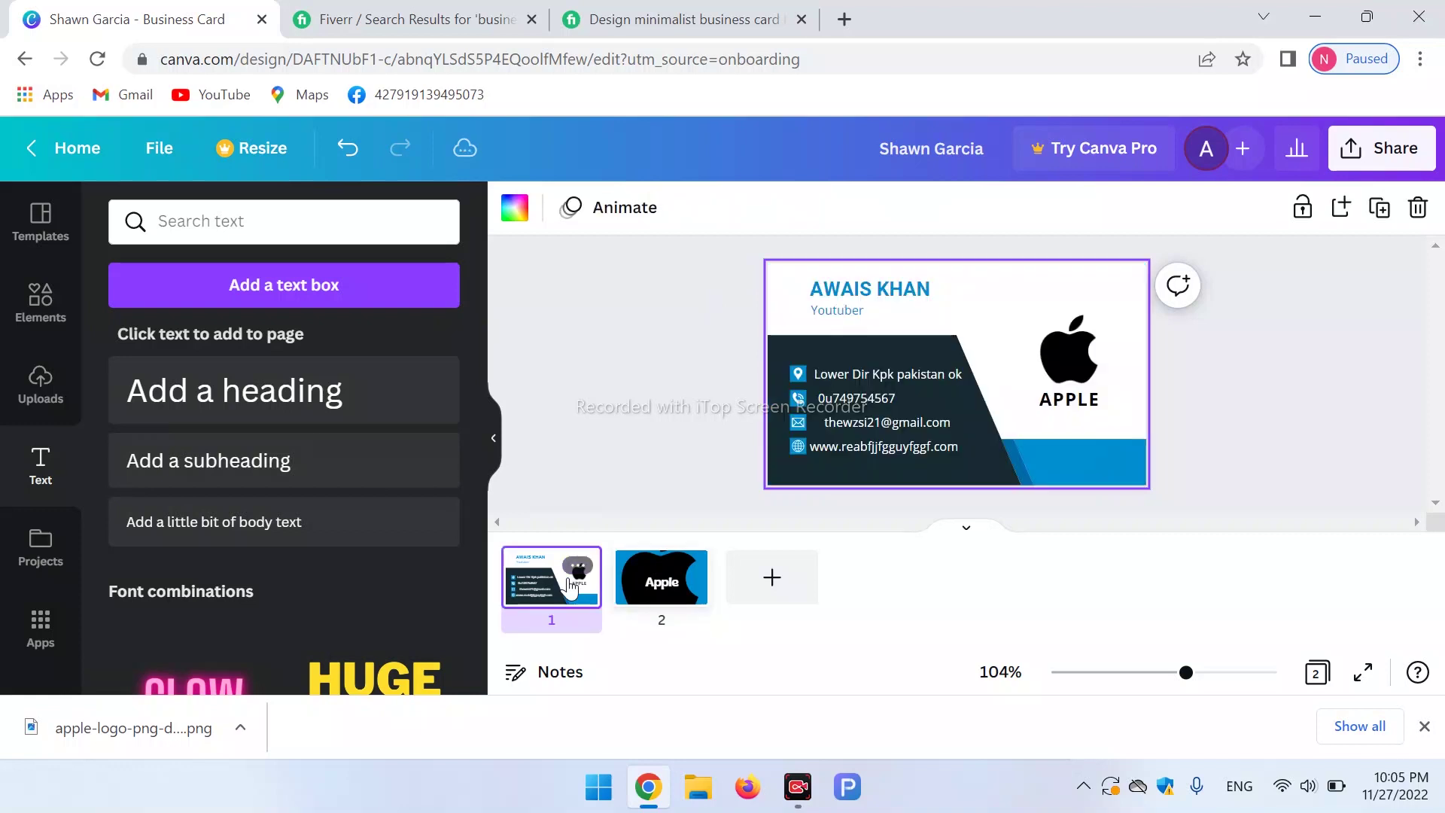
click(656, 580)
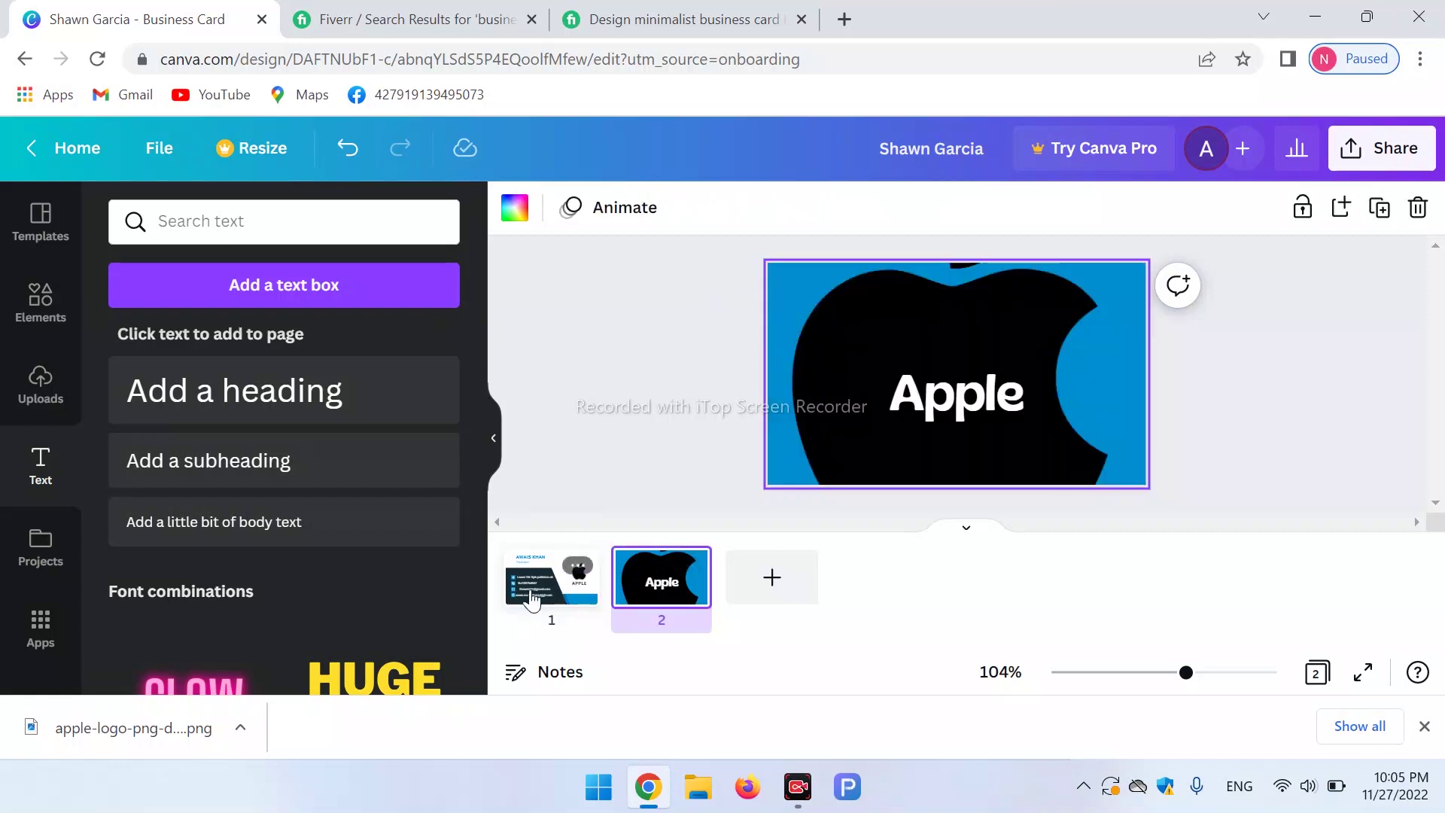
click(531, 596)
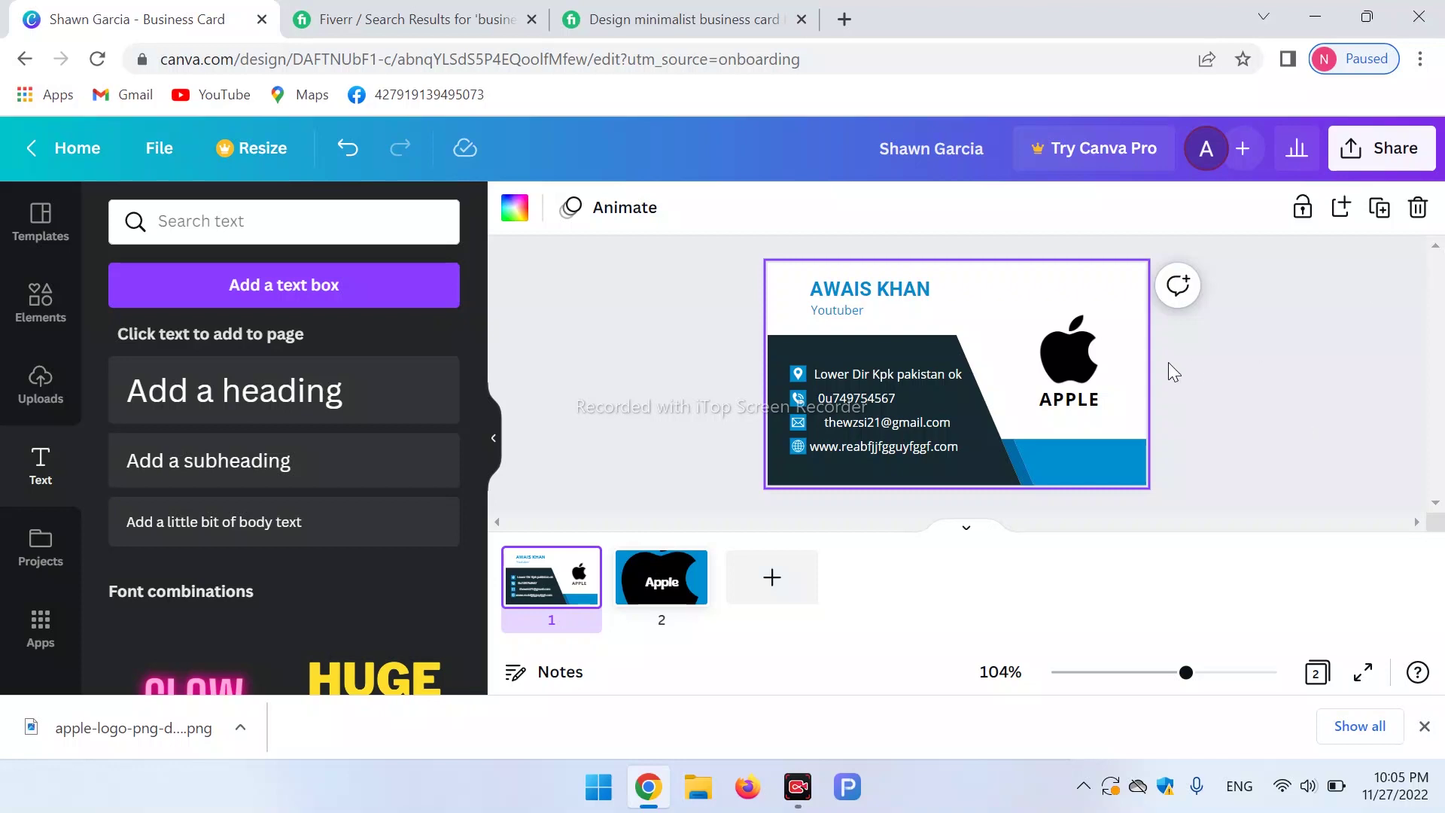
Download both card pages as PNG images at 1,004 × 591 px.
click(1409, 148)
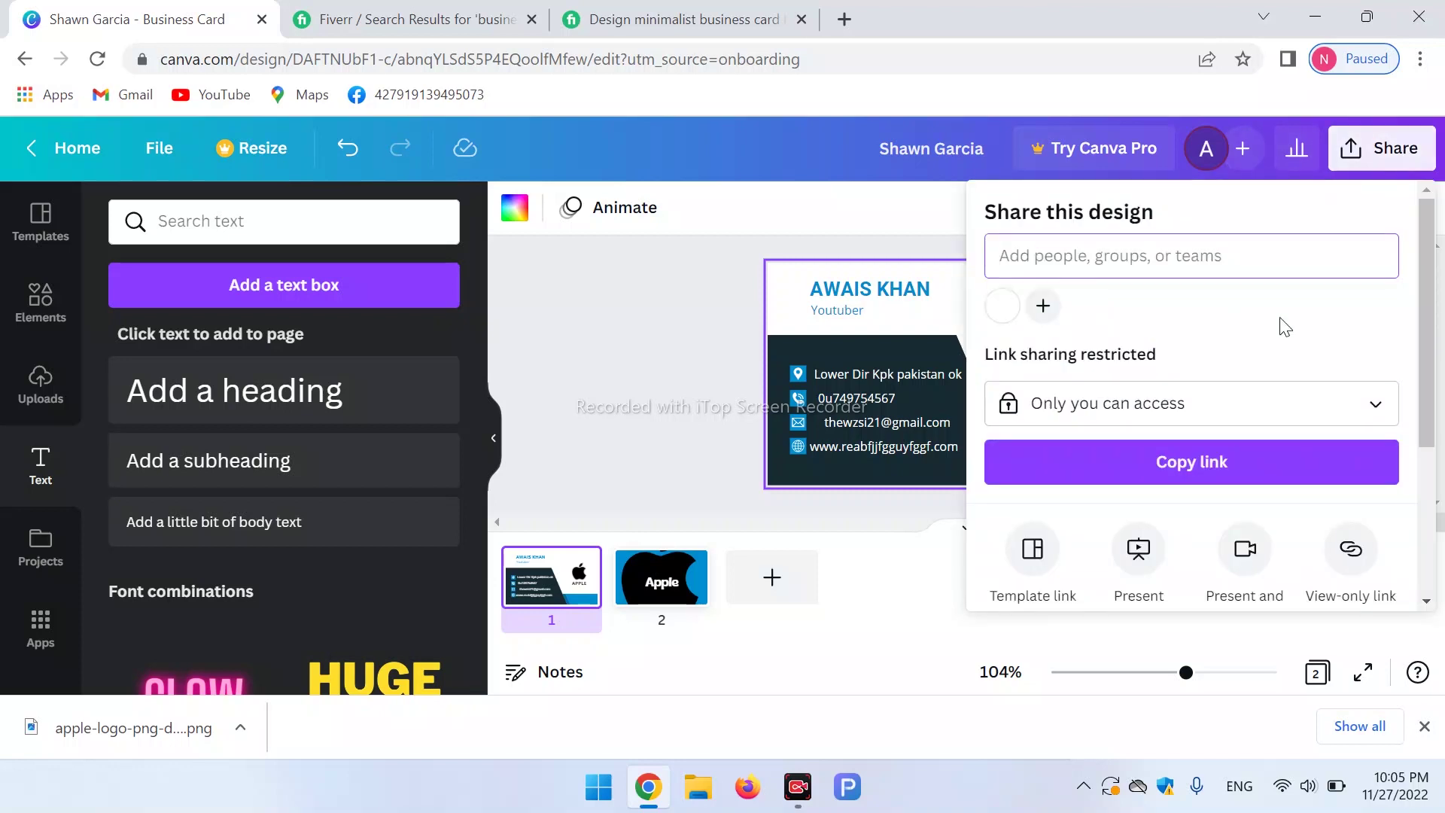
scroll(1435, 308, down, 3)
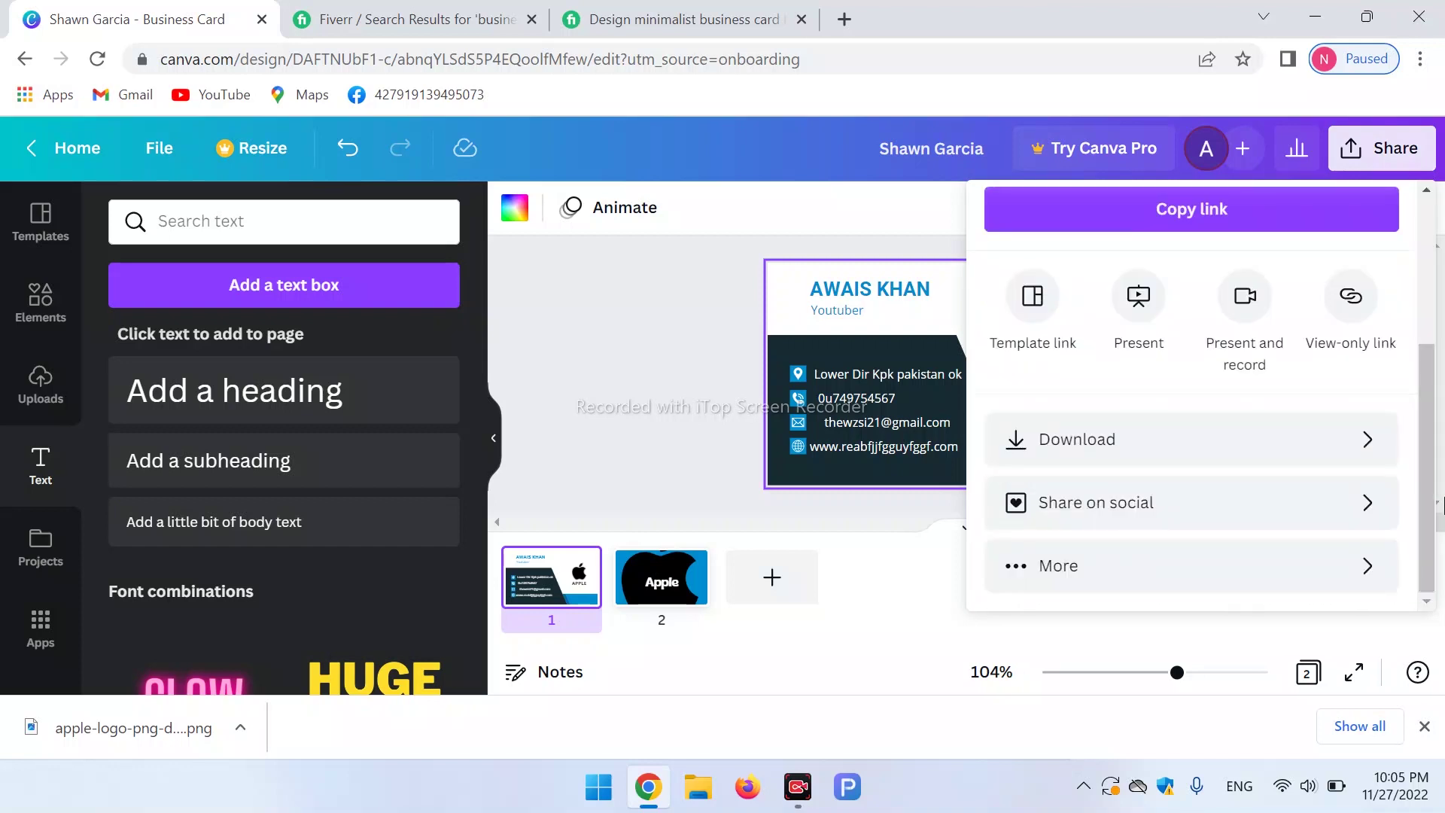
click(1308, 467)
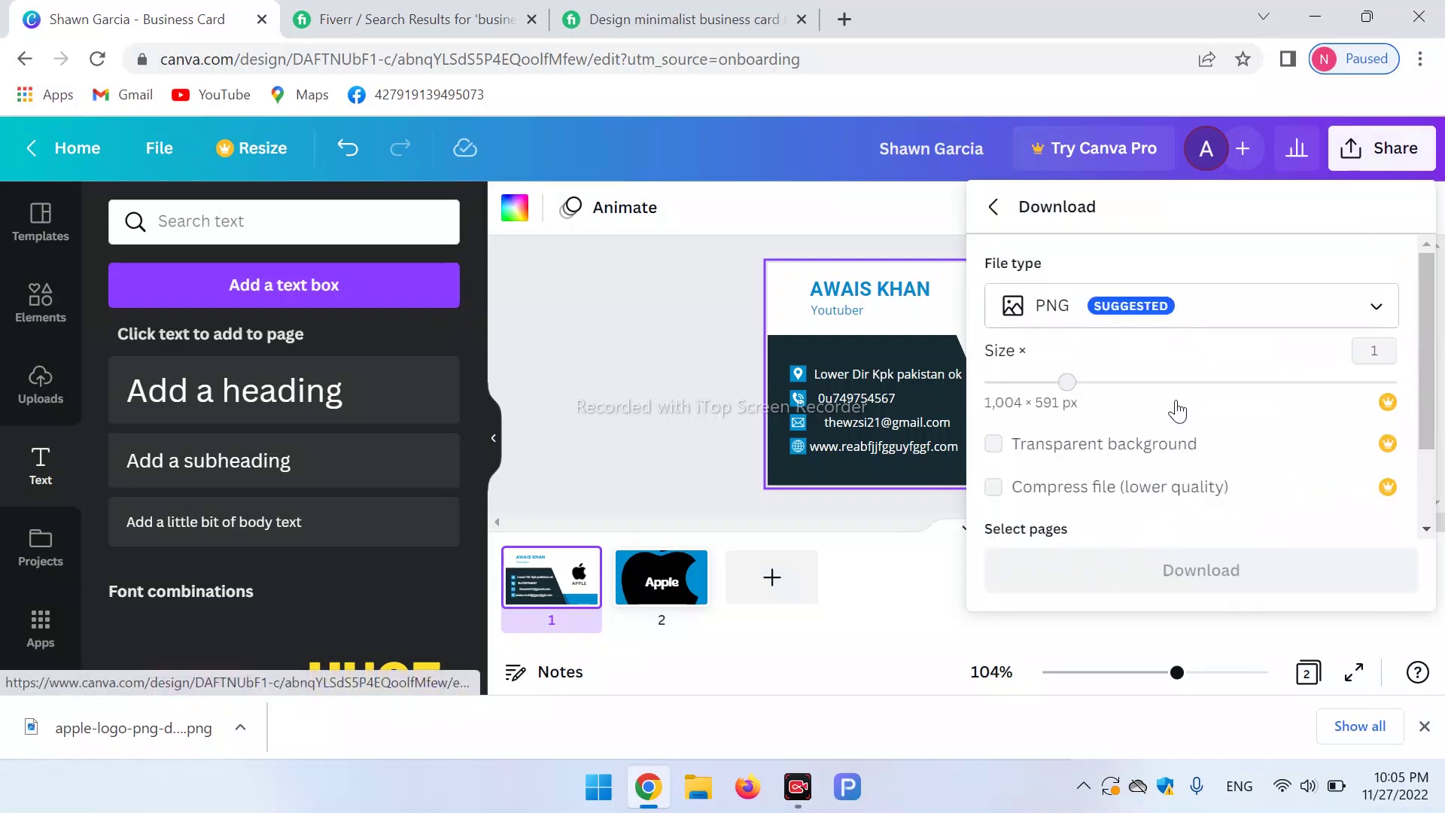
click(1377, 310)
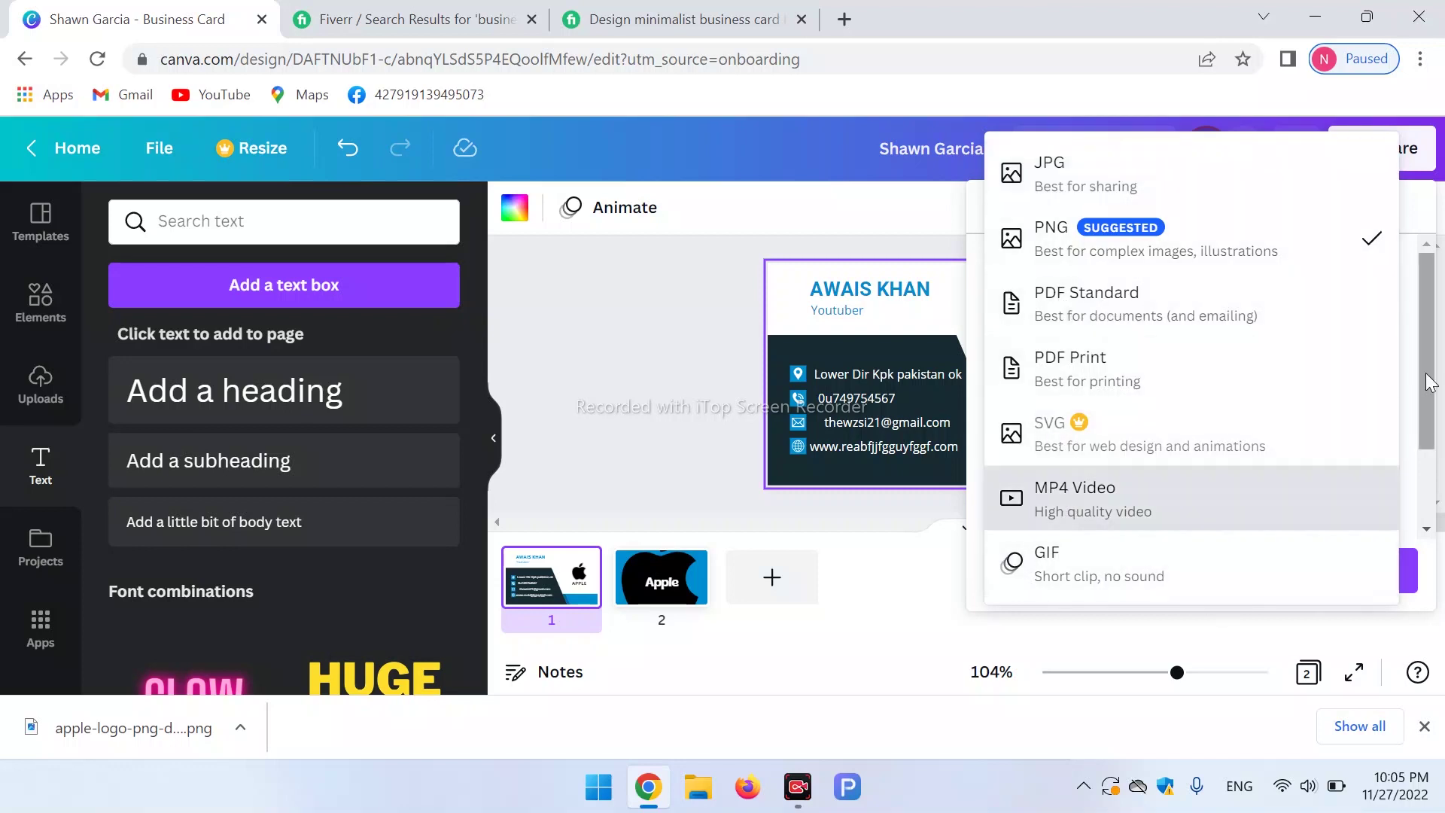
click(1422, 346)
scroll(1423, 339, down, 3)
scroll(1425, 335, up, 2)
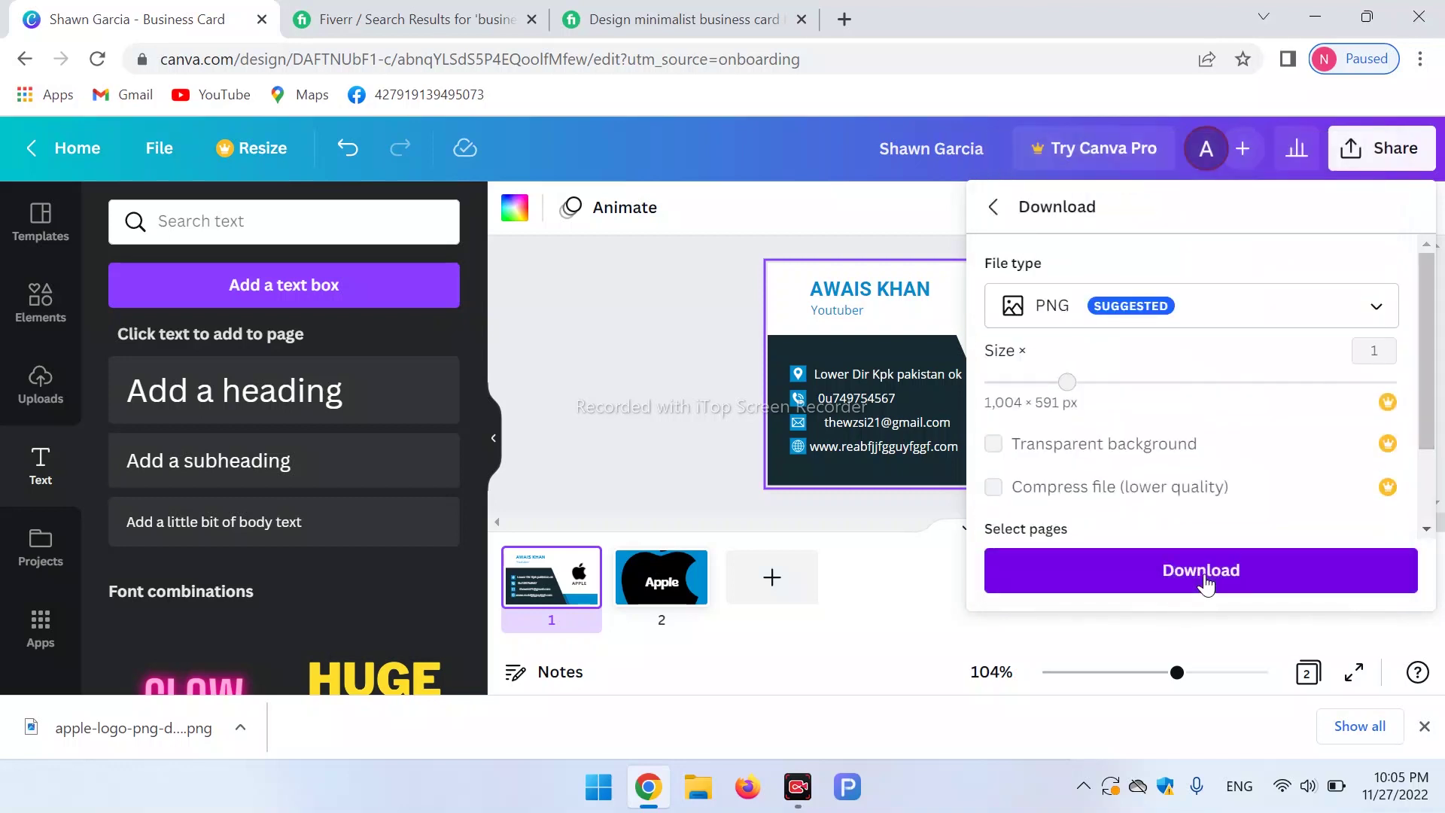
click(1204, 578)
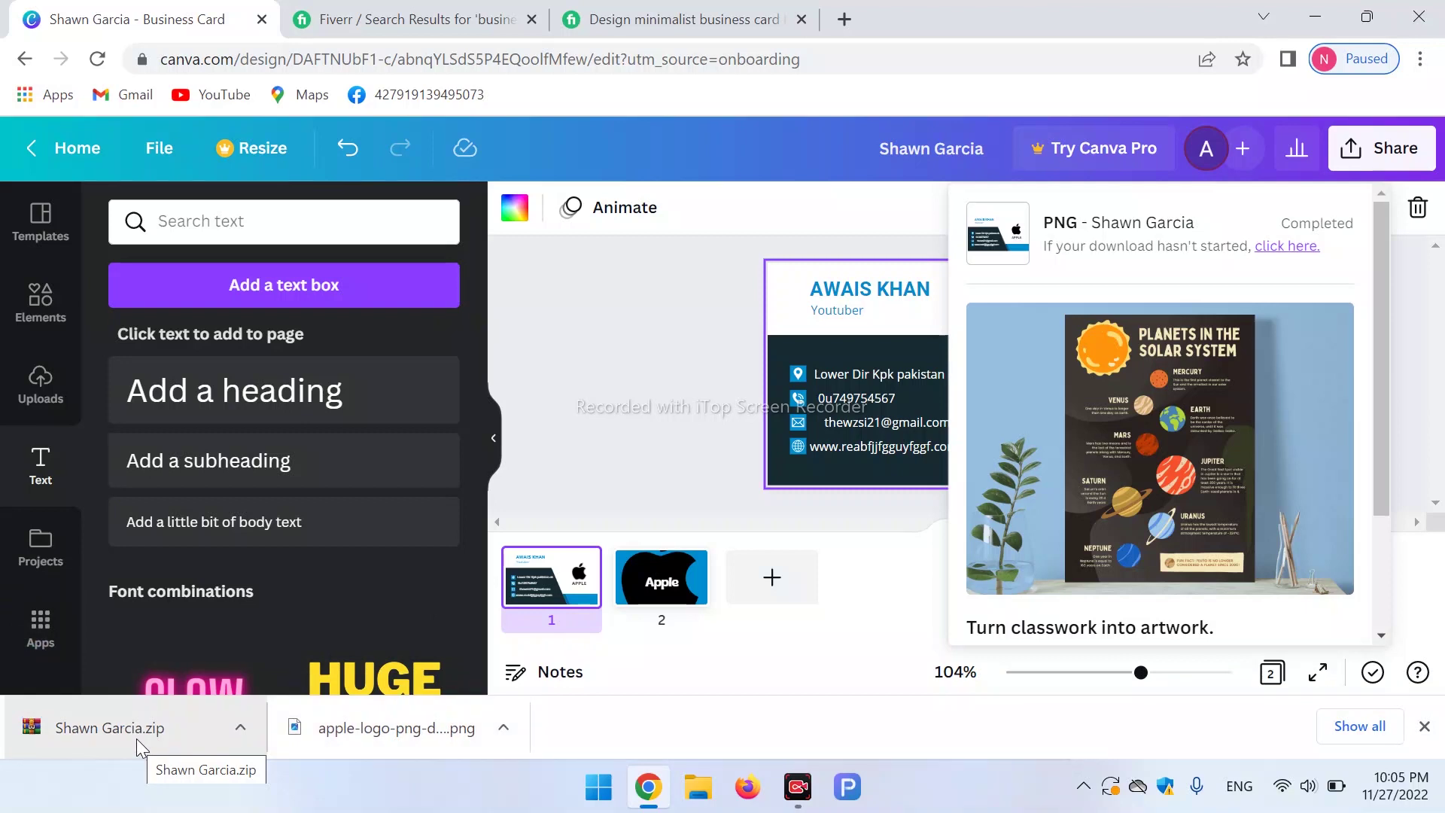
Return to the Canva home page, closing the extra Fiverr page and Teams promotion.
click(64, 147)
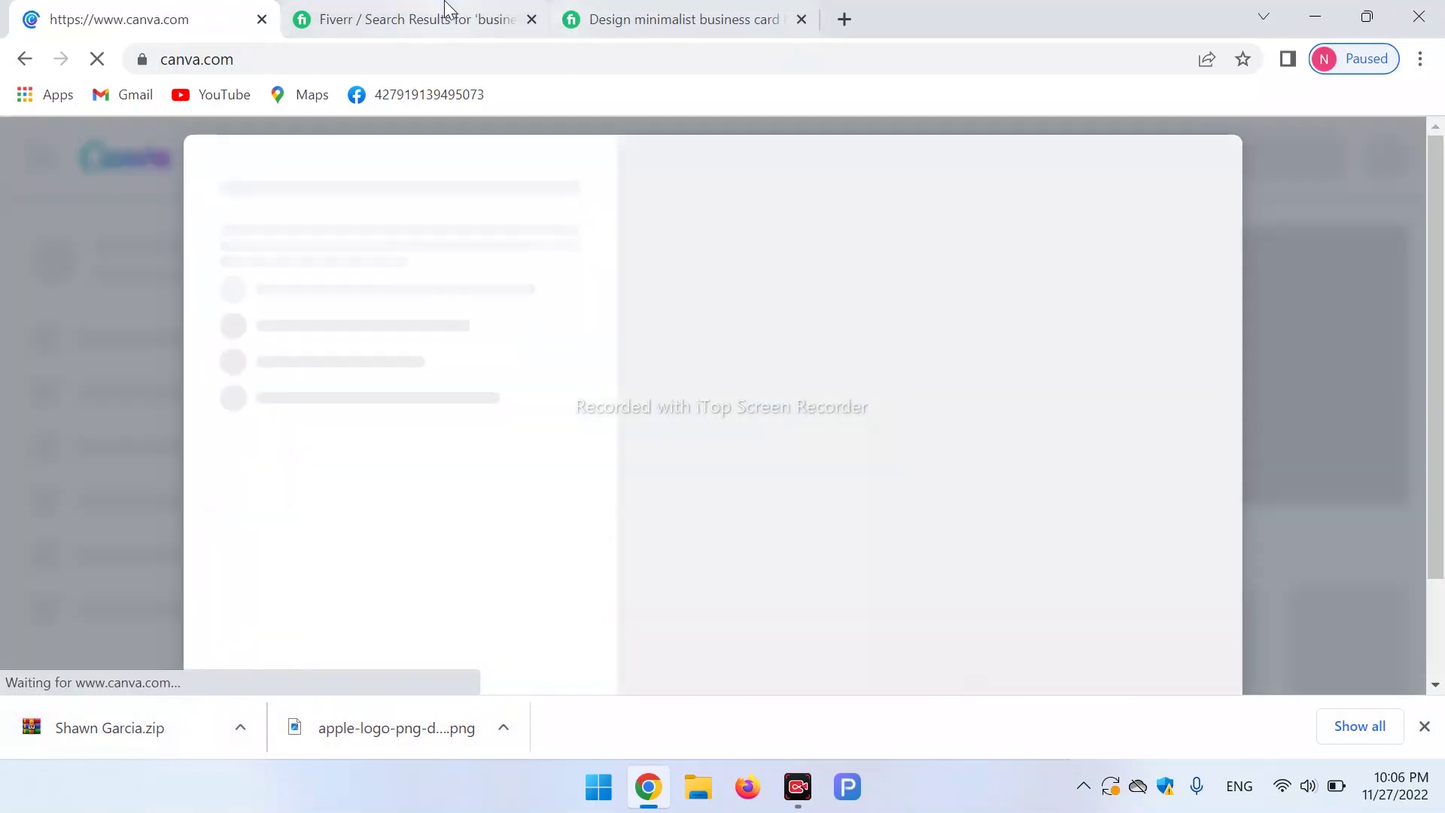
click(545, 16)
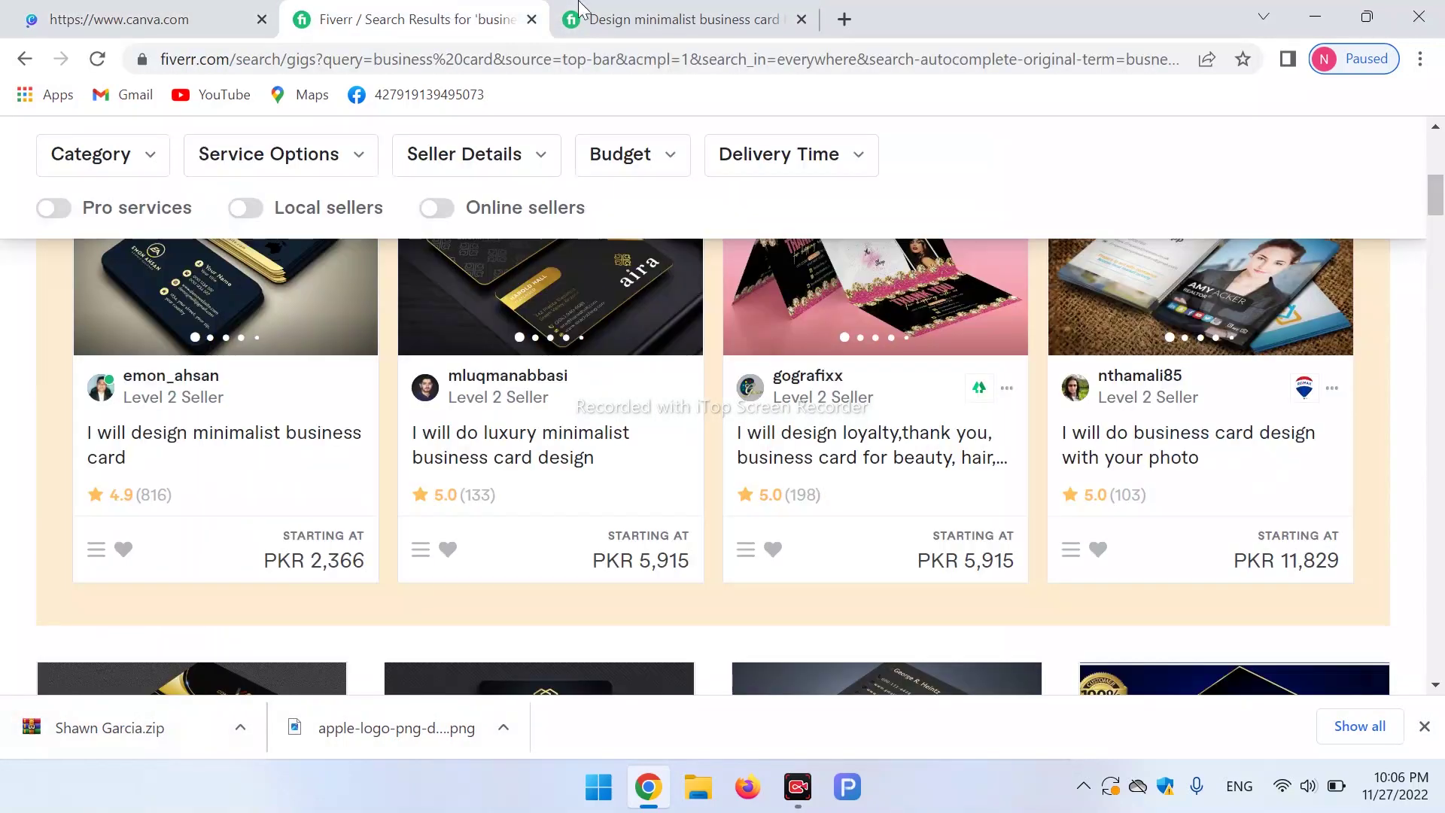
click(801, 20)
click(226, 15)
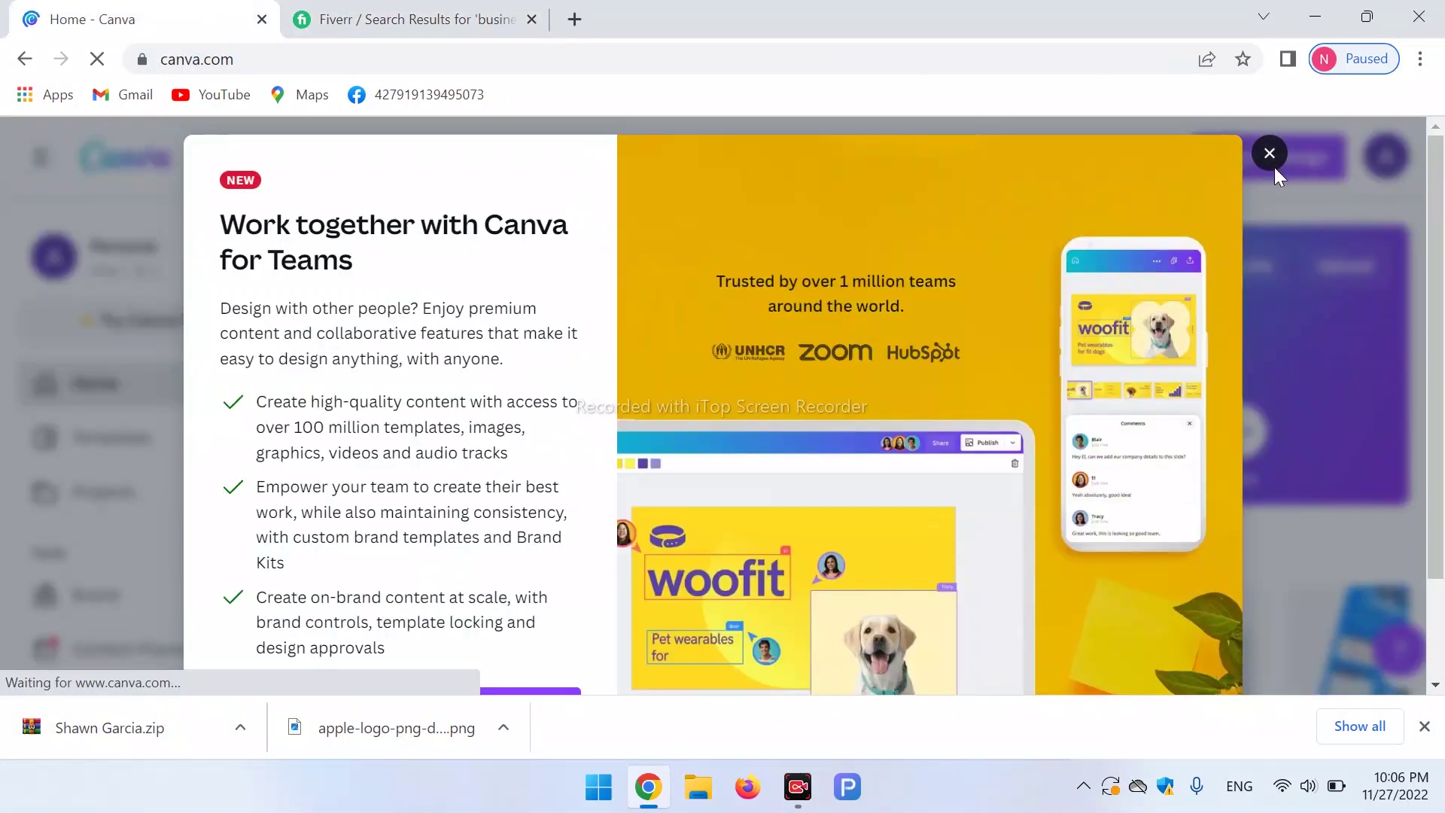
click(1273, 158)
Start a blank poster from Poster maker, then leave it for the Design spotlight menu.
mouse_move(284, 157)
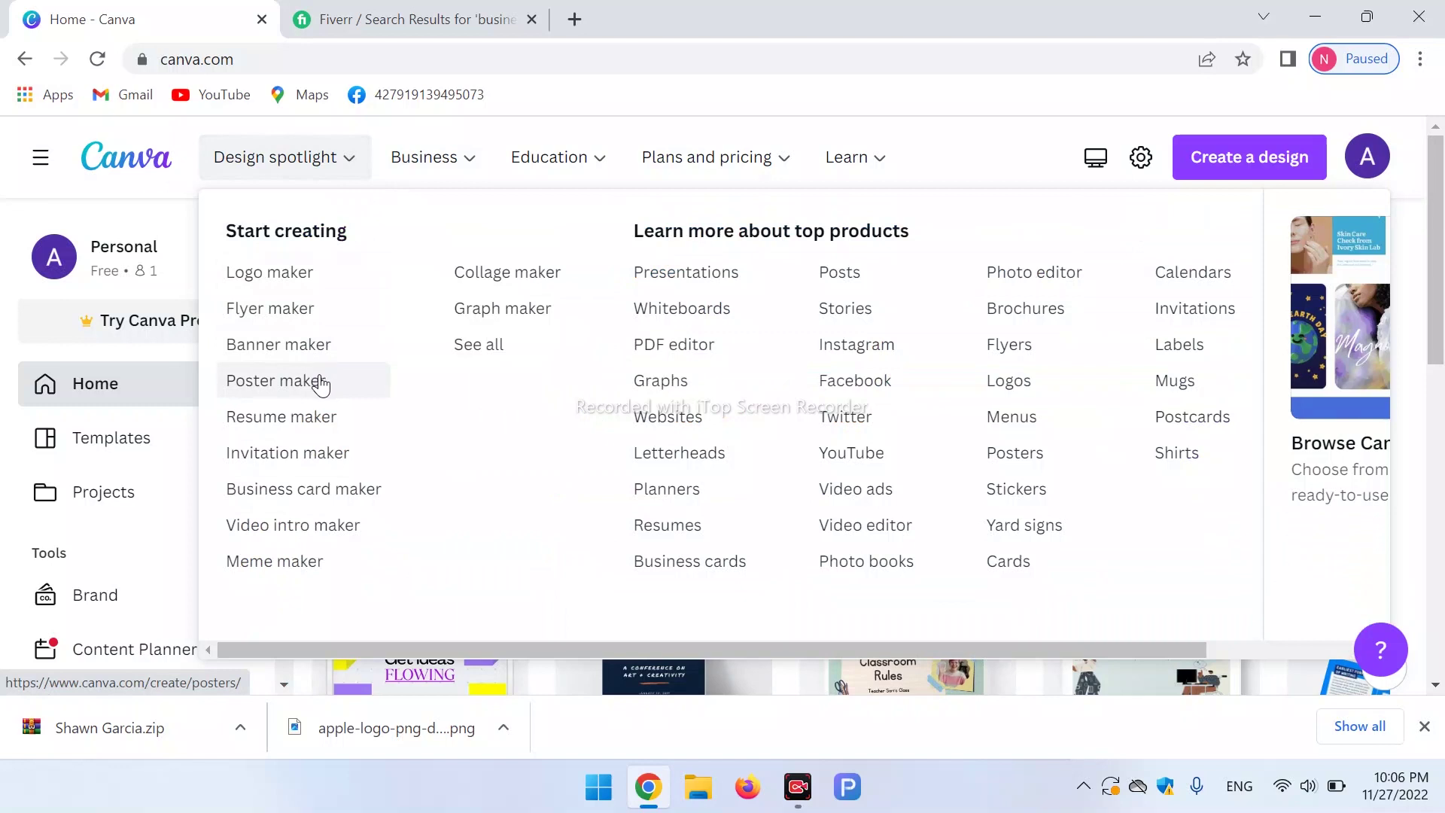
click(322, 382)
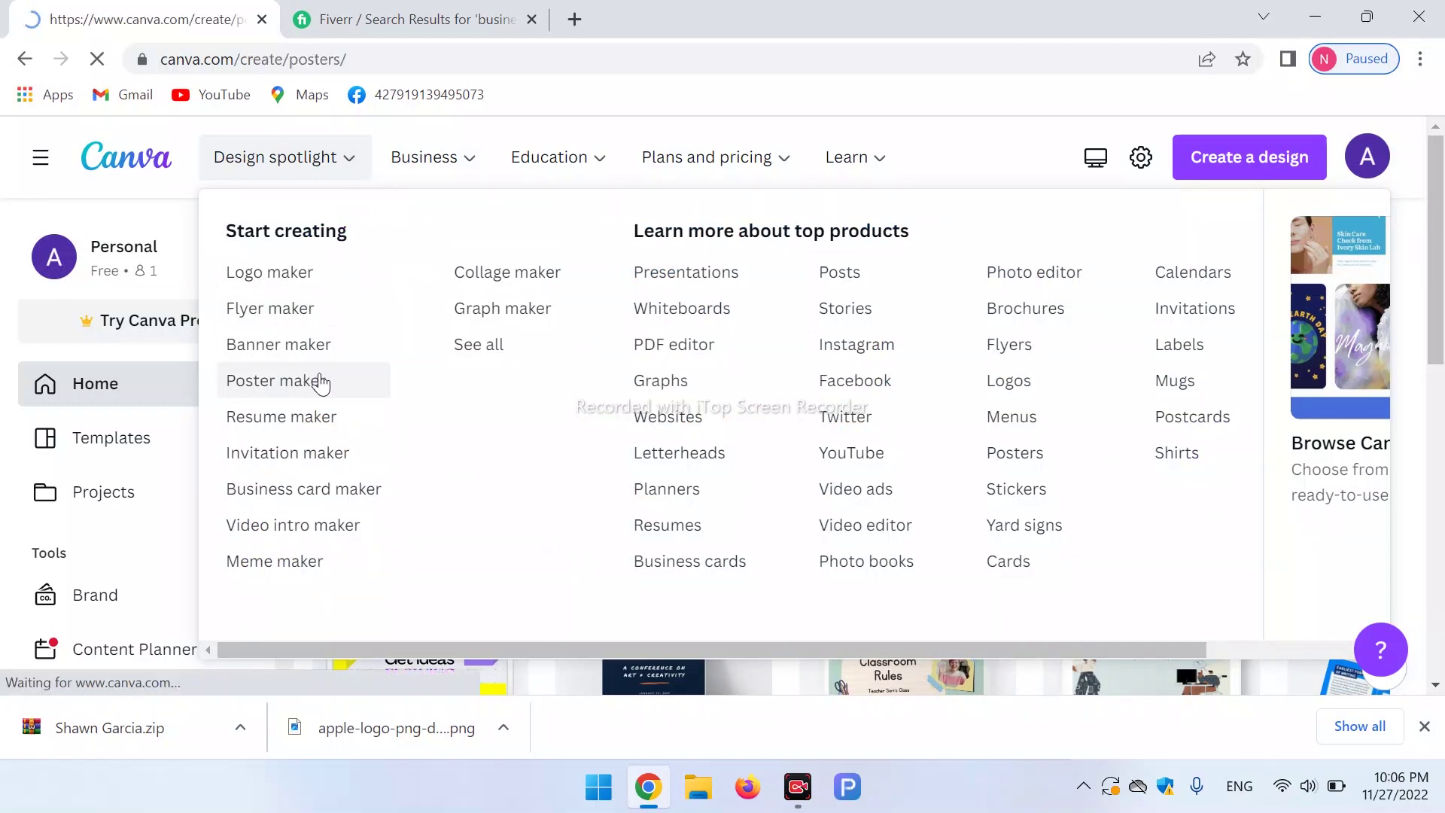
mouse_move(243, 158)
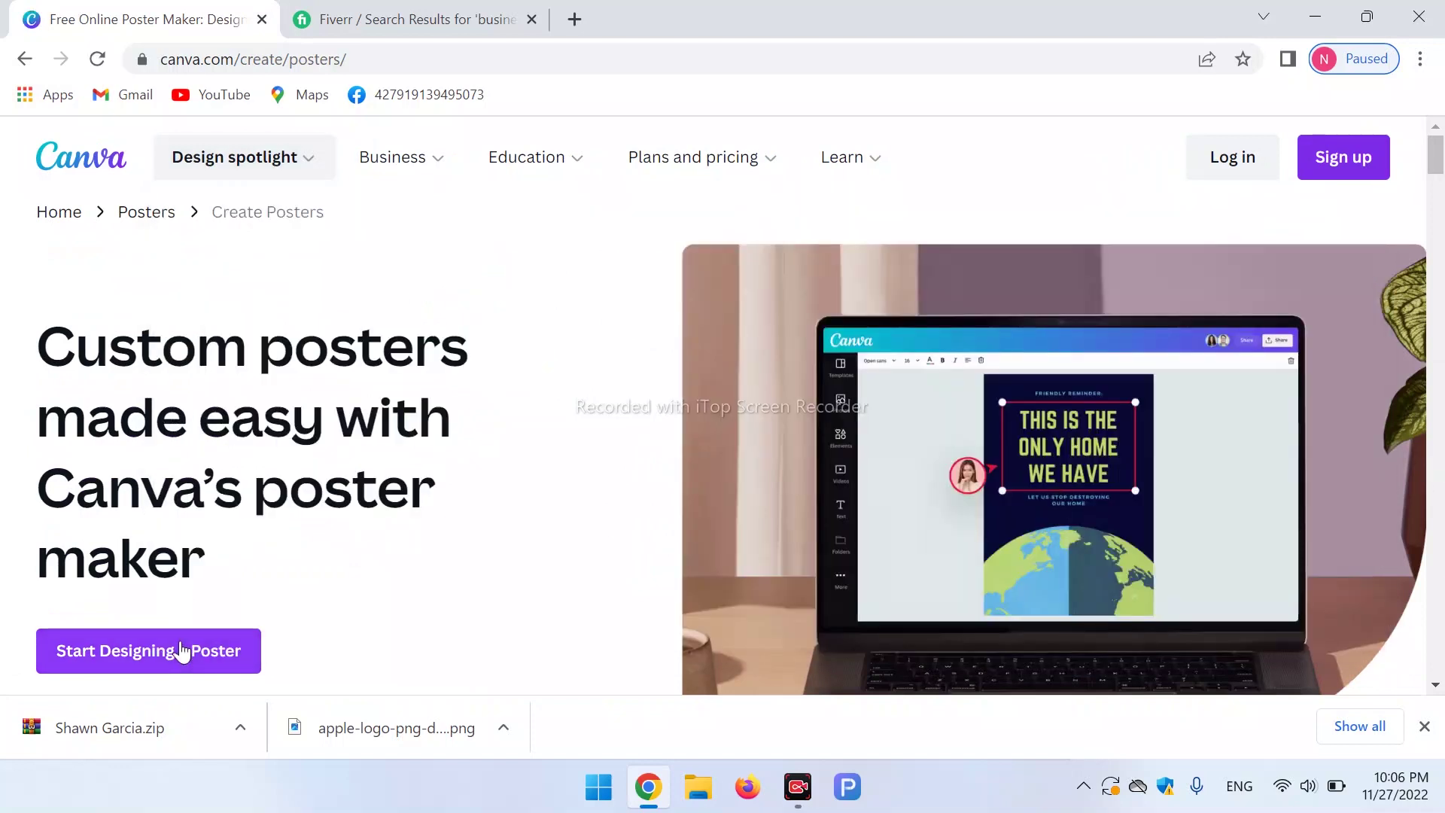
click(180, 648)
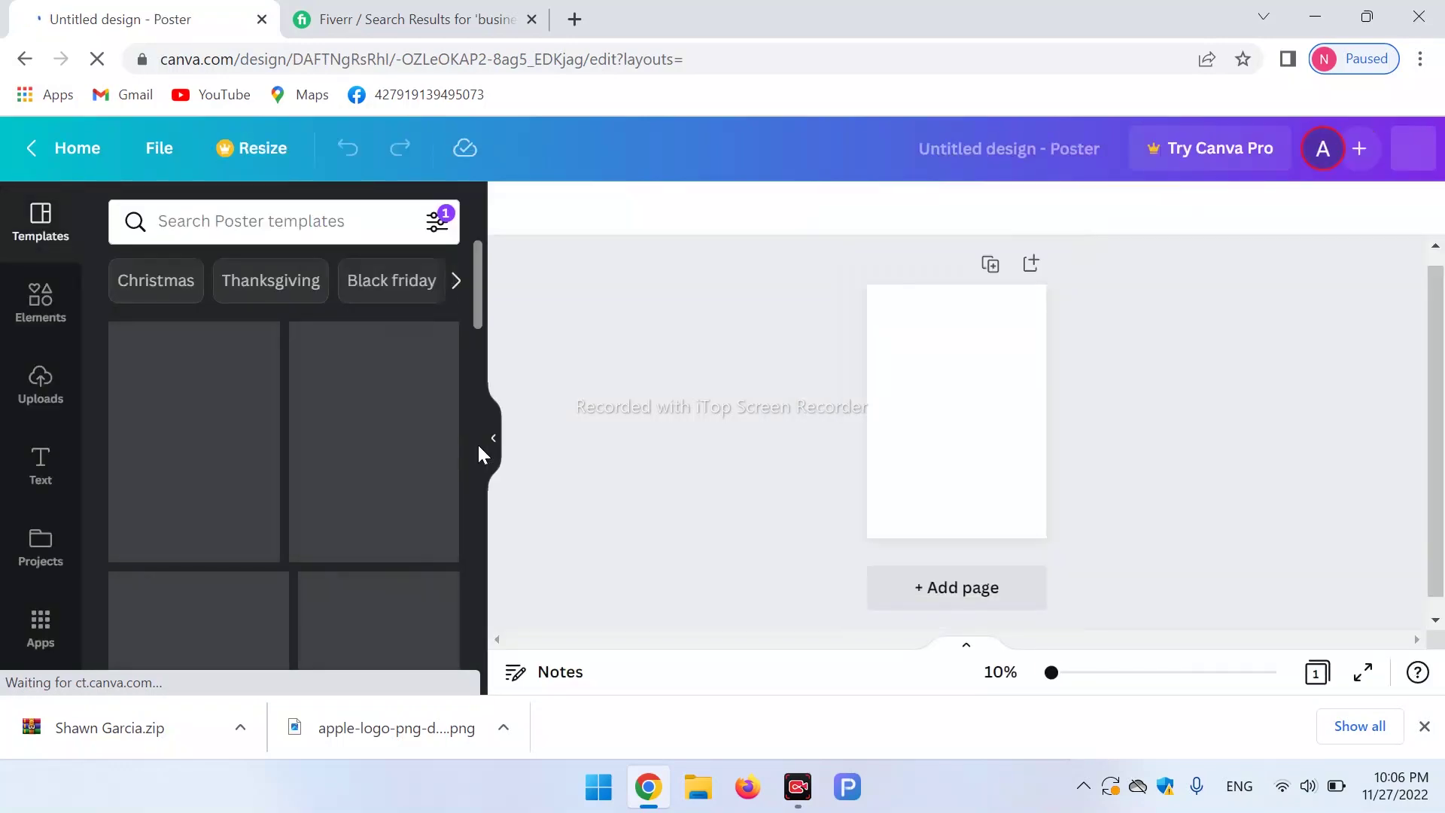
scroll(481, 341, down, 6)
drag(481, 342, 507, 380)
click(76, 147)
mouse_move(288, 165)
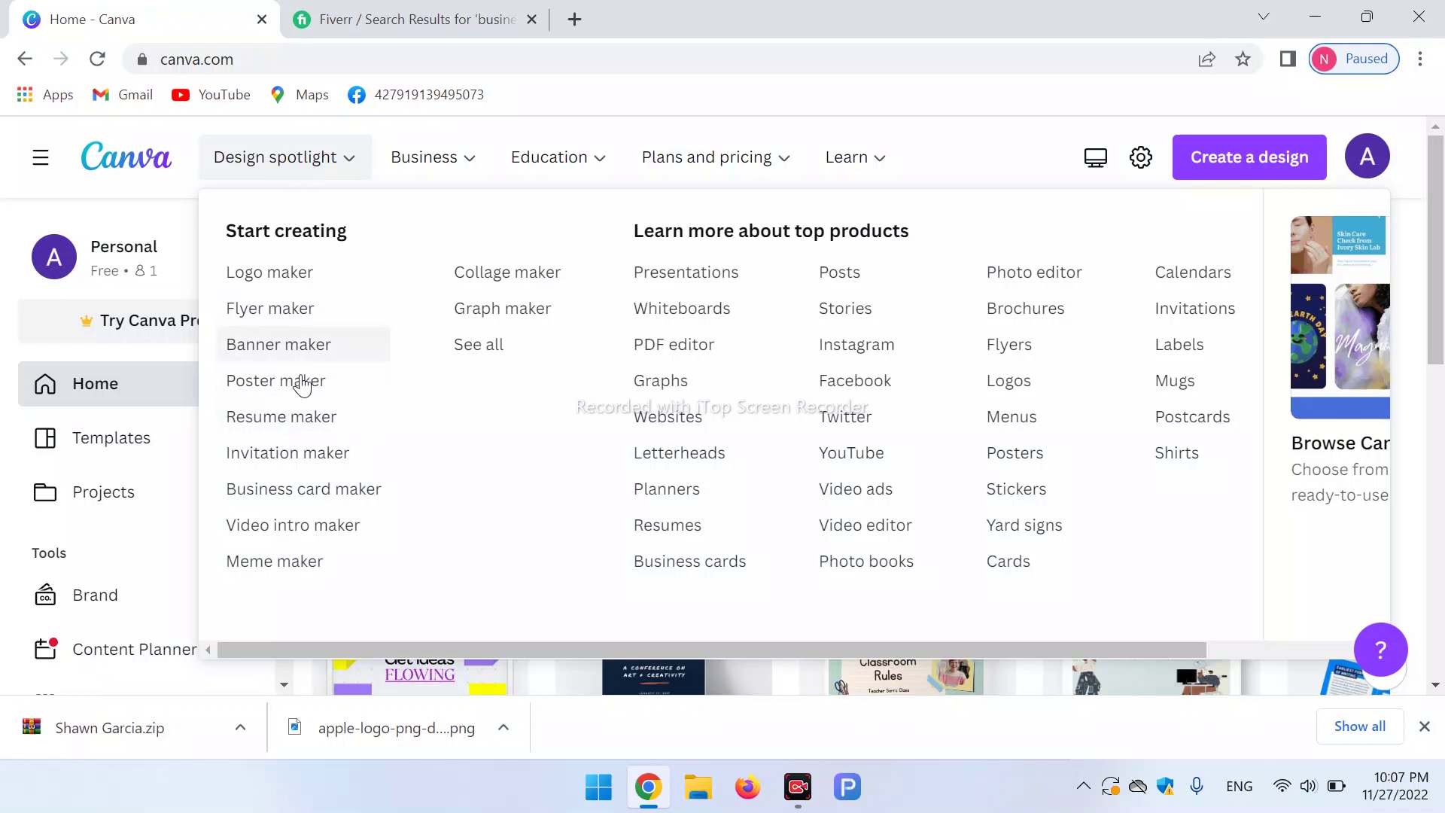
Start an A4 resume via Resume maker and apply the free teal-and-peach student template.
click(307, 420)
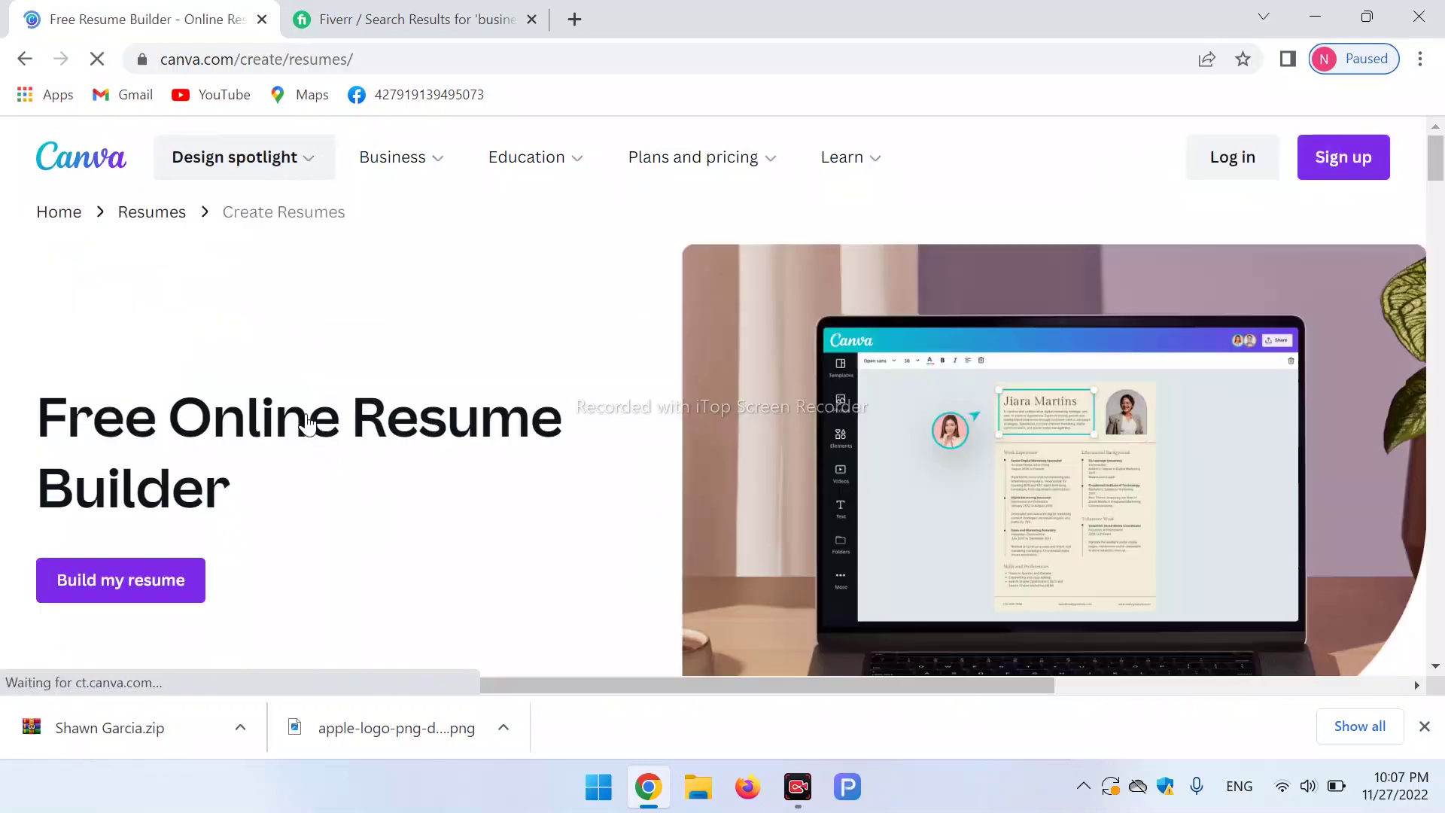
click(173, 586)
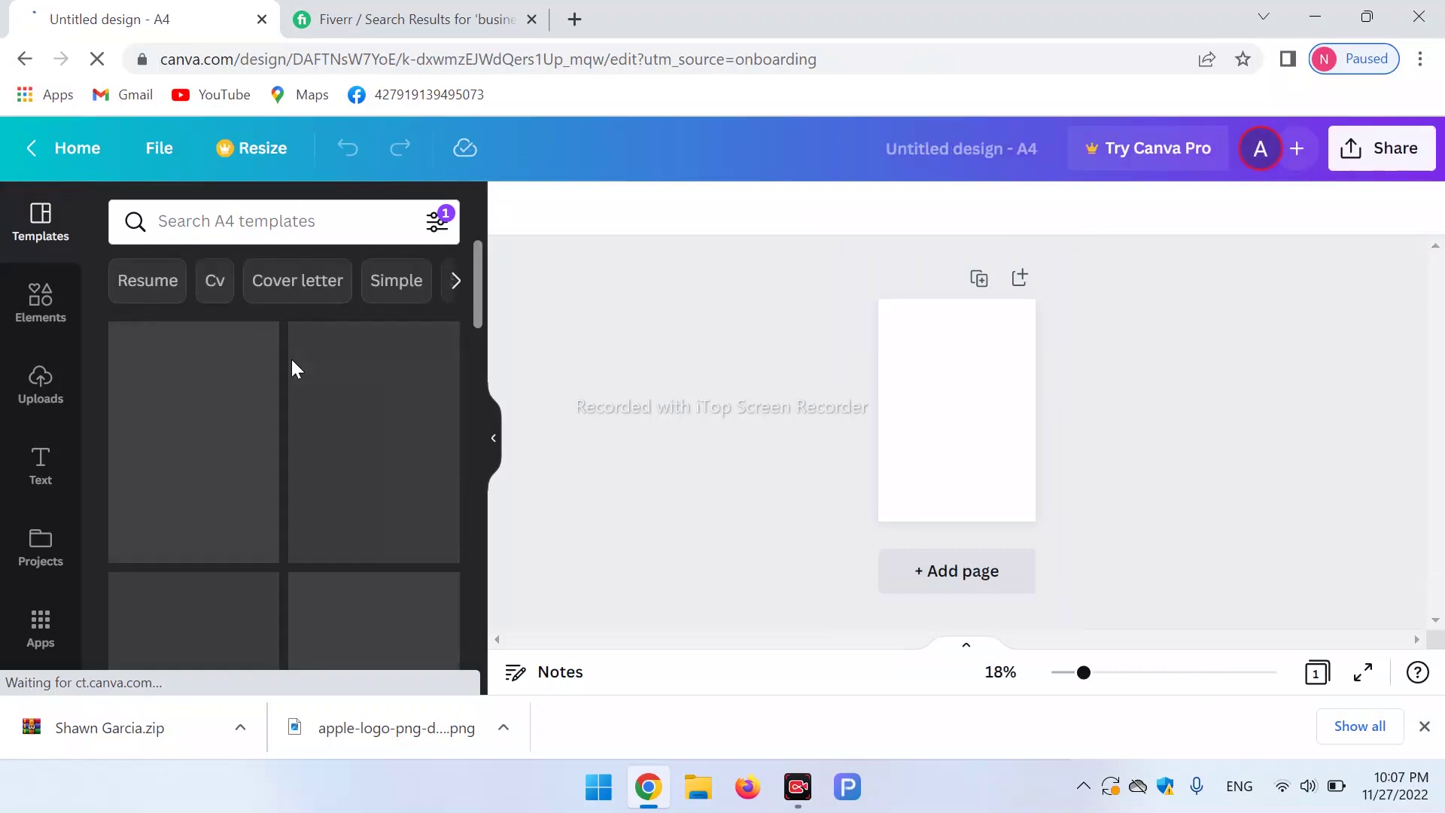
drag(481, 317, 483, 384)
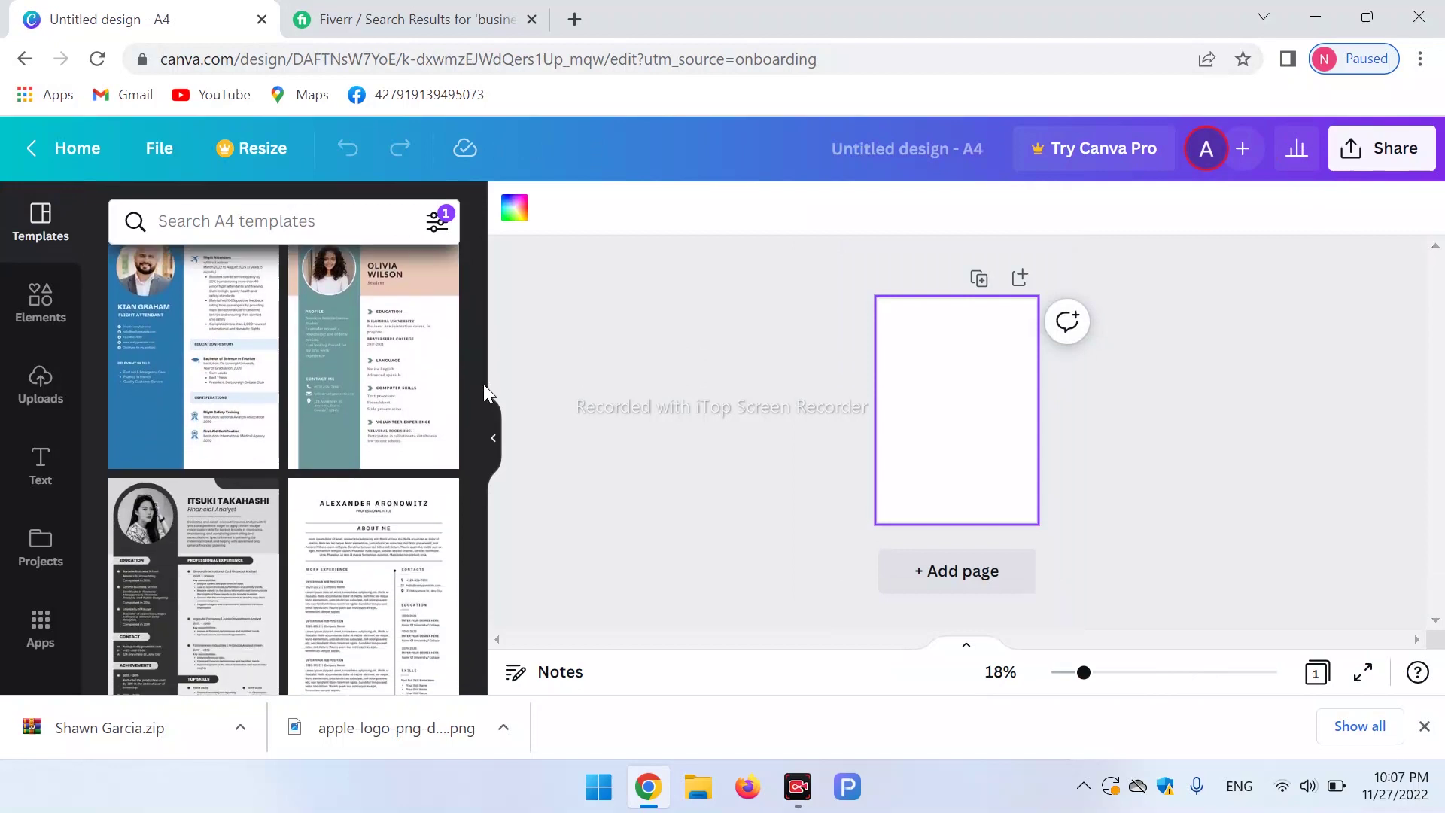
click(210, 605)
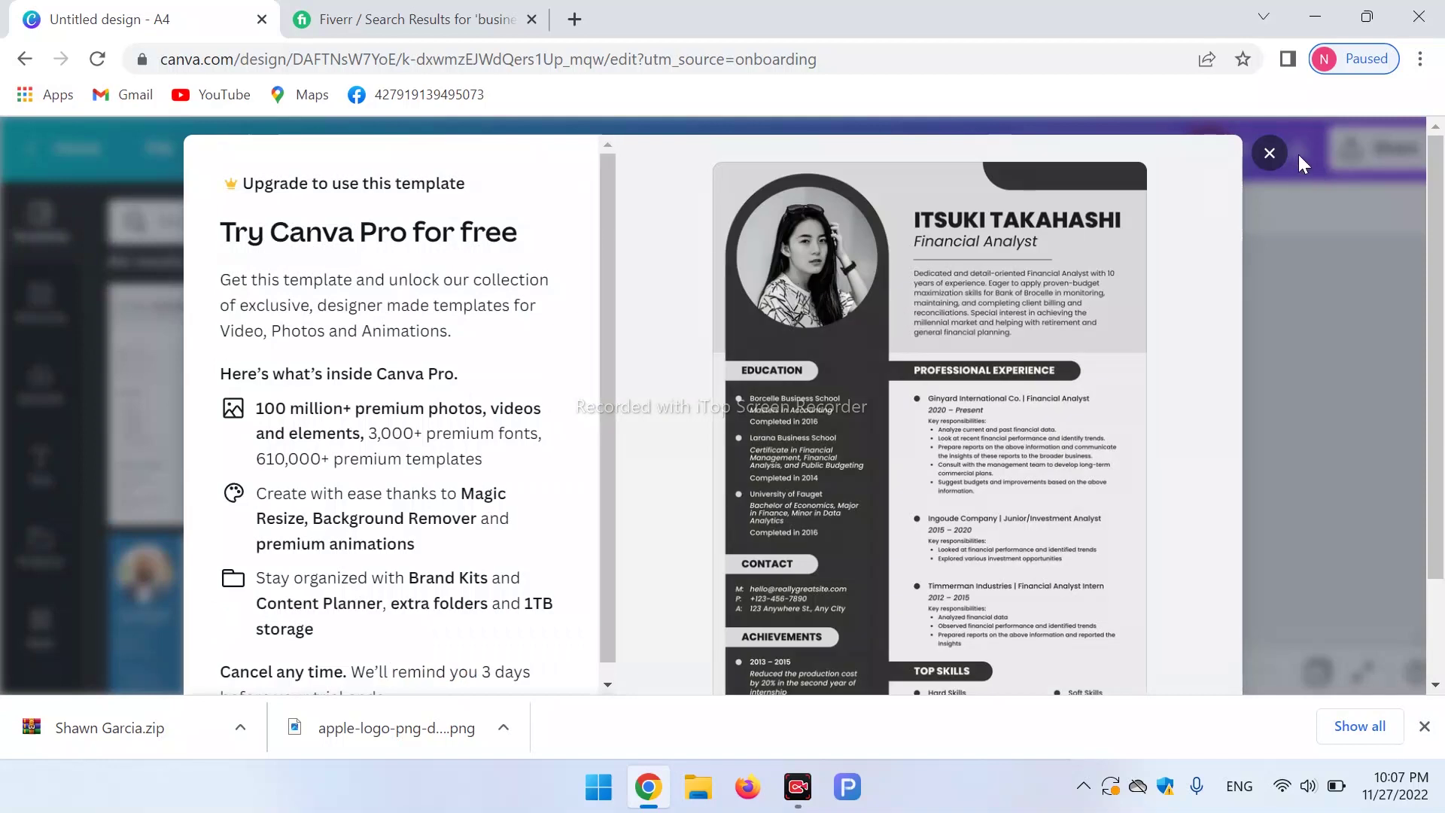
click(1270, 154)
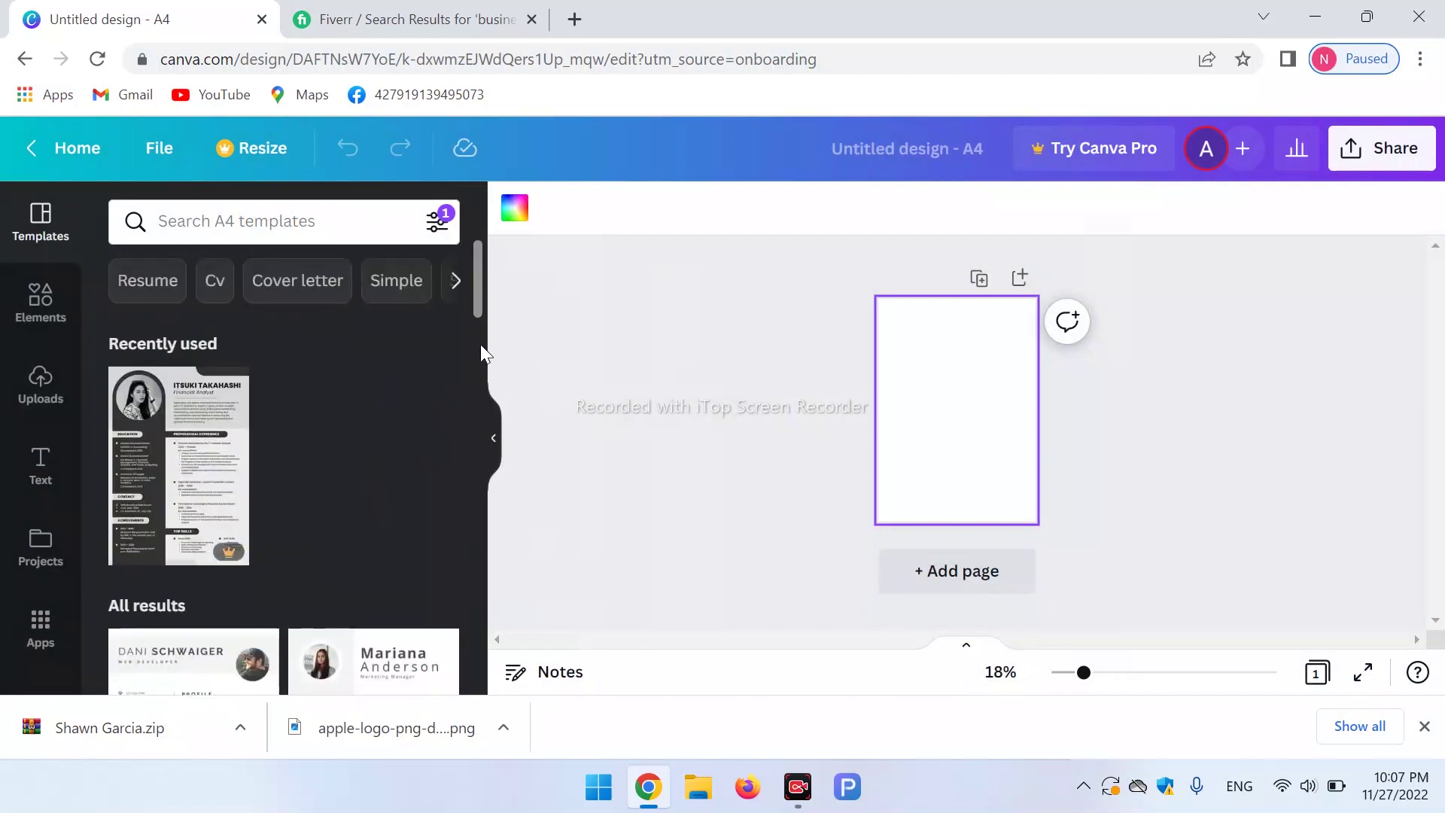
scroll(480, 346, down, 5)
drag(481, 349, 492, 390)
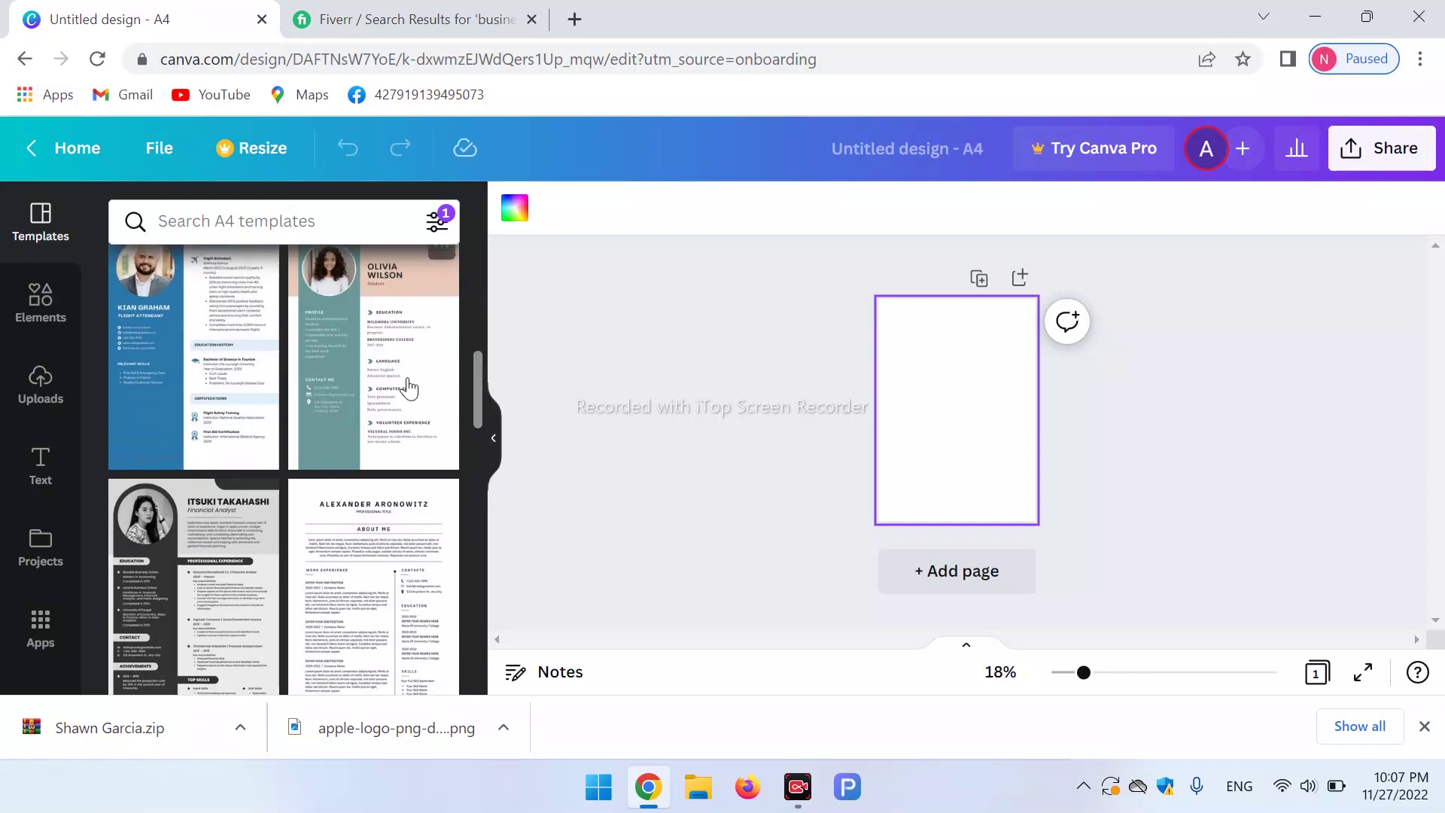
click(406, 388)
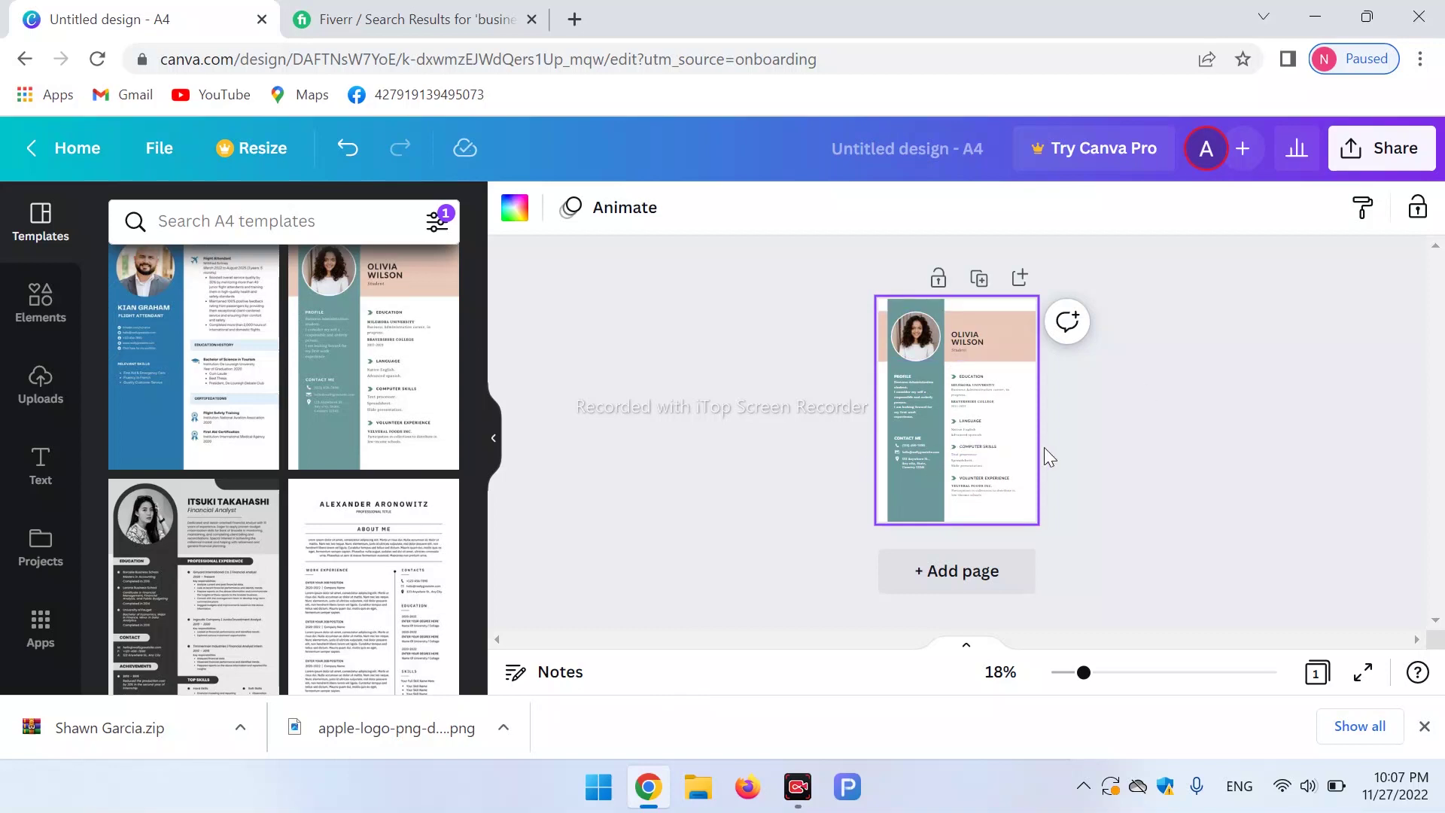
Zoom in and put the uploaded man-at-laptop photo into the resume's profile circle.
scroll(1087, 461, up, 4)
scroll(1089, 461, up, 1)
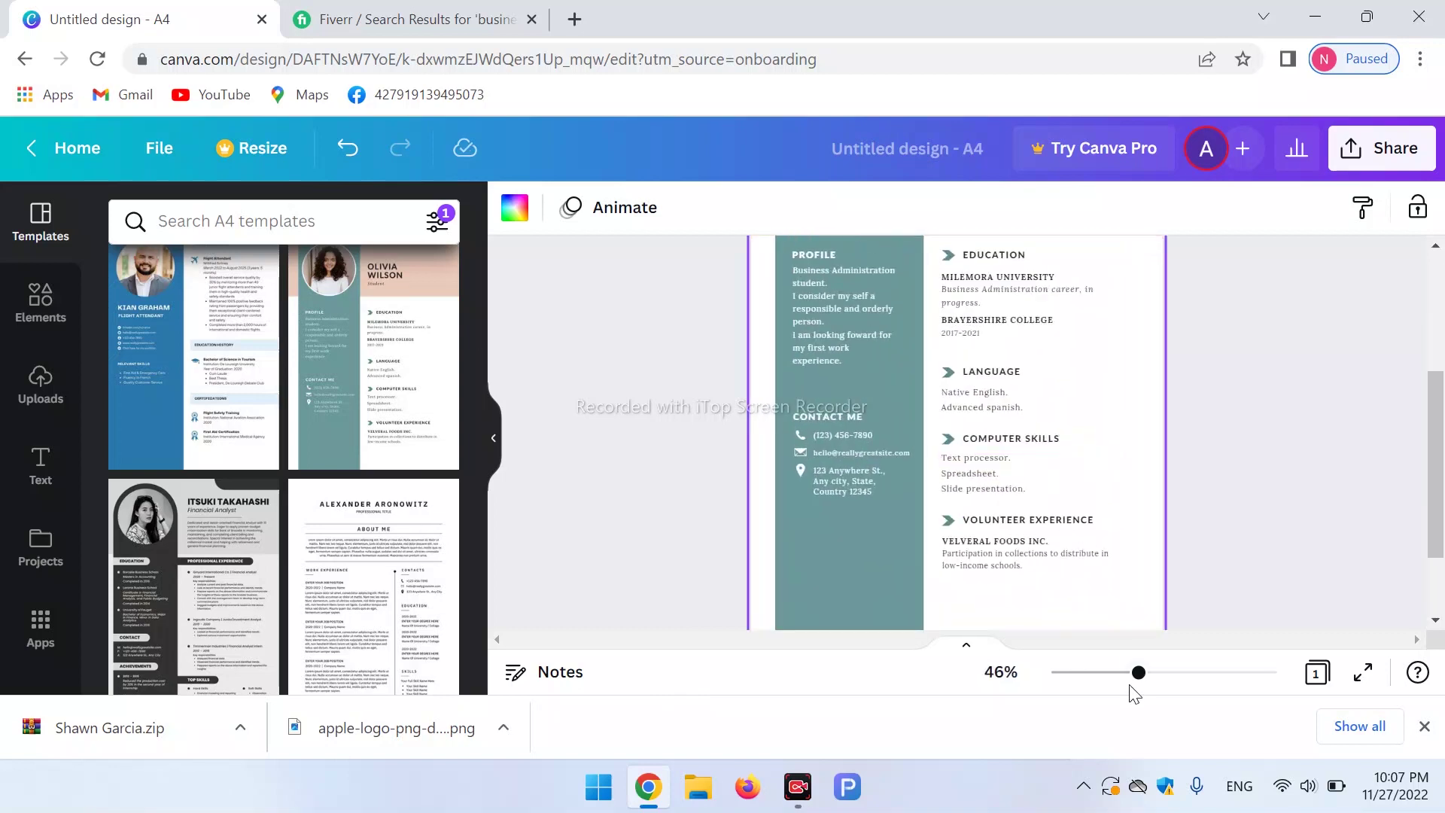
mouse_move(1138, 672)
mouse_down()
mouse_move(1220, 672)
mouse_move(1157, 672)
mouse_up()
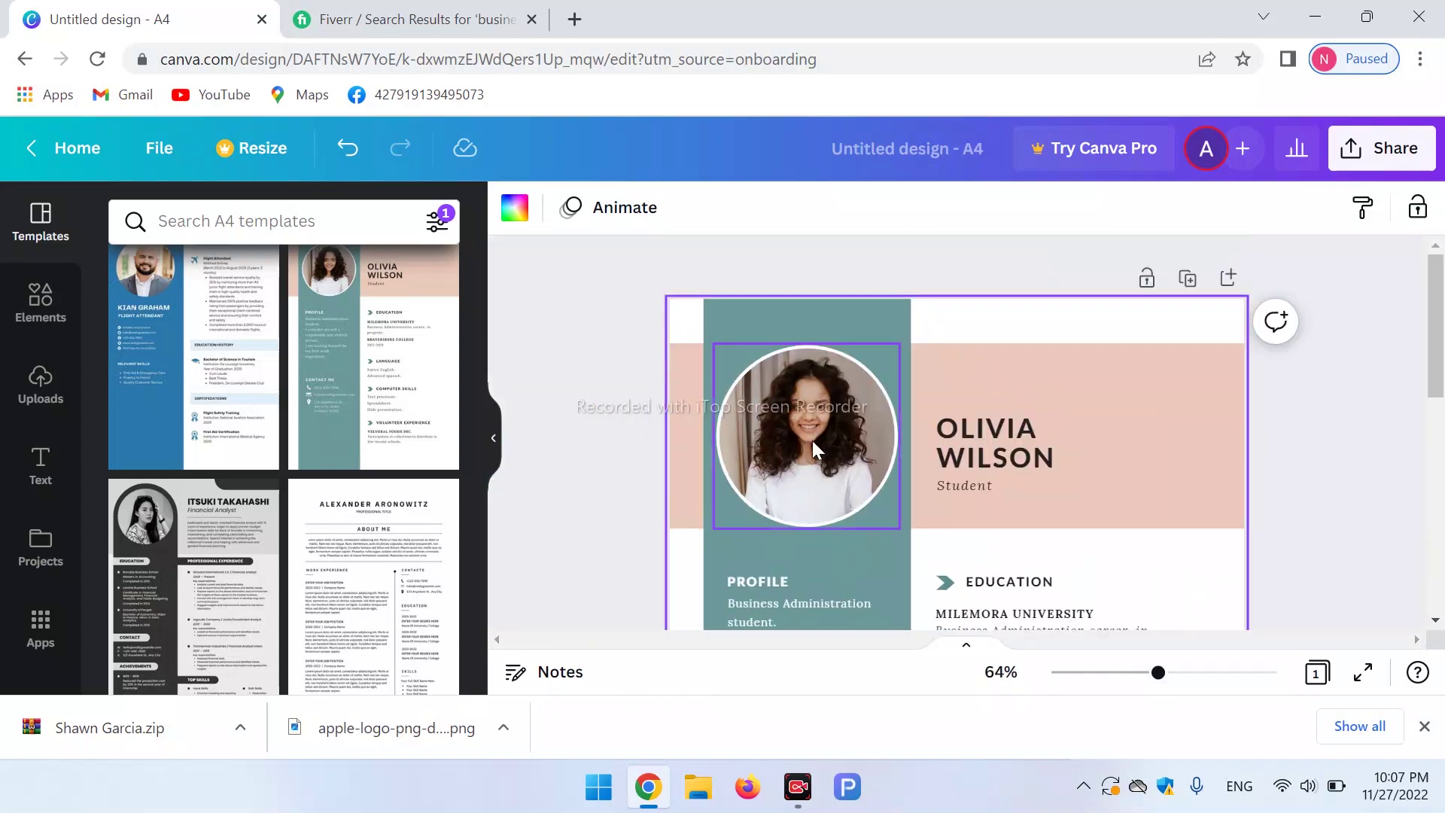
click(811, 440)
click(41, 382)
drag(323, 581, 805, 405)
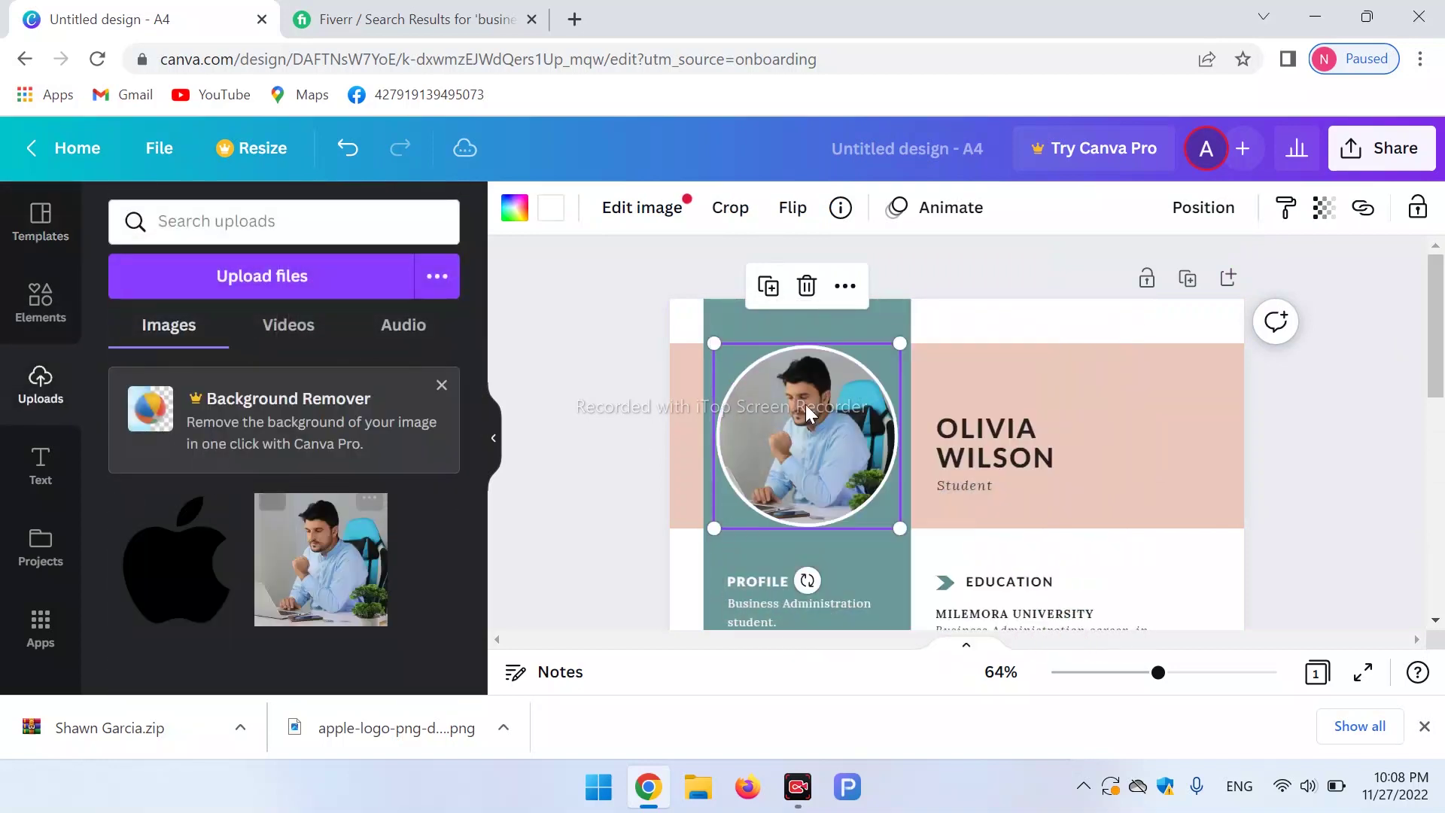
Replace the template's sample name with the owner's own name.
click(1022, 453)
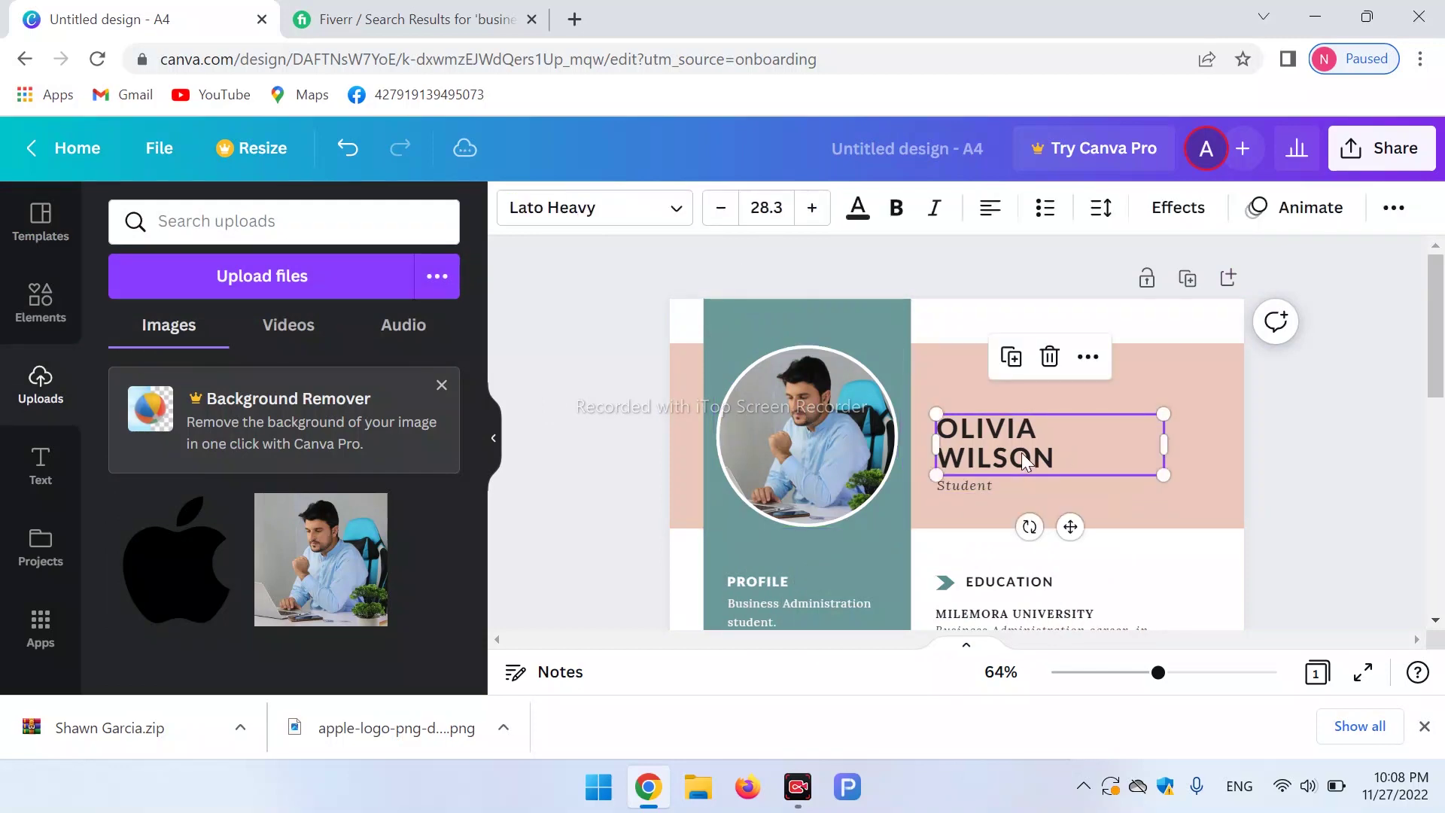
click(1023, 455)
key(BackSpace)
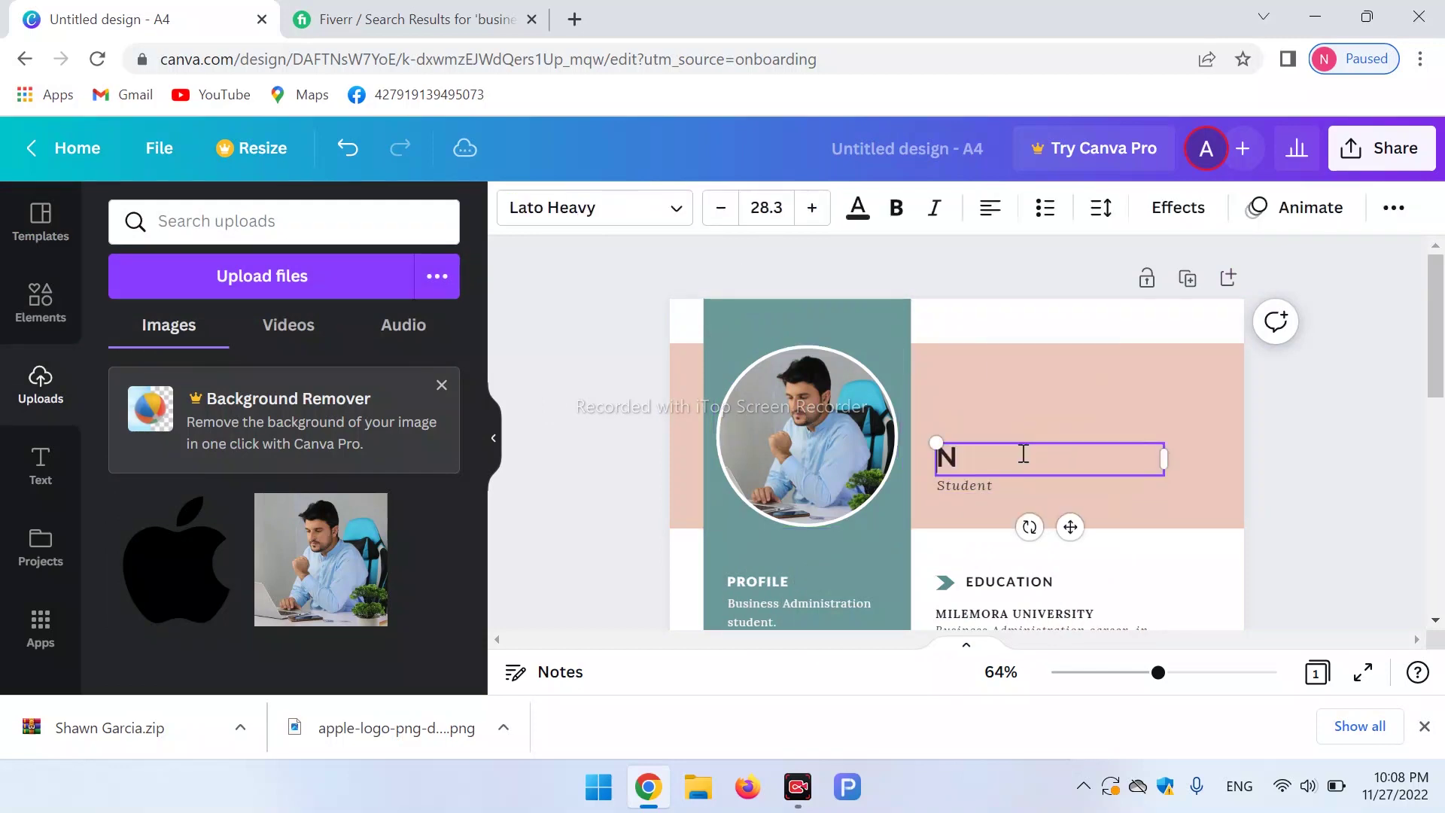
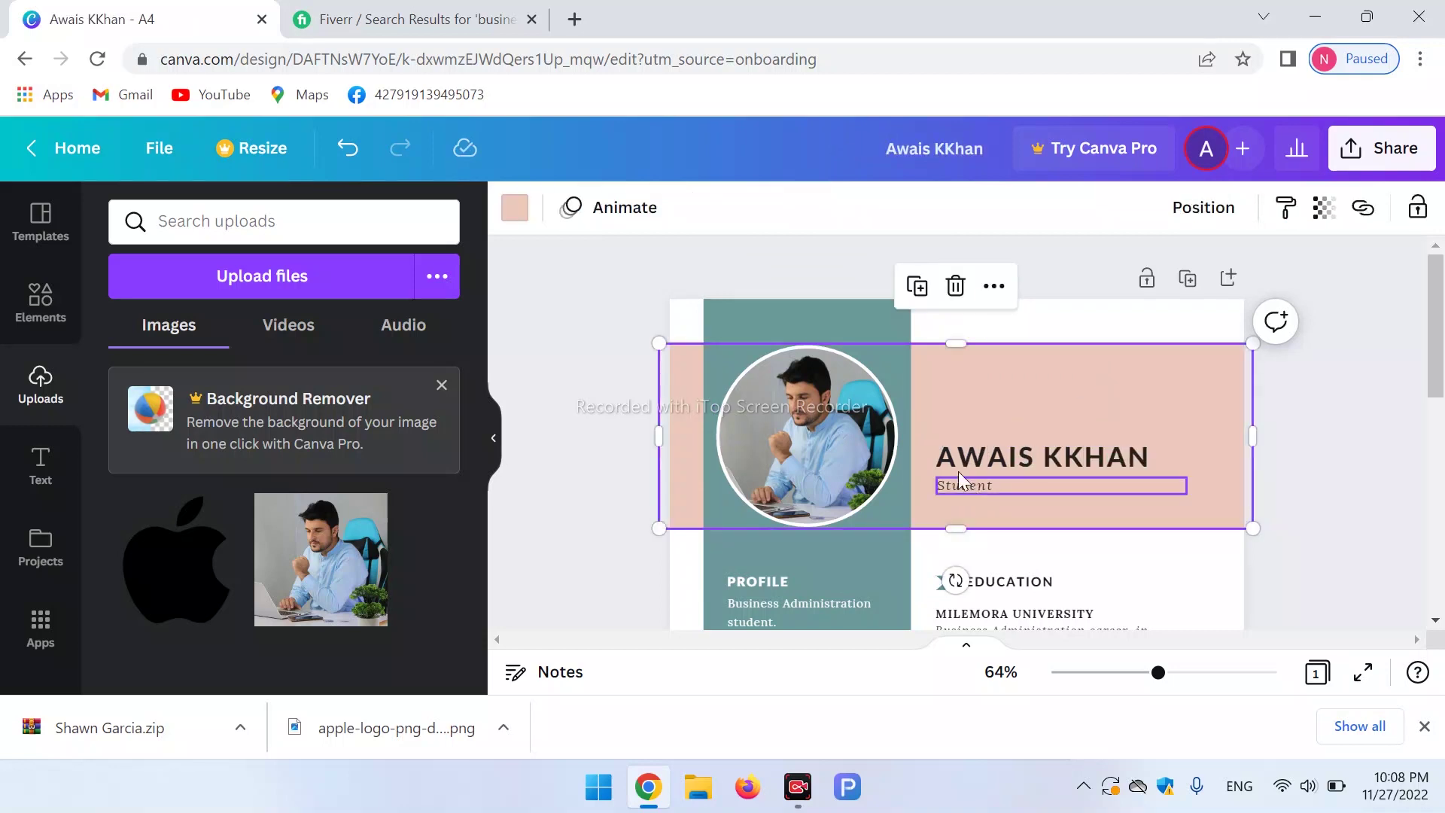
mouse_move(1441, 325)
mouse_down()
mouse_move(1441, 539)
mouse_move(1443, 344)
mouse_up()
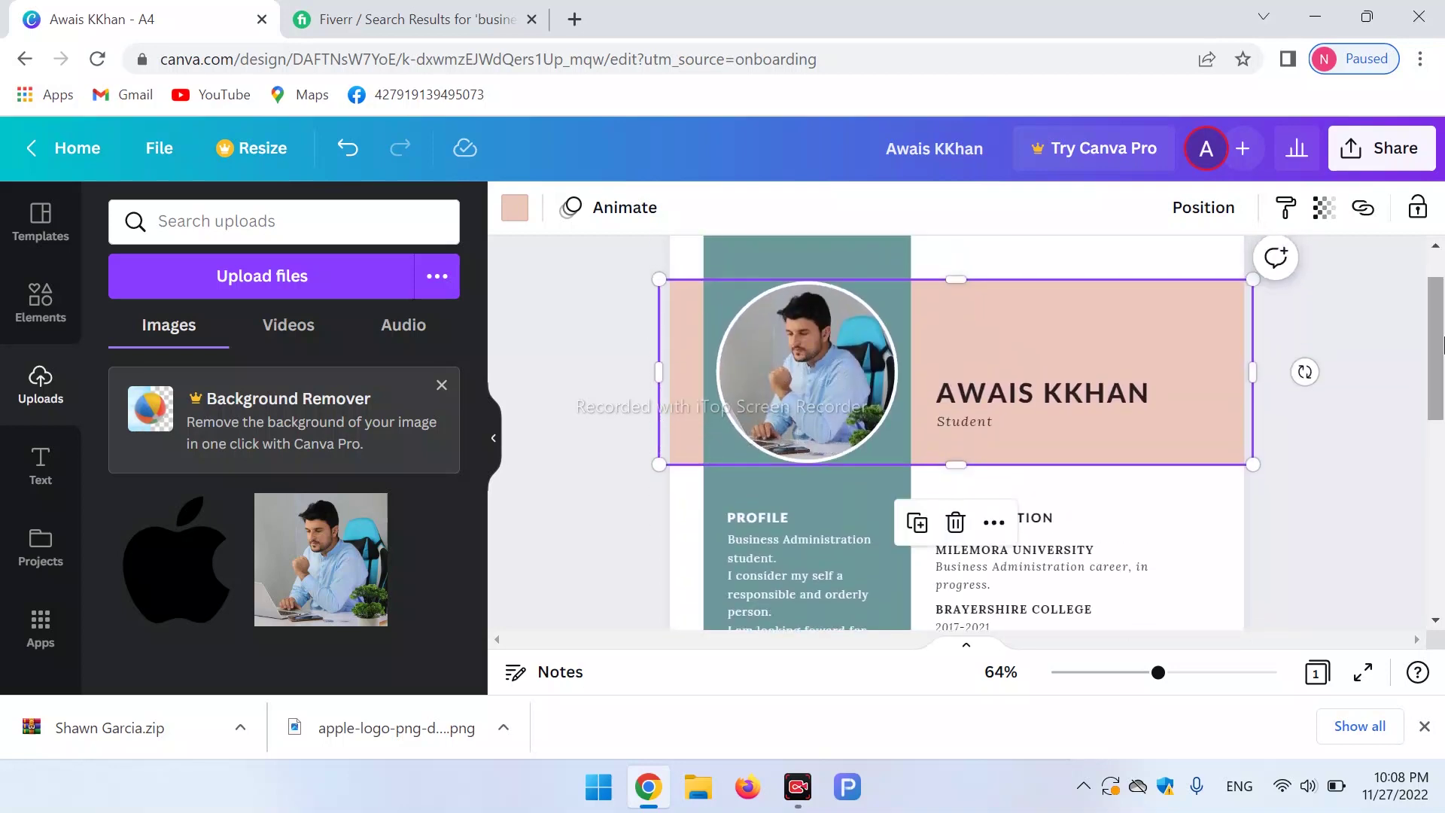
Open and close the sharing options, then switch to the Fiverr search results.
click(1392, 150)
click(626, 465)
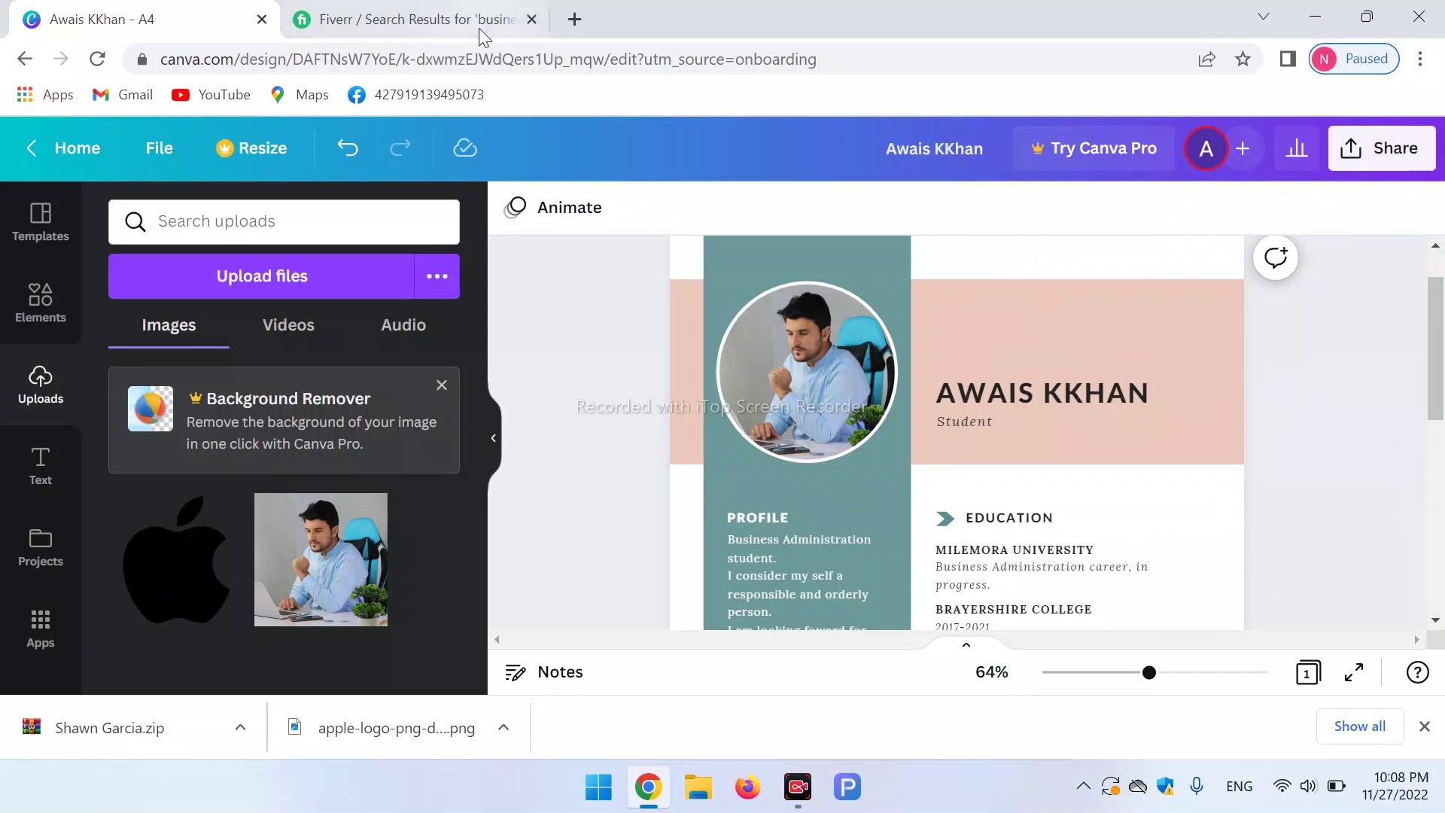
click(440, 13)
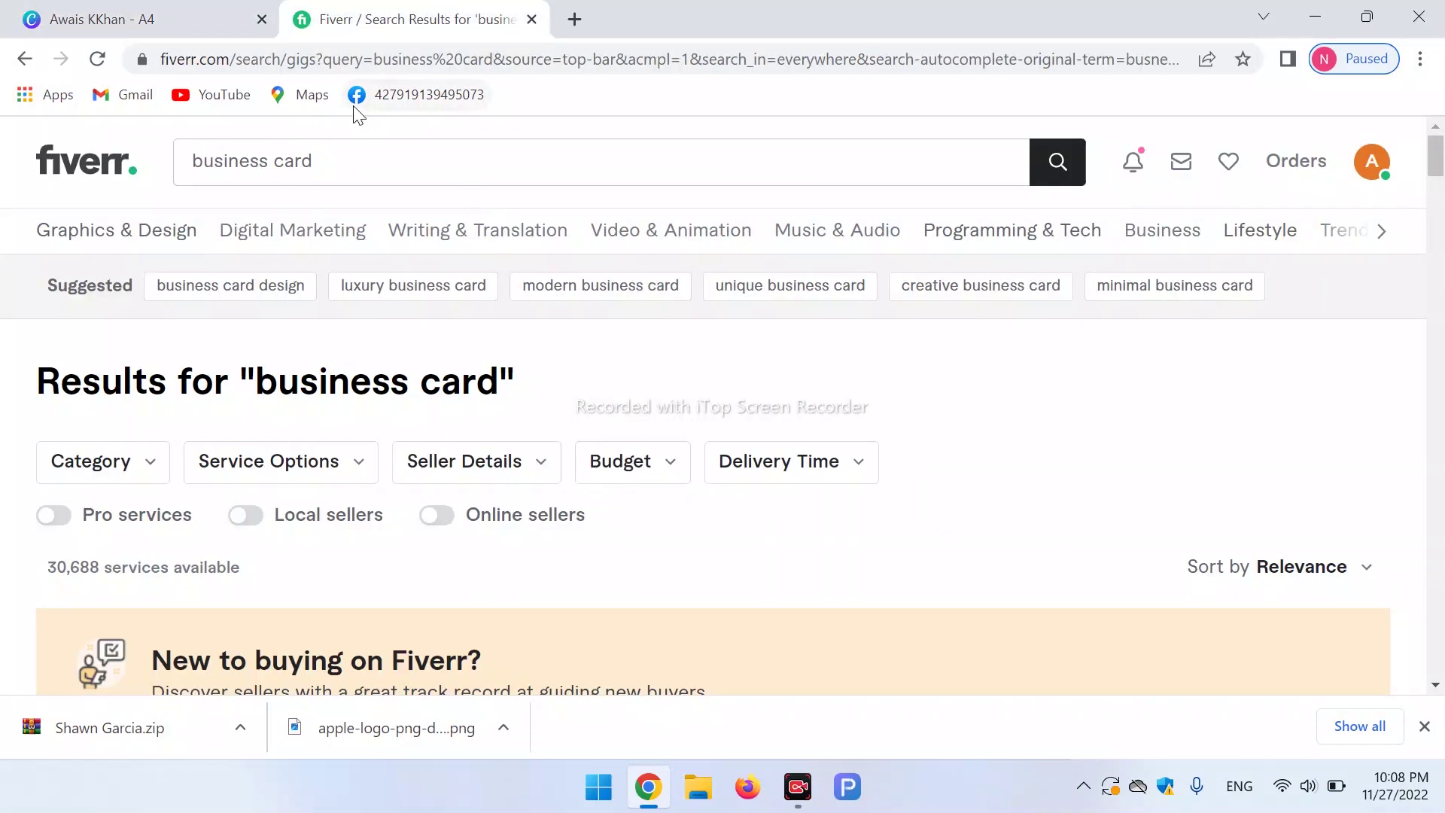
Search Fiverr for 'cv' in place of the earlier business card query.
click(219, 15)
click(464, 9)
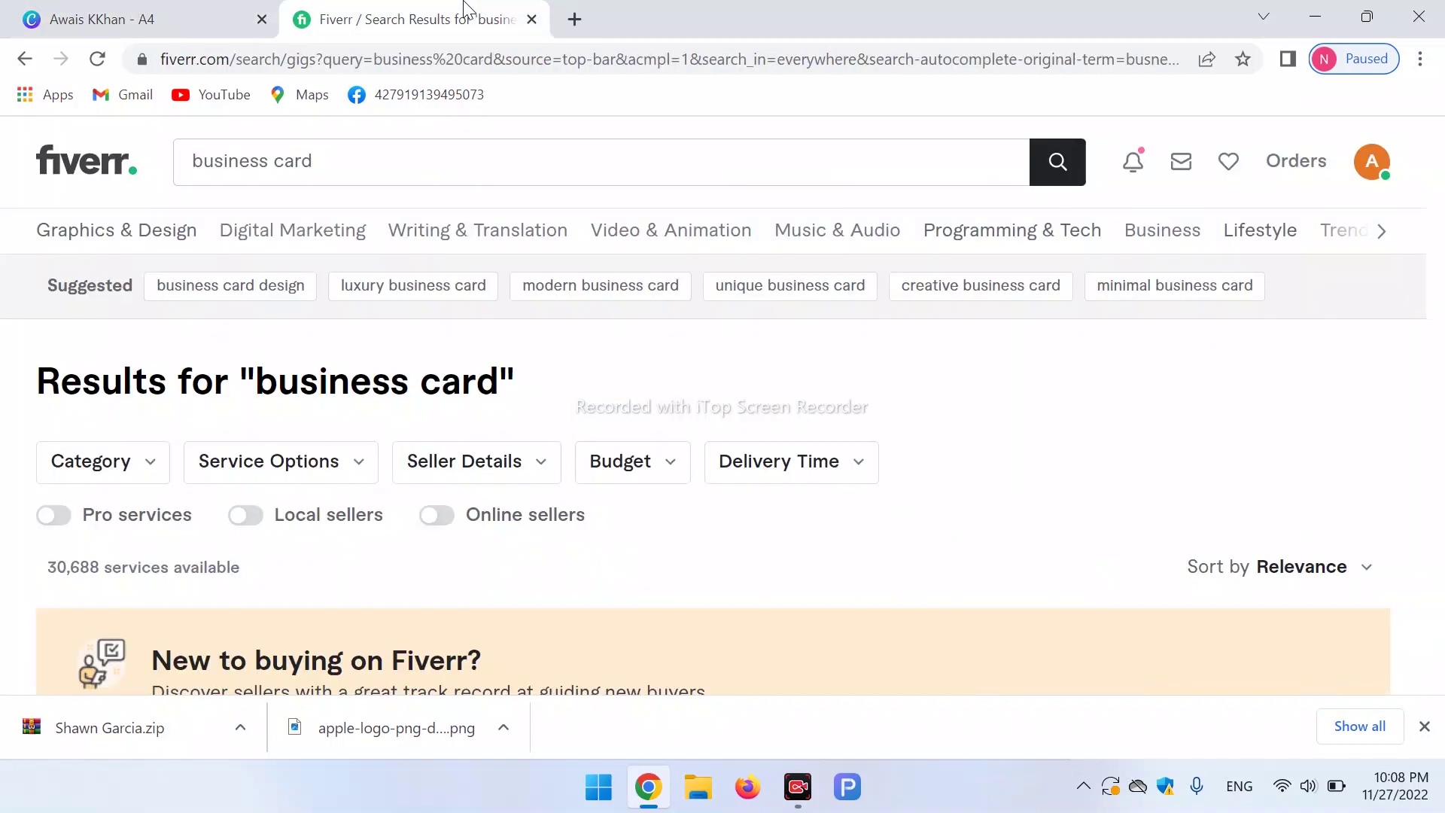
triple_click(365, 163)
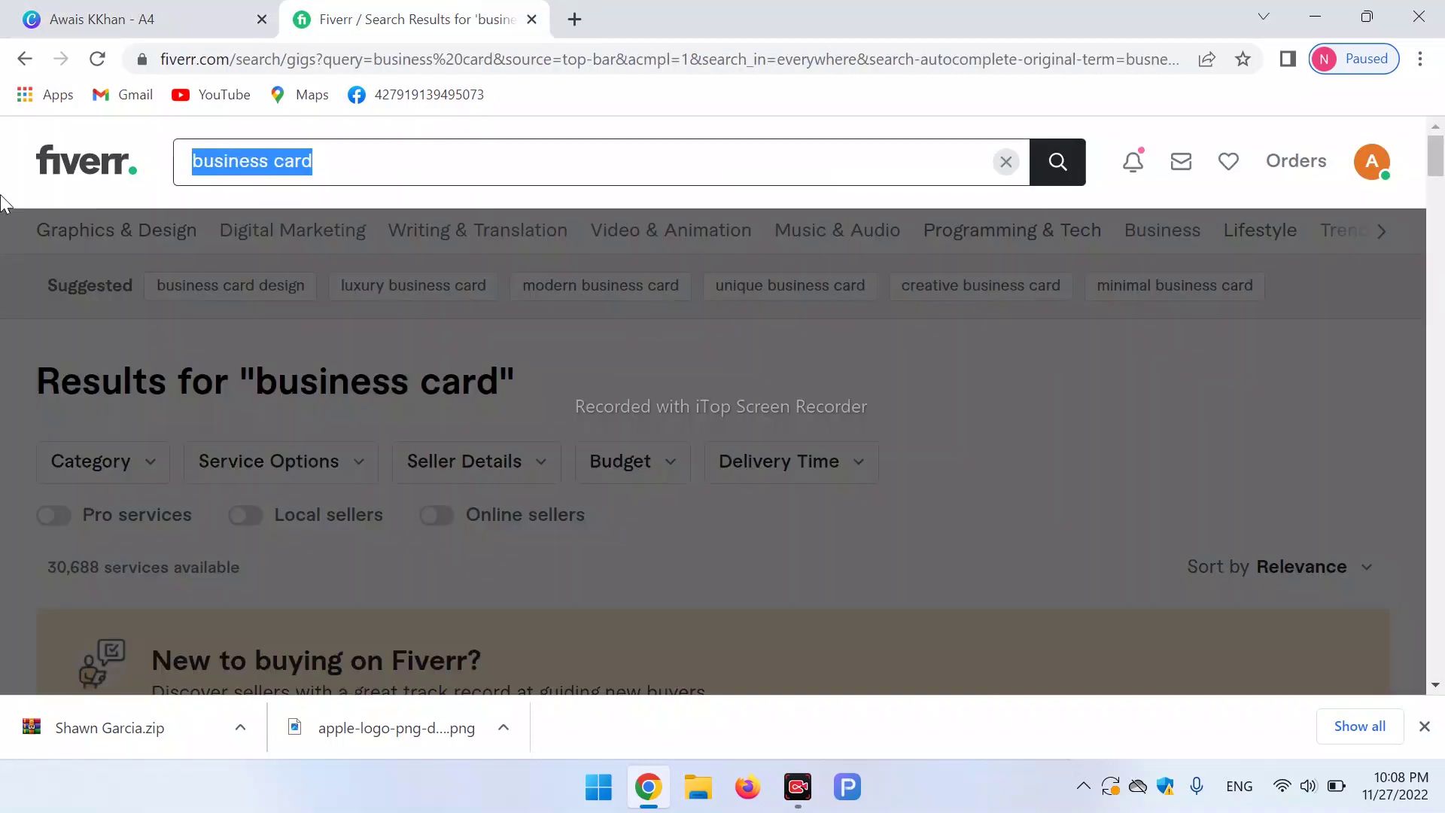
text(v)
key(BackSpace)
text(cv)
key(Return)
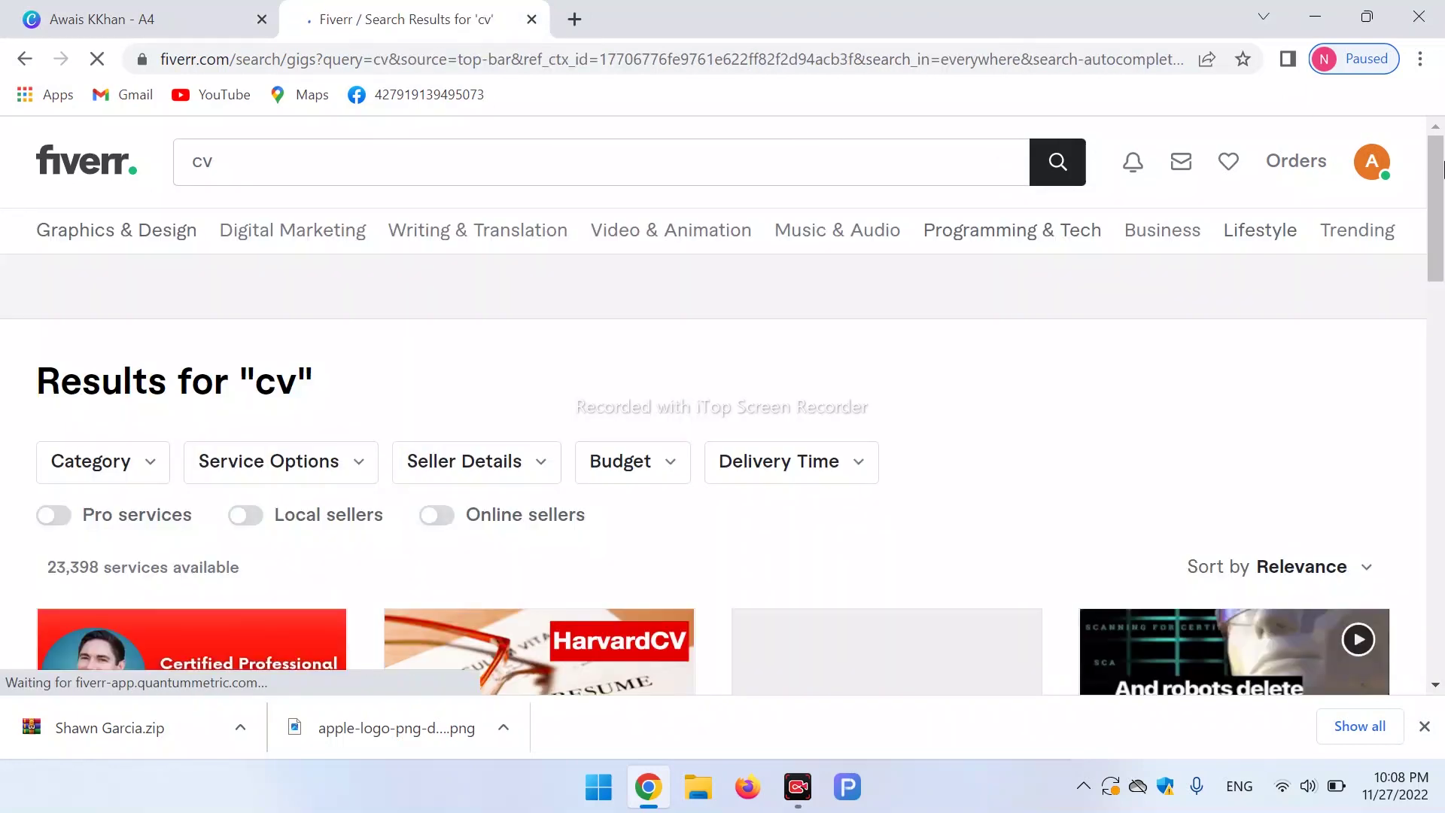
Browse the resume, cover letter and LinkedIn writing gigs, then return to the Canva resume.
scroll(1438, 220, down, 9)
scroll(1440, 220, up, 3)
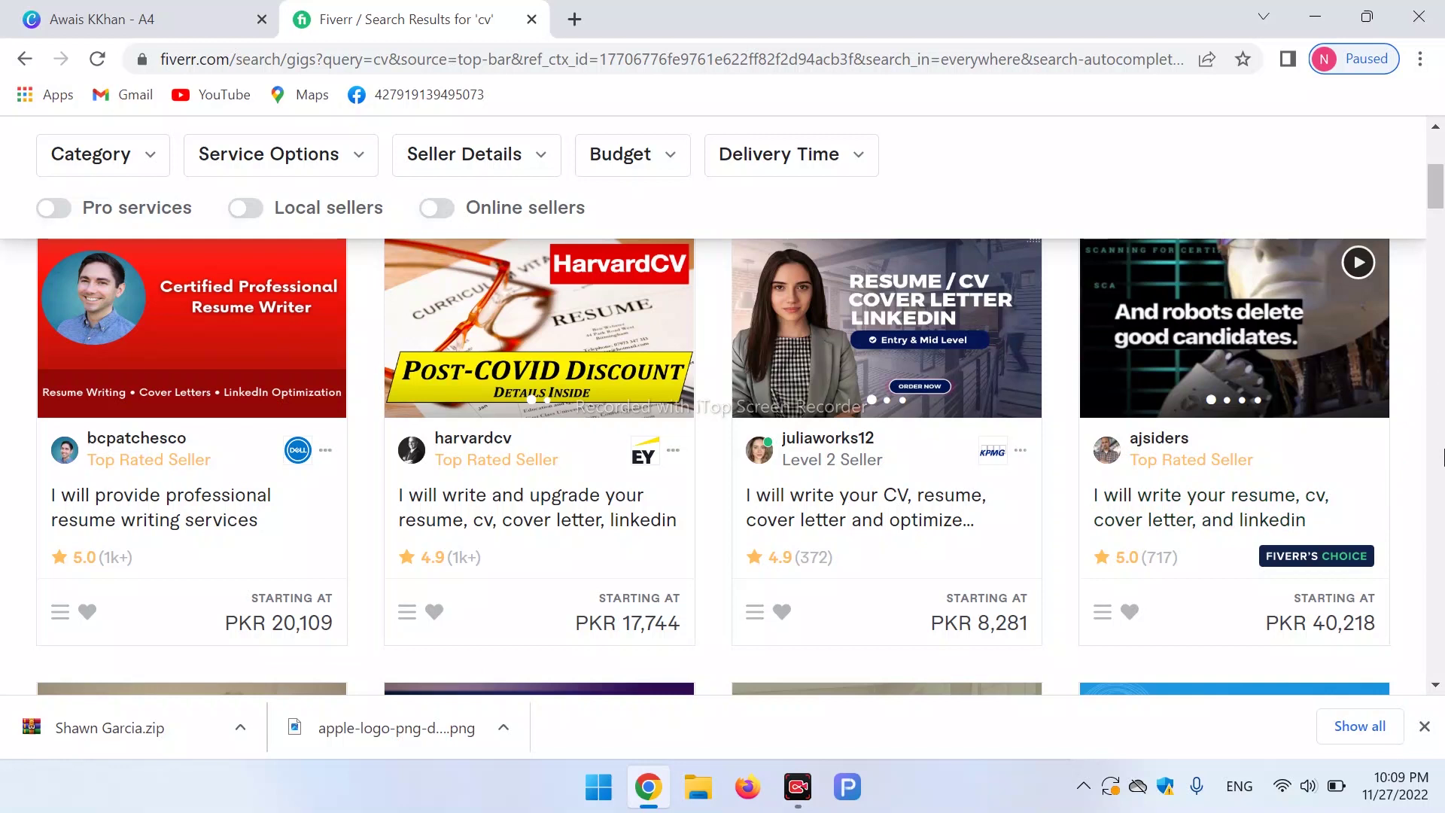
scroll(1444, 457, down, 13)
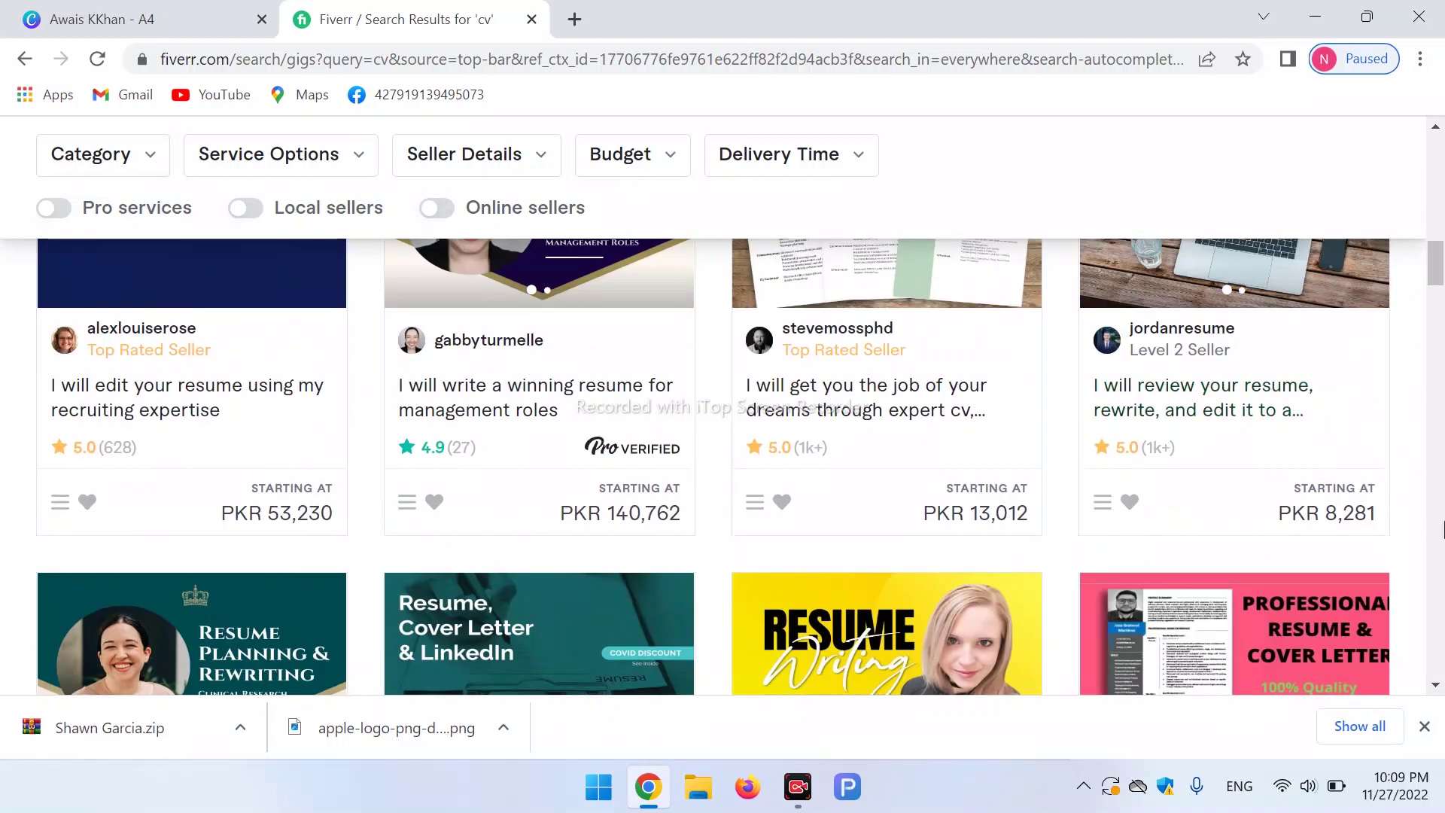
scroll(1442, 529, down, 6)
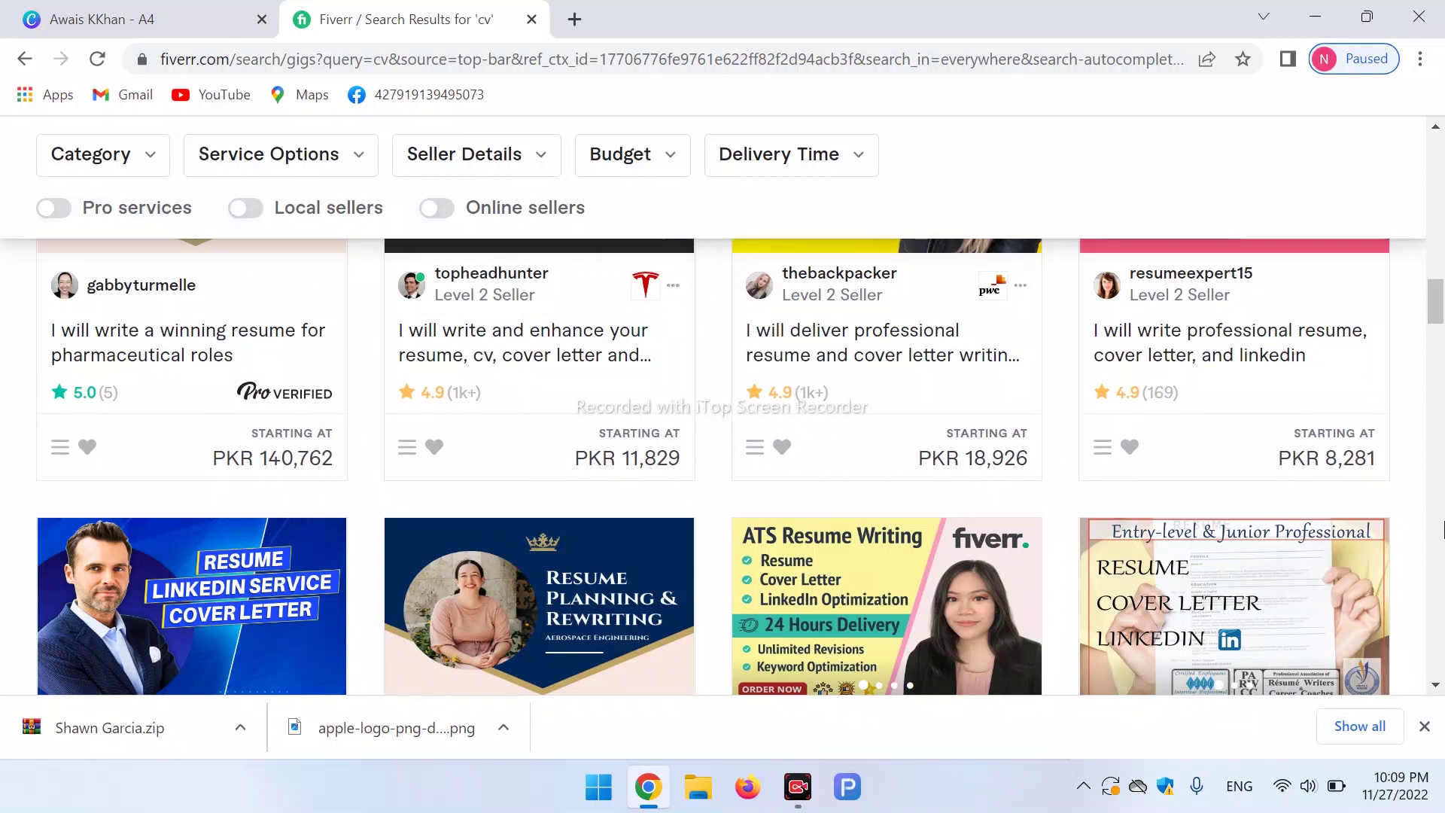
drag(1436, 322, 1443, 475)
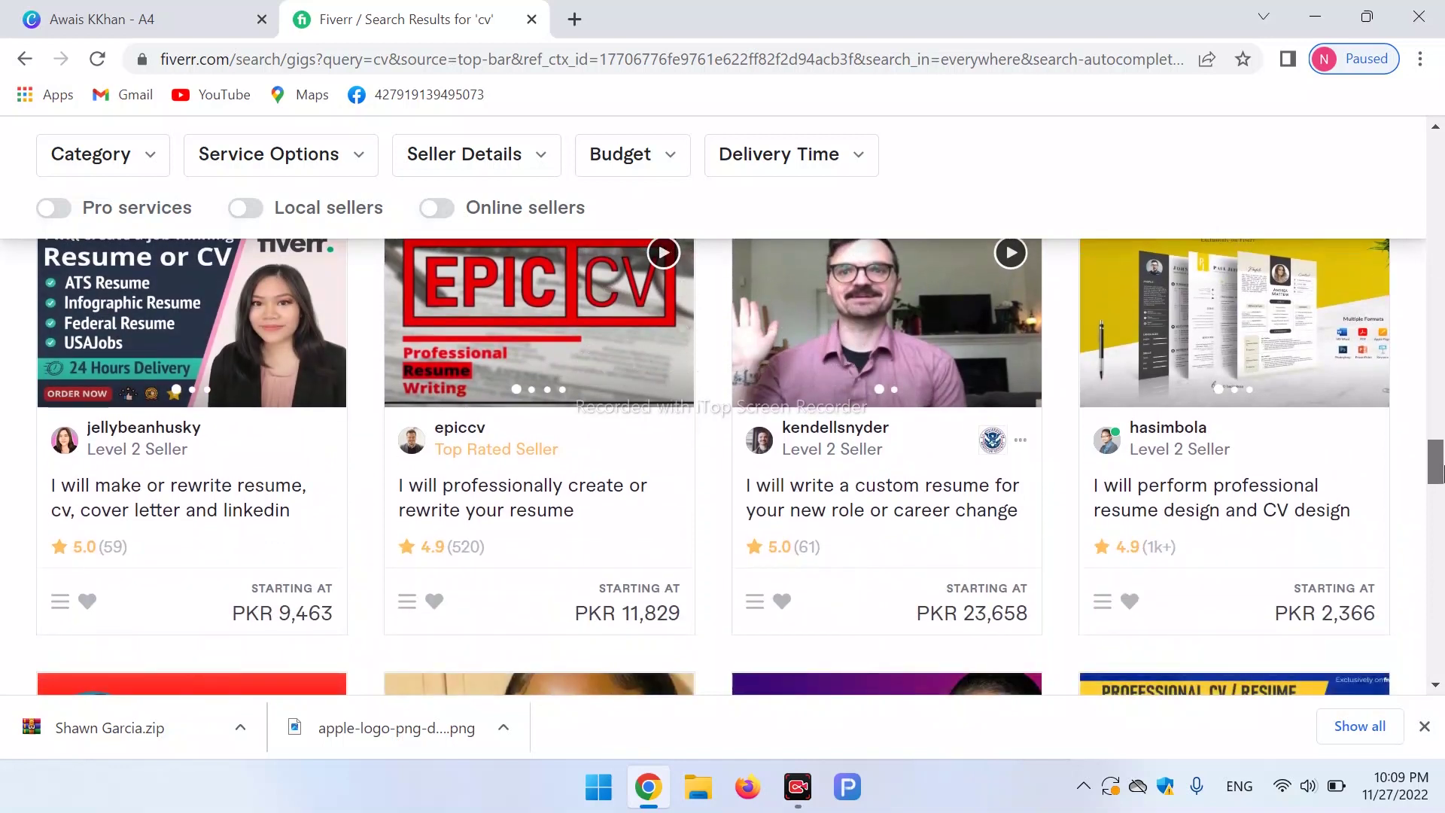
scroll(1219, 173, up, 15)
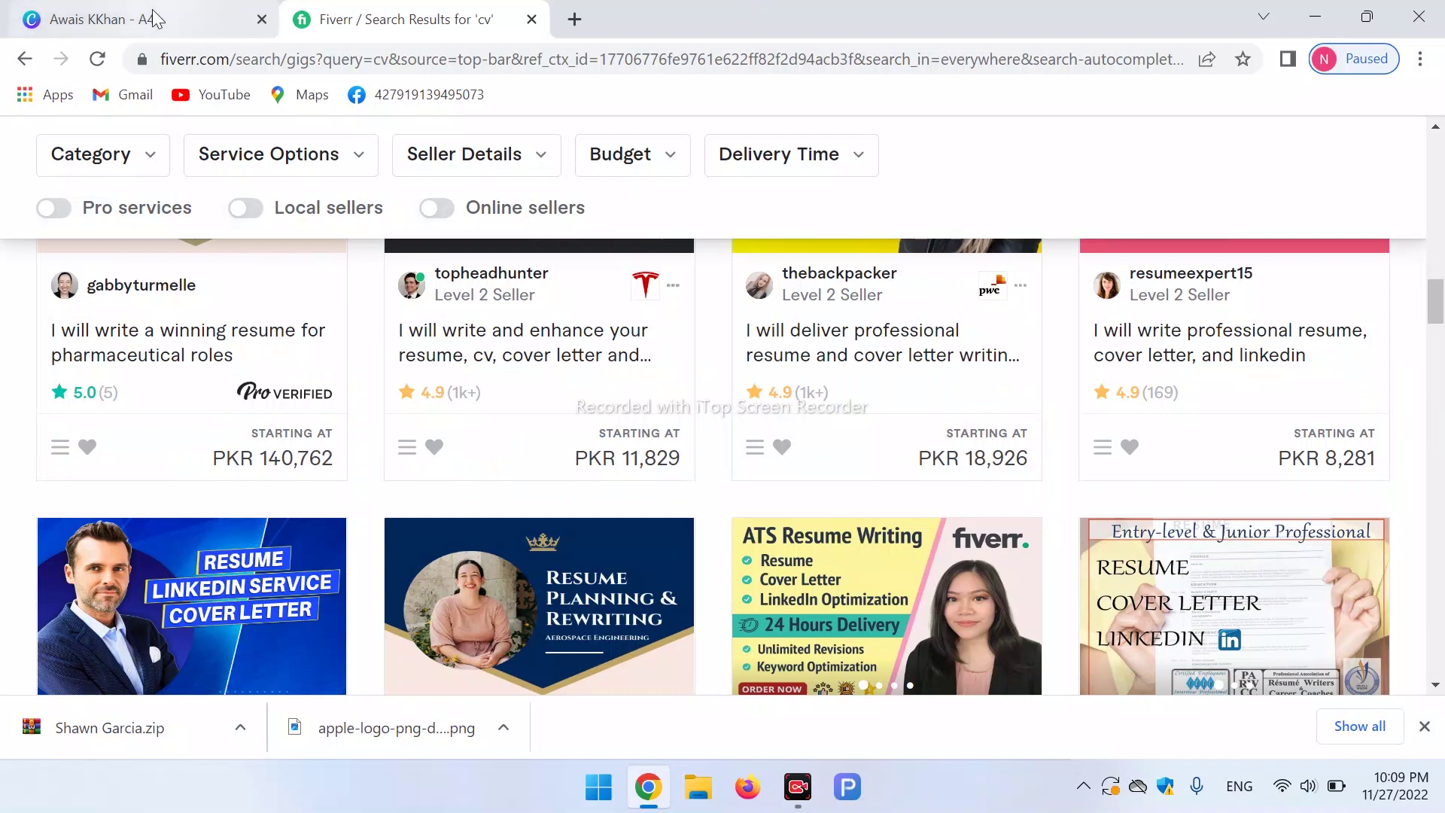
click(151, 19)
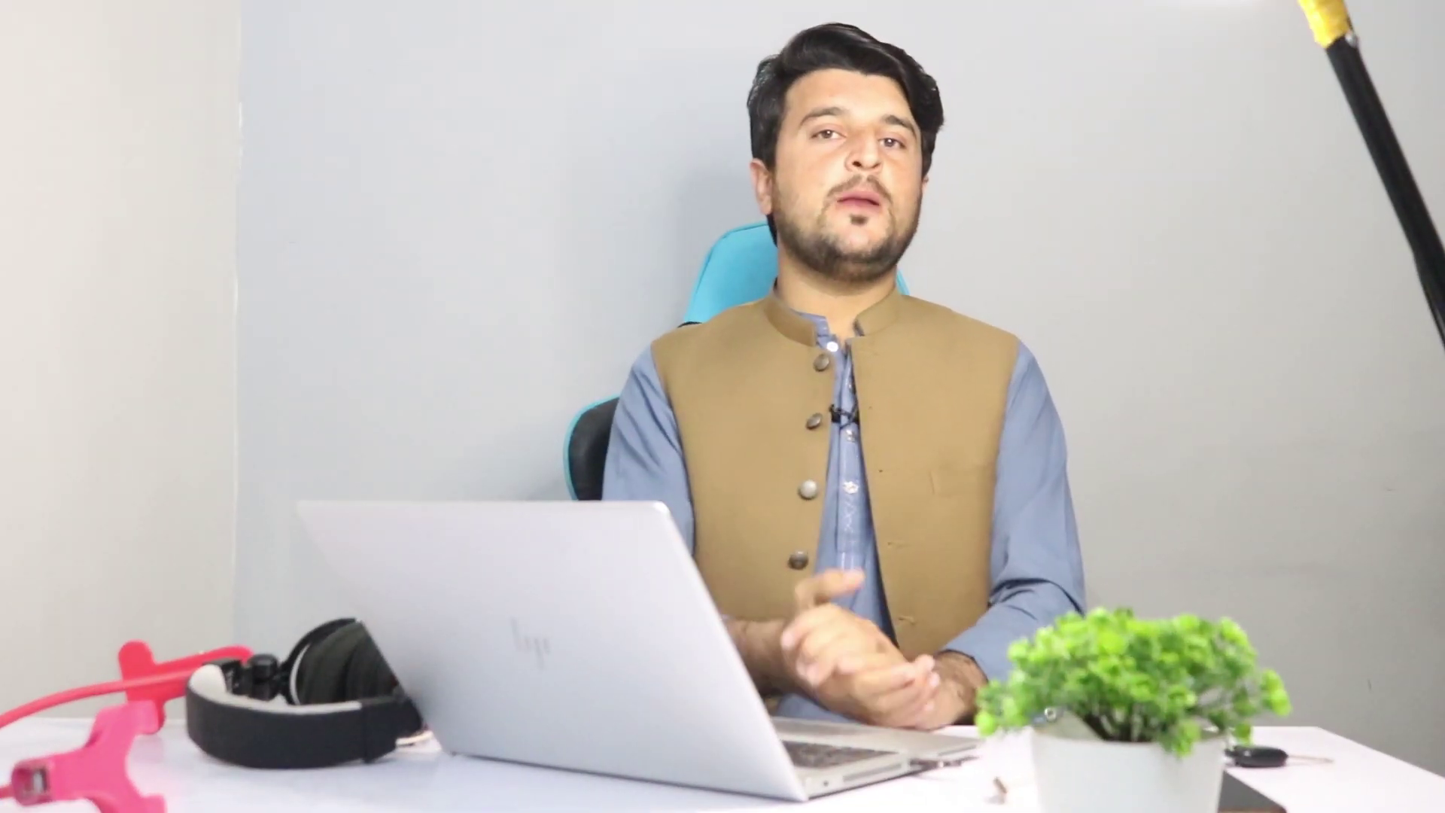